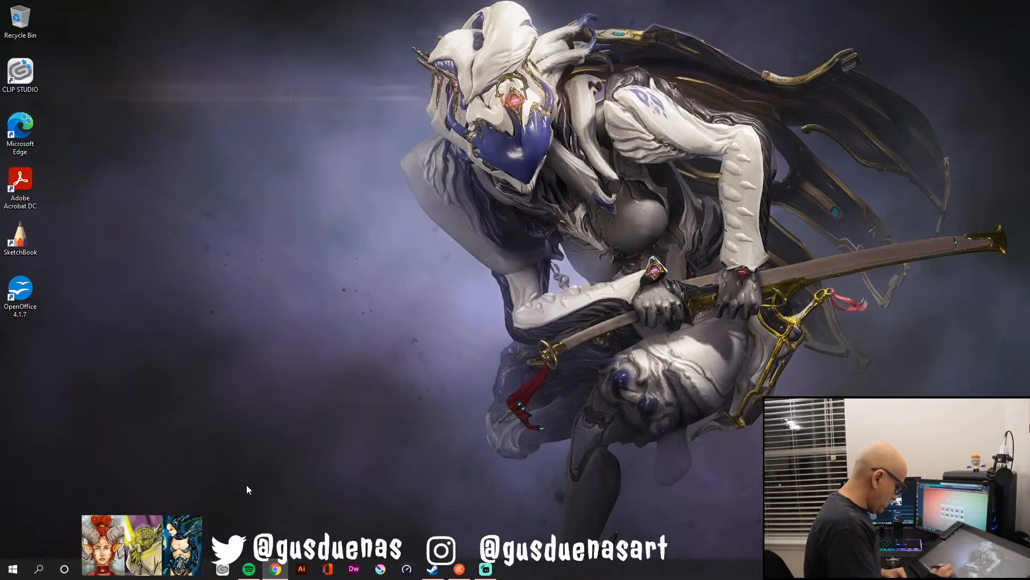
Launch Clip Studio, then open the katsuyori artwork and the recent file mouserakawa.jpg.
left_click(223, 570)
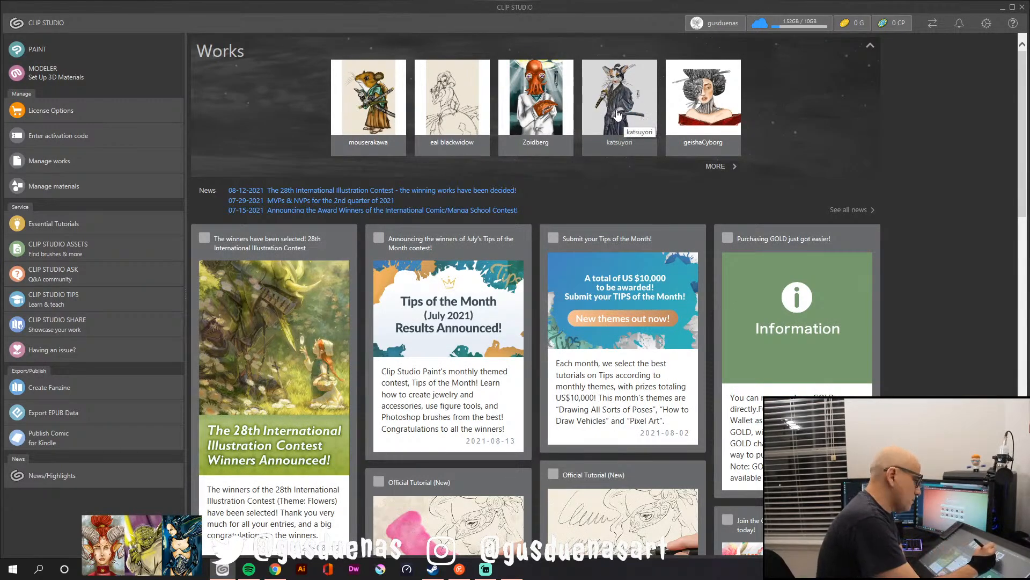
double_click(617, 113)
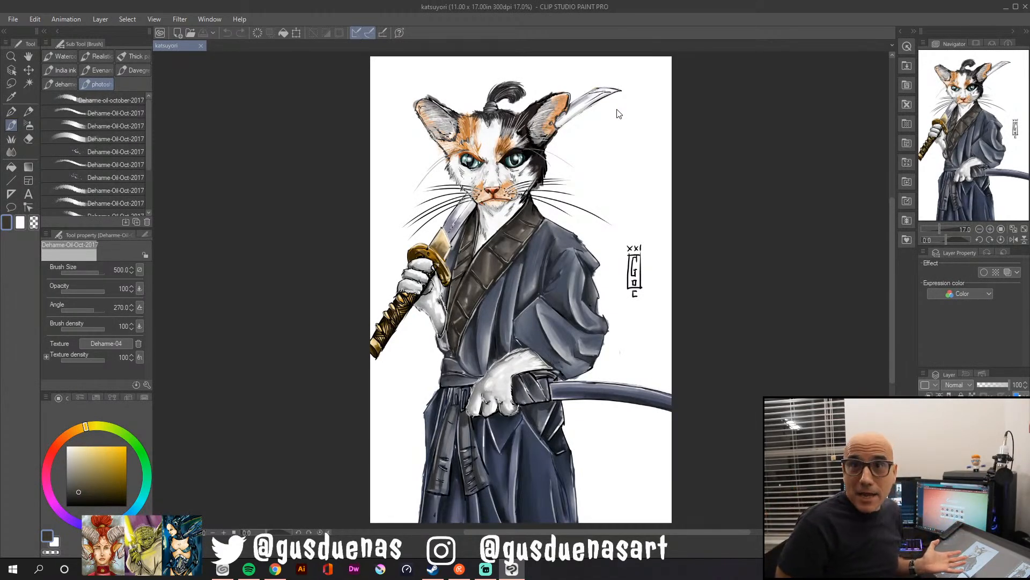
left_click(13, 19)
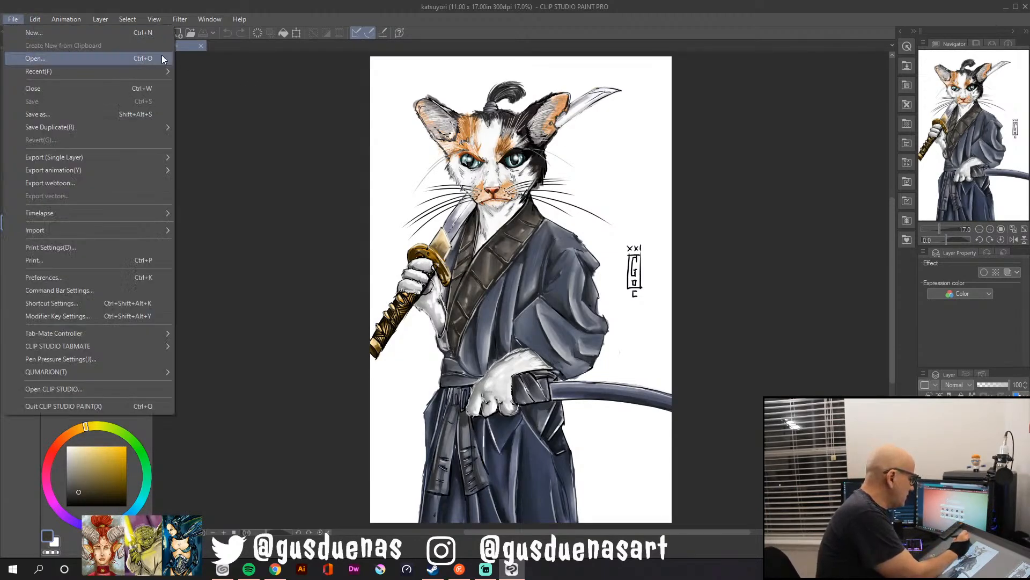
mouse_move(166, 72)
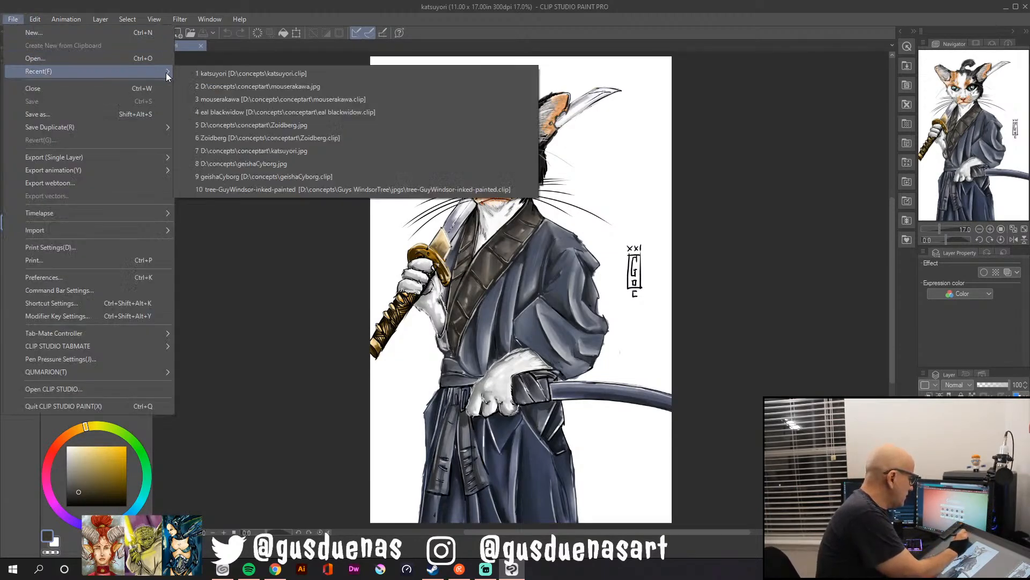
left_click(445, 86)
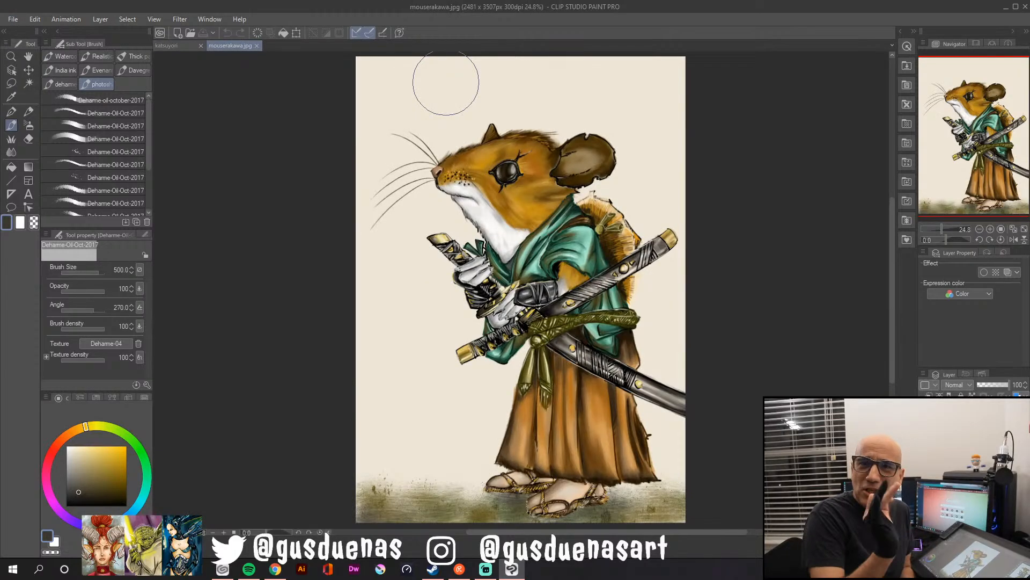
Compare the katsuyori and mouserakawa.jpg artworks by switching back and forth between the two documents.
left_click(175, 45)
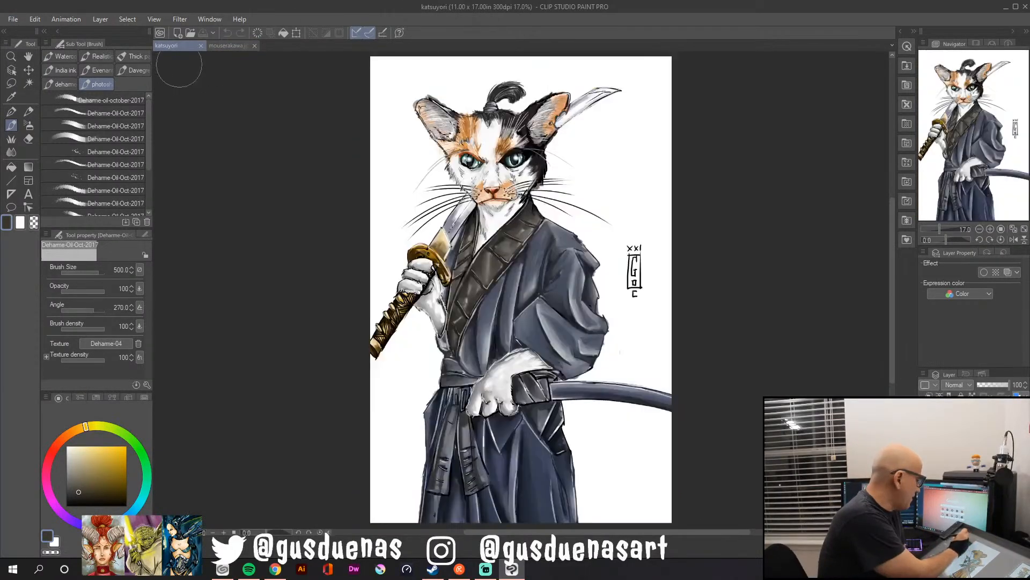
left_click(227, 46)
left_click(178, 44)
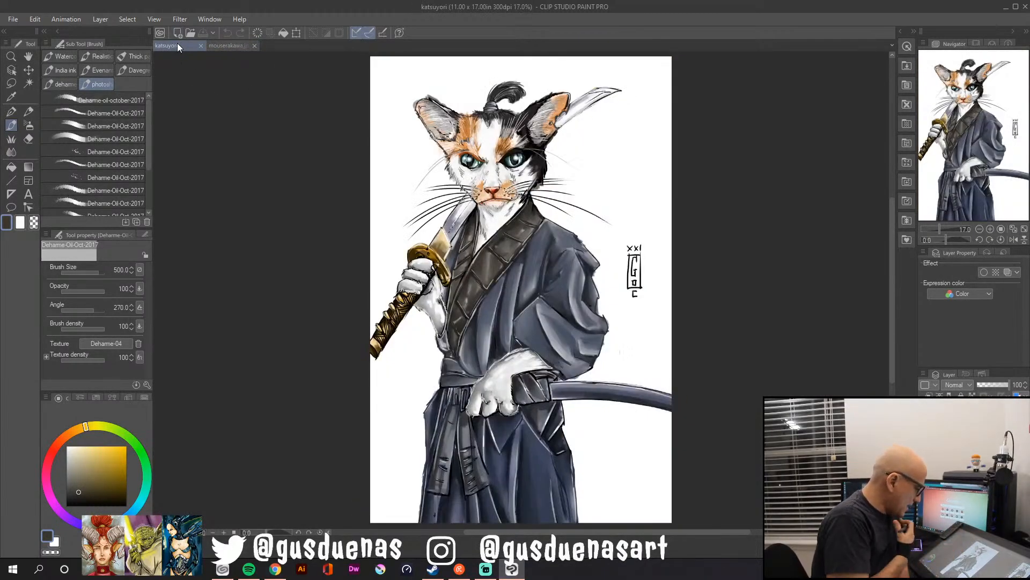
left_click(236, 44)
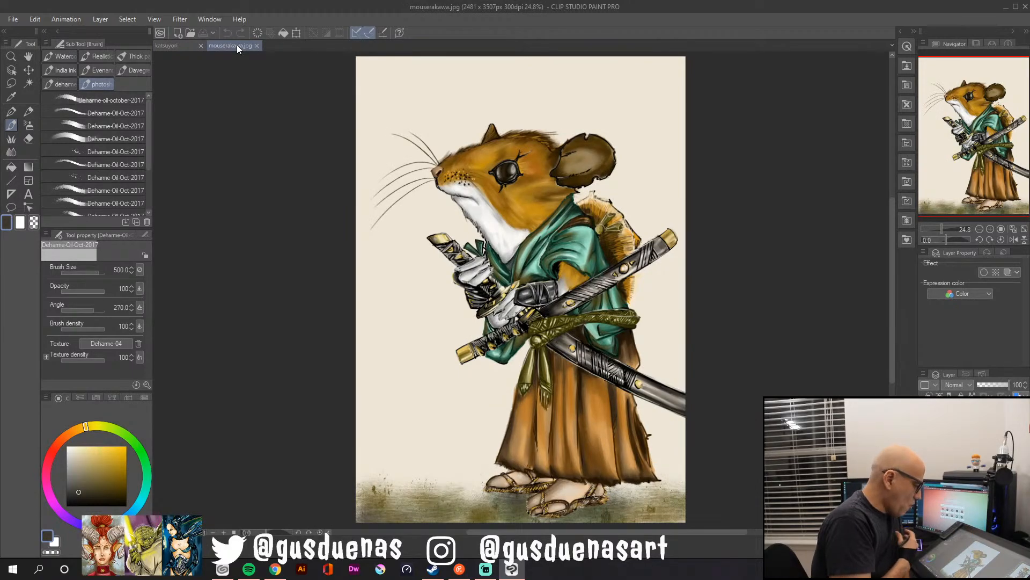
left_click(172, 46)
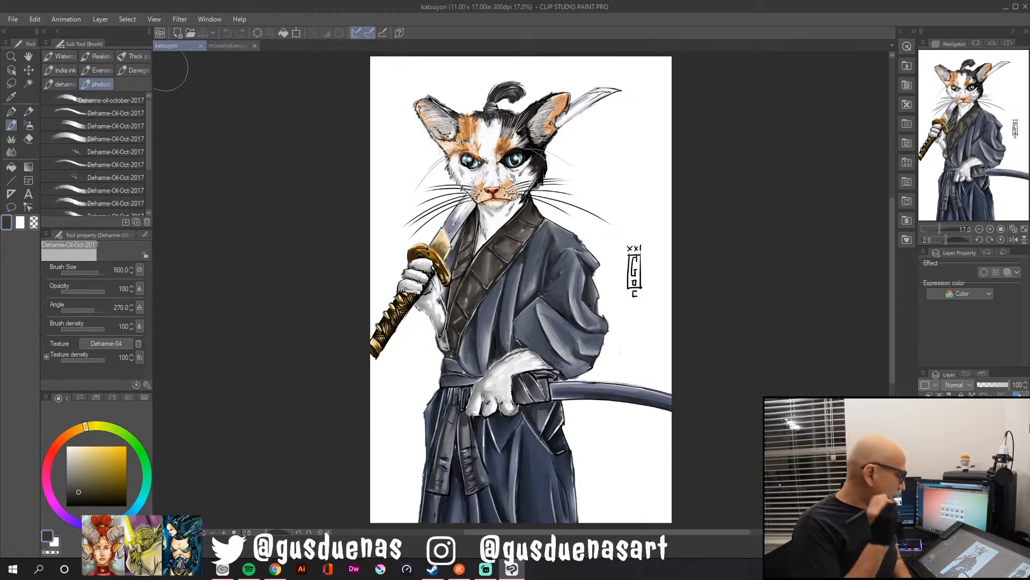
Create a new A4 colour illustration canvas, 8.27 × 11.69 in at 300 dpi, with a cream paper colour.
left_click(12, 19)
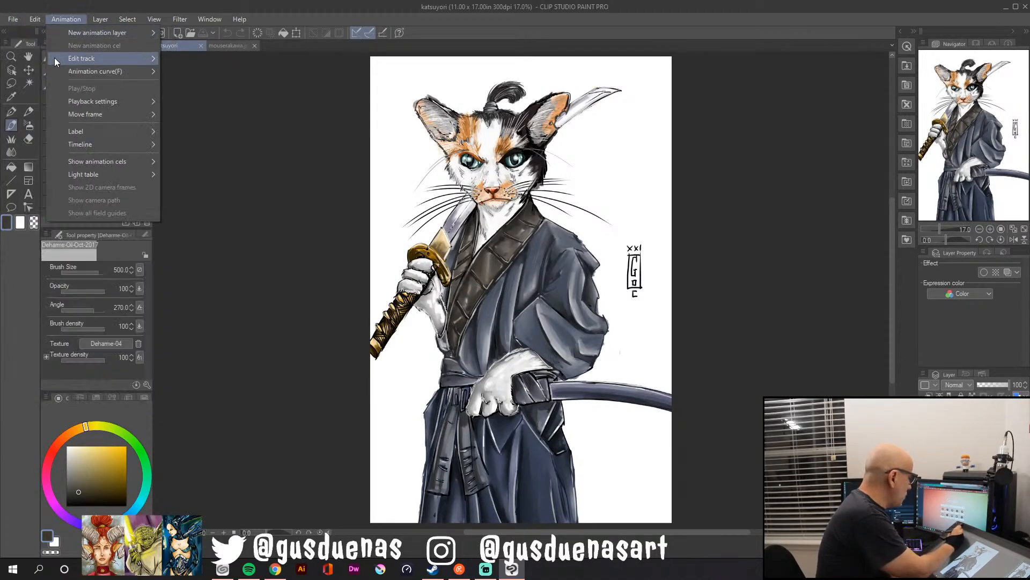
left_click(37, 34)
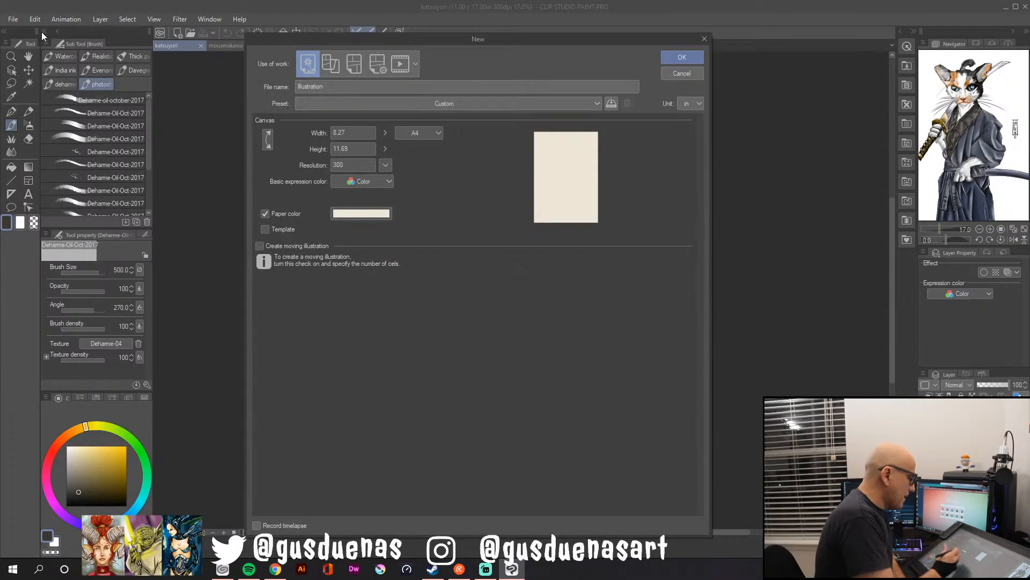
left_click(682, 56)
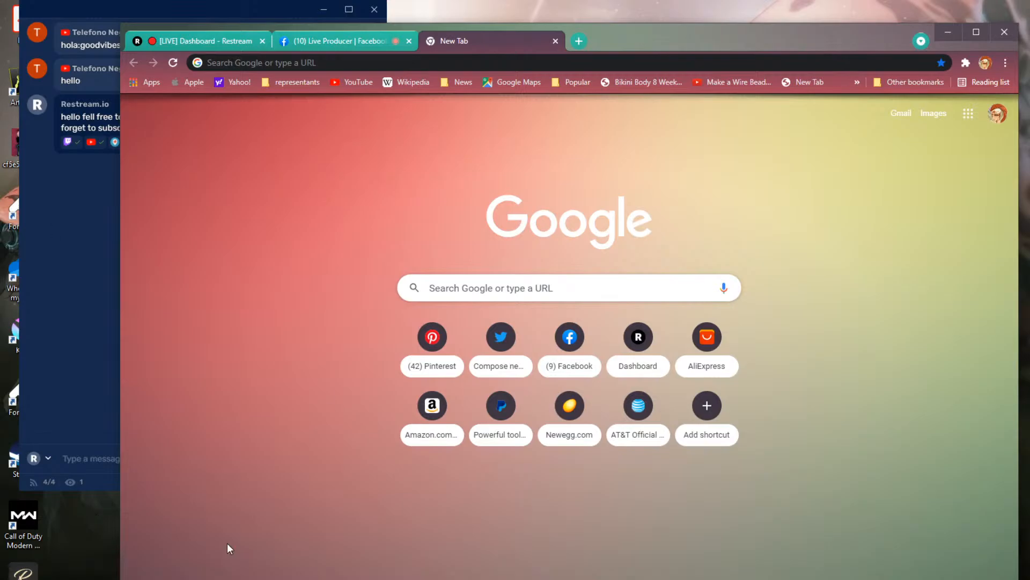
Open Pinterest in the browser and search it for "japanese dog".
left_click(435, 339)
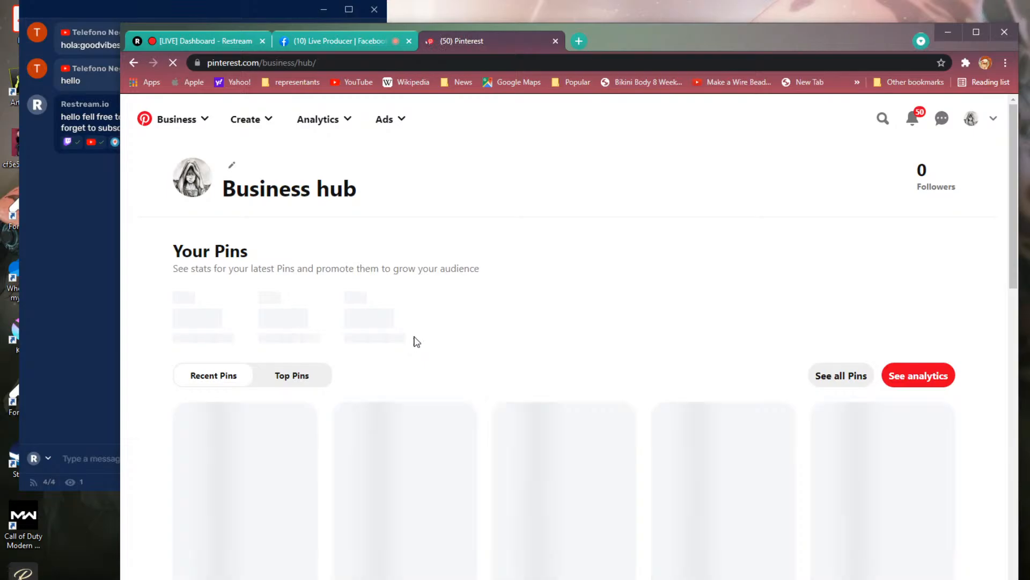
left_click(852, 121)
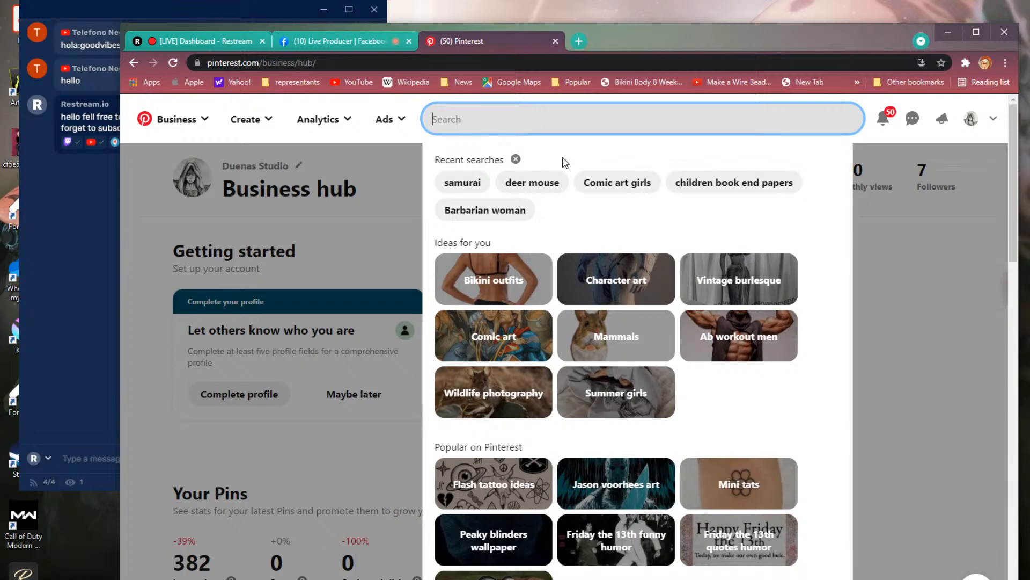
type("japanesxe dog")
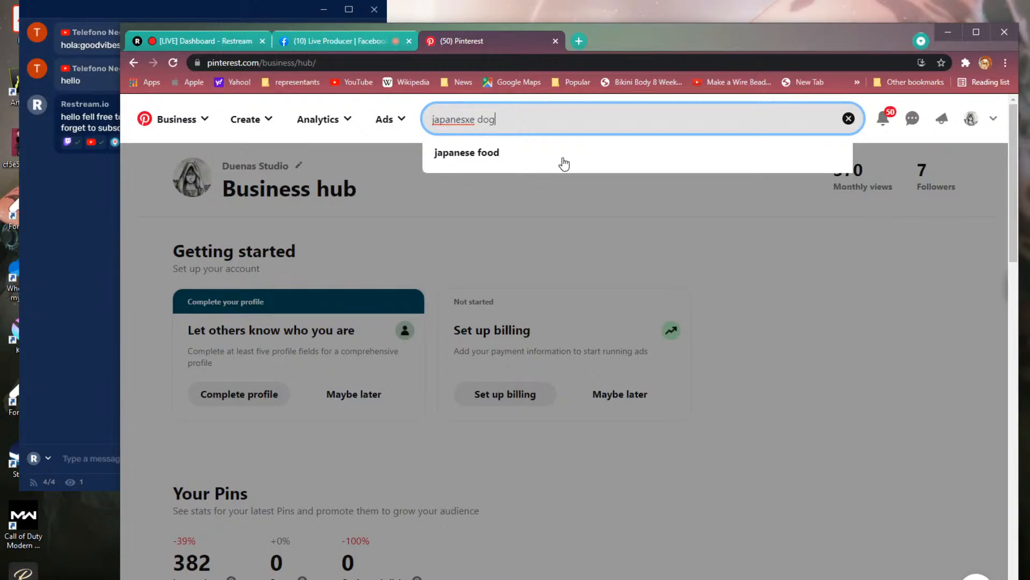
key("BackSpace")
key("BackSpace")
key("BackSpace")
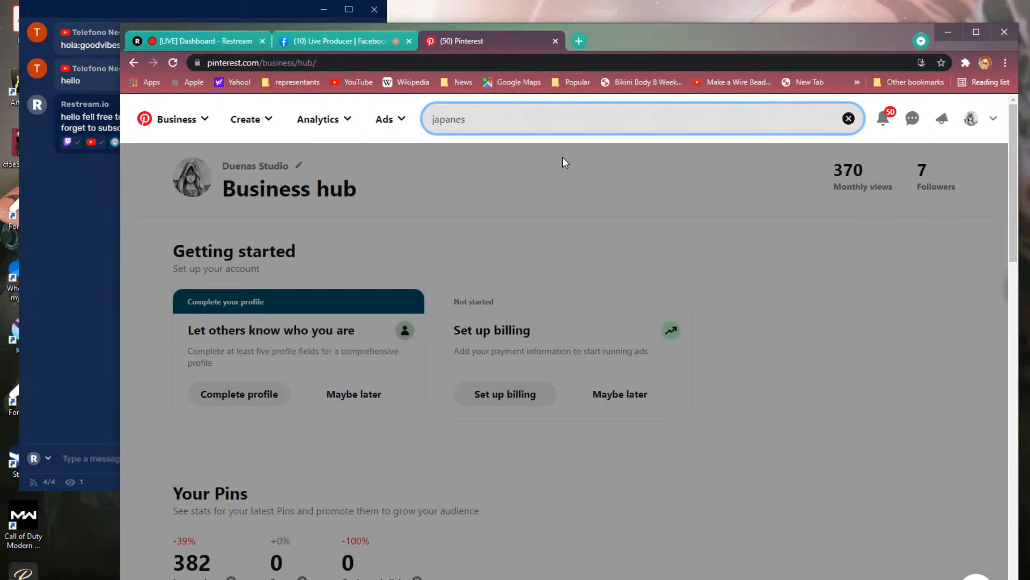
type("e dog")
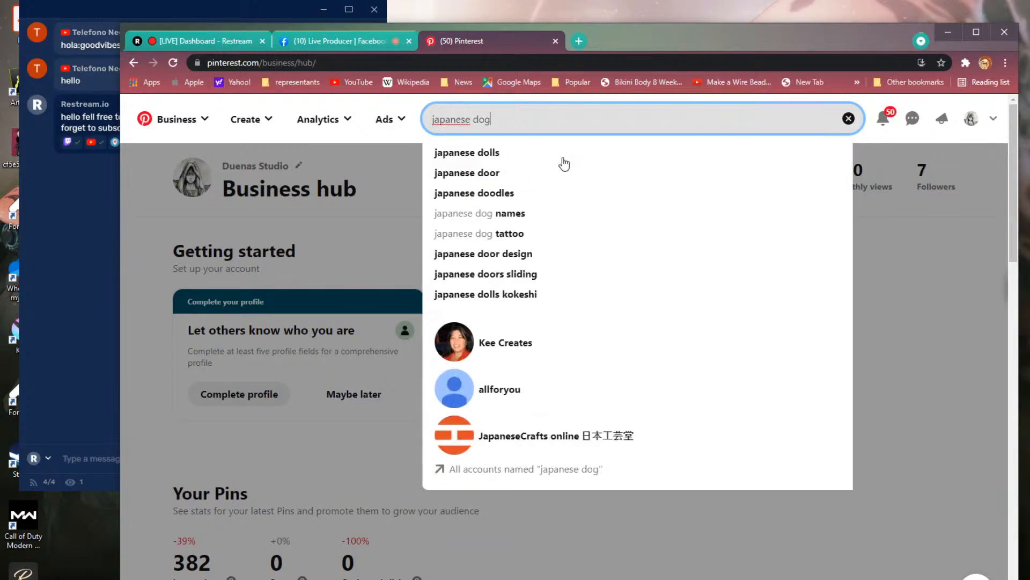
key("Return")
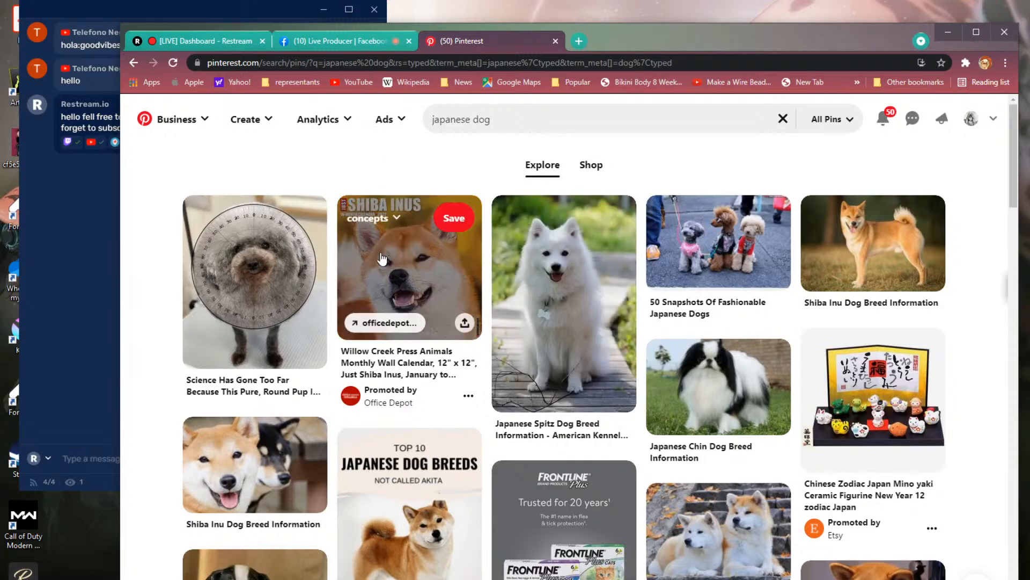
Browse the dog search results and open the pin "The Japanese Akita Inu".
scroll(382, 258, "down", 10)
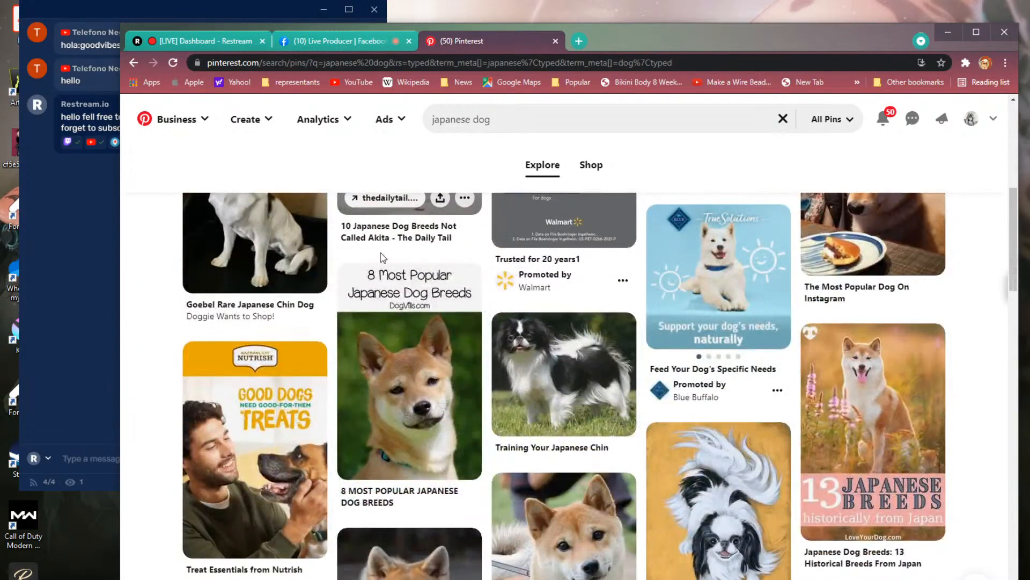
scroll(382, 258, "down", 3)
scroll(380, 252, "down", 3)
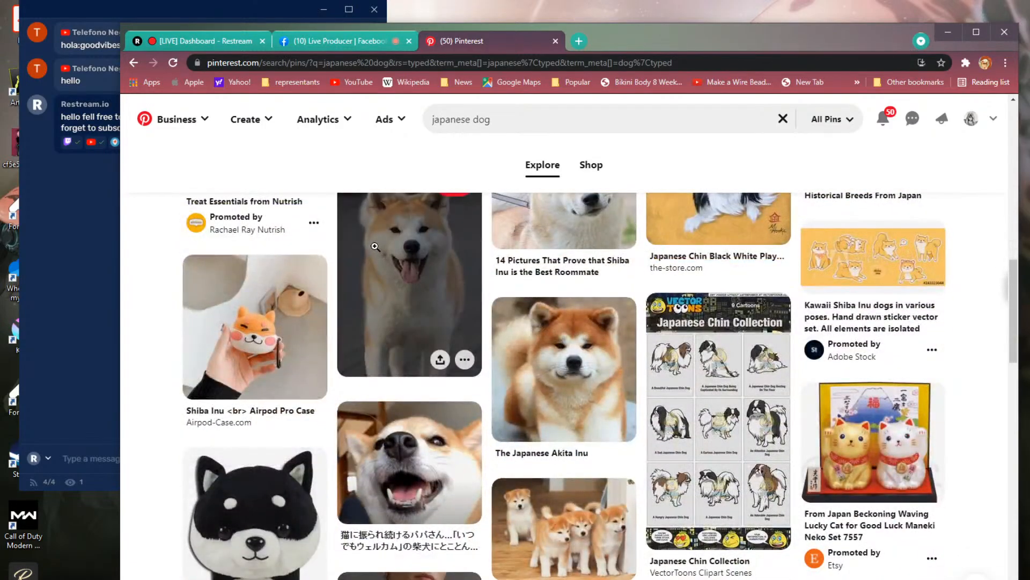
left_click(566, 364)
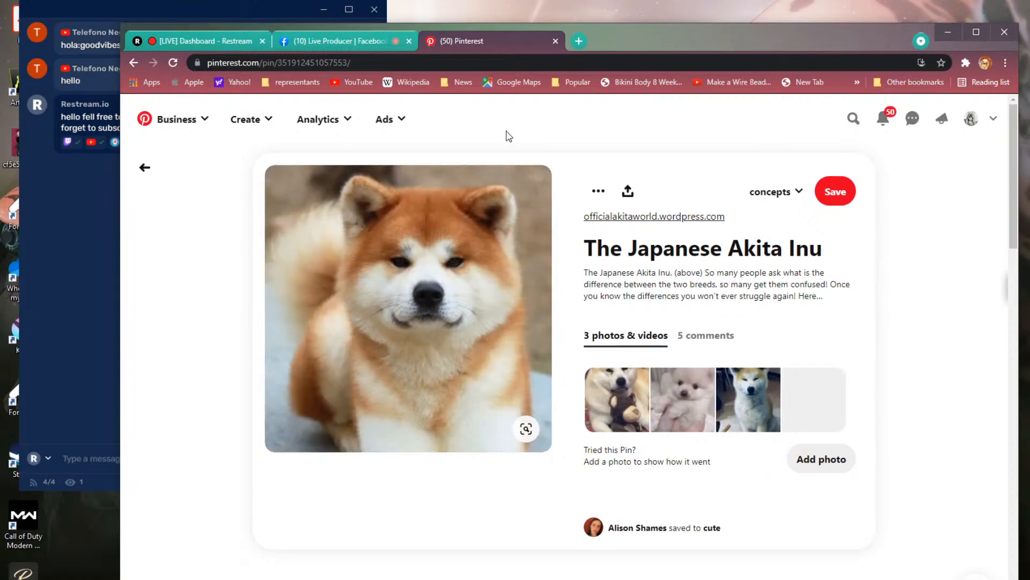
Move the browser aside and add the Akita photos from Pinterest to the empty PureRef board, including the standing and chain-collar dogs.
left_click_drag(644, 47, 0, 134)
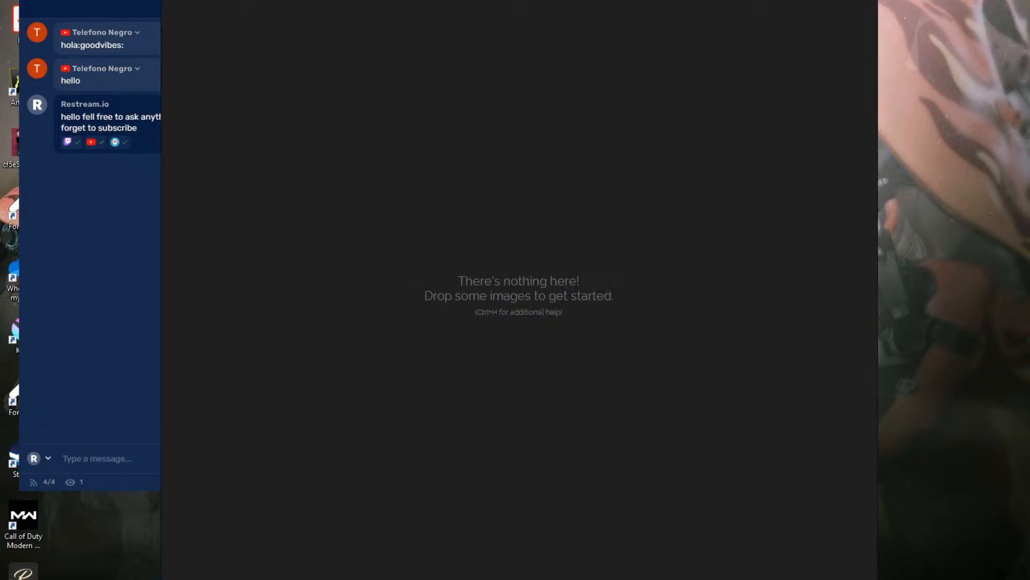
left_click_drag(76, 301, 426, 192)
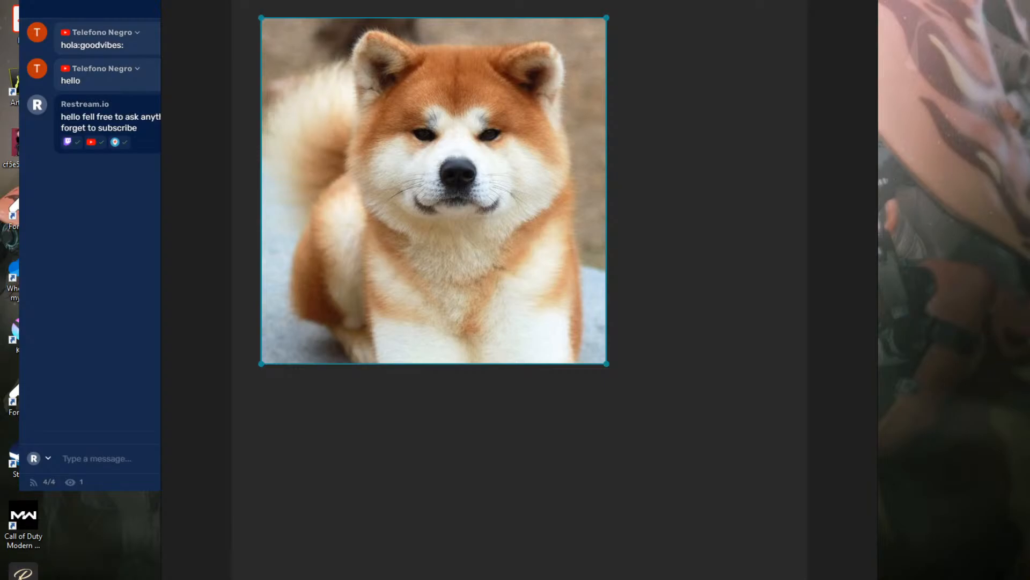
left_click_drag(22, 408, 743, 260)
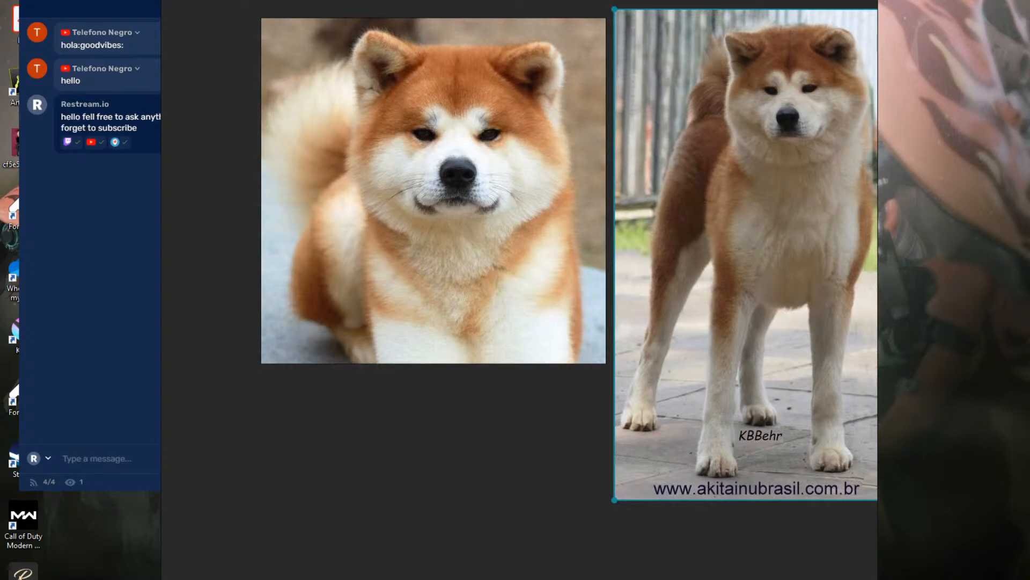
left_click_drag(2, 467, 269, 520)
left_click_drag(1, 516, 527, 460)
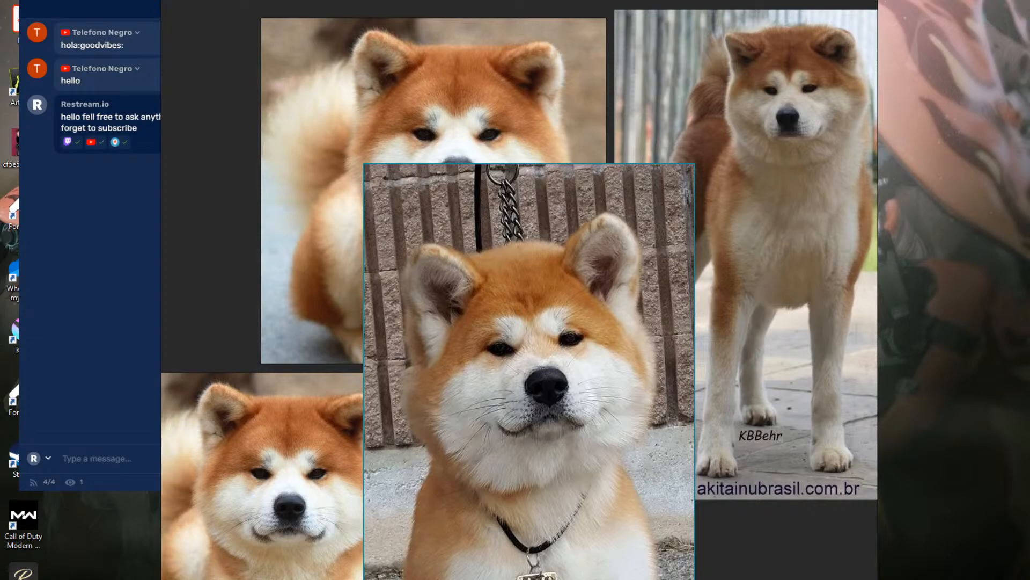
Add the Shiba Inus calendar cover, the Shiba standing in snow and the Shiba with a green drink to the reference board.
left_click_drag(0, 161, 211, 84)
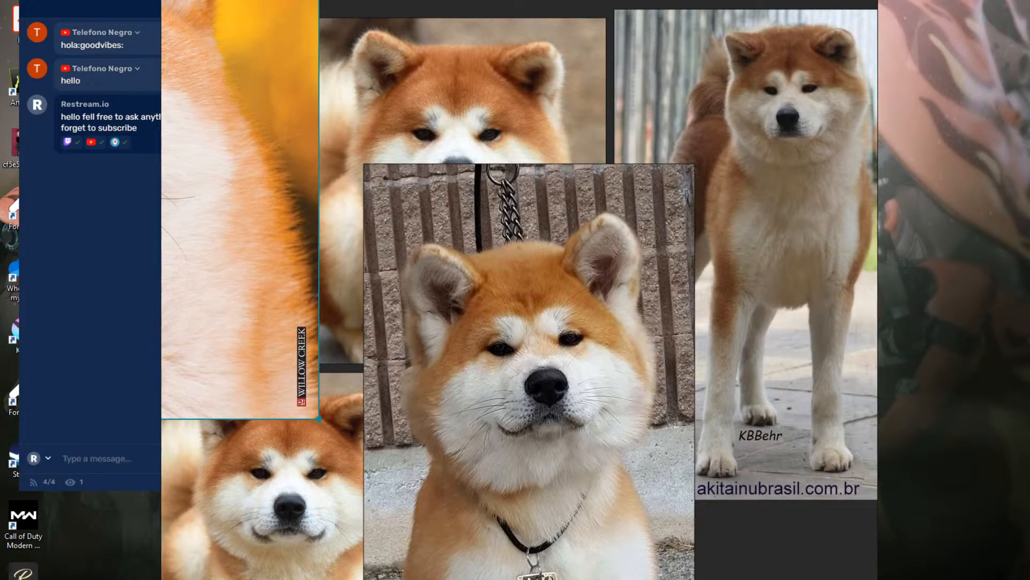
left_click_drag(0, 322, 271, 233)
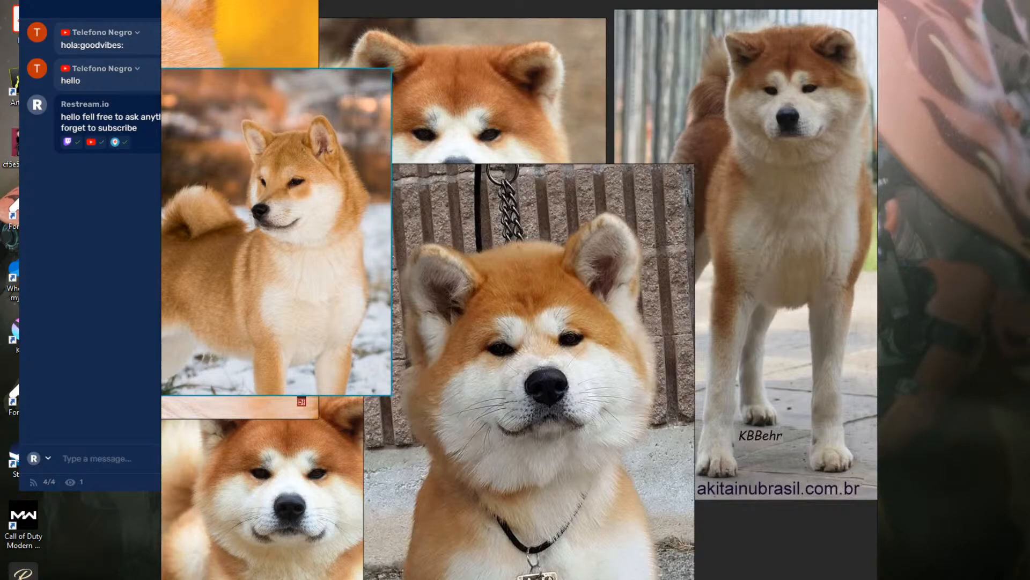
left_click_drag(72, 339, 639, 425)
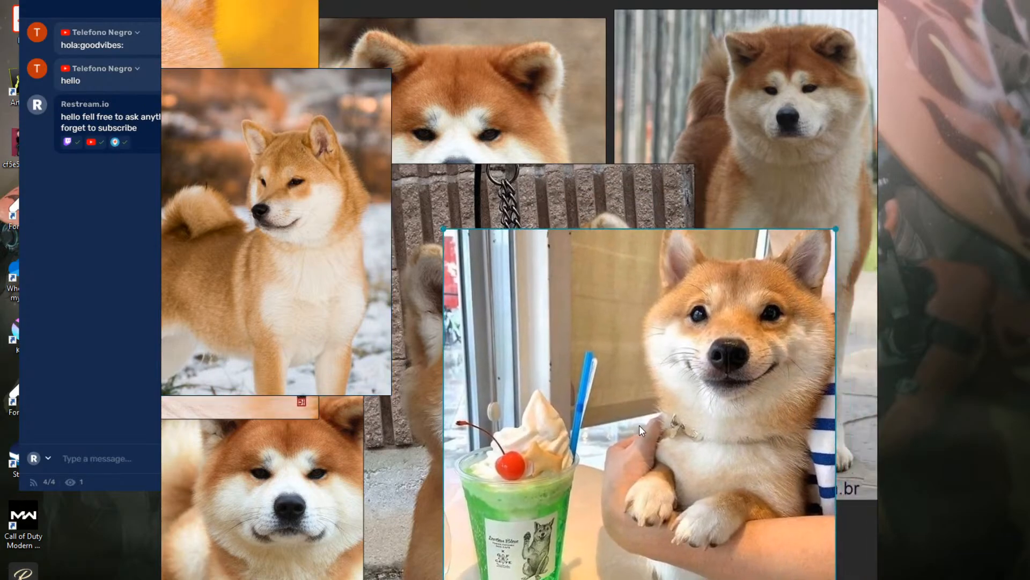
Spread the overlapping dog photos apart on the reference board so each one can be seen separately.
scroll(639, 425, "down", 5)
left_click_drag(639, 425, 839, 284)
left_click_drag(612, 422, 803, 456)
left_click_drag(520, 396, 421, 515)
mouse_move(459, 362)
left_mouse_down()
mouse_move(459, 332)
mouse_move(459, 348)
left_mouse_up()
left_click_drag(513, 459, 563, 484)
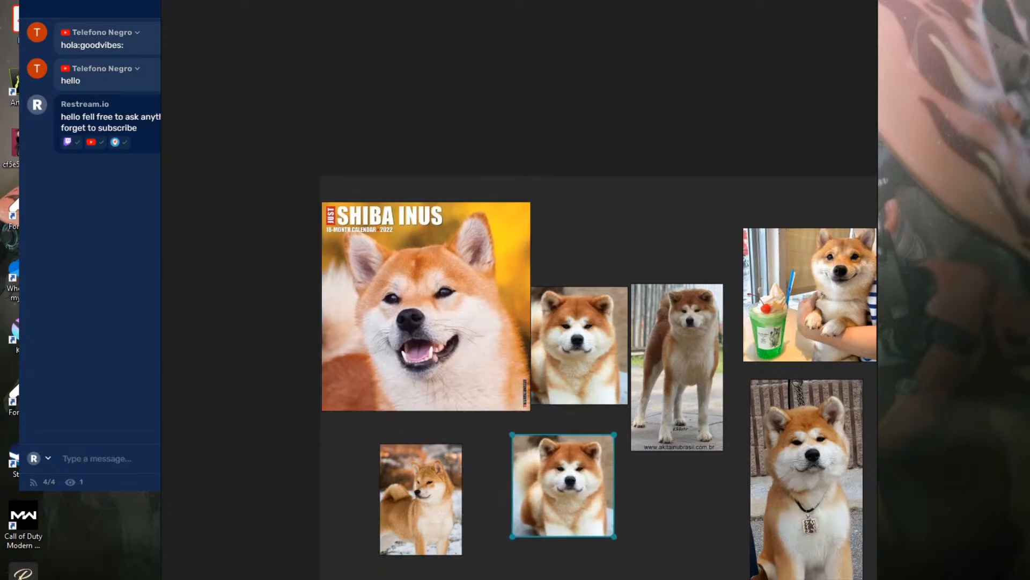
Switch back to the browser, search the web for "pureref" in a new tab and open the PureRef website.
left_click_drag(1029, 258, 548, 20)
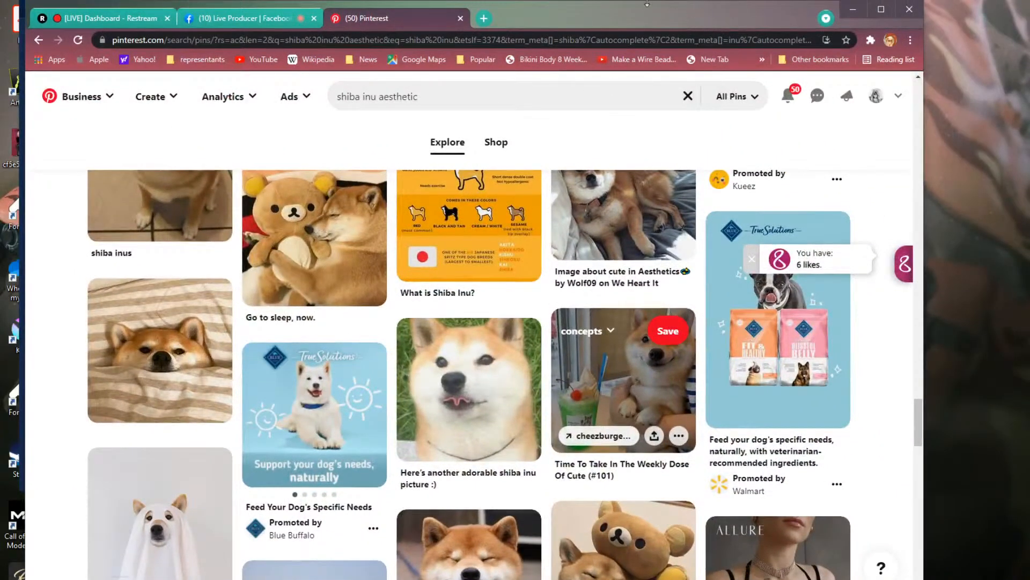
left_click(482, 19)
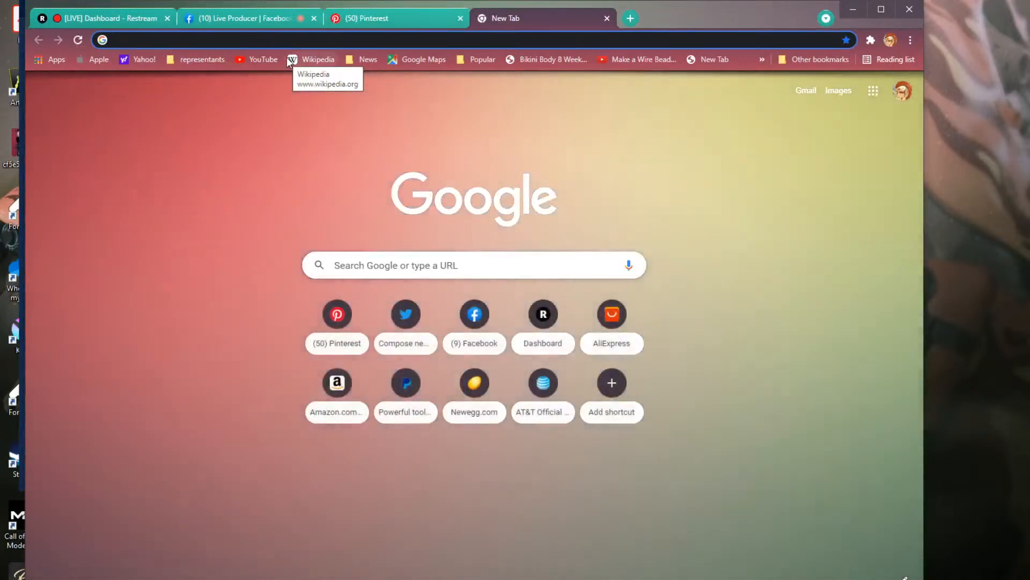
type("p")
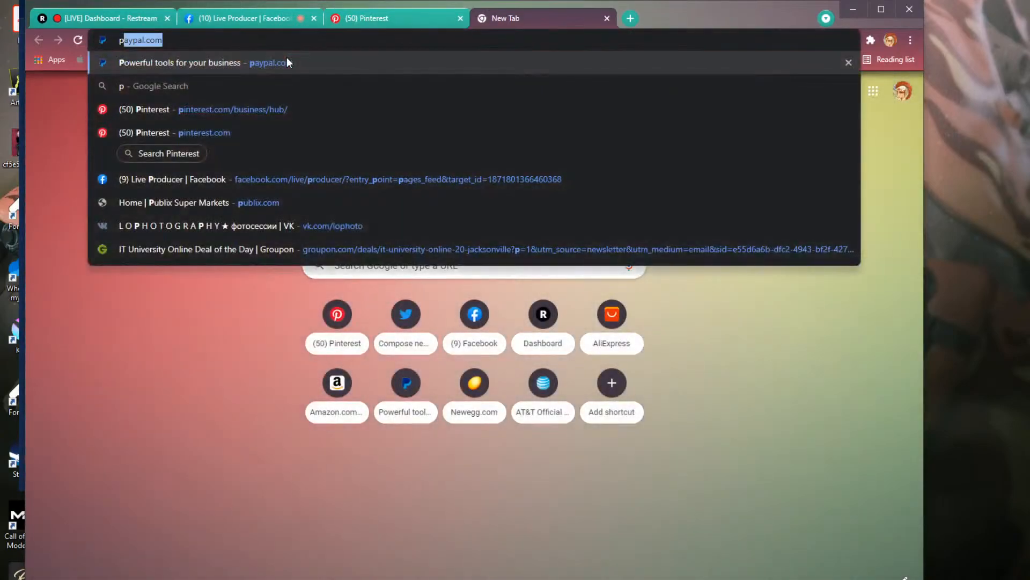
type("ure")
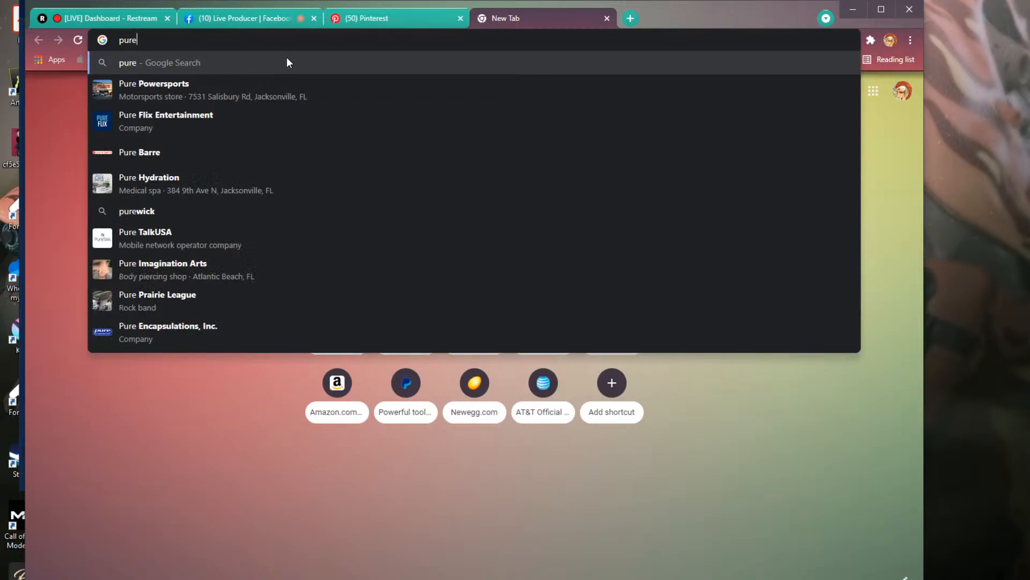
type("ref")
key("Return")
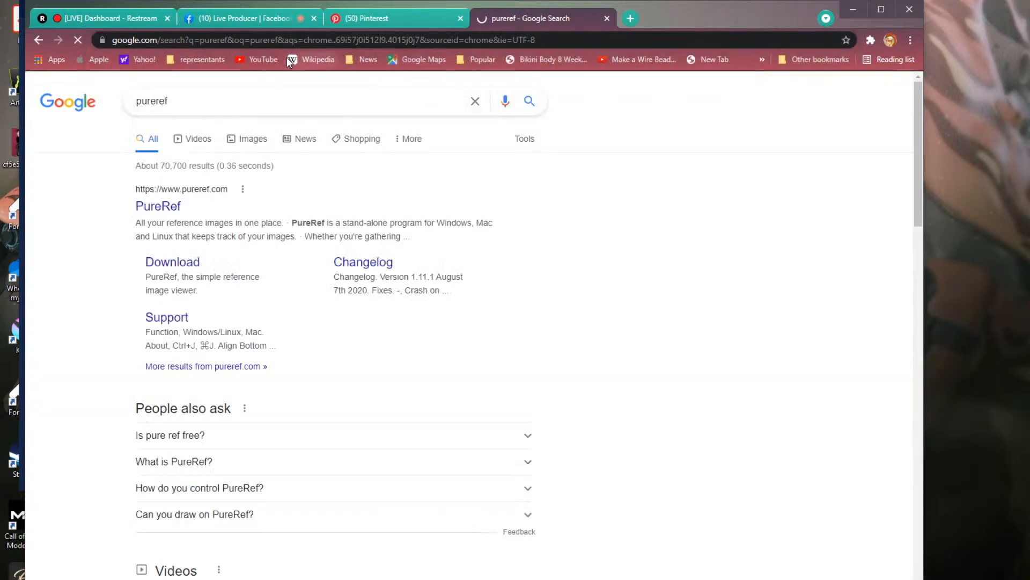
left_click(166, 209)
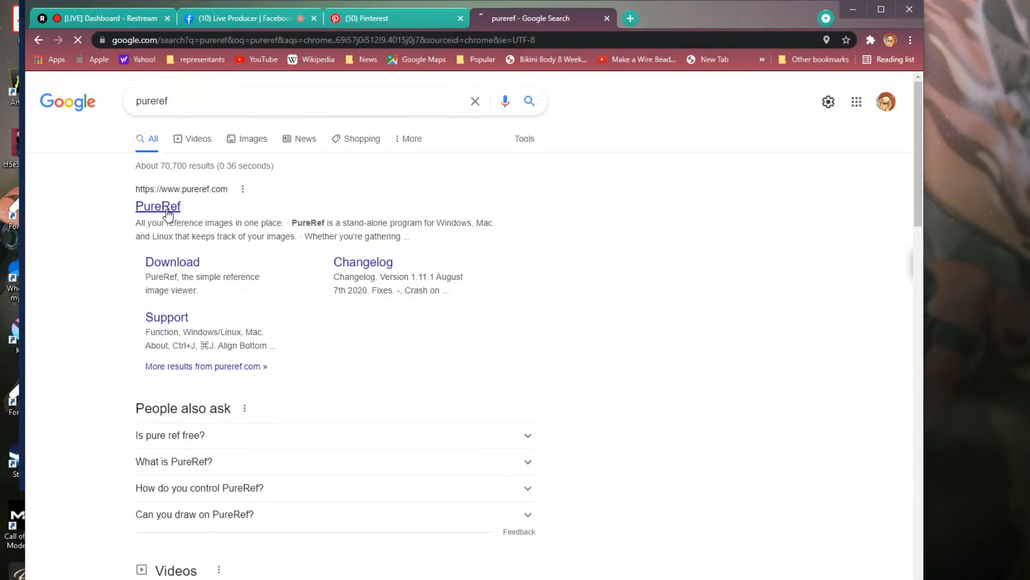
Look through the PureRef home page's feature sections on adding reference images and optimizing the workflow.
scroll(555, 417, "down", 10)
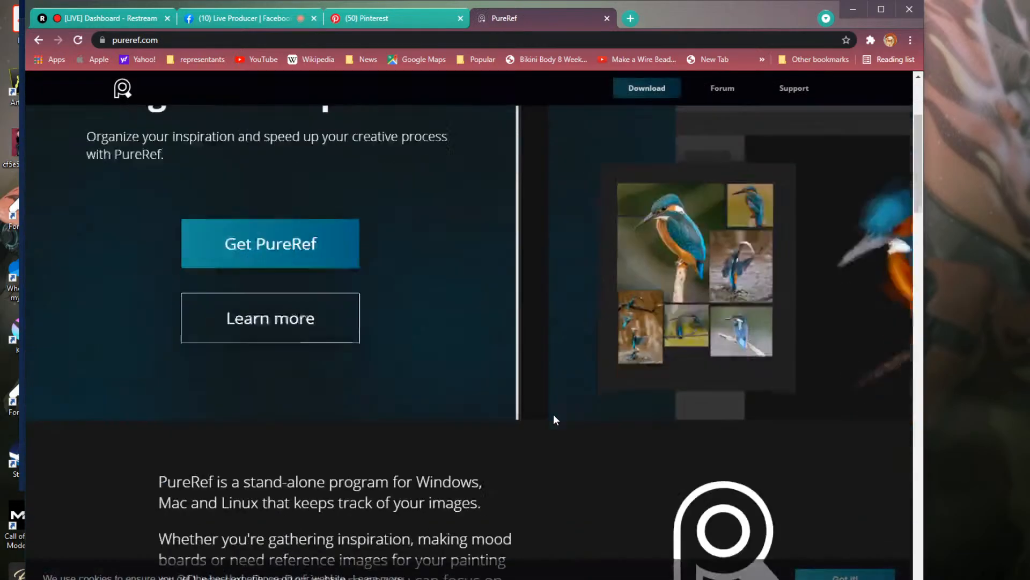
scroll(554, 418, "down", 1)
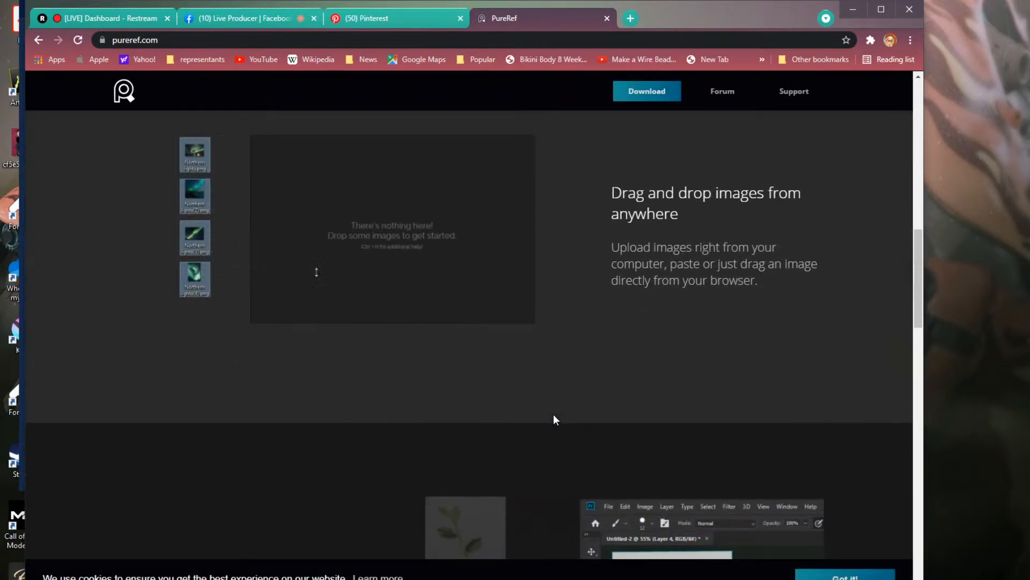
scroll(555, 418, "down", 2)
scroll(556, 419, "down", 15)
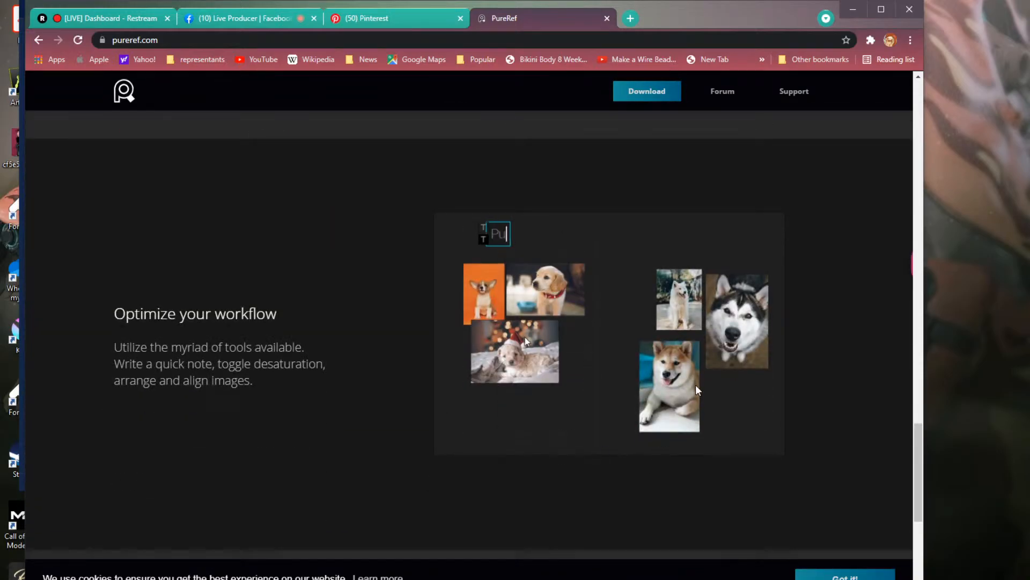
scroll(601, 436, "down", 4)
scroll(587, 438, "down", 2)
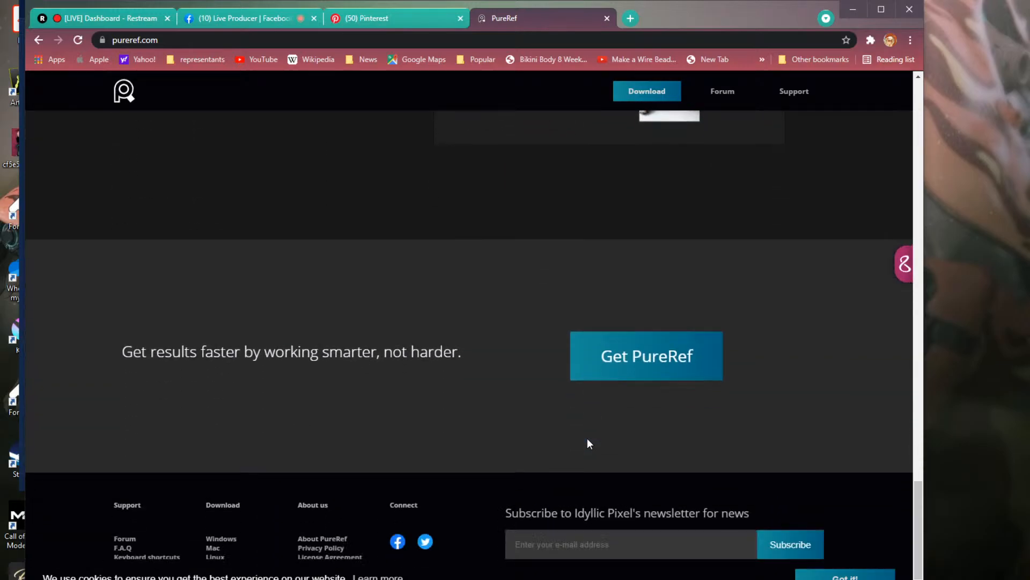
scroll(587, 438, "up", 5)
scroll(587, 438, "up", 15)
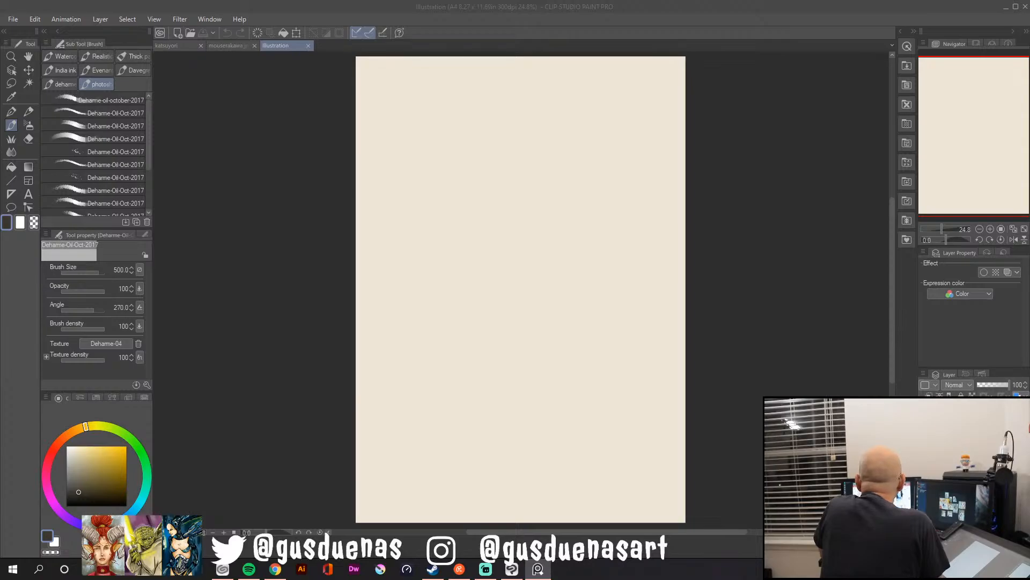
key("alt+Tab")
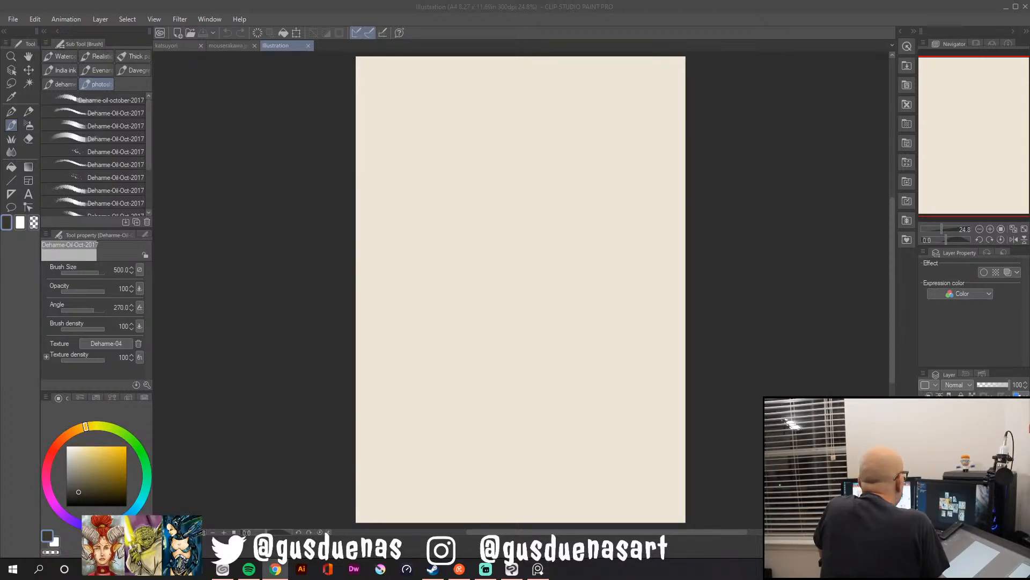
key("alt+Tab")
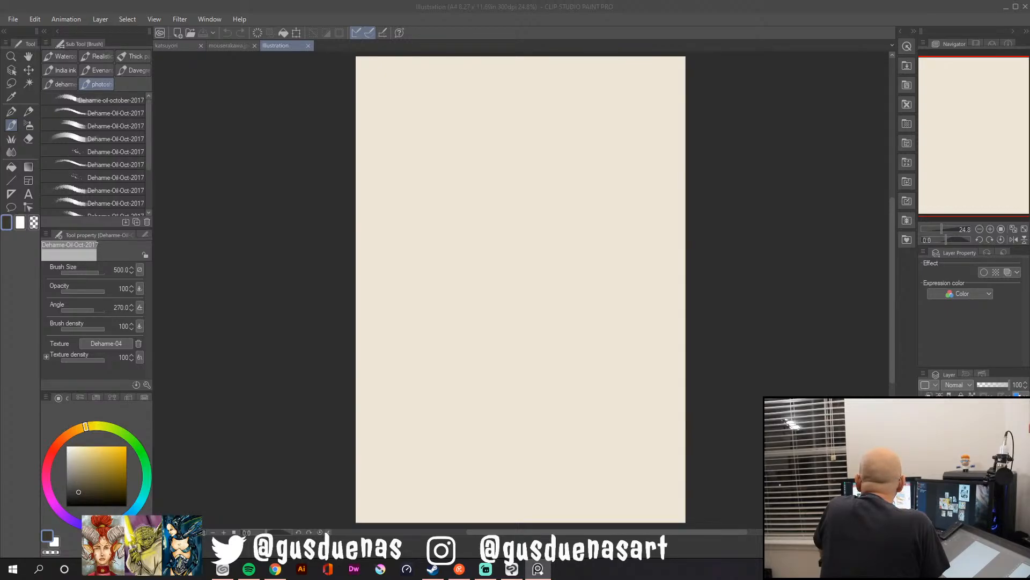
key("alt+Tab")
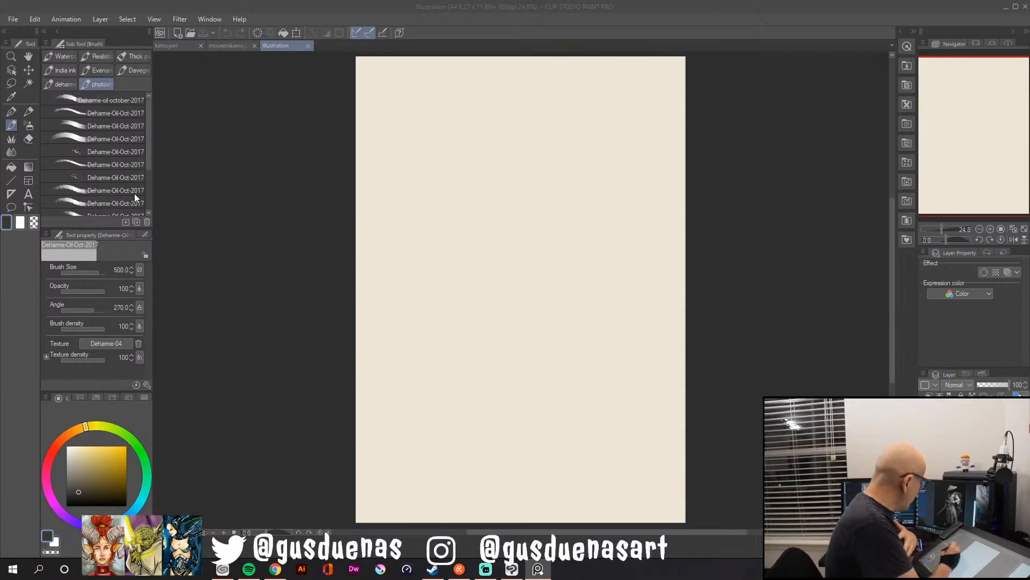
Choose the Real pencil at brush size 20 for sketching on the blank illustration canvas.
left_click(28, 111)
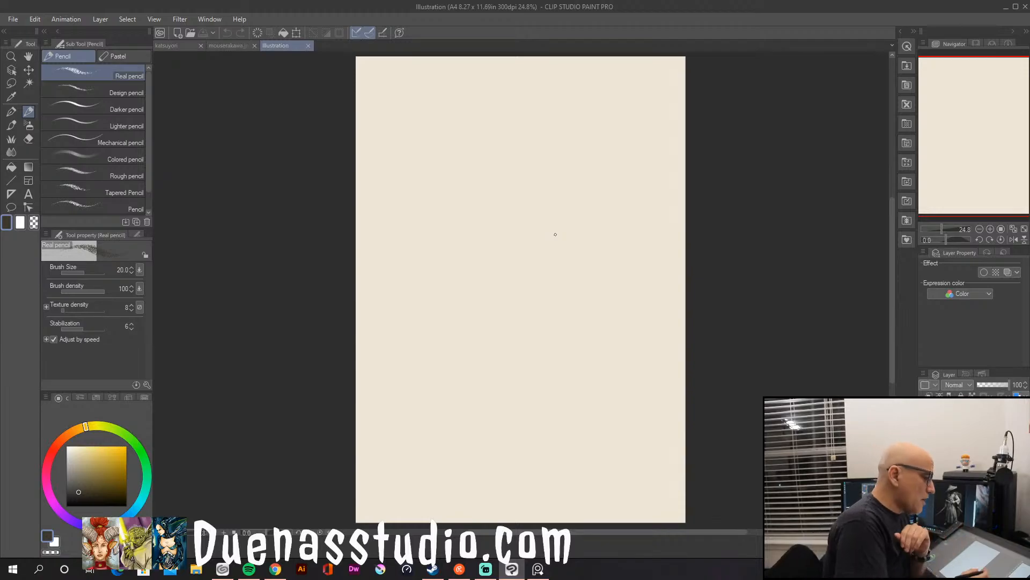
left_click(1018, 8)
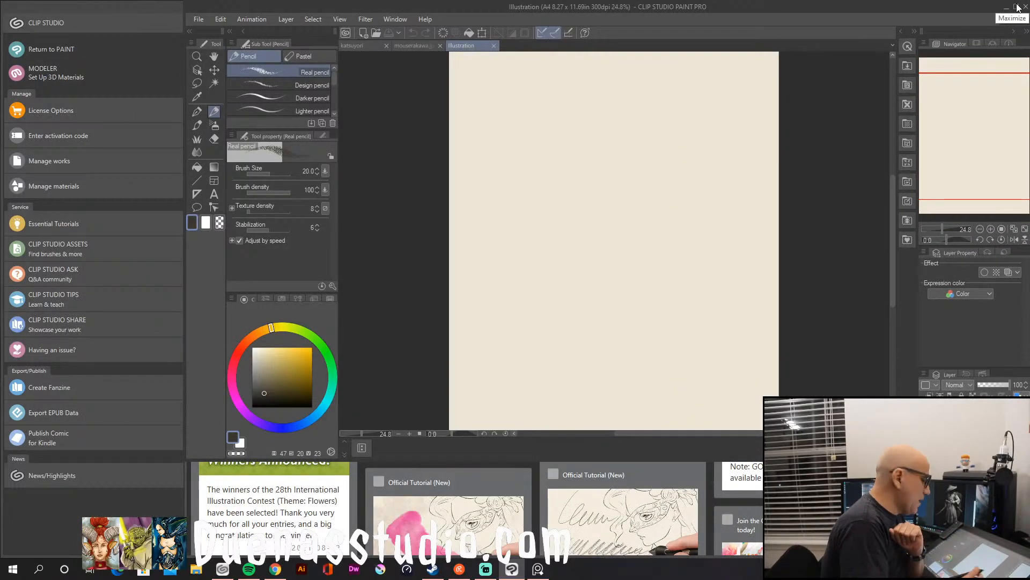
left_click(1018, 8)
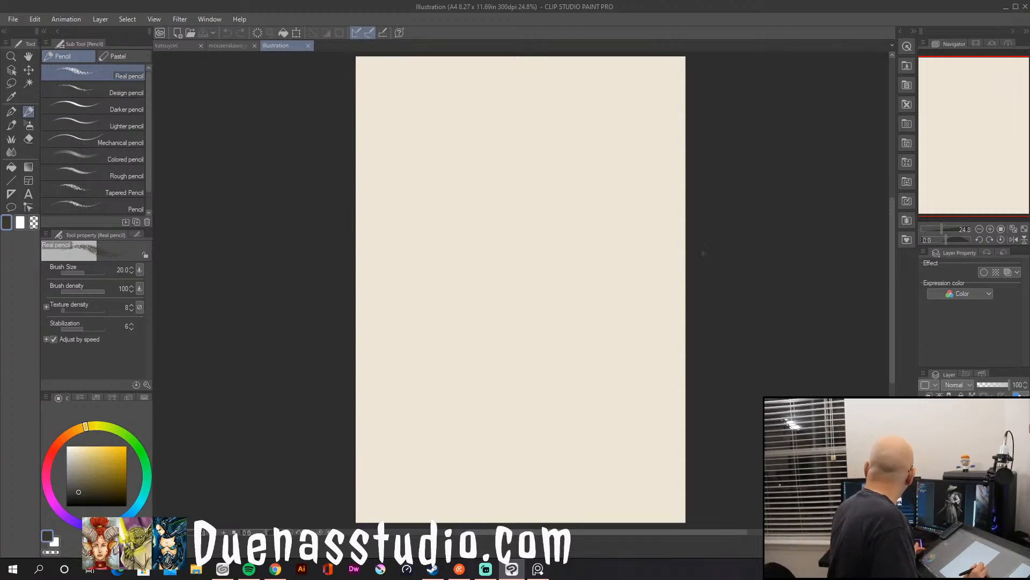
Rough in the figure's shoulder line, curved spine and ribcage, with the right-hand arm bent toward the waist.
left_click_drag(440, 211, 573, 178)
mouse_move(481, 202)
left_mouse_down()
mouse_move(575, 192)
mouse_move(544, 205)
left_mouse_up()
mouse_move(501, 167)
left_mouse_down()
mouse_move(539, 325)
mouse_move(521, 339)
left_mouse_up()
mouse_move(507, 181)
left_mouse_down()
mouse_move(539, 263)
mouse_move(543, 320)
left_mouse_up()
left_click_drag(583, 186, 637, 246)
mouse_move(597, 194)
left_mouse_down()
mouse_move(645, 264)
mouse_move(565, 310)
left_mouse_up()
mouse_move(611, 284)
left_mouse_down()
mouse_move(538, 316)
mouse_move(563, 298)
mouse_move(581, 320)
left_mouse_up()
mouse_move(565, 303)
left_mouse_down()
mouse_move(543, 323)
mouse_move(572, 316)
left_mouse_up()
left_click_drag(575, 315, 552, 326)
mouse_move(528, 264)
left_mouse_down()
mouse_move(501, 295)
mouse_move(553, 309)
mouse_move(578, 330)
left_mouse_up()
left_click_drag(499, 196, 486, 301)
left_click_drag(487, 244, 512, 320)
mouse_move(573, 197)
left_mouse_down()
mouse_move(587, 268)
mouse_move(584, 318)
left_mouse_up()
left_click_drag(593, 252, 584, 324)
left_click_drag(503, 269, 564, 309)
mouse_move(537, 207)
left_mouse_down()
mouse_move(539, 327)
mouse_move(518, 355)
left_mouse_up()
Sketch a loose V-shaped pelvis below the ribcage.
mouse_move(486, 331)
left_mouse_down()
mouse_move(511, 395)
mouse_move(572, 354)
left_mouse_up()
left_click_drag(528, 366, 573, 343)
left_click_drag(485, 330, 533, 370)
mouse_move(516, 374)
left_mouse_down()
mouse_move(585, 334)
mouse_move(531, 392)
left_mouse_up()
left_click_drag(523, 389, 575, 380)
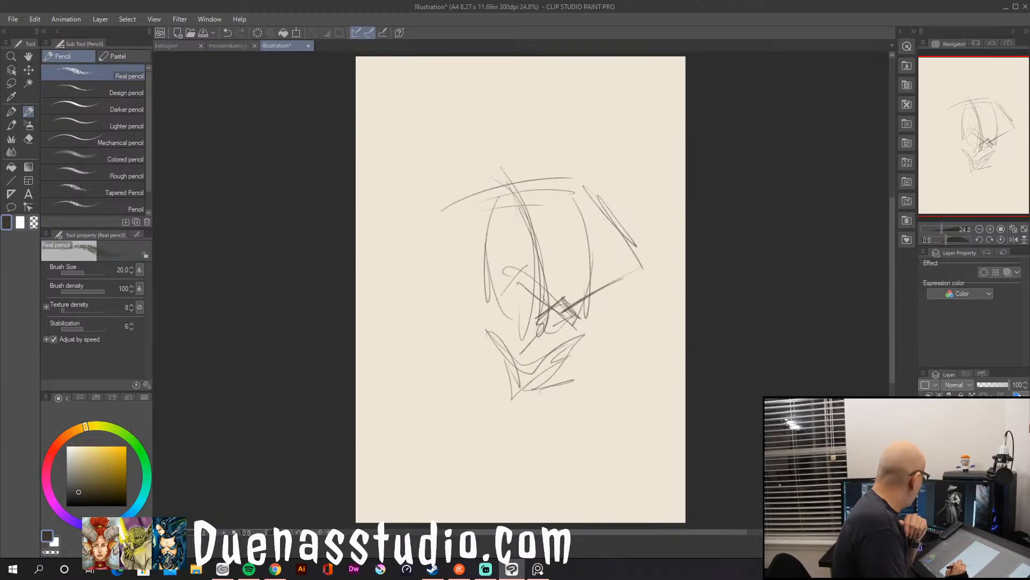
Sketch the left-hand leg from the hip down, marking the knee and ankle joints of a dog-like hind leg.
mouse_move(509, 370)
left_mouse_down()
mouse_move(477, 380)
mouse_move(494, 422)
left_mouse_up()
mouse_move(489, 424)
left_mouse_down()
mouse_move(503, 476)
mouse_move(496, 462)
mouse_move(481, 522)
left_mouse_up()
left_click_drag(511, 488, 483, 520)
mouse_move(495, 458)
left_mouse_down()
mouse_move(505, 489)
mouse_move(481, 468)
left_mouse_up()
left_click_drag(491, 467, 518, 493)
mouse_move(483, 461)
left_mouse_down()
mouse_move(513, 491)
mouse_move(489, 470)
left_mouse_up()
mouse_move(496, 456)
left_mouse_down()
mouse_move(524, 506)
mouse_move(528, 494)
mouse_move(486, 521)
left_mouse_up()
left_click_drag(520, 498, 490, 521)
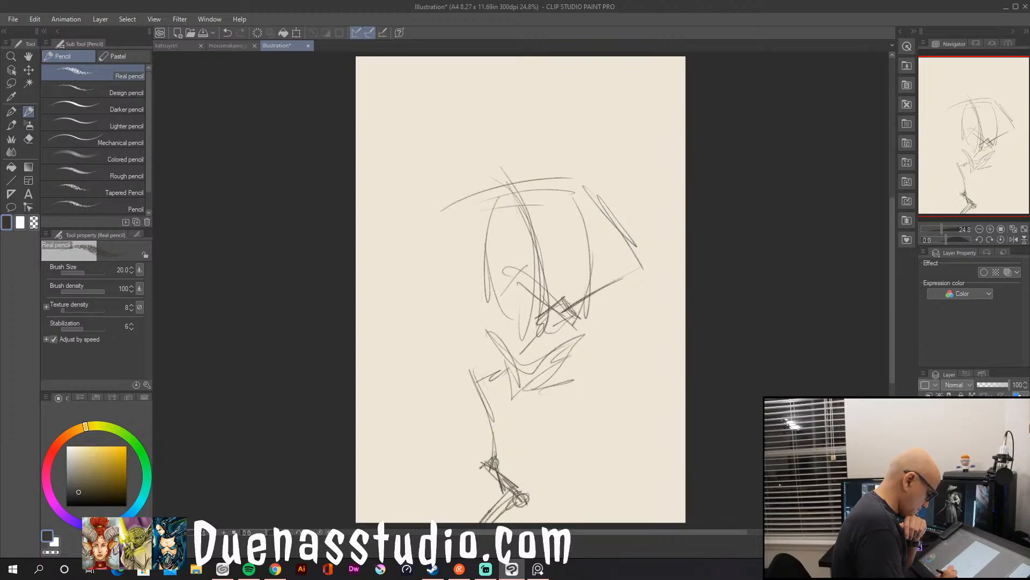
Sketch the right-hand leg from the hip to the page's lower edge, with a knee joint and bent lower leg.
mouse_move(584, 372)
left_mouse_down()
mouse_move(578, 414)
mouse_move(591, 465)
mouse_move(585, 453)
mouse_move(609, 487)
left_mouse_up()
left_click_drag(611, 483, 576, 523)
mouse_move(572, 400)
left_mouse_down()
mouse_move(606, 489)
mouse_move(571, 424)
left_mouse_up()
mouse_move(574, 373)
left_mouse_down()
mouse_move(573, 427)
mouse_move(591, 470)
left_mouse_up()
left_click_drag(567, 368, 586, 464)
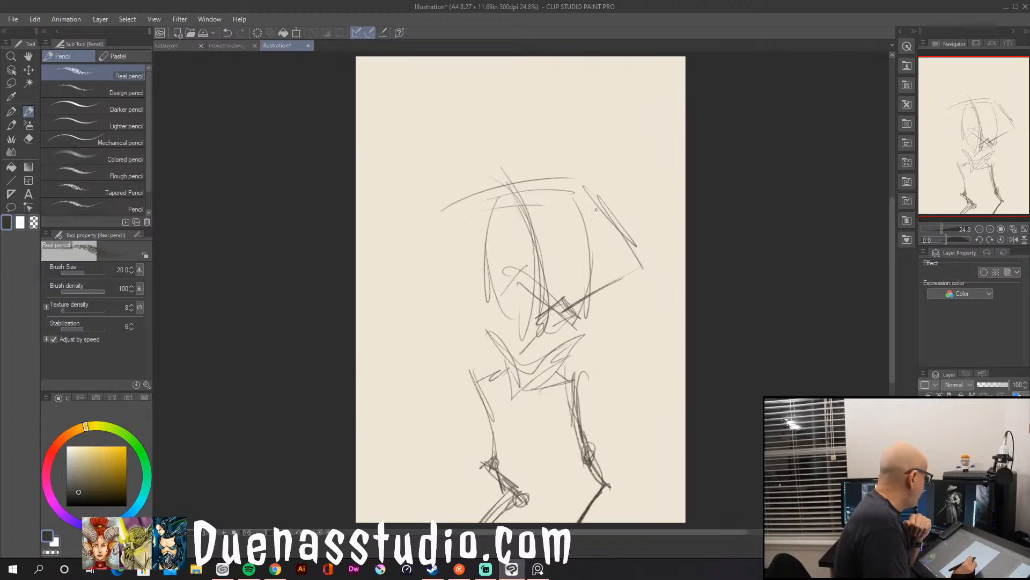
Strengthen the shoulder line and the right-hand arm, marking its elbow joint.
mouse_move(605, 217)
left_mouse_down()
mouse_move(641, 262)
mouse_move(578, 305)
left_mouse_up()
left_click_drag(586, 202, 622, 234)
left_click_drag(488, 205, 604, 202)
mouse_move(518, 214)
left_mouse_down()
mouse_move(603, 202)
mouse_move(492, 256)
left_mouse_up()
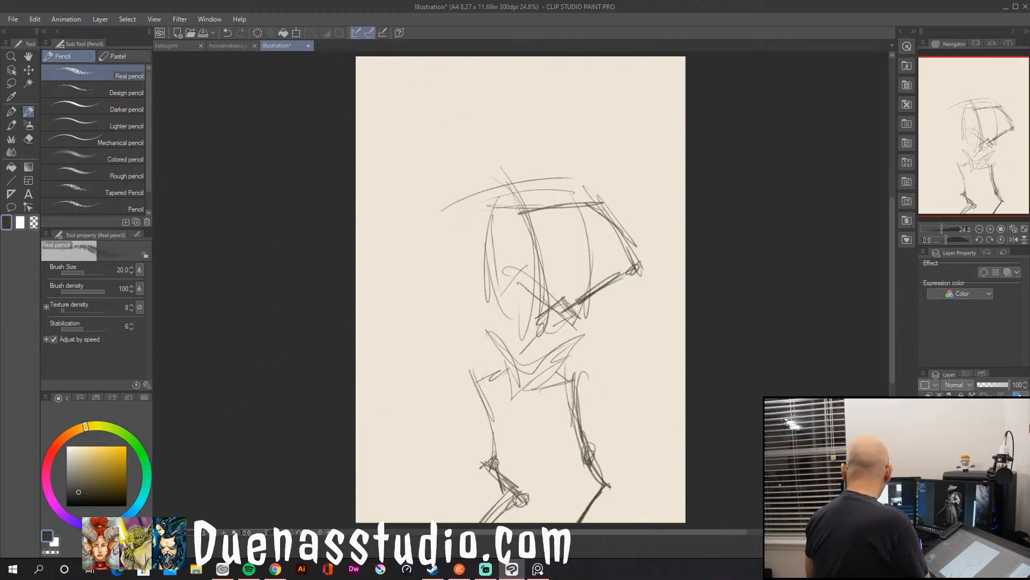
Check the references, then define the ribcage outline with darker side curves and an arched lower edge.
key("alt+Tab")
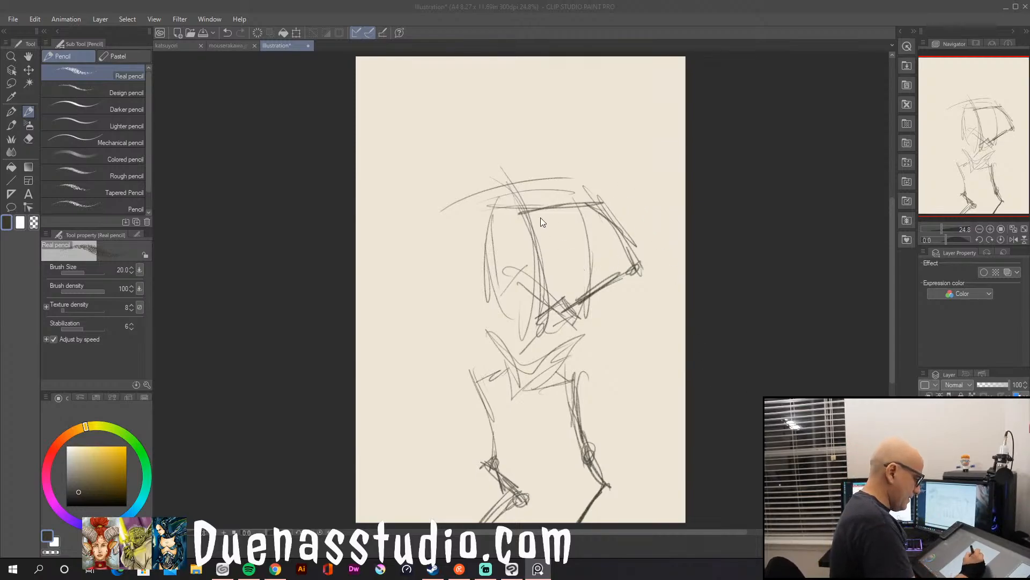
mouse_move(532, 215)
left_mouse_down()
mouse_move(528, 291)
mouse_move(585, 332)
left_mouse_up()
mouse_move(589, 331)
left_mouse_down()
mouse_move(589, 233)
mouse_move(590, 319)
left_mouse_up()
mouse_move(501, 220)
left_mouse_down()
mouse_move(504, 307)
mouse_move(536, 285)
left_mouse_up()
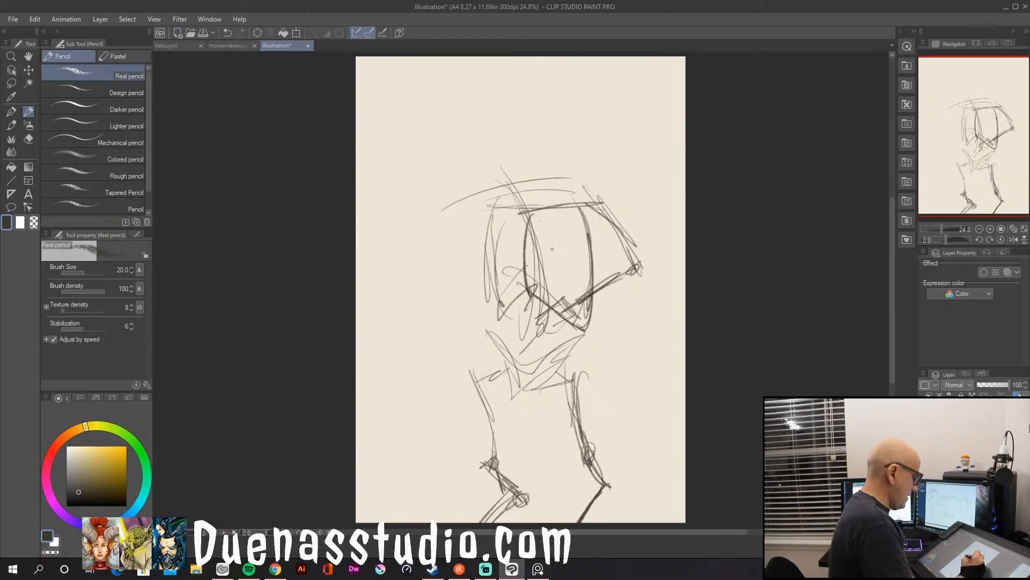
Draw the curved centre line down the torso and darken the V-shaped pelvis it runs into.
left_click_drag(537, 217, 553, 320)
left_click_drag(553, 260, 527, 371)
mouse_move(548, 334)
left_mouse_down()
mouse_move(521, 380)
mouse_move(528, 390)
left_mouse_up()
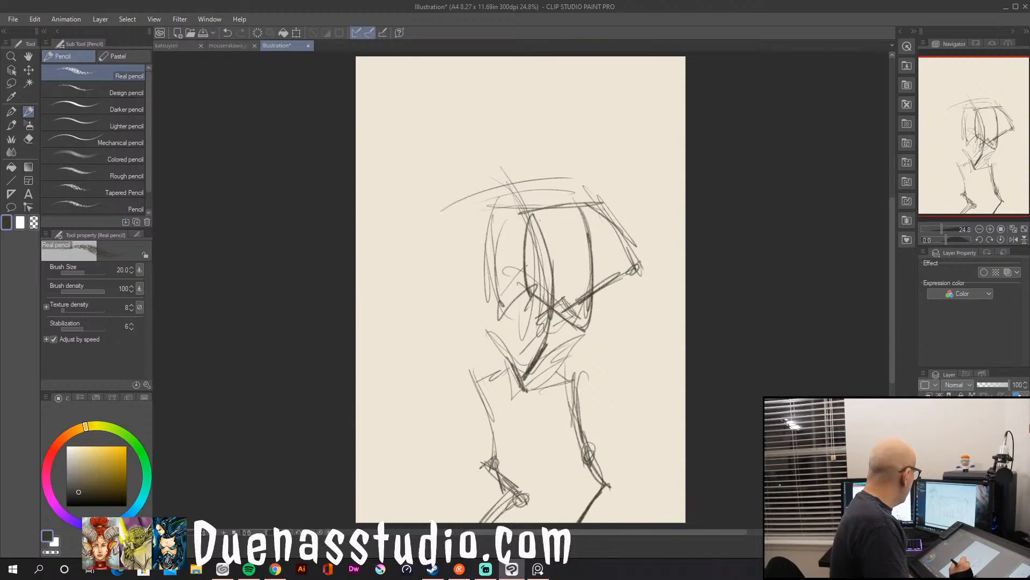
mouse_move(569, 357)
left_mouse_down()
mouse_move(524, 378)
mouse_move(528, 396)
left_mouse_up()
mouse_move(564, 367)
left_mouse_down()
mouse_move(526, 396)
mouse_move(535, 387)
left_mouse_up()
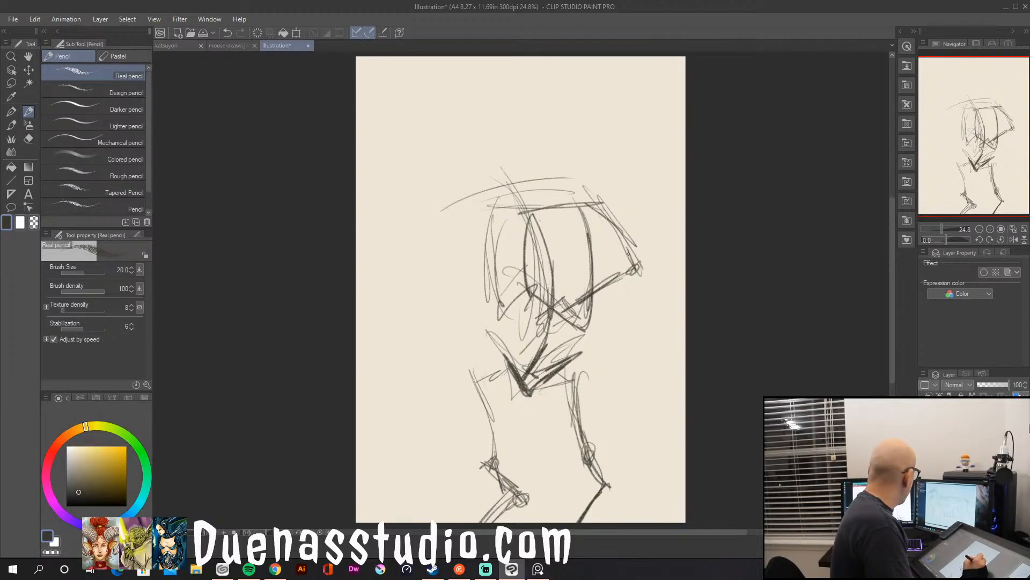
Darken the bent right-hand arm with a round elbow joint and sketch its hand resting at the waist.
left_click_drag(602, 201, 639, 252)
mouse_move(615, 220)
left_mouse_down()
mouse_move(638, 282)
mouse_move(583, 307)
left_mouse_up()
mouse_move(637, 278)
left_mouse_down()
mouse_move(553, 329)
mouse_move(572, 316)
mouse_move(547, 344)
mouse_move(569, 341)
mouse_move(553, 329)
mouse_move(570, 349)
mouse_move(579, 311)
mouse_move(559, 338)
mouse_move(547, 334)
left_mouse_up()
left_click_drag(585, 306, 646, 271)
left_click_drag(600, 200, 634, 241)
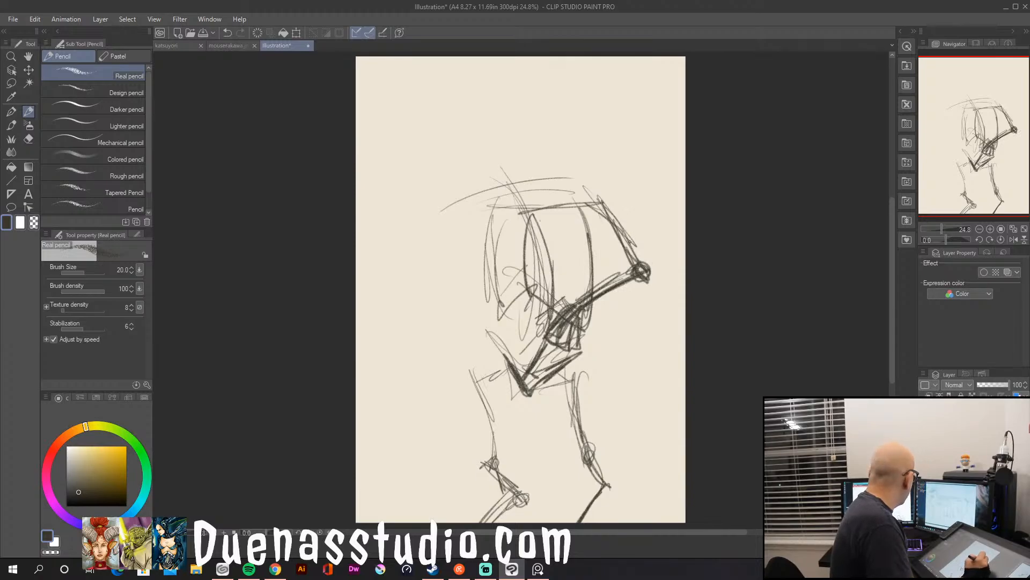
left_click_drag(601, 203, 574, 227)
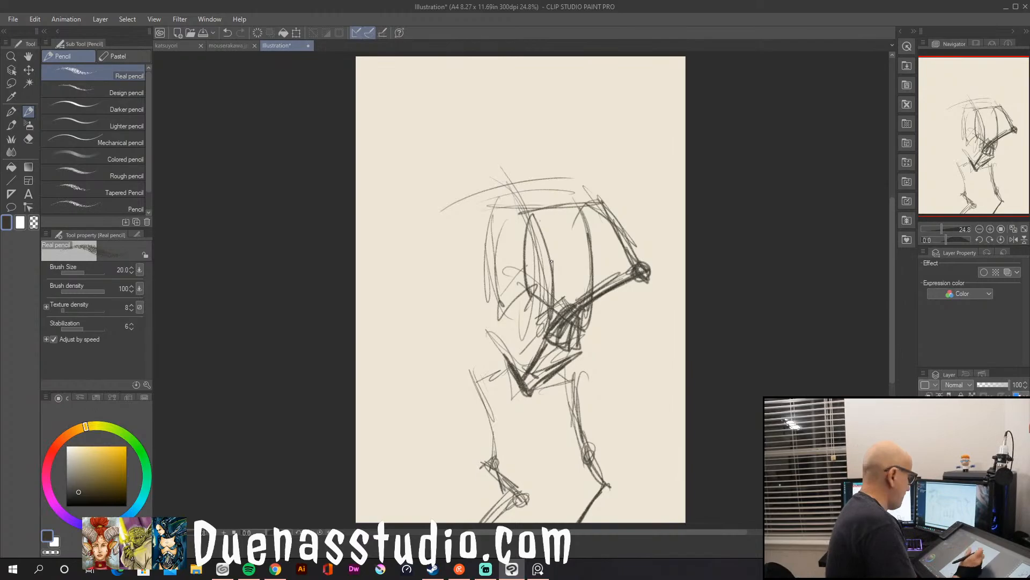
Extend the spine upward into a curved neck and head line, and darken the ribcage's left-hand edge.
mouse_move(545, 274)
left_mouse_down()
mouse_move(532, 193)
mouse_move(553, 160)
mouse_move(552, 266)
left_mouse_up()
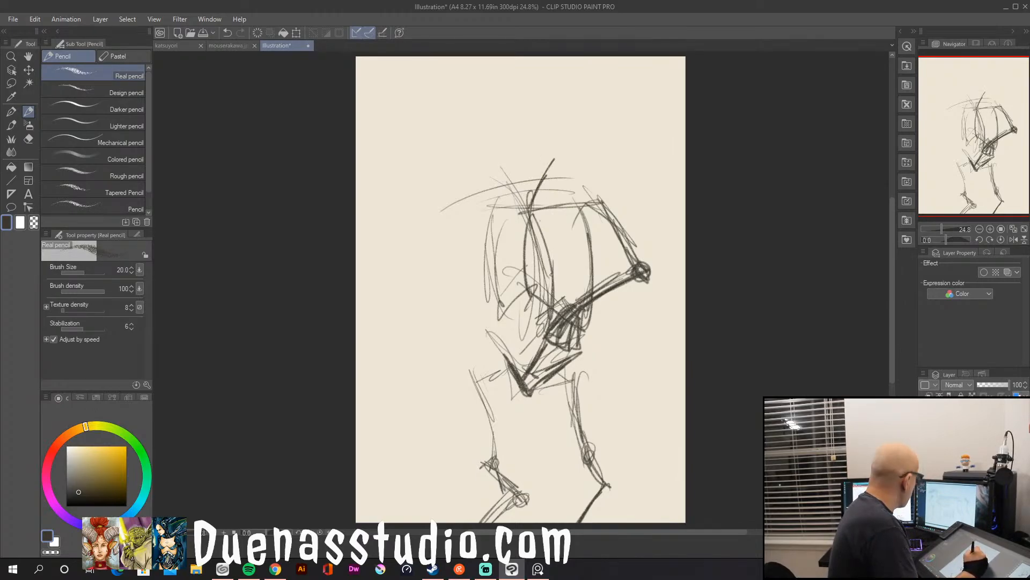
mouse_move(523, 111)
left_mouse_down()
mouse_move(549, 175)
mouse_move(531, 230)
mouse_move(552, 309)
mouse_move(530, 376)
mouse_move(542, 298)
mouse_move(523, 218)
mouse_move(544, 170)
left_mouse_up()
mouse_move(513, 211)
left_mouse_down()
mouse_move(497, 234)
mouse_move(498, 307)
left_mouse_up()
mouse_move(498, 307)
left_mouse_down()
mouse_move(497, 236)
mouse_move(519, 211)
left_mouse_up()
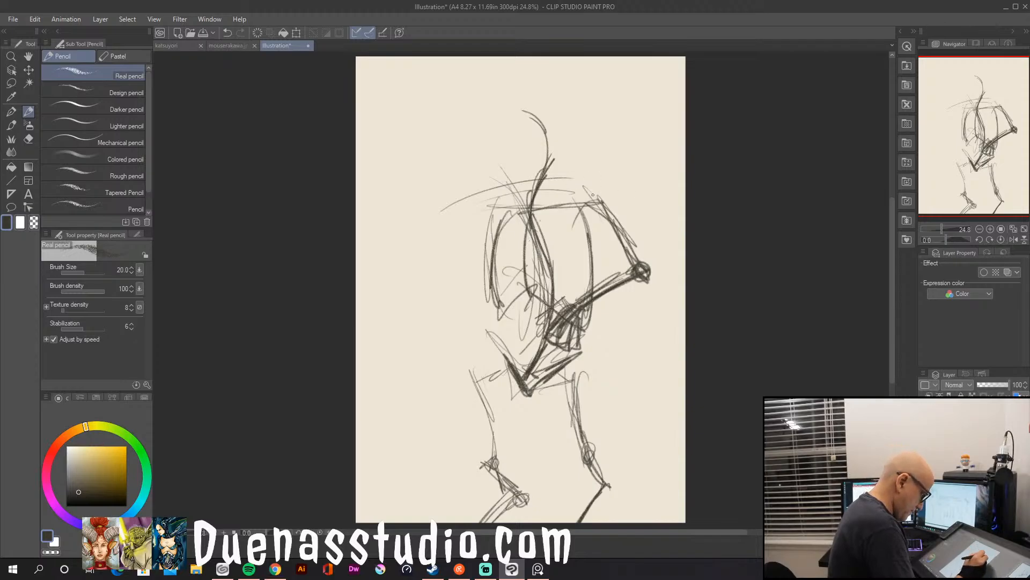
Sketch the collarbones and shoulder joints on both sides and start the left-hand upper arm.
mouse_move(599, 202)
left_mouse_down()
mouse_move(545, 210)
mouse_move(554, 239)
mouse_move(541, 244)
left_mouse_up()
mouse_move(499, 204)
left_mouse_down()
mouse_move(530, 213)
mouse_move(478, 210)
mouse_move(528, 237)
mouse_move(523, 247)
left_mouse_up()
mouse_move(534, 207)
left_mouse_down()
mouse_move(508, 247)
mouse_move(603, 204)
mouse_move(600, 218)
left_mouse_up()
left_click_drag(488, 223, 454, 273)
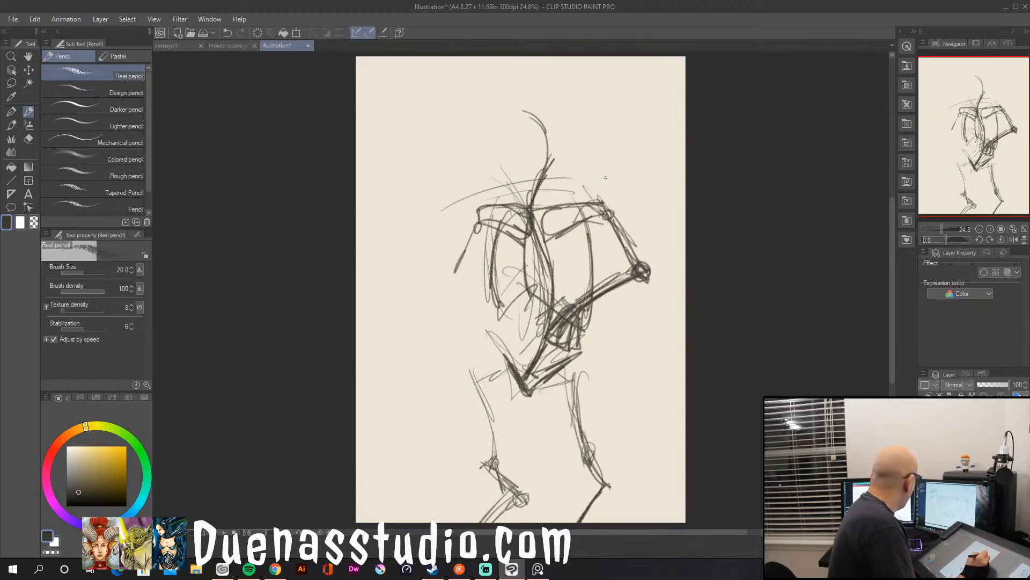
Redraw the right-hand leg's shin angled outward from the knee, and build up the left-hand hip joint and thigh.
mouse_move(573, 379)
left_mouse_down()
mouse_move(588, 442)
mouse_move(627, 516)
left_mouse_up()
left_click_drag(602, 475, 633, 519)
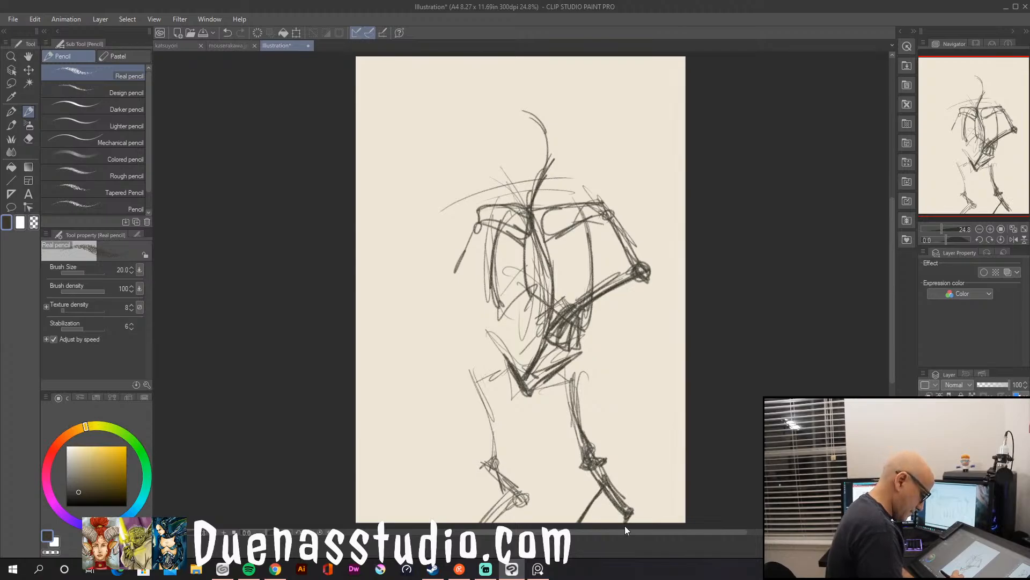
left_click_drag(892, 339, 891, 380)
left_click_drag(476, 328, 500, 322)
mouse_move(470, 335)
left_mouse_down()
mouse_move(487, 326)
mouse_move(497, 416)
mouse_move(497, 326)
mouse_move(490, 336)
left_mouse_up()
left_click_drag(505, 300, 530, 346)
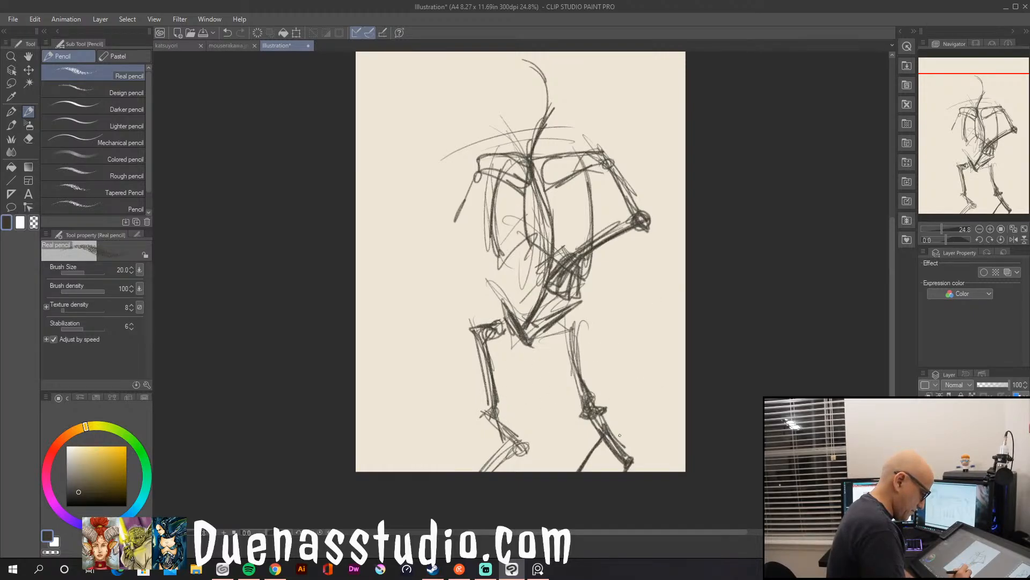
Redraw the left-hand leg's knee, shin and ankle with a foot angled back, and reinforce the right-hand ankle.
left_click_drag(494, 414, 534, 445)
left_click_drag(486, 397, 485, 413)
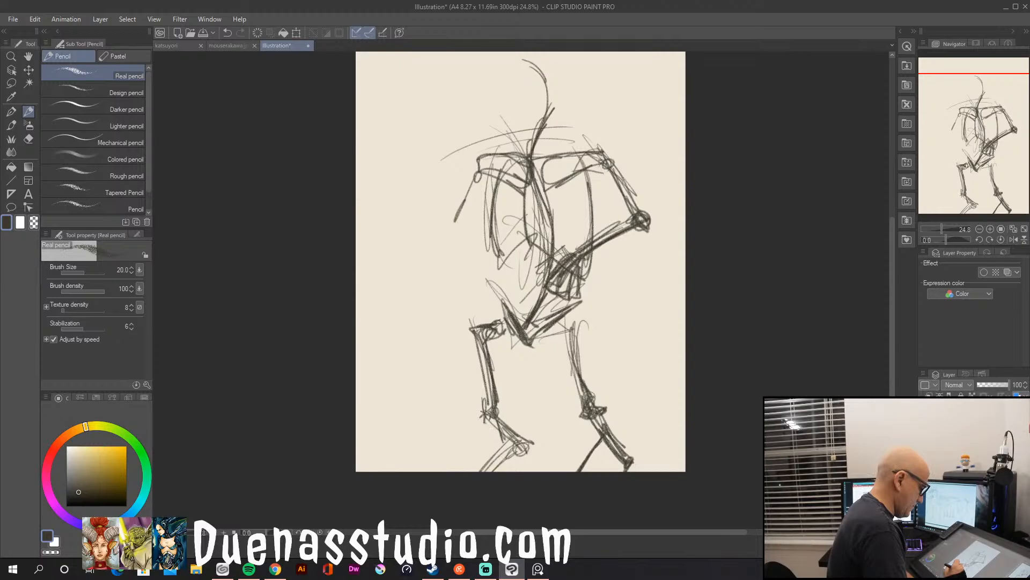
left_click_drag(495, 412, 541, 443)
left_click_drag(523, 444, 539, 448)
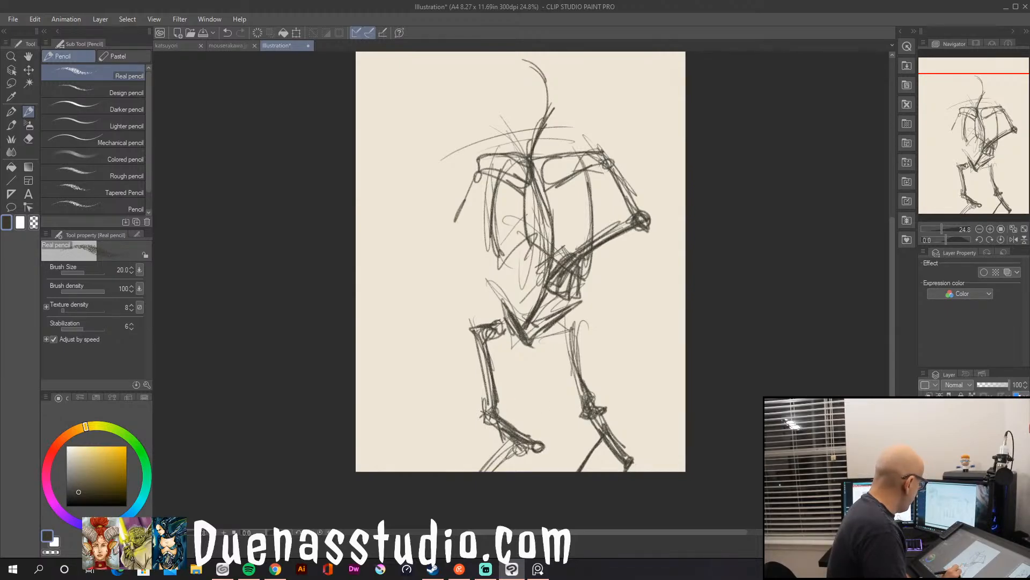
mouse_move(536, 446)
left_mouse_down()
mouse_move(499, 469)
mouse_move(541, 448)
mouse_move(507, 444)
left_mouse_up()
mouse_move(595, 424)
left_mouse_down()
mouse_move(635, 461)
mouse_move(609, 469)
mouse_move(617, 478)
left_mouse_up()
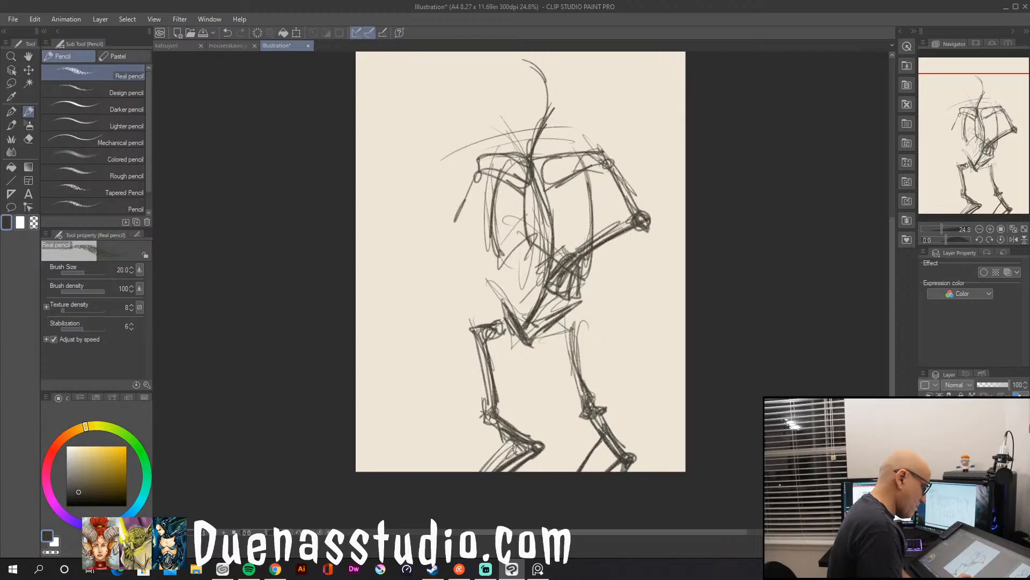
Connect the right-hand hip joint to the pelvis and extend the left-hand upper arm down to an elbow joint.
mouse_move(579, 322)
left_mouse_down()
mouse_move(551, 331)
mouse_move(569, 344)
mouse_move(574, 333)
mouse_move(554, 335)
mouse_move(580, 332)
left_mouse_up()
left_click_drag(481, 175, 455, 226)
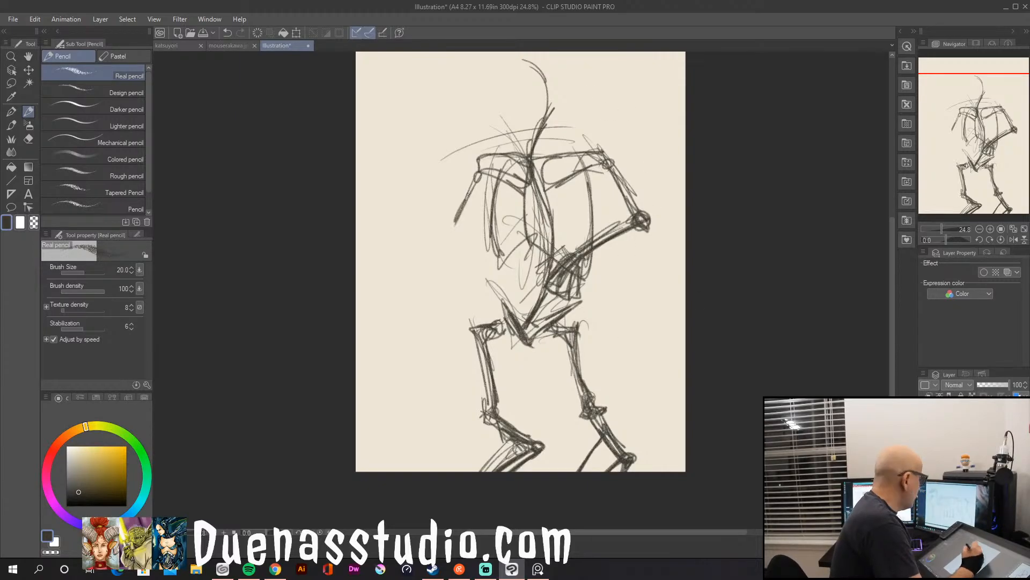
mouse_move(472, 190)
left_mouse_down()
mouse_move(456, 224)
mouse_move(468, 181)
mouse_move(448, 255)
left_mouse_up()
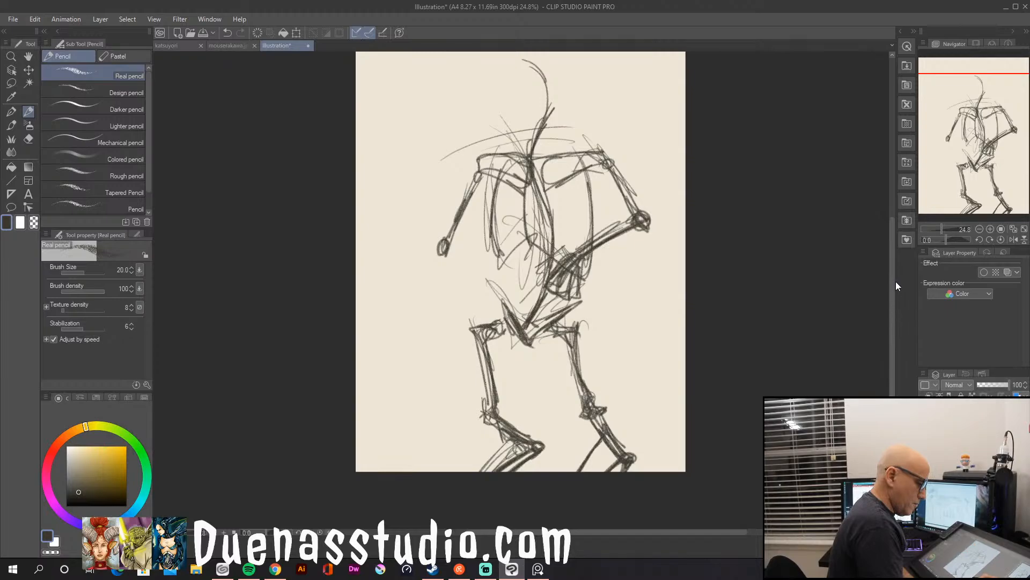
Sketch a wide rounded dog head above the neck, tapering to the chest, with two upright ears.
scroll(893, 273, "up", 3)
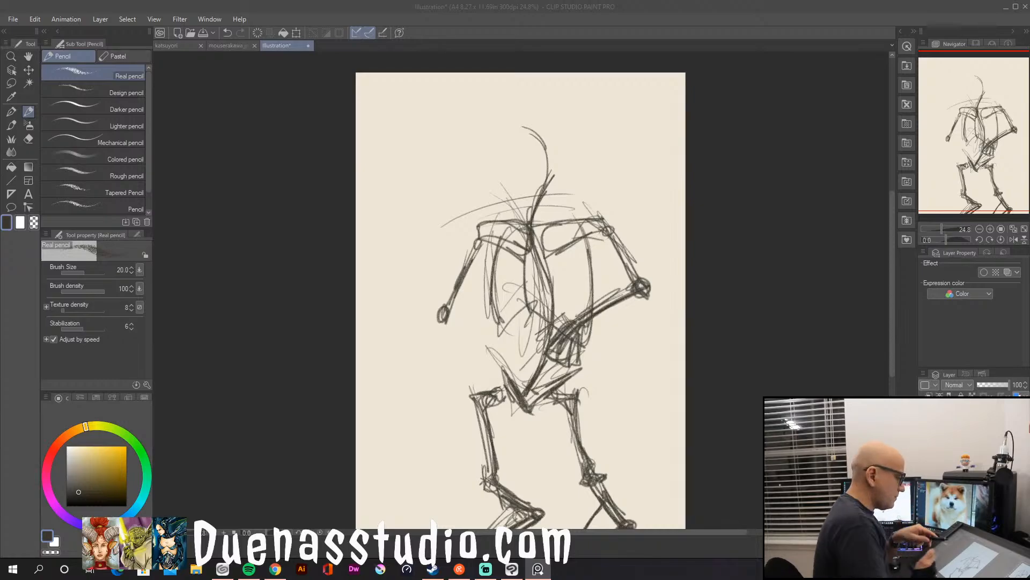
mouse_move(523, 127)
left_mouse_down()
mouse_move(466, 176)
mouse_move(587, 156)
mouse_move(473, 172)
mouse_move(502, 129)
mouse_move(475, 114)
mouse_move(499, 127)
mouse_move(558, 112)
mouse_move(570, 140)
mouse_move(546, 122)
left_mouse_up()
mouse_move(570, 181)
left_mouse_down()
mouse_move(534, 210)
mouse_move(508, 199)
left_mouse_up()
mouse_move(465, 159)
left_mouse_down()
mouse_move(480, 203)
mouse_move(530, 219)
left_mouse_up()
mouse_move(581, 146)
left_mouse_down()
mouse_move(567, 194)
mouse_move(490, 202)
mouse_move(523, 221)
left_mouse_up()
mouse_move(578, 177)
left_mouse_down()
mouse_move(537, 214)
mouse_move(564, 184)
left_mouse_up()
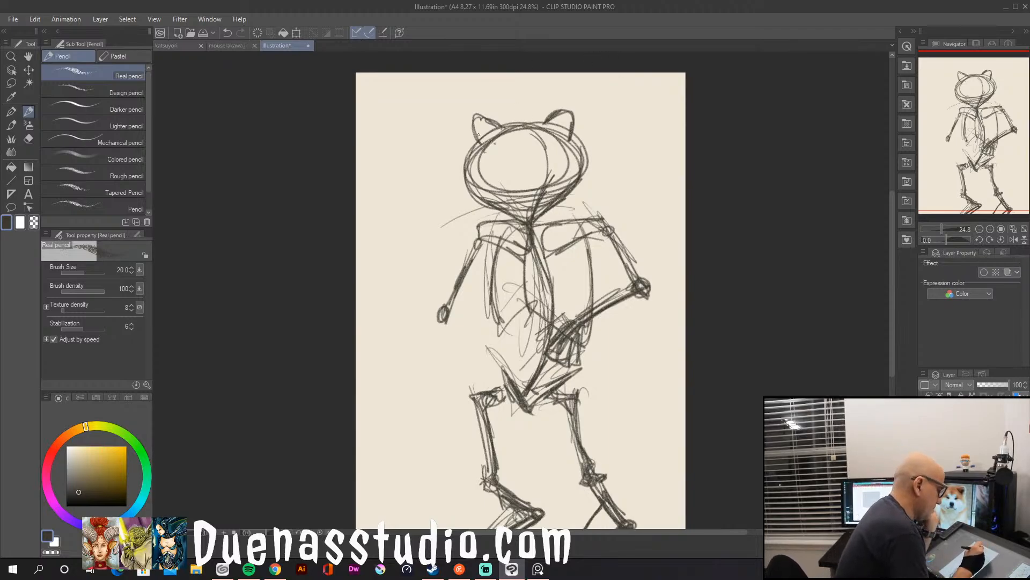
Add inner ear lines, forehead lines and narrow slanted eyes to the dog's head.
mouse_move(478, 125)
left_mouse_down()
mouse_move(565, 121)
mouse_move(551, 127)
mouse_move(564, 138)
mouse_move(565, 113)
left_mouse_up()
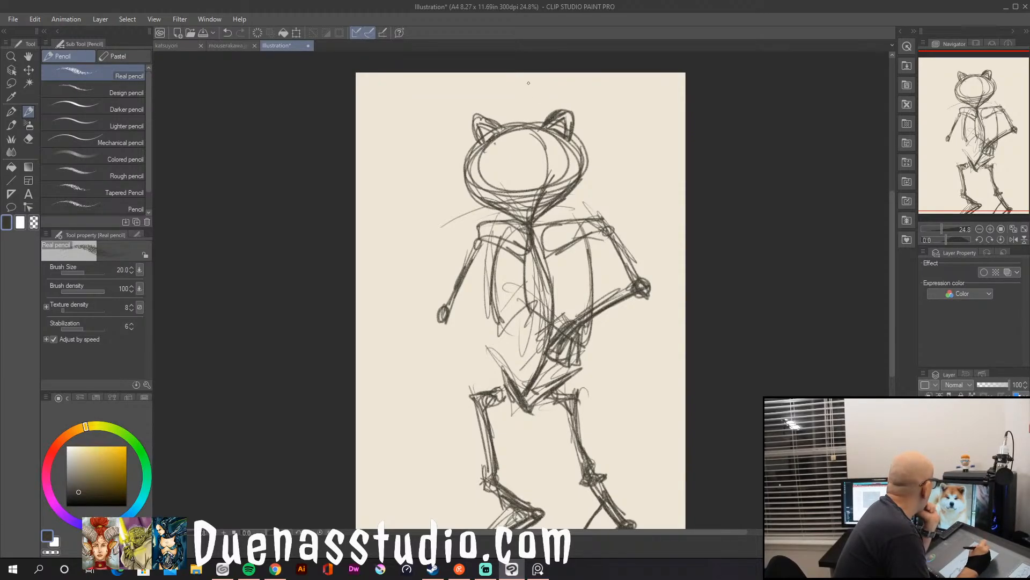
mouse_move(502, 129)
left_mouse_down()
mouse_move(537, 123)
mouse_move(489, 152)
left_mouse_up()
mouse_move(556, 127)
left_mouse_down()
mouse_move(536, 154)
mouse_move(494, 159)
mouse_move(551, 160)
mouse_move(537, 168)
left_mouse_up()
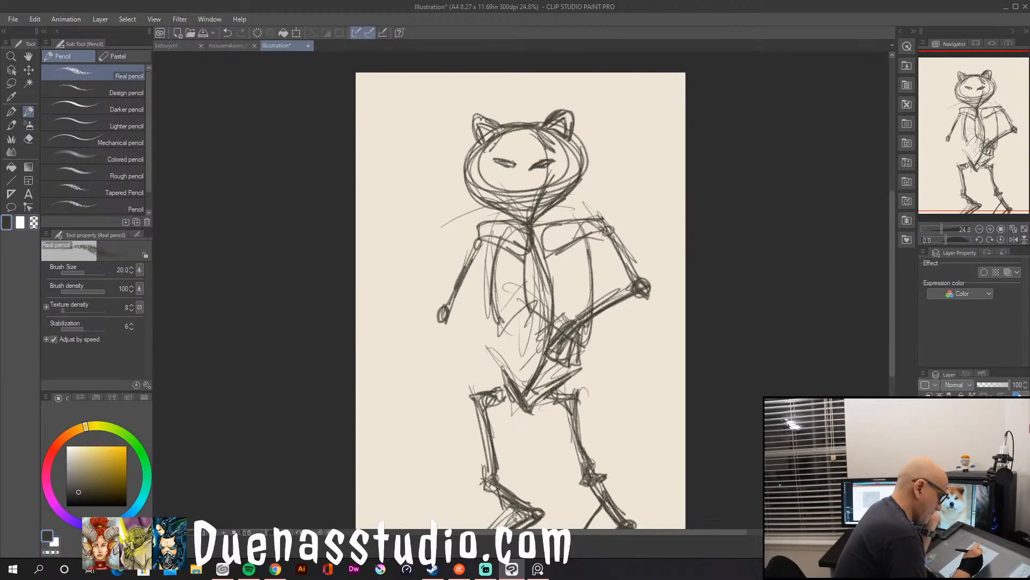
Add brow lines, darkened eyes, a rounded nose and a mouth to the dog's face, and reinforce the sides of the head.
mouse_move(513, 166)
left_mouse_down()
mouse_move(497, 161)
mouse_move(526, 155)
left_mouse_up()
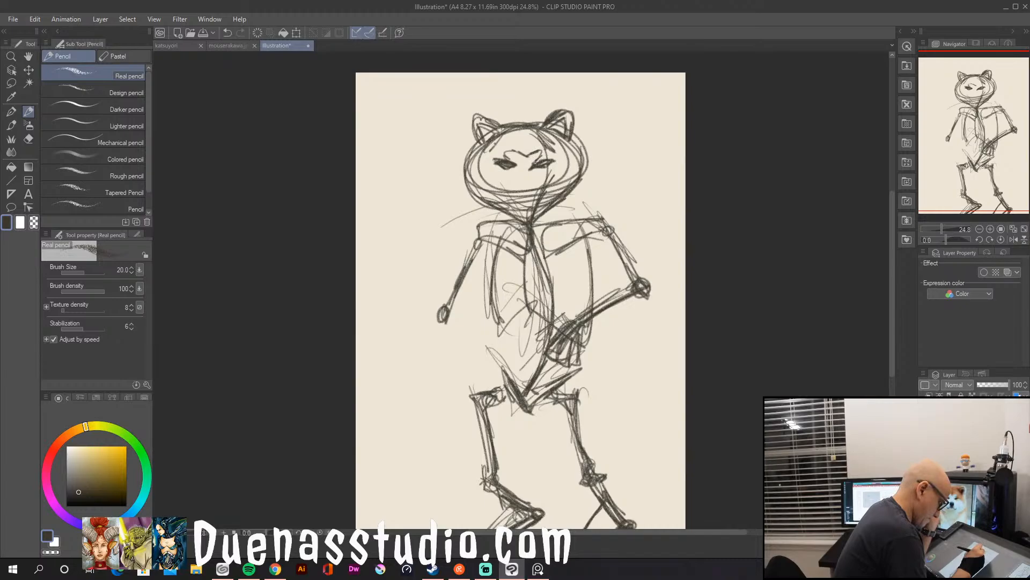
mouse_move(530, 155)
left_mouse_down()
mouse_move(503, 151)
mouse_move(512, 166)
left_mouse_up()
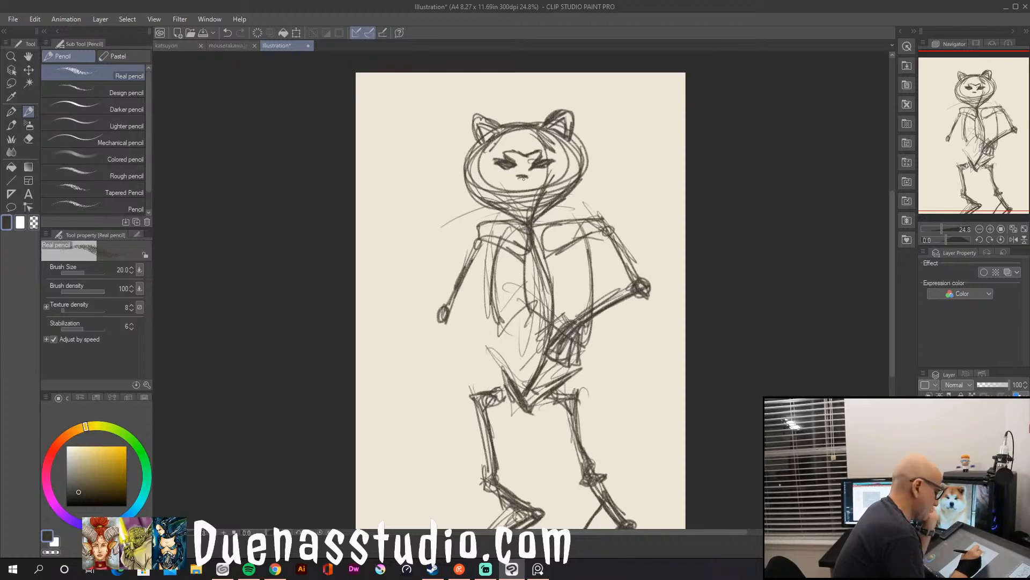
left_click_drag(514, 178, 529, 183)
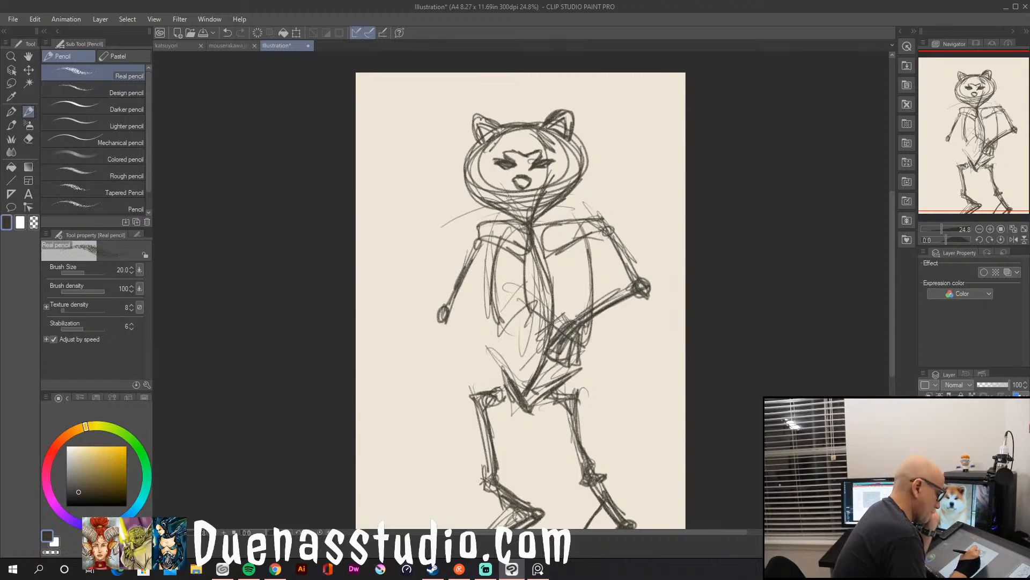
left_click_drag(505, 194, 534, 197)
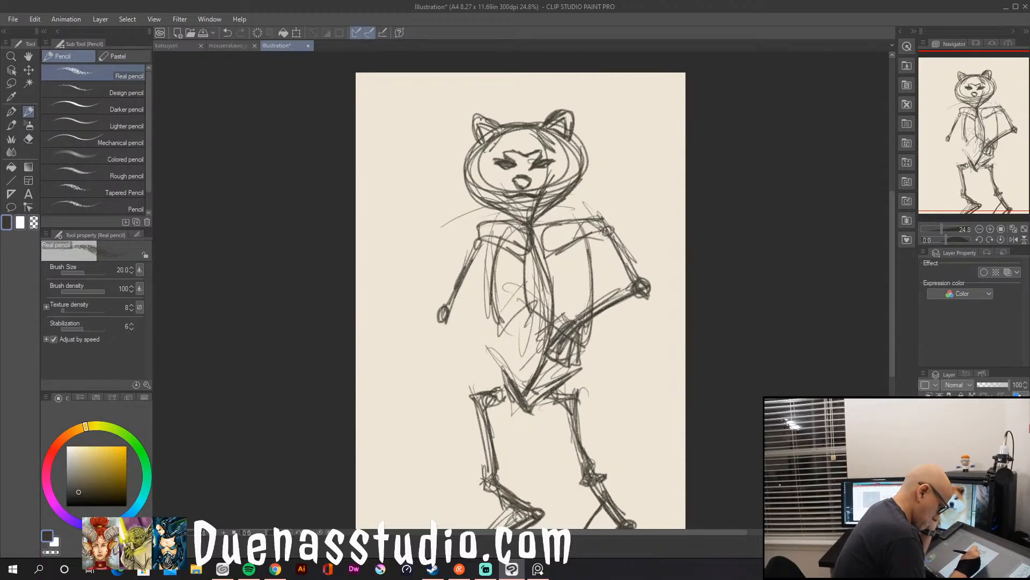
mouse_move(481, 142)
left_mouse_down()
mouse_move(483, 195)
mouse_move(525, 190)
mouse_move(495, 200)
mouse_move(516, 207)
left_mouse_up()
mouse_move(567, 137)
left_mouse_down()
mouse_move(568, 199)
mouse_move(543, 206)
left_mouse_up()
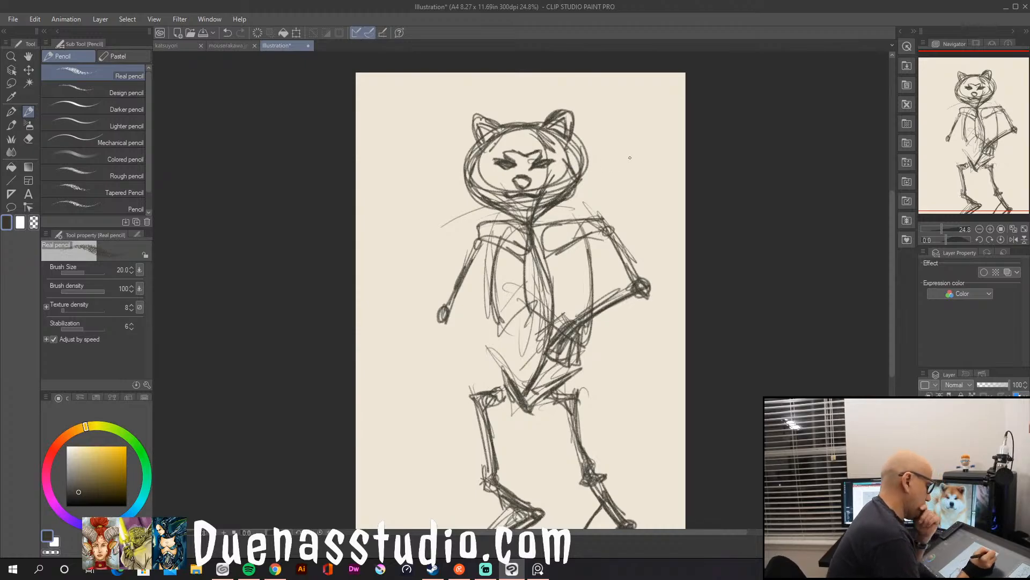
Lasso the dog's head, scale it up slightly above the shoulders, apply the transformation and clear the selection.
key("m")
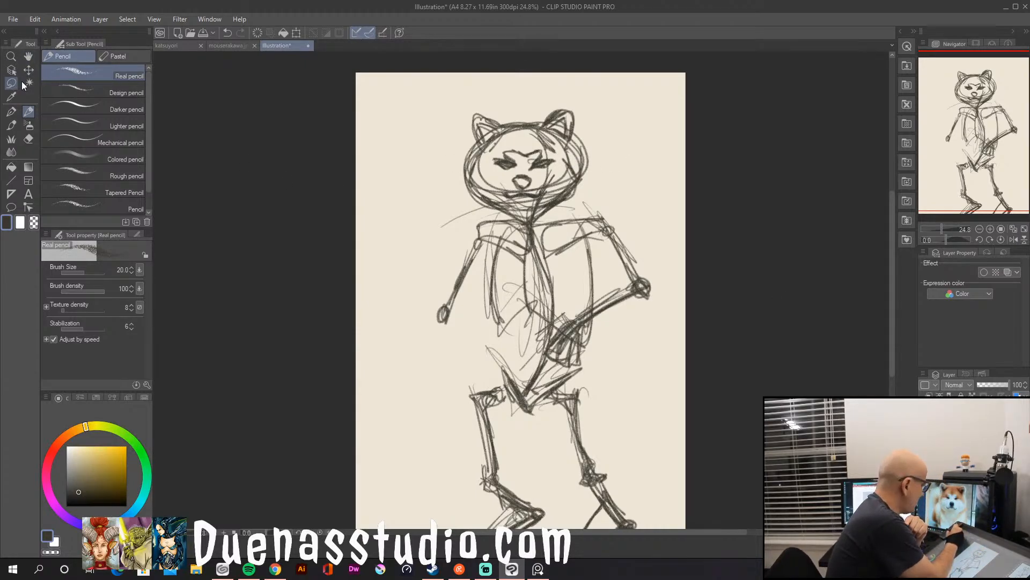
mouse_move(505, 103)
left_mouse_down()
mouse_move(450, 182)
mouse_move(481, 207)
mouse_move(547, 218)
mouse_move(606, 184)
mouse_move(617, 118)
mouse_move(518, 88)
left_mouse_up()
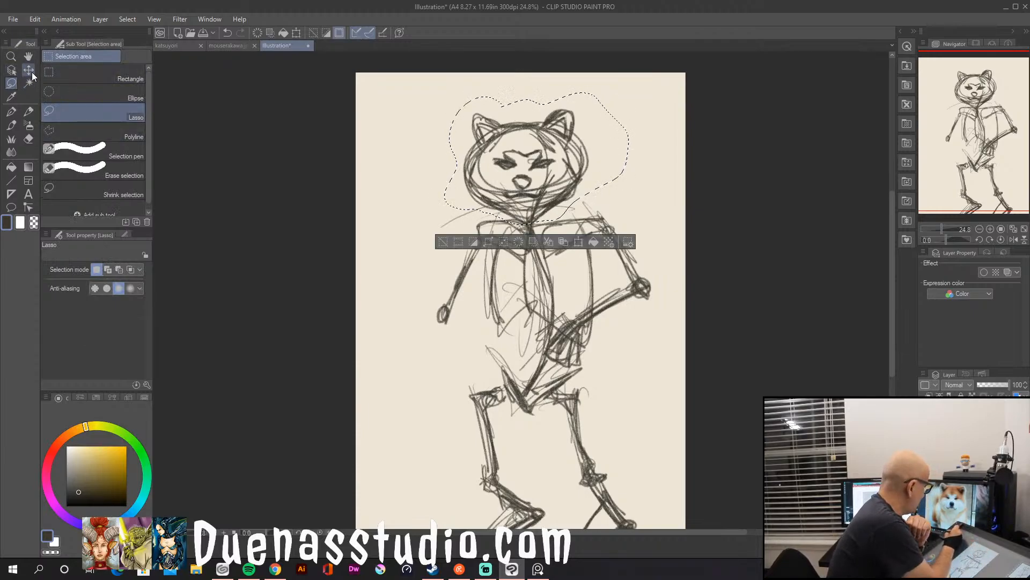
key("v")
left_click(578, 242)
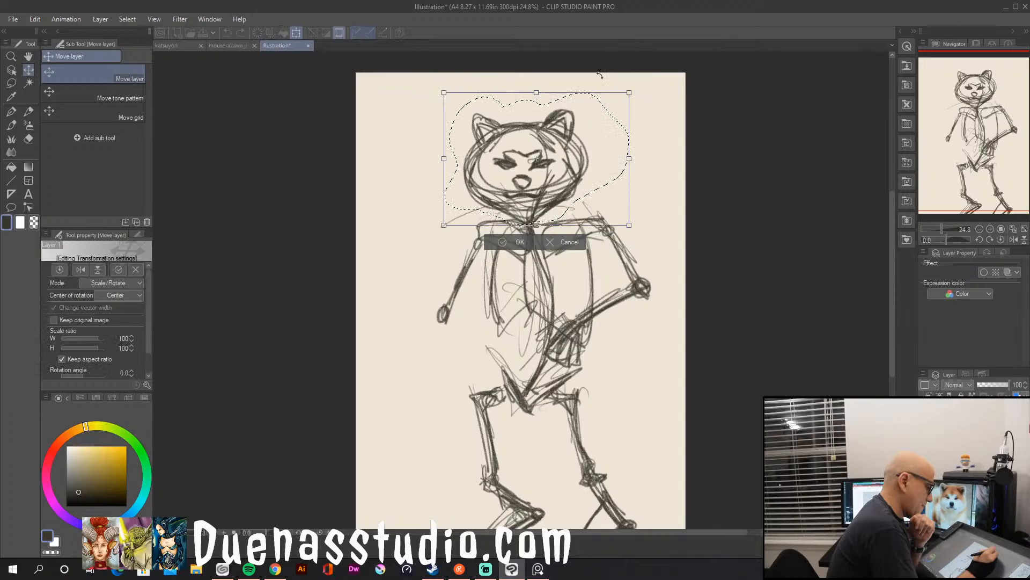
left_click_drag(641, 85, 643, 82)
left_click_drag(582, 181, 581, 179)
left_click(526, 240)
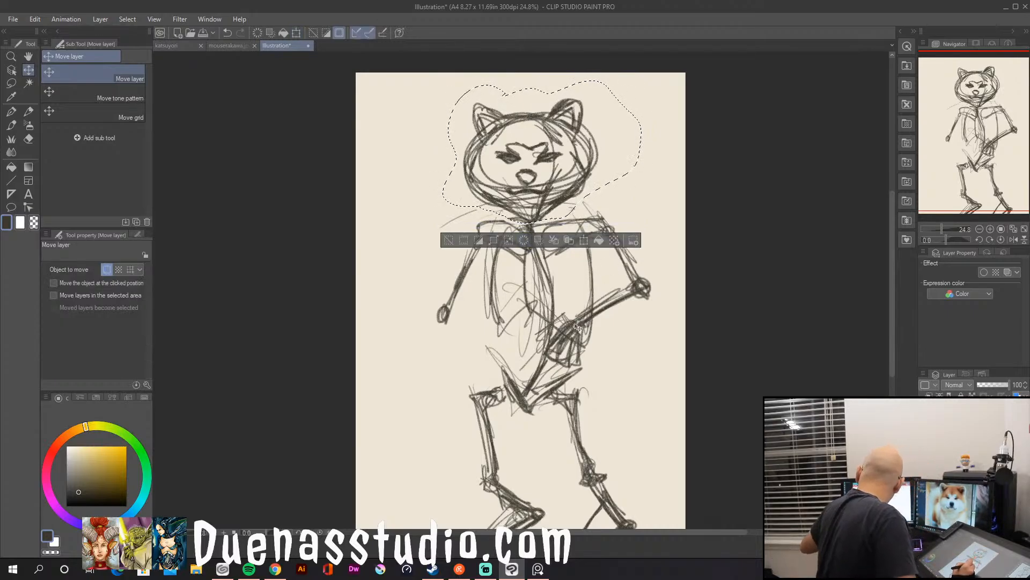
key("ctrl+d")
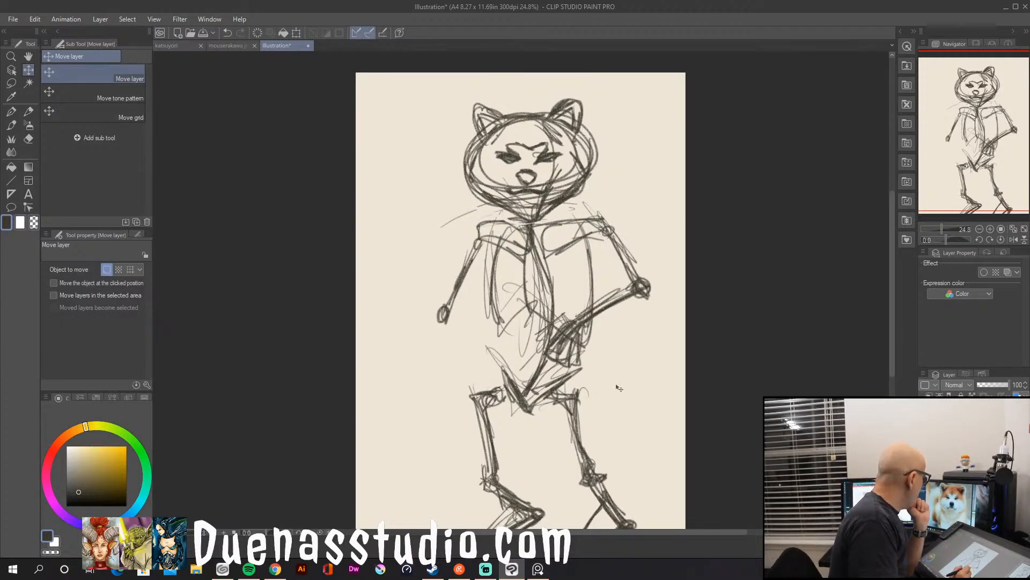
With the Real pencil, strengthen the dog's mouth and redefine the head outline with narrower, angular cheeks.
left_click(29, 111)
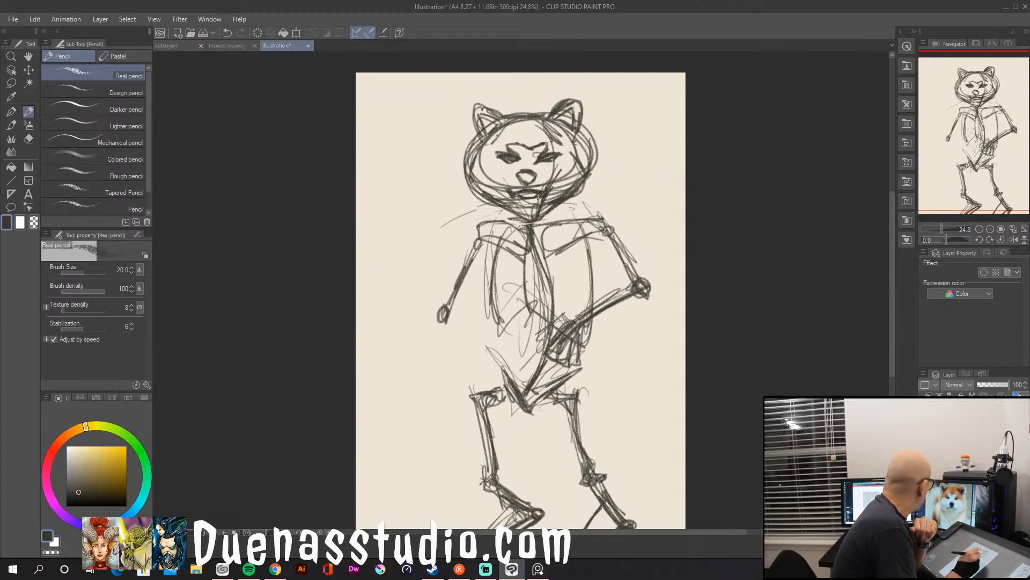
left_click_drag(519, 207, 553, 200)
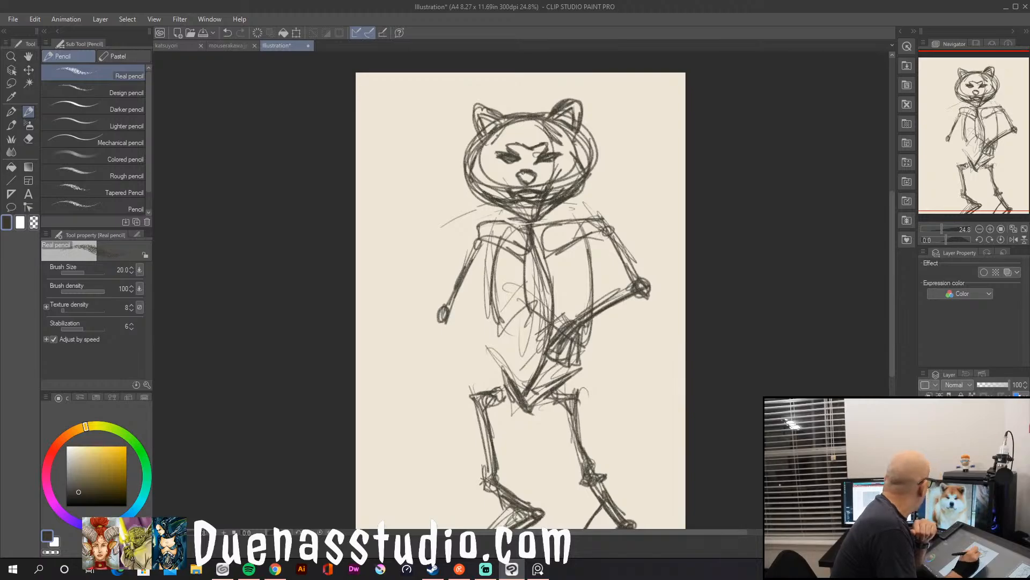
left_click_drag(495, 178, 487, 181)
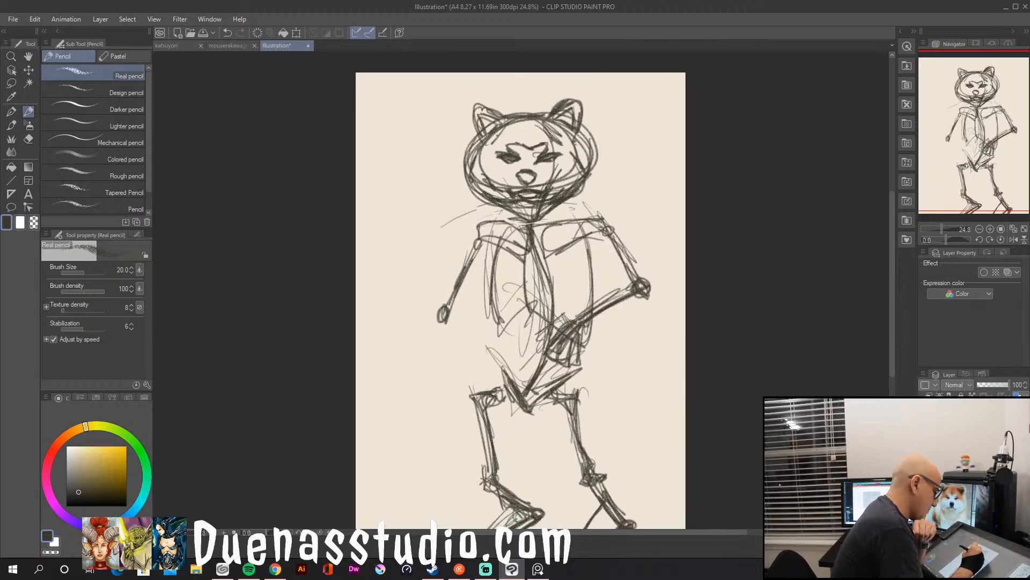
left_click_drag(570, 177, 549, 190)
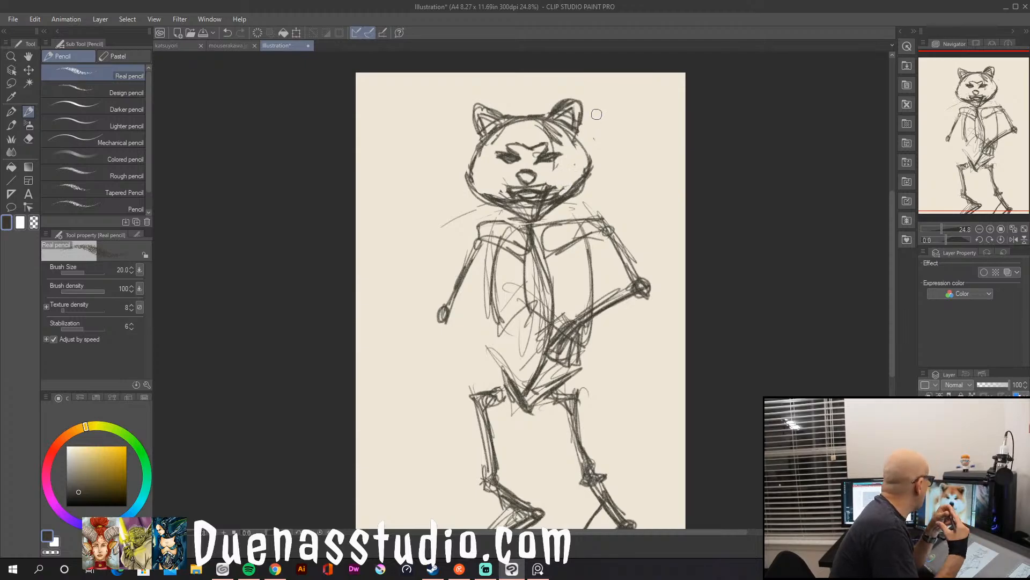
mouse_move(579, 145)
left_mouse_down()
mouse_move(589, 177)
mouse_move(574, 189)
left_mouse_up()
left_click_drag(585, 157, 573, 128)
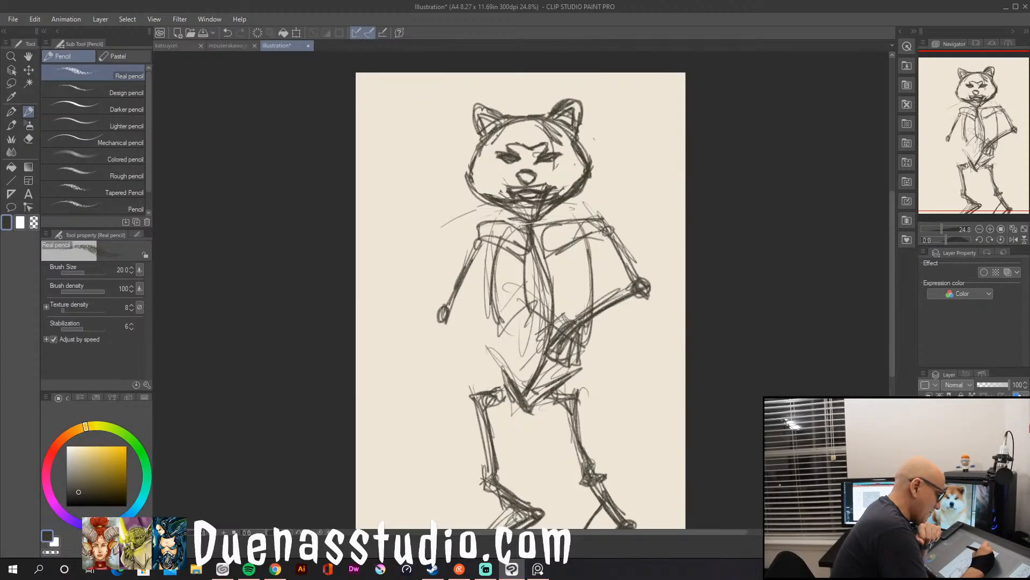
Thicken the outlines of both ears and the line joining the left-hand ear to the head.
mouse_move(570, 112)
left_mouse_down()
mouse_move(554, 123)
mouse_move(546, 114)
left_mouse_up()
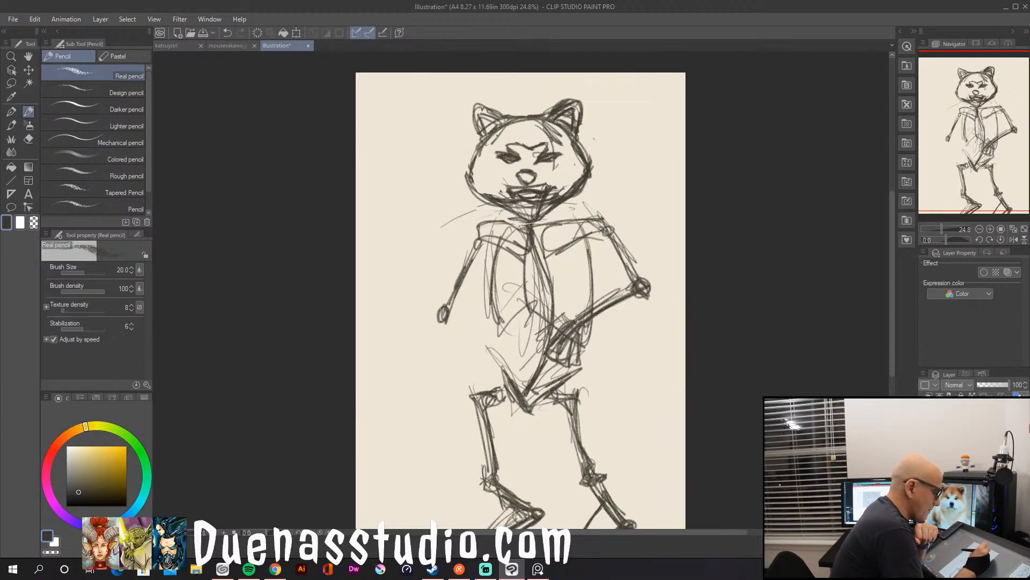
mouse_move(508, 116)
left_mouse_down()
mouse_move(471, 105)
mouse_move(478, 143)
mouse_move(482, 116)
mouse_move(478, 138)
mouse_move(482, 131)
left_mouse_up()
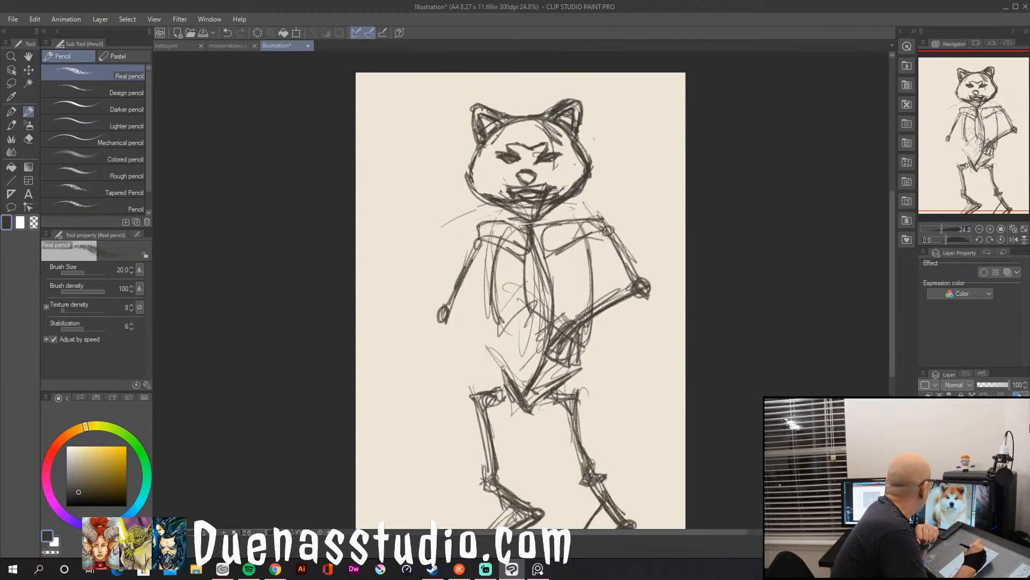
left_click_drag(509, 122, 474, 159)
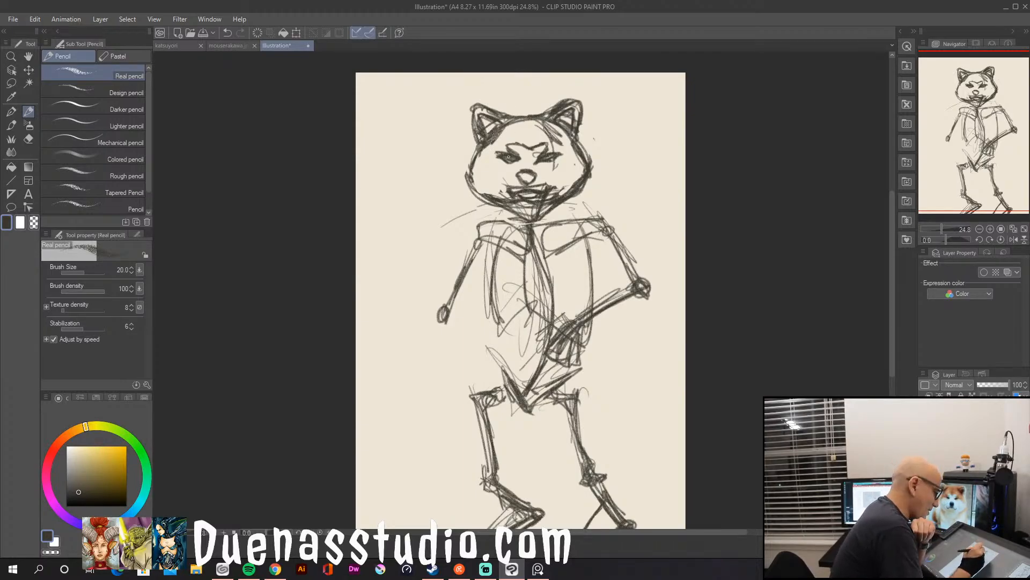
Draw fur marking lines across both cheeks and curved muzzle lines around the nose.
mouse_move(512, 163)
left_mouse_down()
mouse_move(473, 175)
mouse_move(473, 163)
left_mouse_up()
left_click_drag(503, 143, 478, 167)
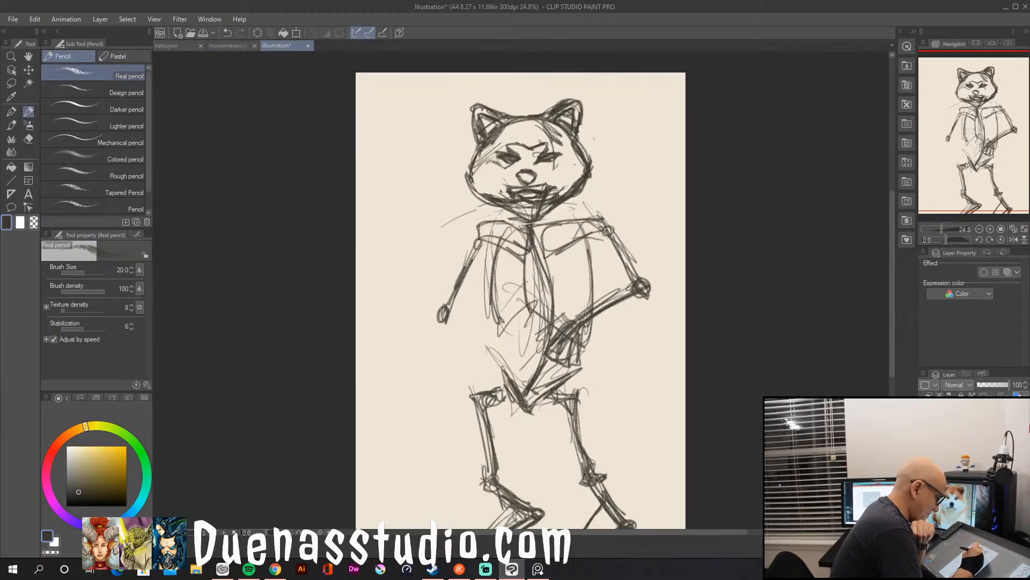
left_click_drag(563, 162, 581, 174)
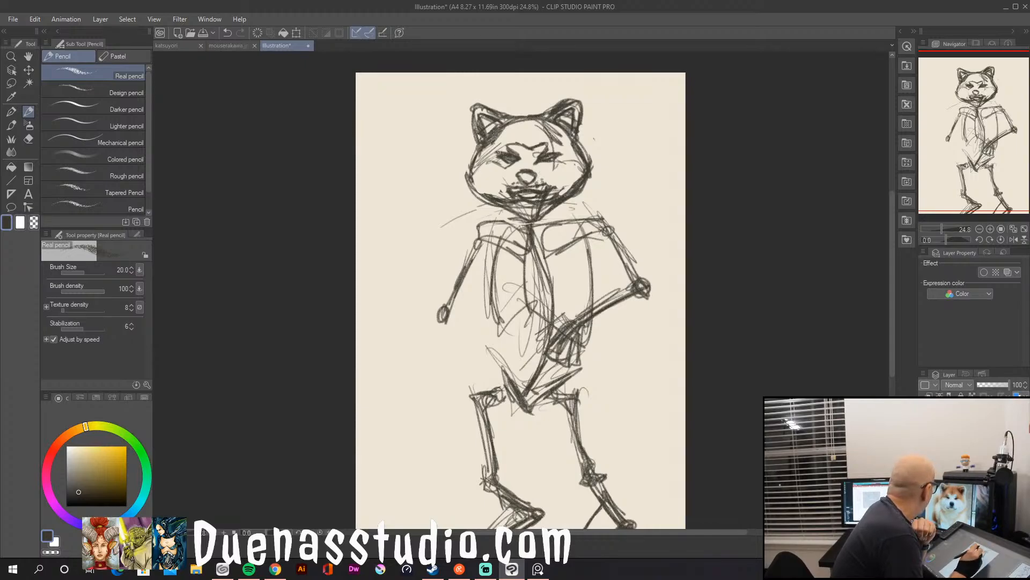
mouse_move(512, 170)
left_mouse_down()
mouse_move(508, 188)
mouse_move(548, 182)
left_mouse_up()
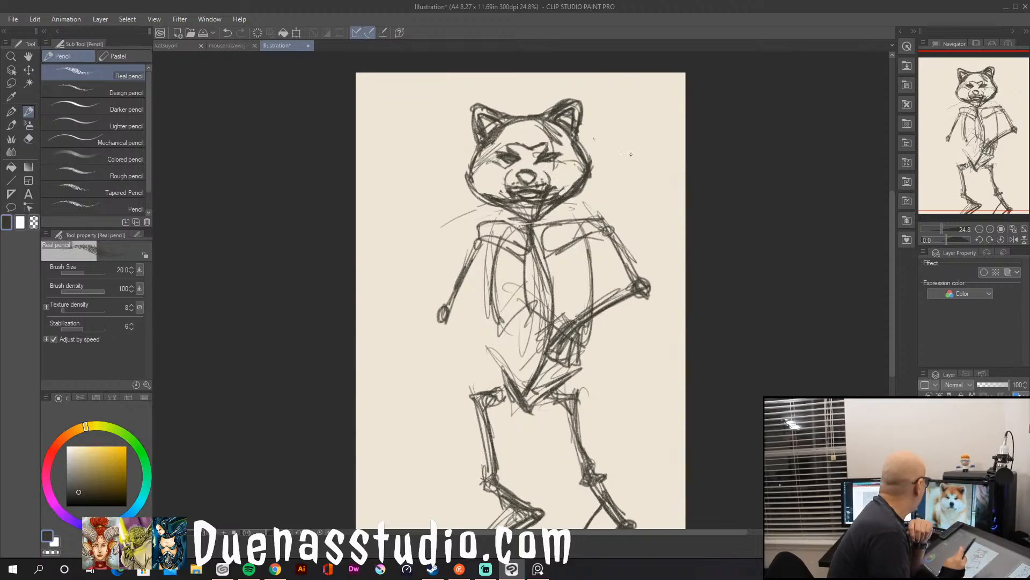
Firm up the dog's lower jaw with darker lines converging on a pointed chin.
mouse_move(495, 196)
left_mouse_down()
mouse_move(516, 207)
mouse_move(554, 199)
mouse_move(529, 205)
left_mouse_up()
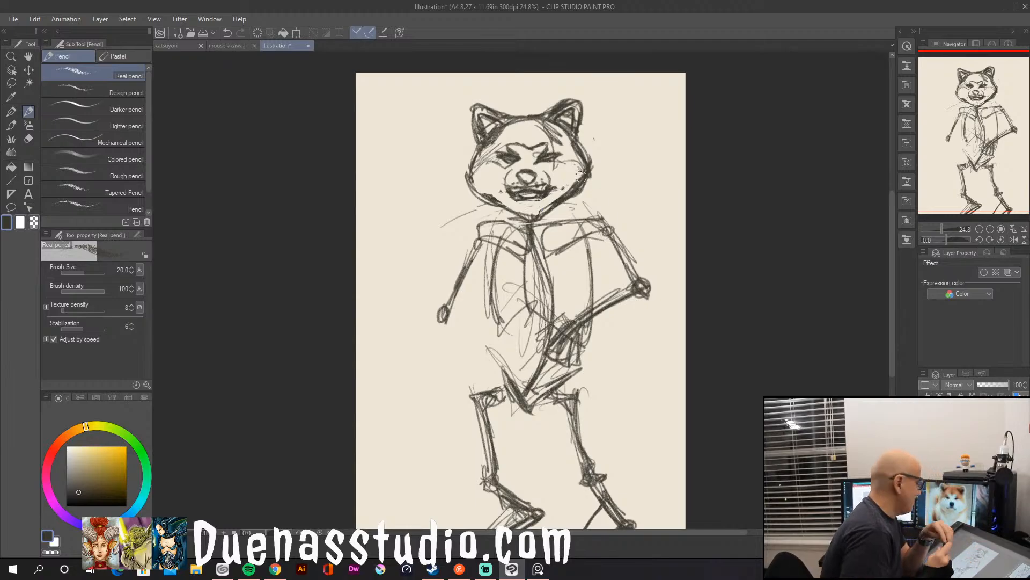
mouse_move(509, 208)
left_mouse_down()
mouse_move(542, 215)
mouse_move(575, 194)
mouse_move(546, 212)
left_mouse_up()
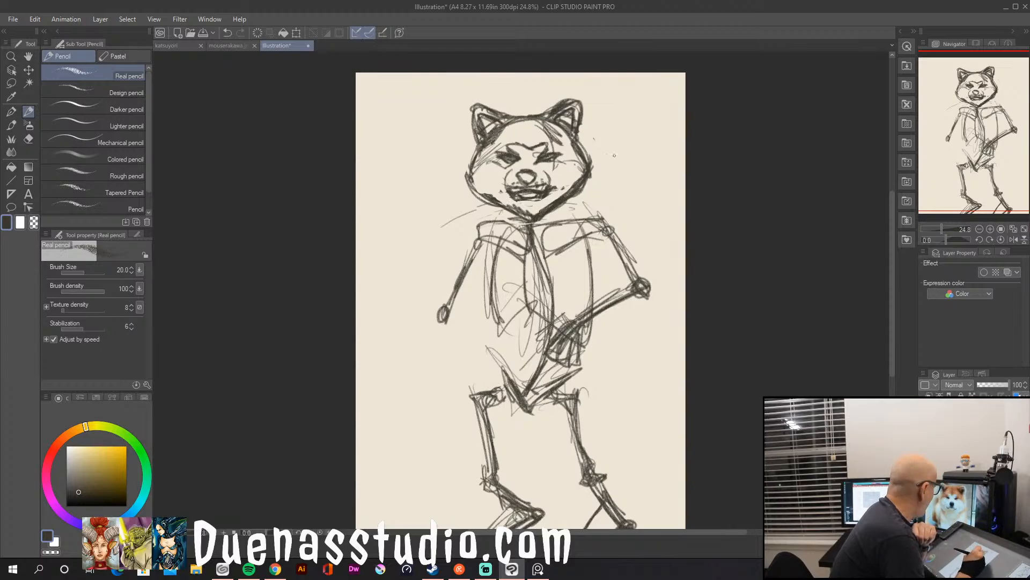
left_click_drag(591, 171, 564, 203)
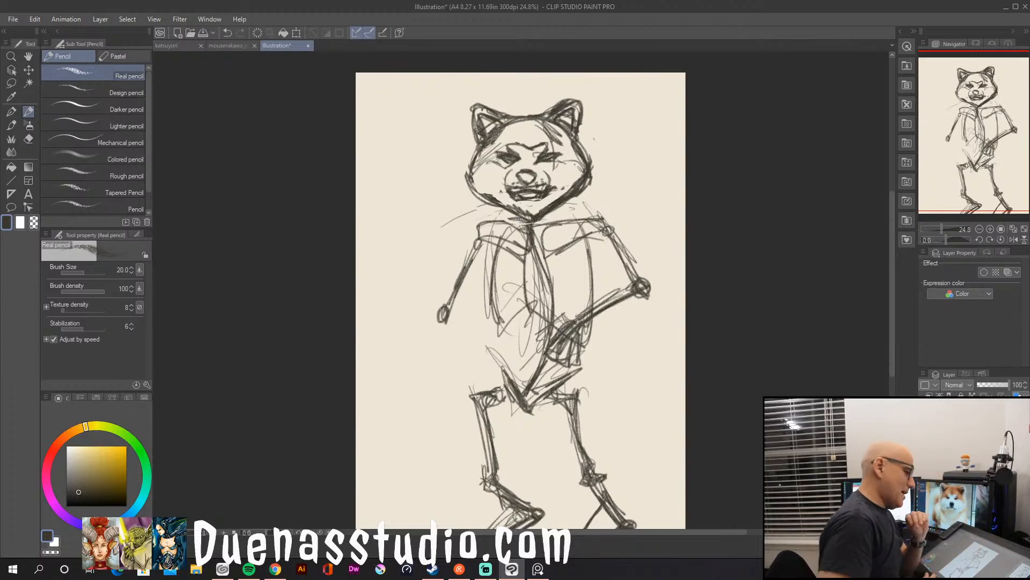
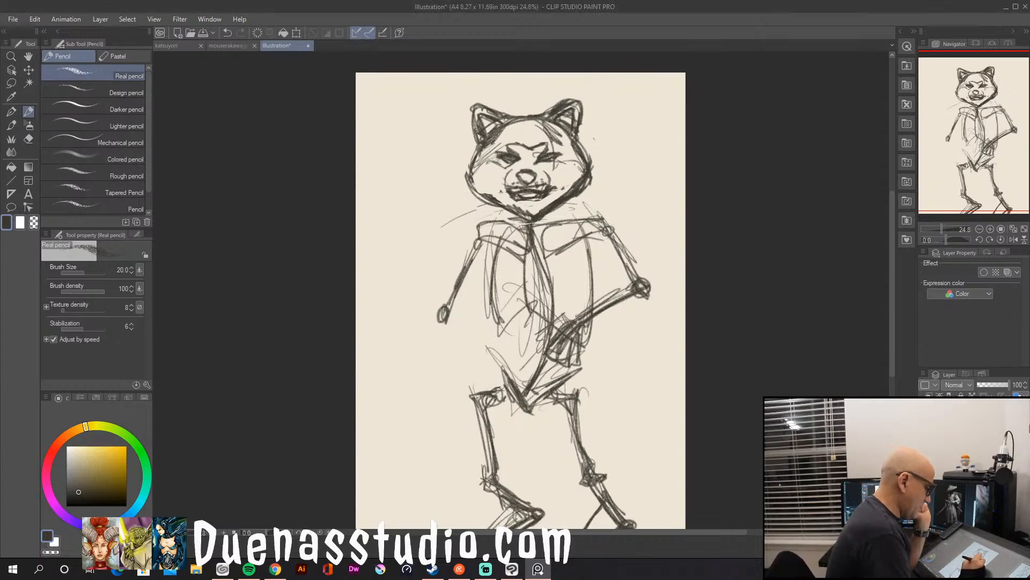
Sketch the crossed kimono collar running diagonally from both shoulders across the chest.
mouse_move(580, 231)
left_mouse_down()
mouse_move(562, 248)
mouse_move(585, 252)
mouse_move(613, 215)
mouse_move(534, 253)
mouse_move(510, 293)
left_mouse_up()
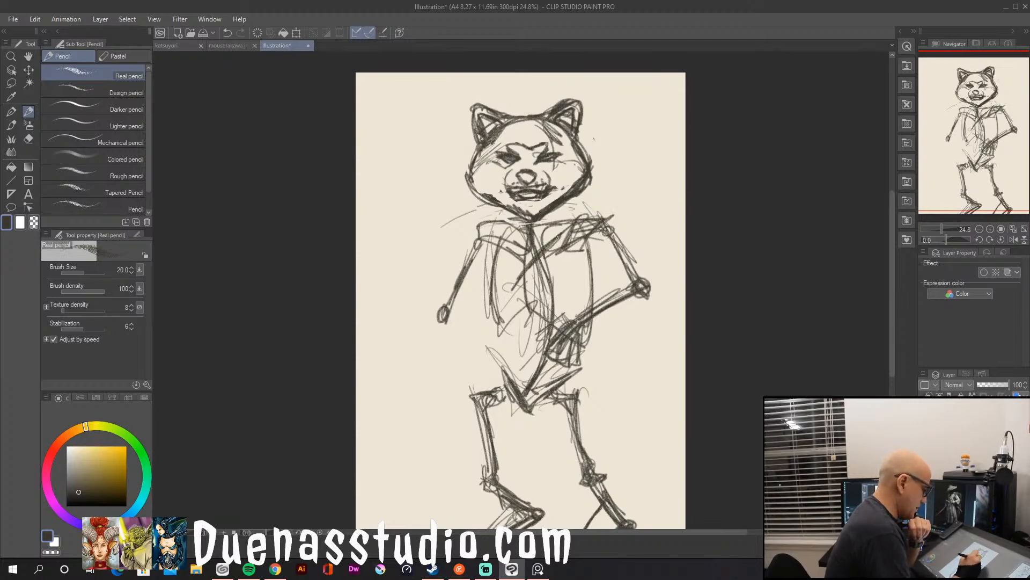
mouse_move(548, 246)
left_mouse_down()
mouse_move(521, 286)
mouse_move(568, 250)
mouse_move(511, 322)
left_mouse_up()
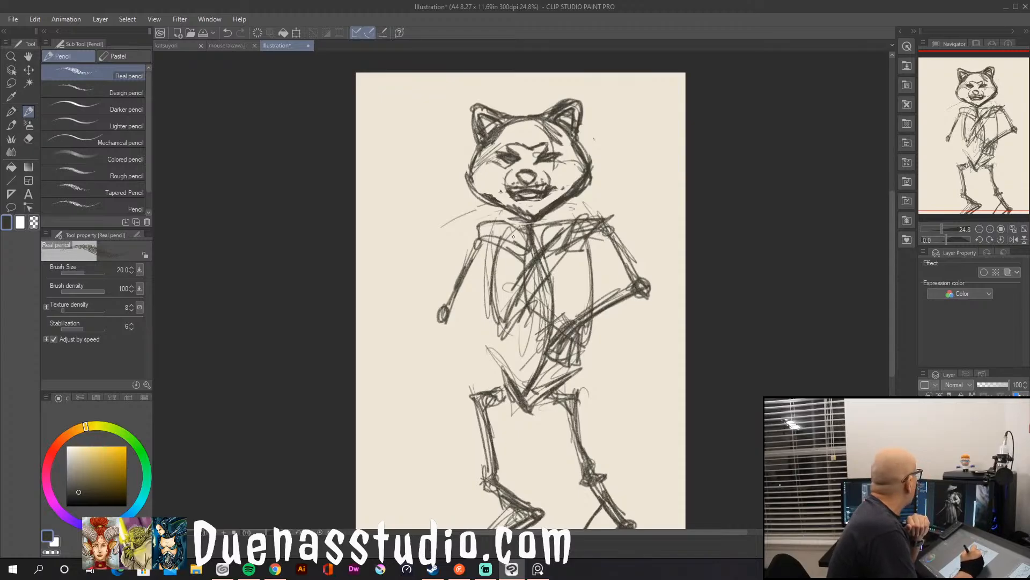
mouse_move(520, 220)
left_mouse_down()
mouse_move(521, 259)
mouse_move(517, 225)
mouse_move(499, 229)
mouse_move(516, 285)
mouse_move(503, 220)
mouse_move(518, 239)
left_mouse_up()
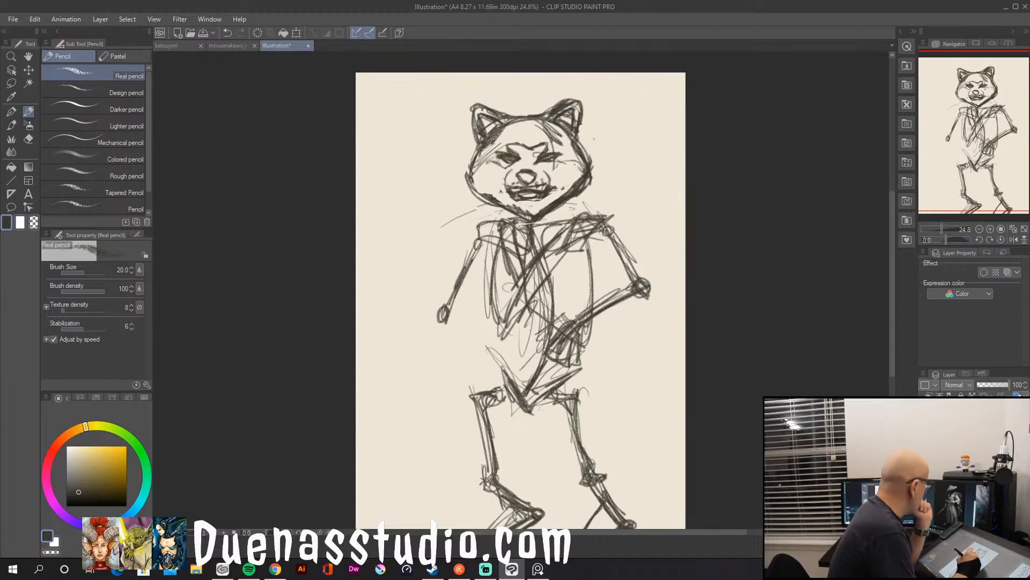
Draw a wide kimono sleeve over the right-hand arm, hanging from the bent elbow to a point below the forearm.
mouse_move(590, 296)
left_mouse_down()
mouse_move(616, 315)
mouse_move(596, 299)
mouse_move(578, 313)
mouse_move(626, 375)
left_mouse_up()
left_click_drag(602, 342, 634, 389)
mouse_move(622, 248)
left_mouse_down()
mouse_move(614, 301)
mouse_move(605, 298)
left_mouse_up()
left_click_drag(612, 231, 626, 253)
left_click_drag(622, 249, 648, 293)
left_click_drag(648, 296, 638, 397)
mouse_move(637, 393)
left_mouse_down()
mouse_move(591, 325)
mouse_move(623, 373)
left_mouse_up()
left_click_drag(601, 343, 614, 371)
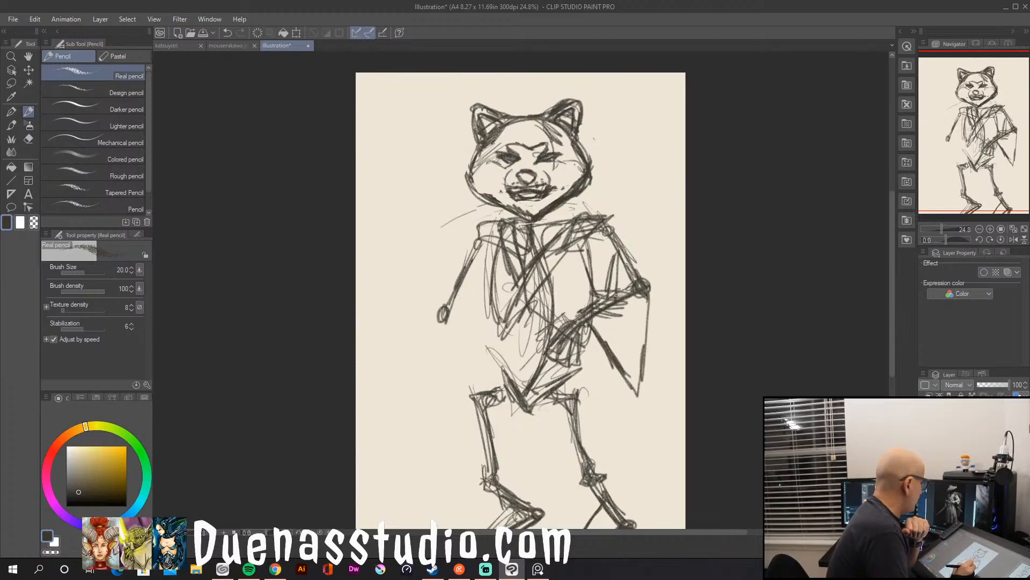
left_click_drag(594, 335, 588, 343)
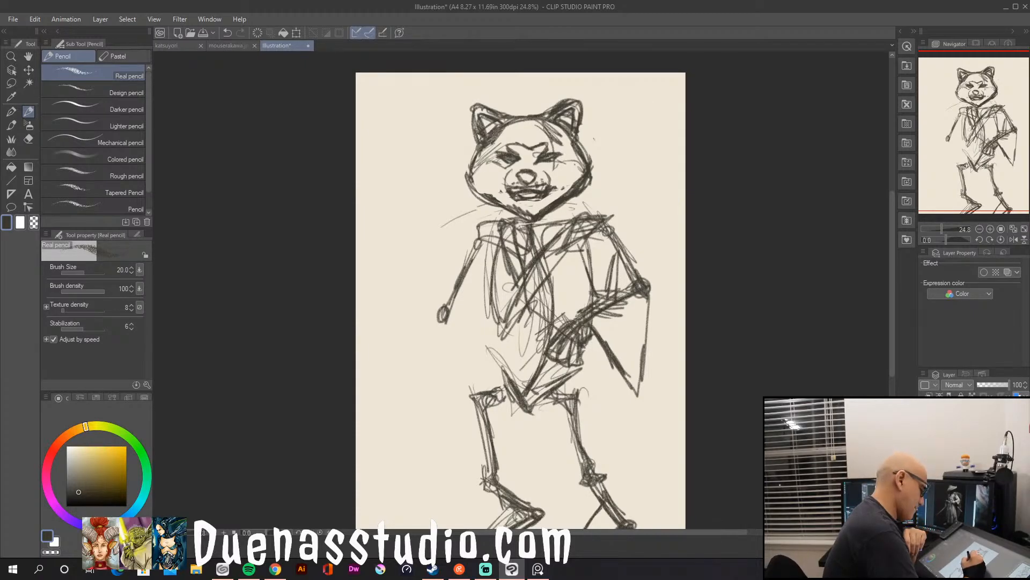
Sketch a long sword scabbard slanting from the hand at the hip to the page's right edge, with a handle in front.
left_click_drag(543, 315, 640, 397)
mouse_move(595, 348)
left_mouse_down()
mouse_move(685, 467)
mouse_move(647, 432)
mouse_move(682, 481)
mouse_move(599, 347)
mouse_move(685, 451)
left_mouse_up()
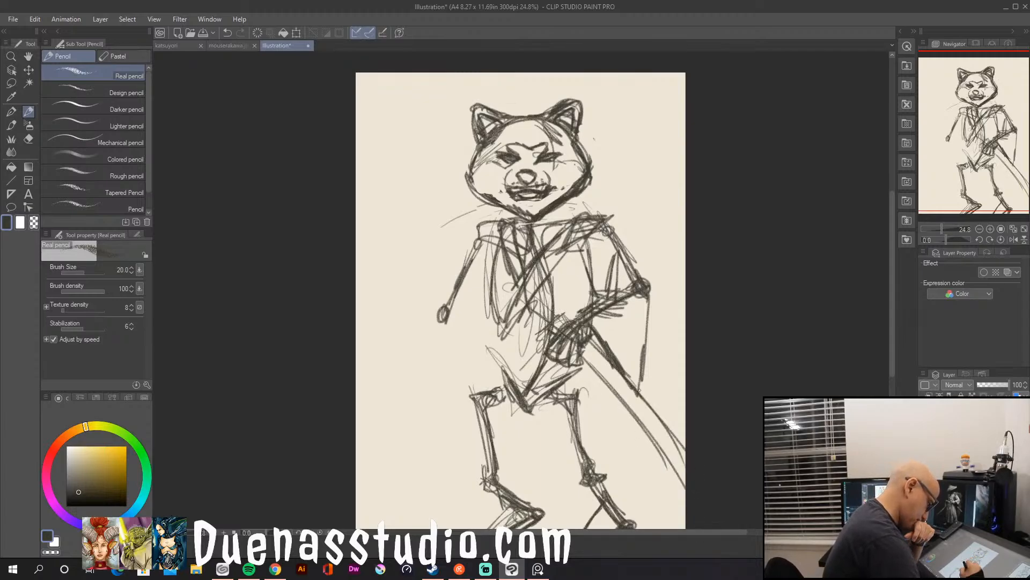
mouse_move(625, 375)
left_mouse_down()
mouse_move(685, 459)
mouse_move(685, 493)
left_mouse_up()
left_click_drag(604, 378, 660, 456)
left_click_drag(586, 356, 677, 482)
left_click_drag(638, 409, 685, 462)
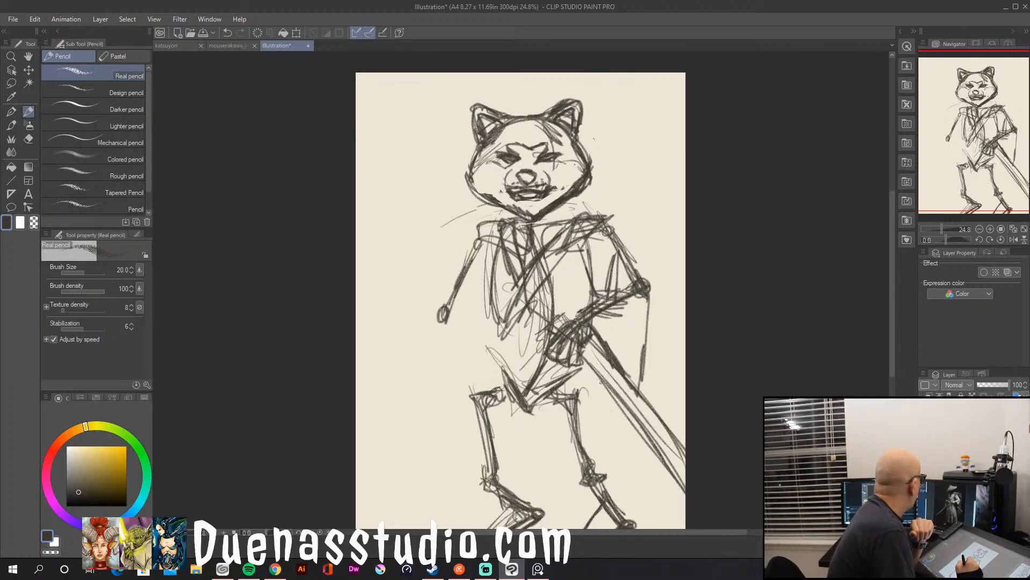
mouse_move(530, 333)
left_mouse_down()
mouse_move(553, 339)
mouse_move(524, 355)
left_mouse_up()
mouse_move(524, 354)
left_mouse_down()
mouse_move(548, 358)
mouse_move(523, 357)
left_mouse_up()
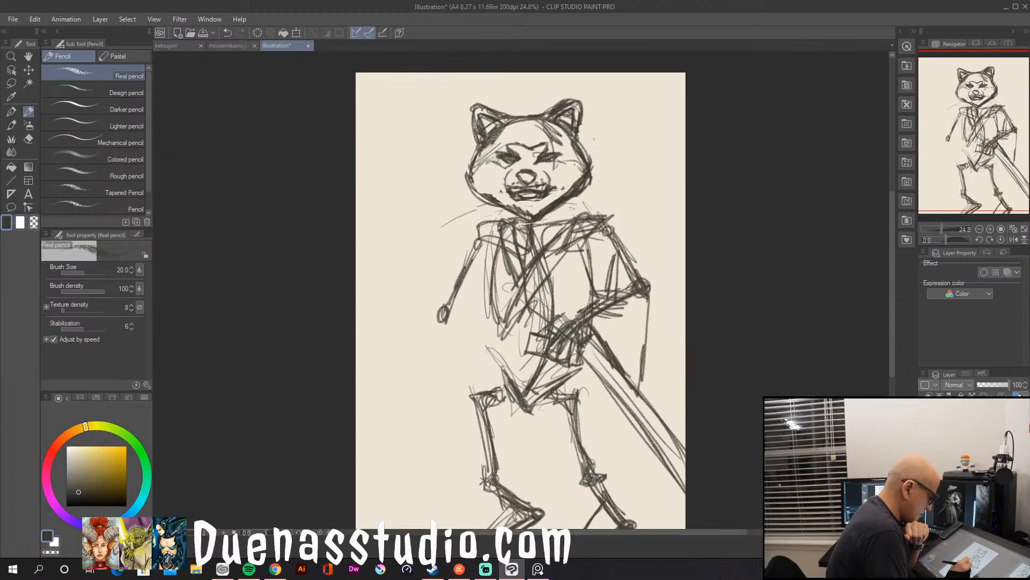
Sketch the sash across the waist, a pointed cloth flap over the right-hand hip, and the torso's left-hand contour down to the sash.
mouse_move(503, 356)
left_mouse_down()
mouse_move(556, 350)
mouse_move(556, 360)
mouse_move(539, 352)
mouse_move(501, 369)
left_mouse_up()
mouse_move(502, 369)
left_mouse_down()
mouse_move(559, 365)
mouse_move(549, 358)
left_mouse_up()
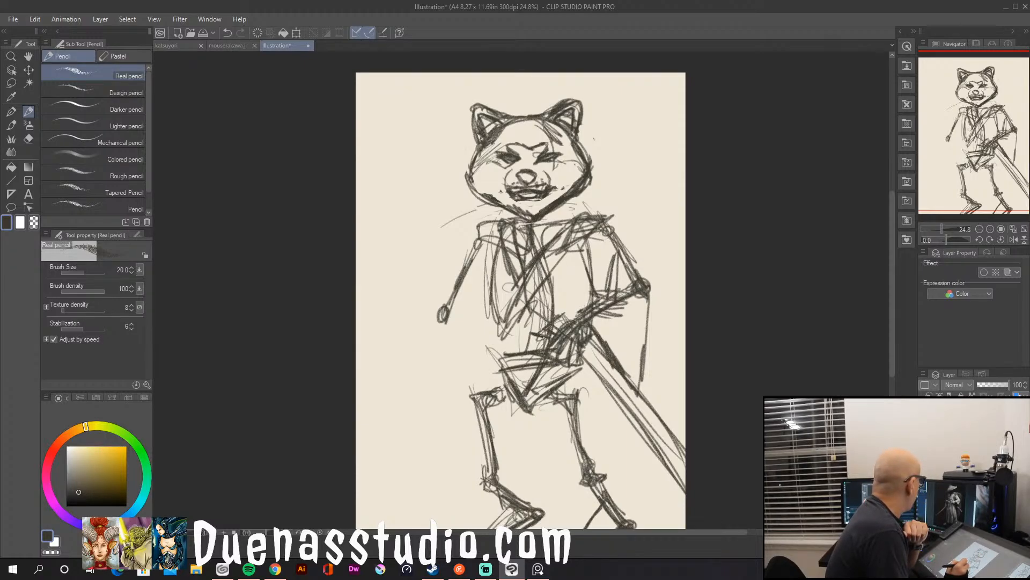
mouse_move(550, 368)
left_mouse_down()
mouse_move(570, 405)
mouse_move(605, 424)
left_mouse_up()
left_click_drag(608, 389, 605, 420)
mouse_move(578, 400)
left_mouse_down()
mouse_move(559, 385)
mouse_move(605, 421)
left_mouse_up()
mouse_move(550, 371)
left_mouse_down()
mouse_move(561, 390)
mouse_move(556, 379)
left_mouse_up()
left_click_drag(509, 308, 499, 355)
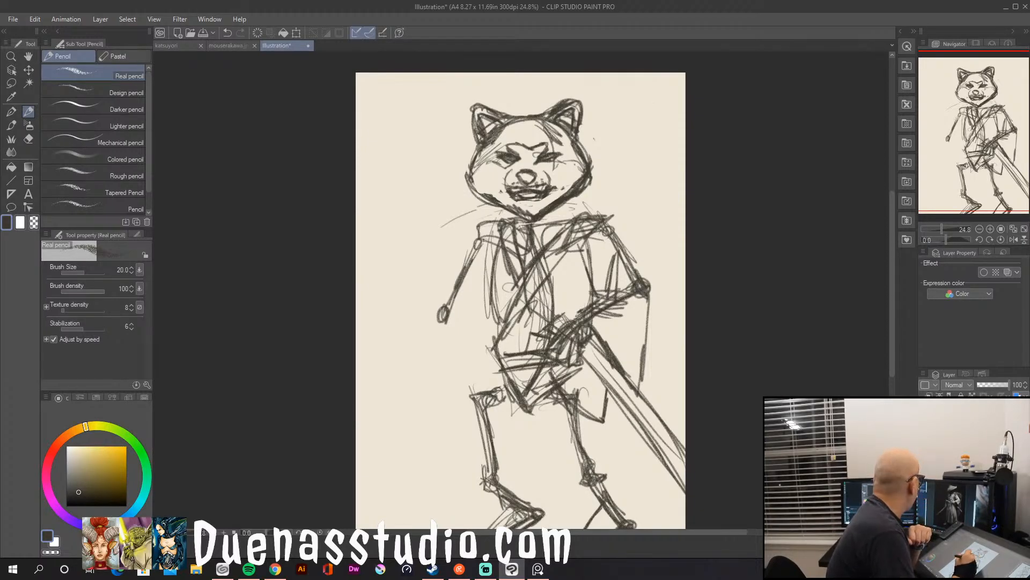
Sketch the left-hand arm's inner contour, forearm and lowered hand, ending beside the hip.
left_click_drag(481, 270, 452, 331)
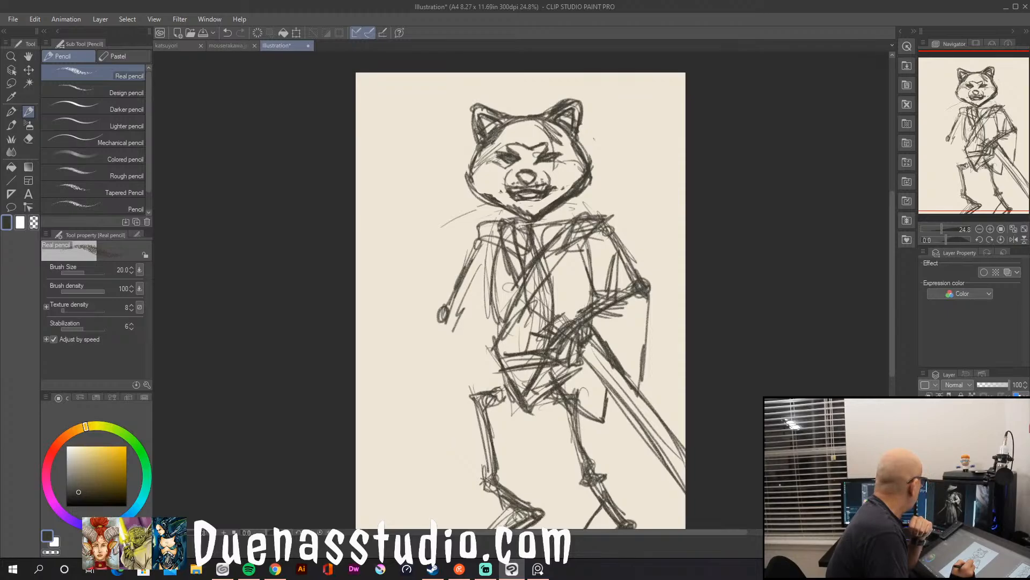
mouse_move(454, 294)
left_mouse_down()
mouse_move(437, 328)
mouse_move(488, 393)
left_mouse_up()
mouse_move(454, 344)
left_mouse_down()
mouse_move(436, 348)
mouse_move(443, 393)
mouse_move(438, 369)
left_mouse_up()
mouse_move(434, 384)
left_mouse_down()
mouse_move(445, 403)
mouse_move(457, 384)
left_mouse_up()
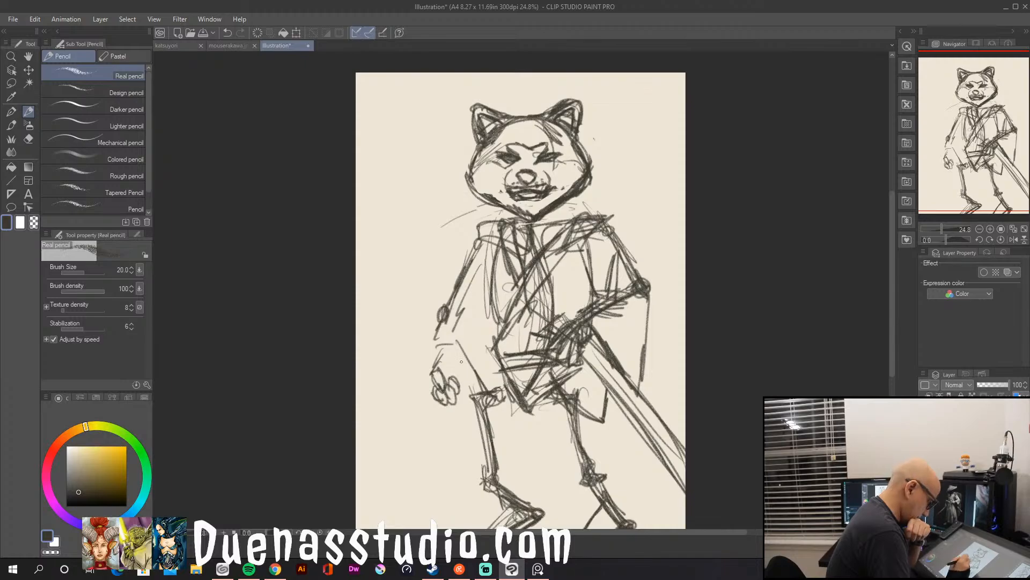
Draw a drawn sword in the lowered hand, with grip, guard and a long blade slanting down to the page's left edge.
mouse_move(449, 374)
left_mouse_down()
mouse_move(477, 335)
mouse_move(480, 354)
mouse_move(489, 338)
mouse_move(451, 370)
mouse_move(483, 322)
mouse_move(462, 383)
mouse_move(439, 388)
mouse_move(450, 416)
mouse_move(430, 431)
mouse_move(435, 391)
mouse_move(454, 426)
mouse_move(446, 408)
mouse_move(429, 412)
mouse_move(443, 389)
left_mouse_up()
mouse_move(435, 395)
left_mouse_down()
mouse_move(356, 482)
mouse_move(369, 489)
left_mouse_up()
left_click_drag(435, 419, 355, 502)
mouse_move(438, 411)
left_mouse_down()
mouse_move(356, 496)
mouse_move(356, 480)
mouse_move(332, 490)
left_mouse_up()
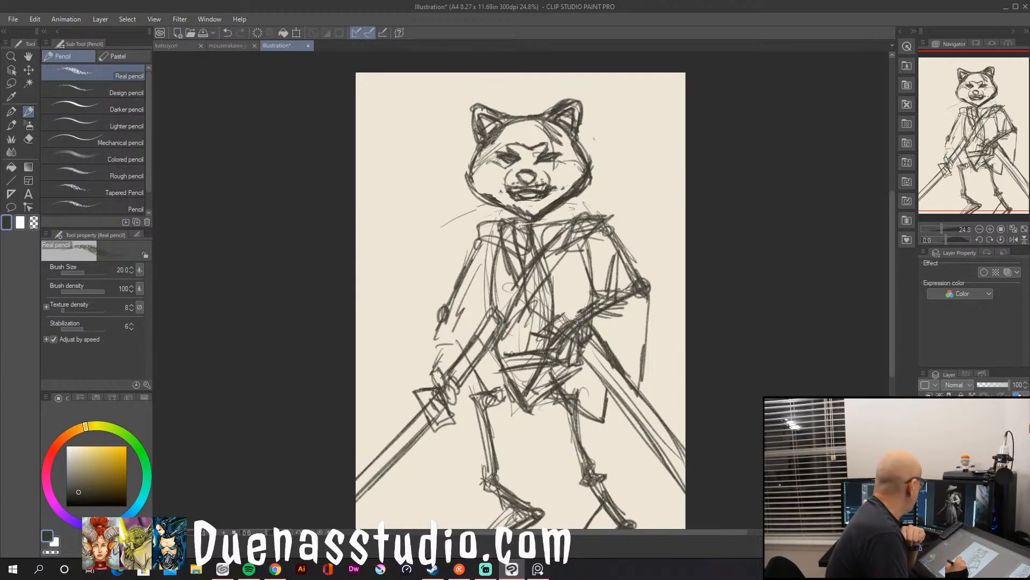
Rough in the garment folds at the left-hand hip and the trousers' outer contour beside the right-hand leg.
left_click_drag(490, 365, 478, 394)
mouse_move(486, 390)
left_mouse_down()
mouse_move(480, 410)
mouse_move(476, 395)
left_mouse_up()
mouse_move(479, 389)
left_mouse_down()
mouse_move(473, 442)
mouse_move(515, 358)
left_mouse_up()
left_click_drag(486, 376, 474, 419)
left_click_drag(601, 390, 633, 474)
left_click_drag(613, 413, 641, 483)
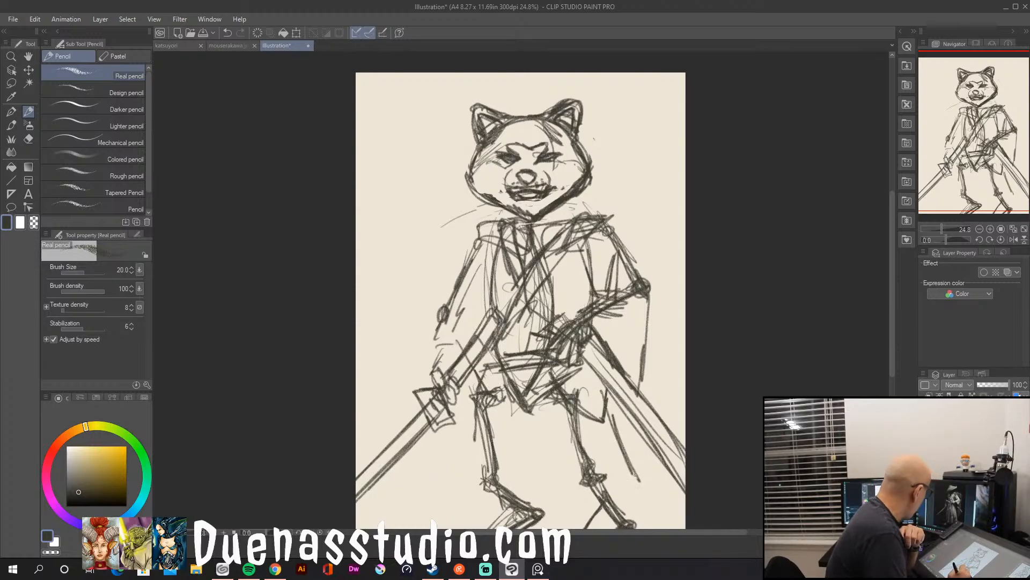
Reinforce the chest folds and close the left-hand sleeve's outer edge from the elbow down to the cuff.
left_click_drag(522, 288, 507, 321)
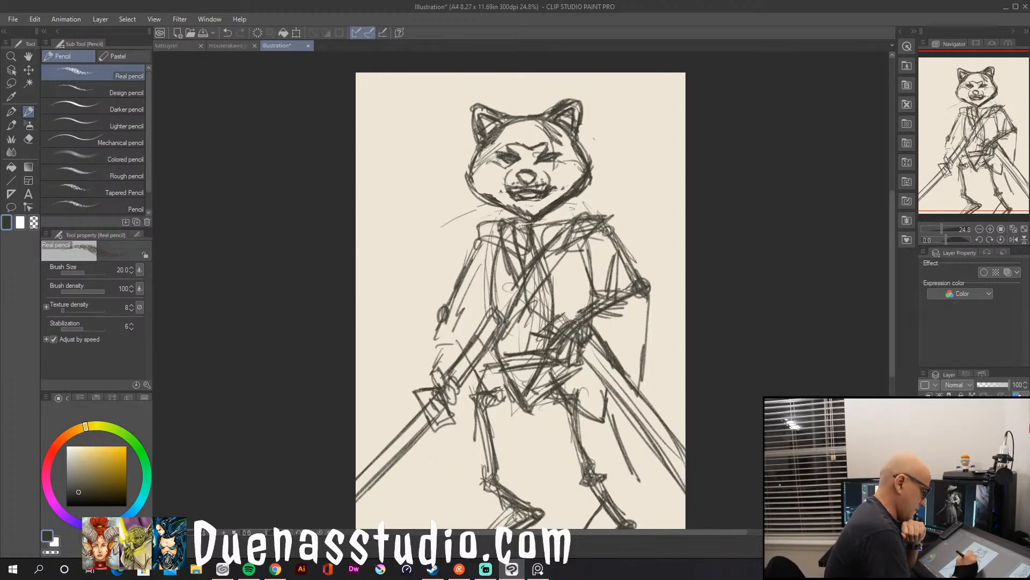
left_click_drag(501, 246, 520, 287)
left_click_drag(459, 298, 449, 309)
left_click_drag(440, 324, 436, 354)
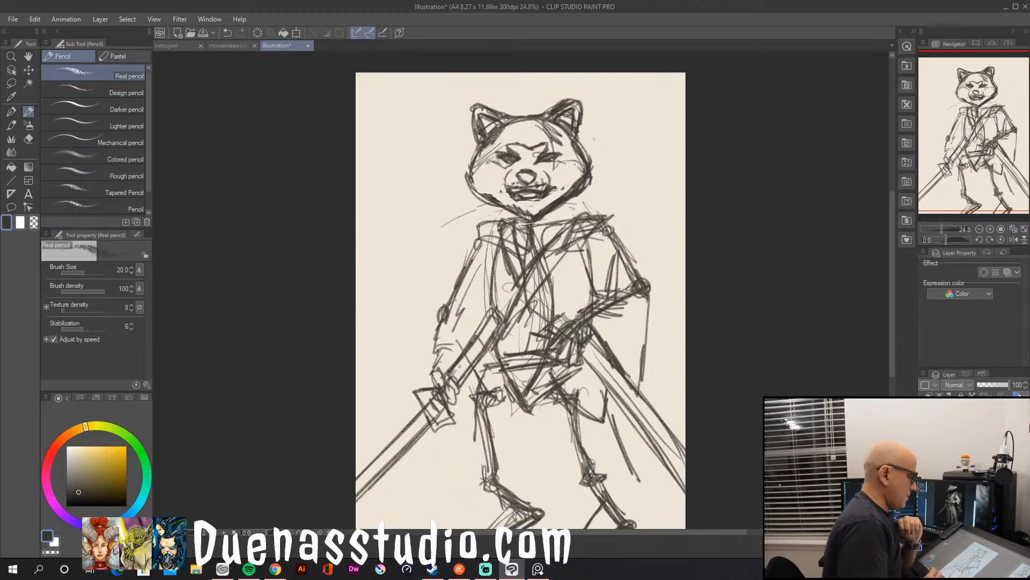
Sketch a shaggy fur cape with hatched strokes over the right-hand shoulder, hanging down along the outside of the sleeve.
left_click_drag(601, 215, 657, 238)
left_click_drag(607, 222, 665, 253)
mouse_move(616, 226)
left_mouse_down()
mouse_move(671, 264)
mouse_move(671, 275)
left_mouse_up()
left_click_drag(622, 243, 663, 301)
mouse_move(650, 295)
left_mouse_down()
mouse_move(675, 354)
mouse_move(652, 367)
left_mouse_up()
left_click_drag(664, 327, 642, 402)
left_click_drag(654, 365, 642, 427)
left_click_drag(629, 322, 640, 355)
left_click_drag(564, 226, 577, 249)
mouse_move(596, 222)
left_mouse_down()
mouse_move(579, 249)
mouse_move(600, 212)
left_mouse_up()
mouse_move(642, 253)
left_mouse_down()
mouse_move(681, 291)
mouse_move(660, 296)
left_mouse_up()
left_click_drag(646, 249, 663, 284)
left_click_drag(659, 229, 636, 275)
mouse_move(620, 223)
left_mouse_down()
mouse_move(653, 252)
mouse_move(645, 406)
left_mouse_up()
mouse_move(658, 324)
left_mouse_down()
mouse_move(642, 395)
mouse_move(652, 371)
mouse_move(655, 419)
left_mouse_up()
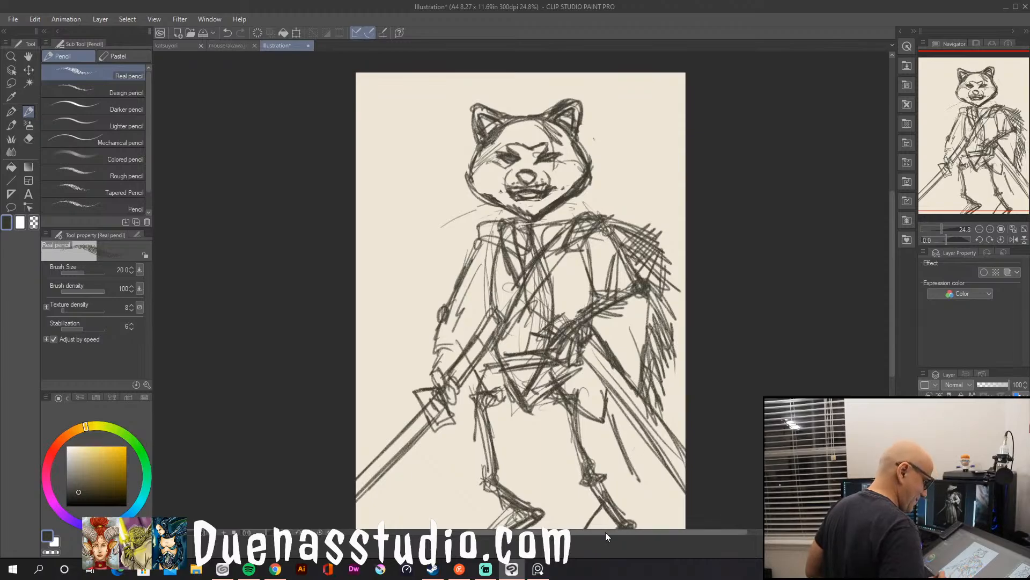
left_click(545, 288, "alt")
key("c")
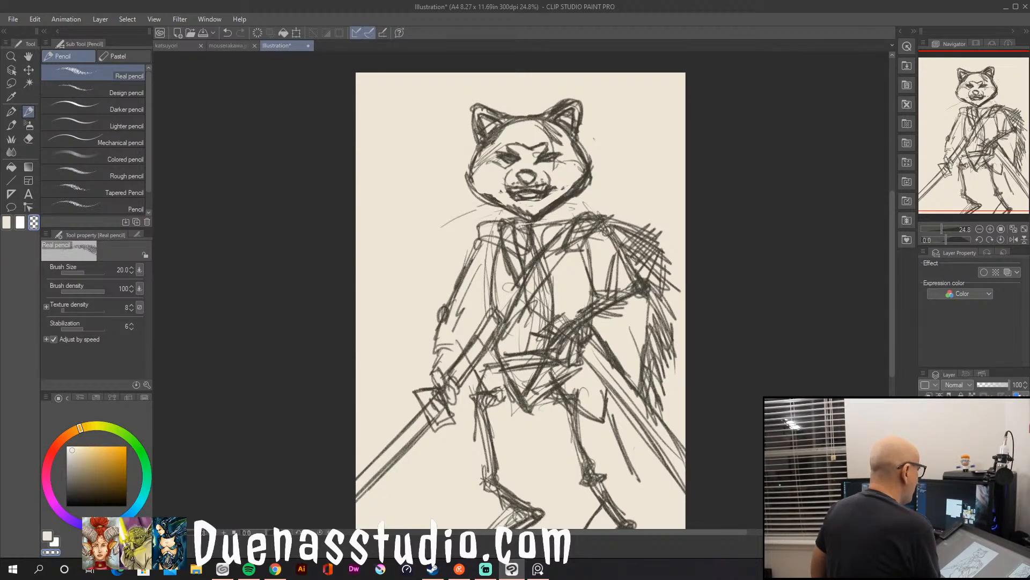
key("alt+Tab")
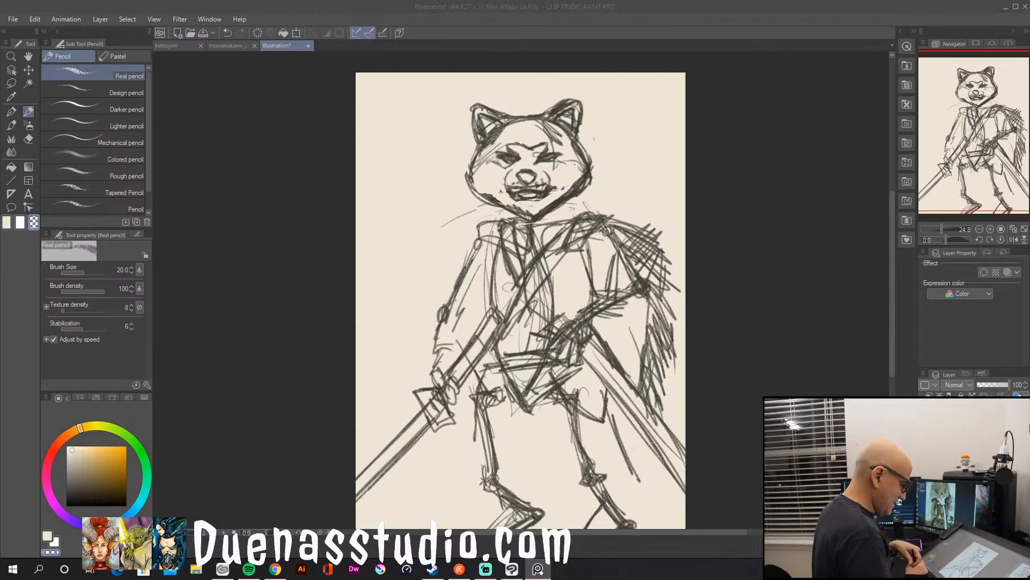
left_click(570, 397)
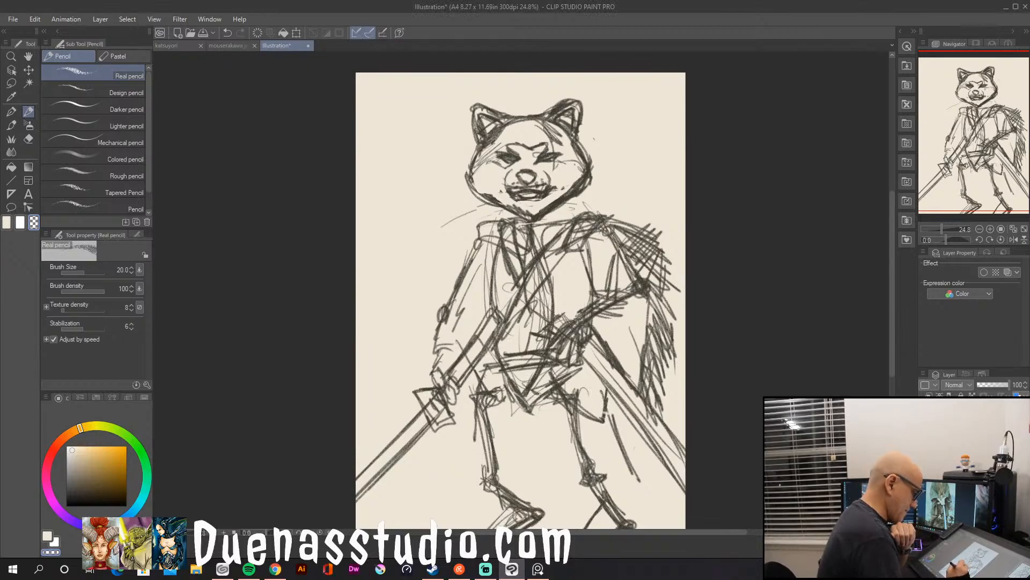
Set the pencil colour to black and sketch the overlapping cloth folds below the sash between the legs.
left_click_drag(108, 479, 128, 506)
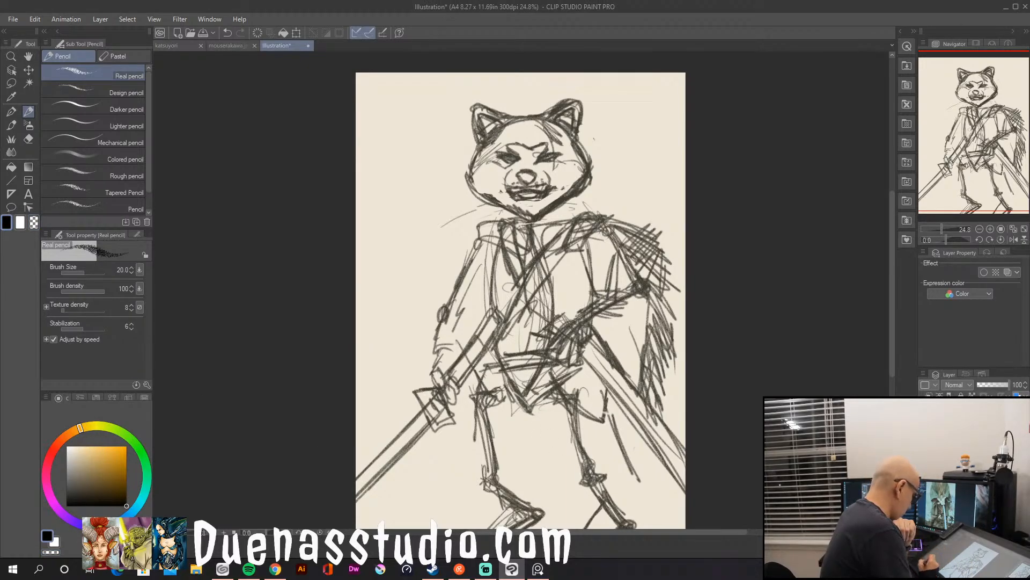
mouse_move(513, 399)
left_mouse_down()
mouse_move(575, 474)
mouse_move(554, 439)
left_mouse_up()
mouse_move(517, 391)
left_mouse_down()
mouse_move(552, 437)
mouse_move(572, 442)
left_mouse_up()
left_click_drag(551, 373, 532, 425)
mouse_move(512, 376)
left_mouse_down()
mouse_move(536, 413)
mouse_move(543, 388)
left_mouse_up()
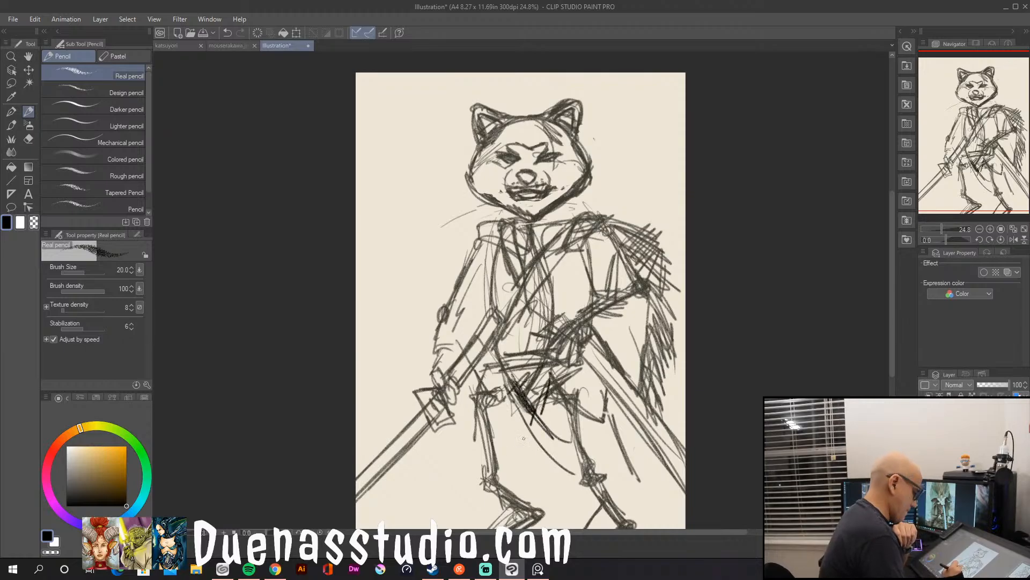
Draw the baggy trouser leg around the left-hand leg, gathered in folds above the foot.
left_click_drag(529, 427, 496, 493)
left_click_drag(472, 408, 468, 495)
mouse_move(520, 459)
left_mouse_down()
mouse_move(506, 479)
mouse_move(529, 502)
left_mouse_up()
mouse_move(467, 466)
left_mouse_down()
mouse_move(491, 512)
mouse_move(525, 520)
mouse_move(533, 510)
left_mouse_up()
mouse_move(478, 379)
left_mouse_down()
mouse_move(465, 463)
mouse_move(472, 446)
left_mouse_up()
left_click_drag(543, 490, 537, 521)
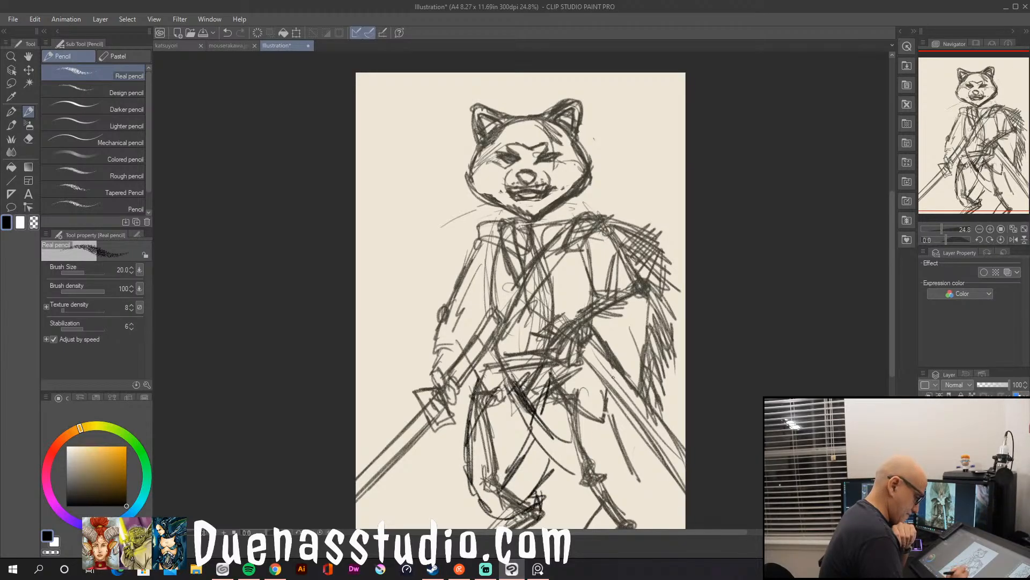
Draw the lower part of the right-hand trouser leg, with darkened outer folds gathered above the foot.
left_click_drag(558, 464, 592, 507)
mouse_move(569, 479)
left_mouse_down()
mouse_move(605, 521)
mouse_move(634, 507)
left_mouse_up()
left_click_drag(629, 504, 639, 521)
mouse_move(627, 463)
left_mouse_down()
mouse_move(637, 517)
mouse_move(625, 443)
mouse_move(636, 488)
mouse_move(623, 507)
left_mouse_up()
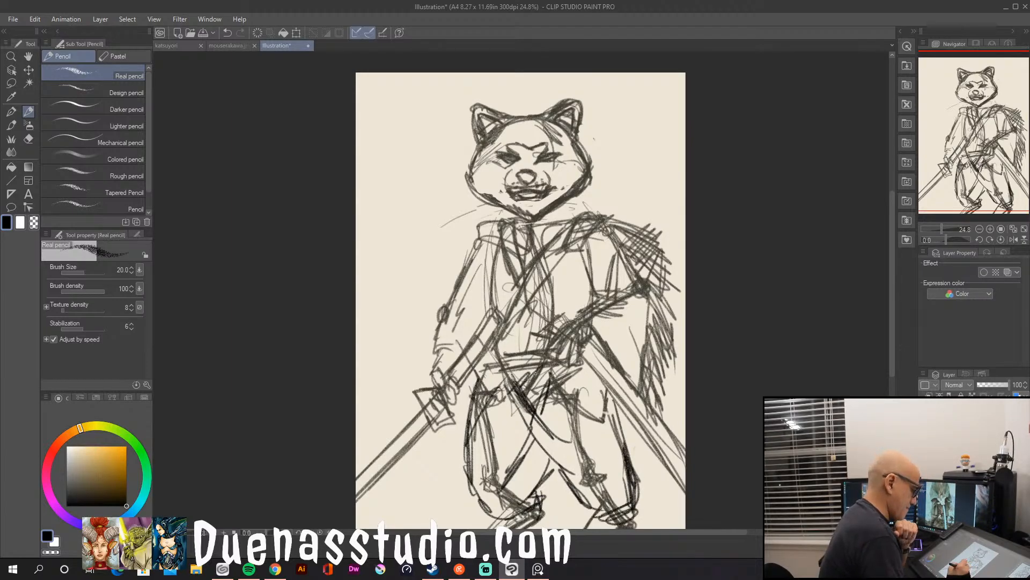
Define the sash as a hatched dark band across the waist, continuing on the far side of the hand at the hip.
left_click_drag(514, 354, 542, 367)
left_click_drag(524, 295, 489, 363)
mouse_move(523, 316)
left_mouse_down()
mouse_move(494, 365)
mouse_move(546, 353)
mouse_move(538, 360)
left_mouse_up()
mouse_move(496, 365)
left_mouse_down()
mouse_move(549, 357)
mouse_move(541, 374)
mouse_move(515, 354)
mouse_move(489, 379)
mouse_move(490, 365)
left_mouse_up()
left_click_drag(486, 351, 520, 340)
mouse_move(518, 341)
left_mouse_down()
mouse_move(524, 357)
mouse_move(538, 339)
mouse_move(552, 346)
mouse_move(490, 365)
mouse_move(543, 359)
left_mouse_up()
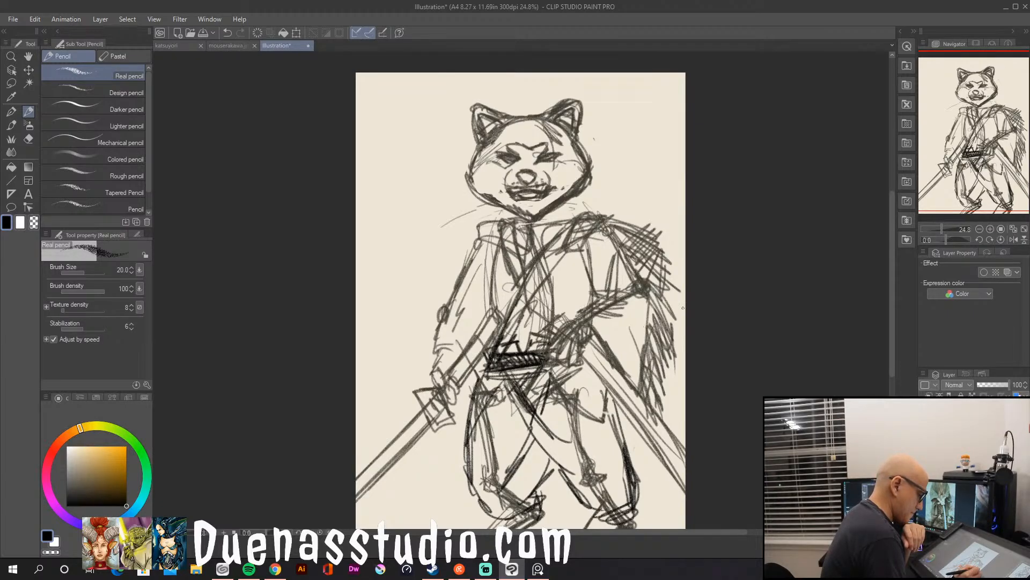
left_click_drag(602, 342, 578, 347)
left_click_drag(576, 360, 604, 358)
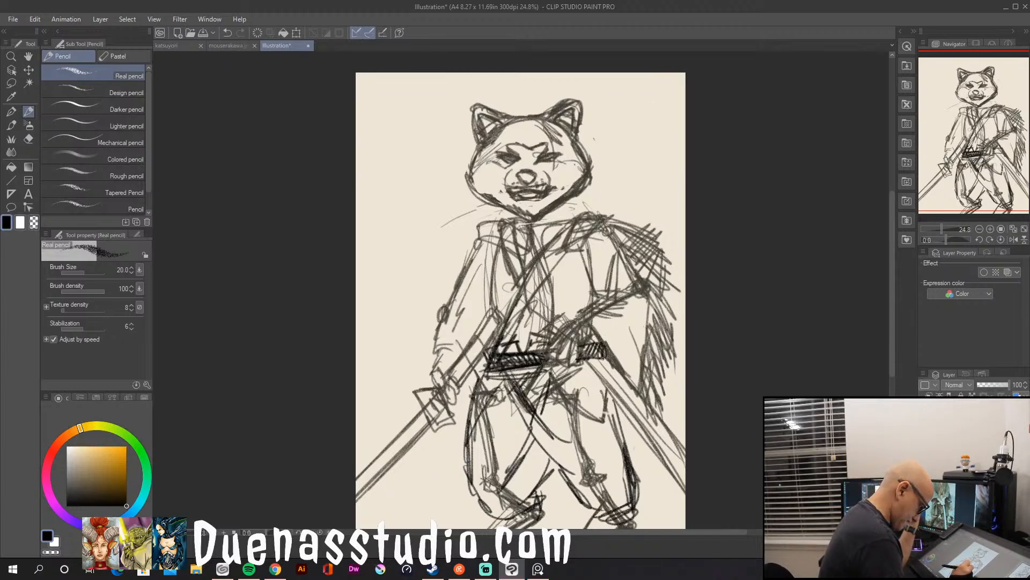
Add a second hatched band under the sash and two hanging strips ending in round ornaments over the left-hand thigh.
mouse_move(518, 367)
left_mouse_down()
mouse_move(594, 373)
mouse_move(545, 367)
mouse_move(594, 370)
left_mouse_up()
mouse_move(523, 370)
left_mouse_down()
mouse_move(513, 440)
mouse_move(498, 451)
mouse_move(513, 432)
mouse_move(500, 463)
mouse_move(516, 465)
mouse_move(502, 449)
mouse_move(506, 375)
mouse_move(504, 409)
mouse_move(481, 445)
mouse_move(505, 392)
left_mouse_up()
mouse_move(492, 442)
left_mouse_down()
mouse_move(481, 447)
mouse_move(493, 451)
left_mouse_up()
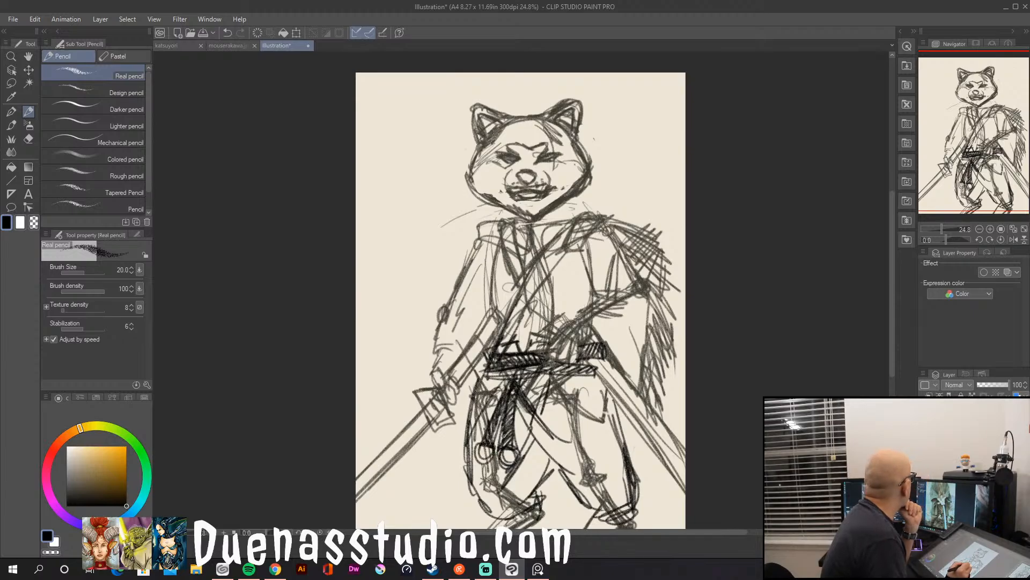
Darken the kimono collar on both sides of the neck, from below the jaw to the chest.
mouse_move(535, 264)
left_mouse_down()
mouse_move(568, 204)
mouse_move(575, 227)
mouse_move(568, 238)
mouse_move(570, 197)
mouse_move(550, 253)
left_mouse_up()
left_click_drag(574, 200, 585, 217)
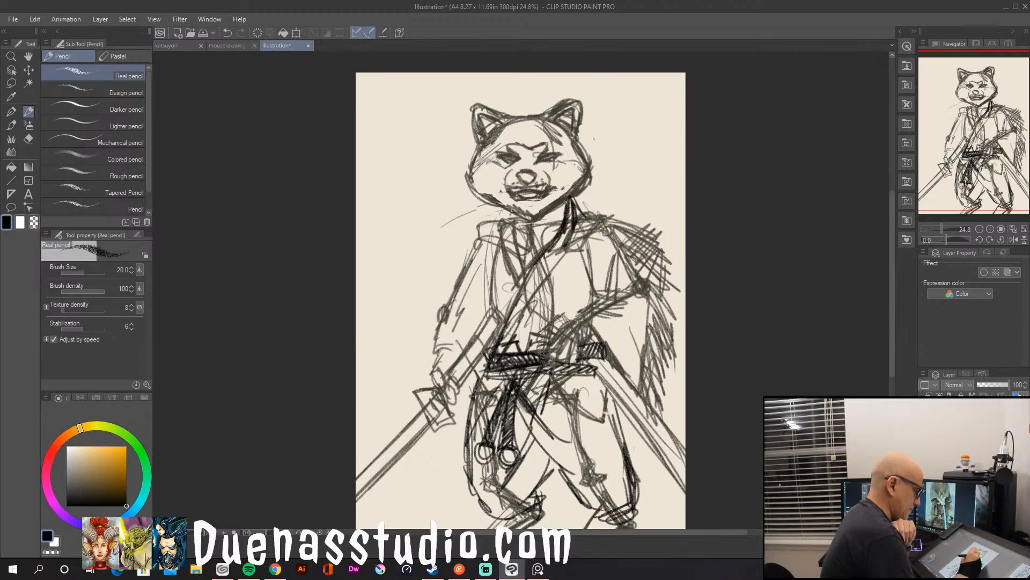
mouse_move(512, 209)
left_mouse_down()
mouse_move(515, 253)
mouse_move(502, 241)
left_mouse_up()
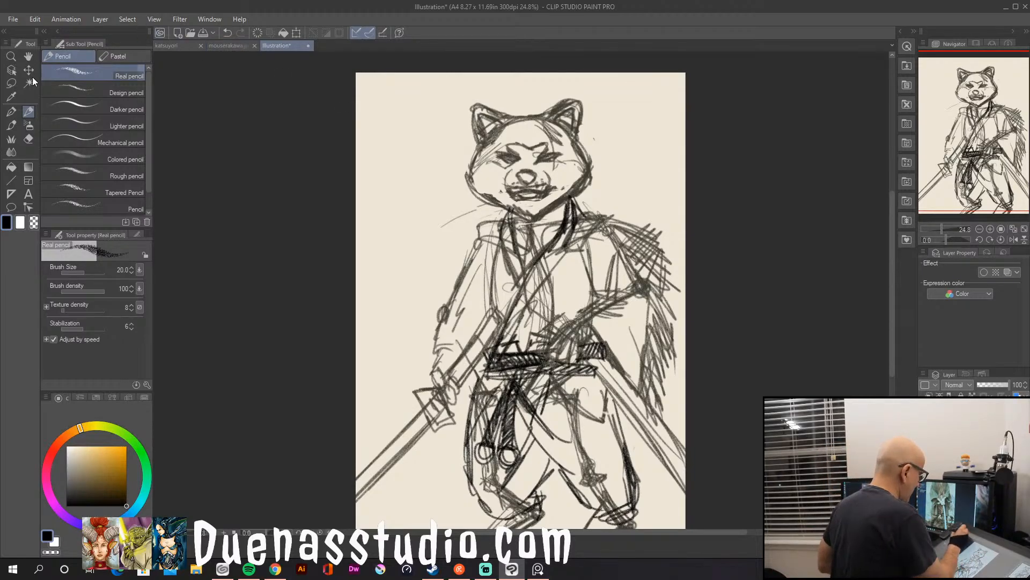
Lasso the dog's head, move it slightly down and to the right closer to the shoulders, and deselect it.
left_click(10, 83)
mouse_move(513, 101)
left_mouse_down()
mouse_move(492, 88)
mouse_move(457, 141)
mouse_move(451, 189)
mouse_move(541, 219)
mouse_move(600, 200)
mouse_move(609, 114)
mouse_move(526, 81)
left_mouse_up()
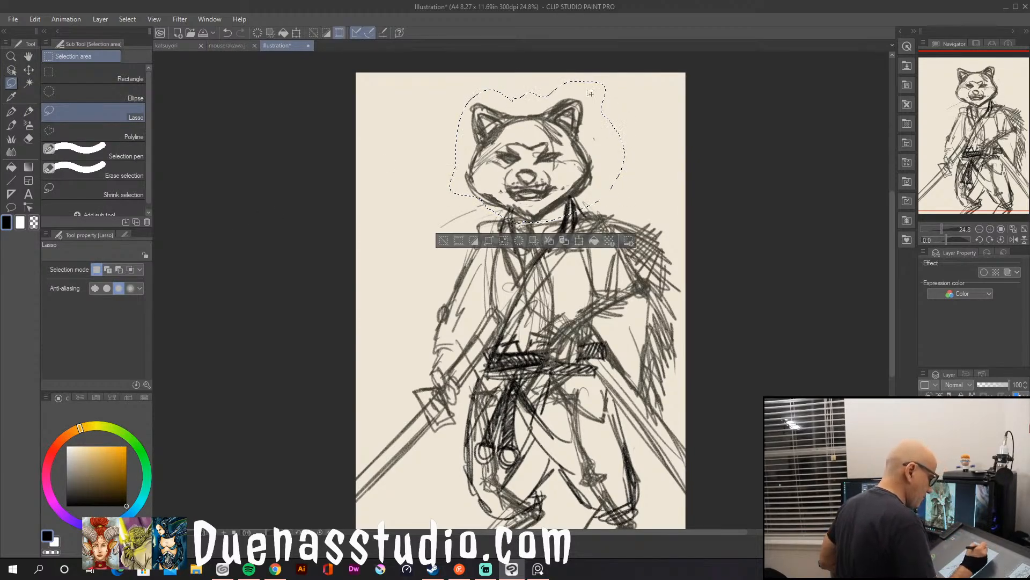
left_click(579, 240)
left_click_drag(566, 171, 578, 192)
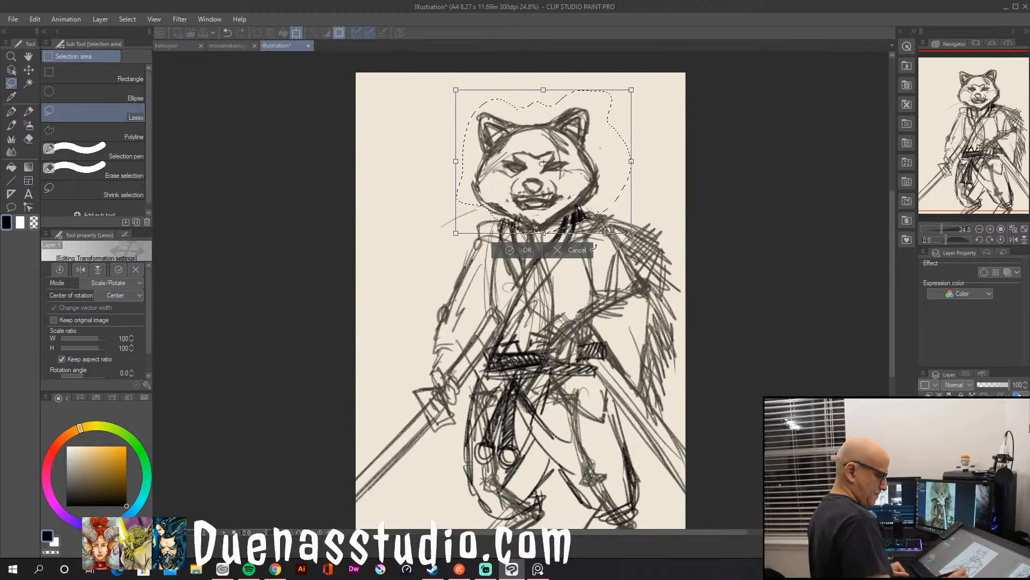
left_click(533, 247)
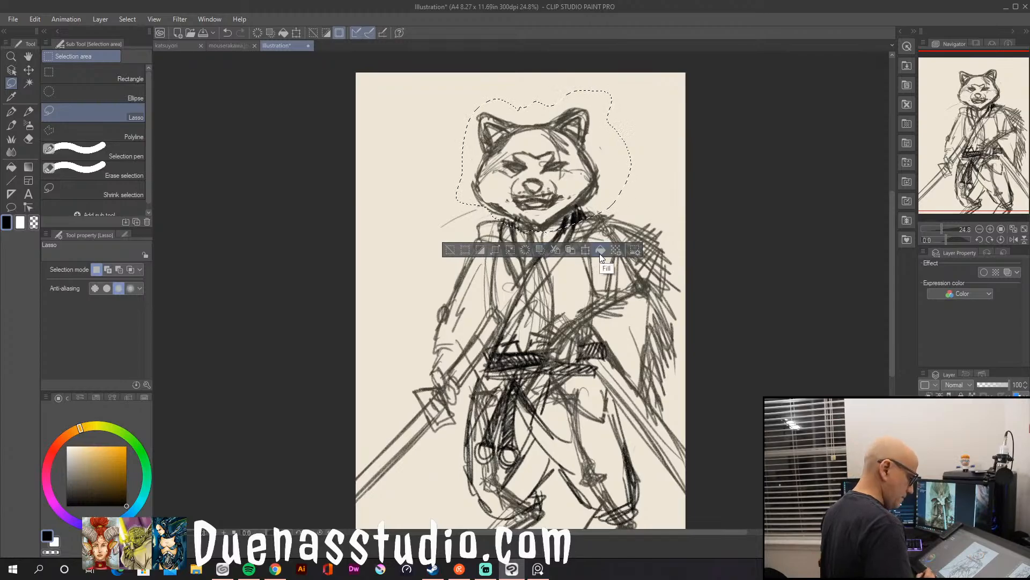
left_click(628, 182)
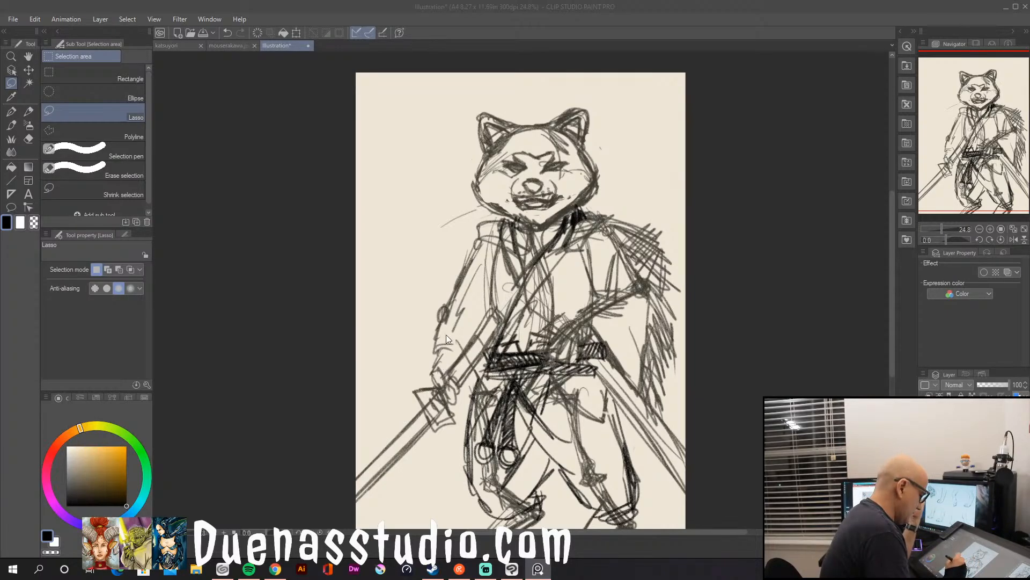
Lasso and erase the rough hand on the drawn sword's grip, then deselect the area.
mouse_move(450, 356)
left_mouse_down()
mouse_move(435, 375)
mouse_move(481, 320)
mouse_move(455, 400)
left_mouse_up()
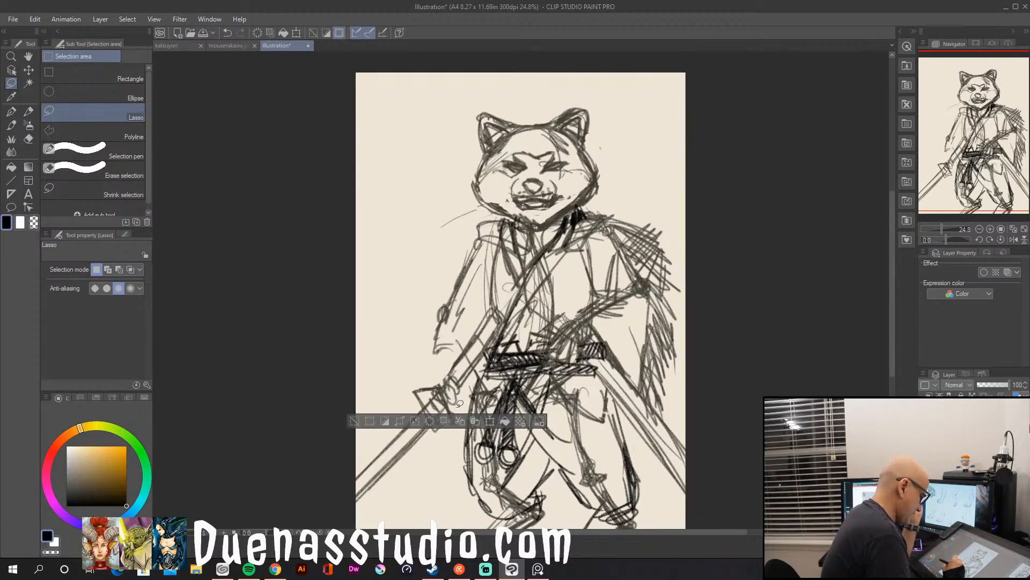
left_click(31, 109)
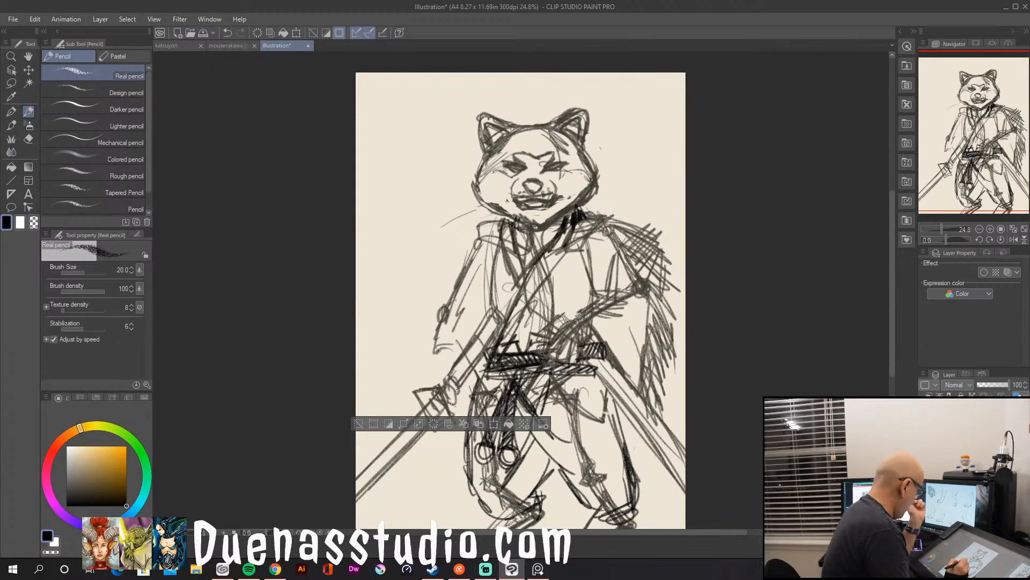
key("ctrl+d")
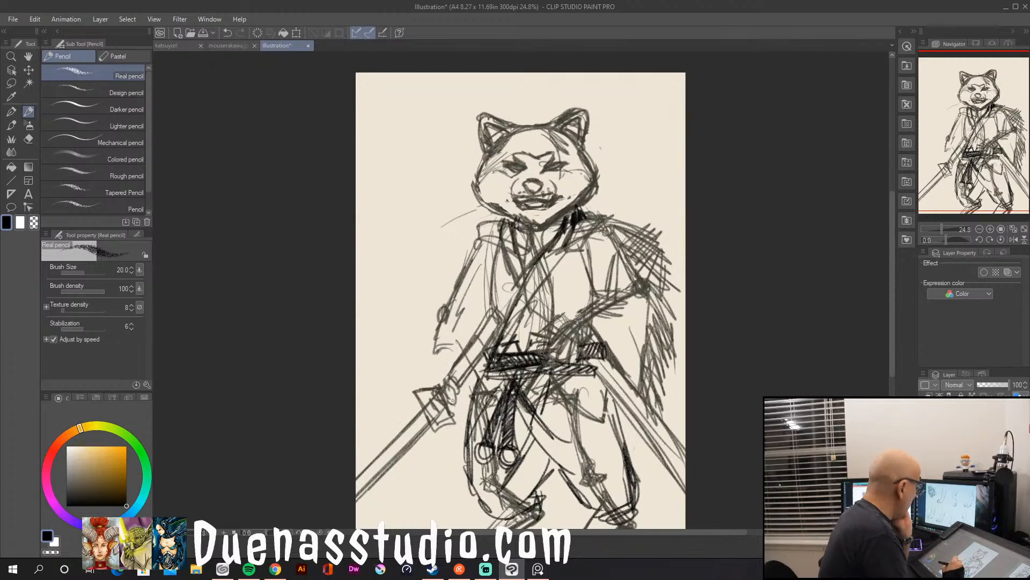
Redraw the fist around the sword's grip, shade the sleeve opening above it, and extend the sleeve's cloth below the hand.
mouse_move(449, 380)
left_mouse_down()
mouse_move(459, 406)
mouse_move(444, 405)
mouse_move(452, 370)
mouse_move(465, 375)
mouse_move(461, 396)
left_mouse_up()
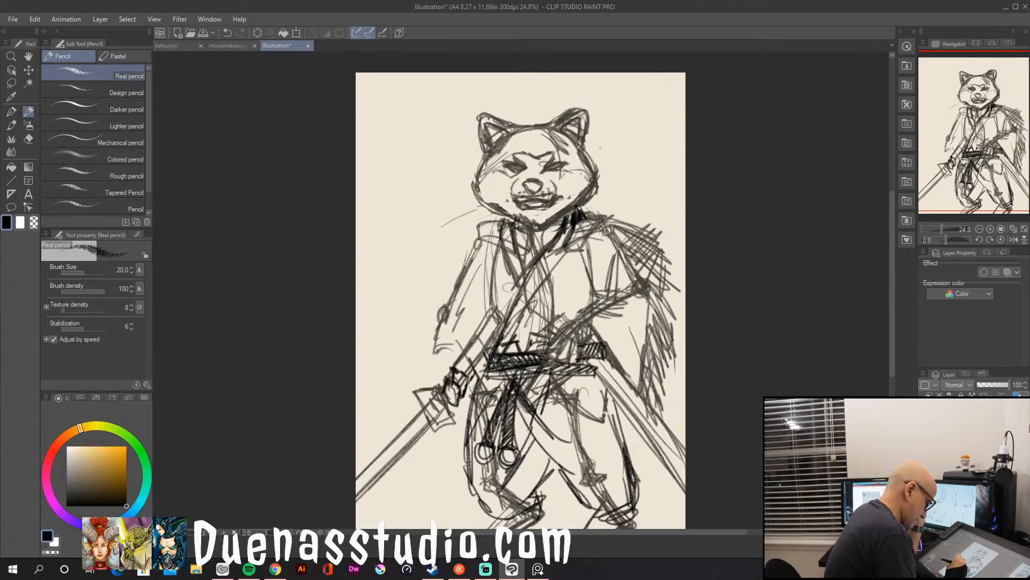
left_click_drag(470, 358, 462, 375)
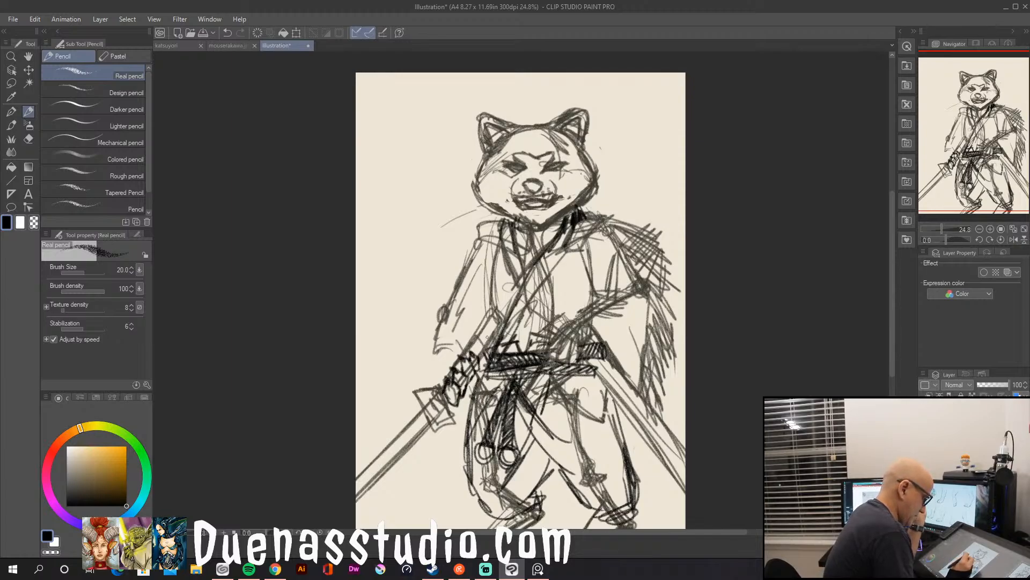
mouse_move(448, 352)
left_mouse_down()
mouse_move(435, 366)
mouse_move(461, 352)
mouse_move(436, 371)
mouse_move(436, 388)
left_mouse_up()
mouse_move(441, 349)
left_mouse_down()
mouse_move(463, 355)
mouse_move(472, 400)
mouse_move(457, 453)
left_mouse_up()
left_click_drag(468, 416, 458, 461)
left_click_drag(470, 398, 457, 429)
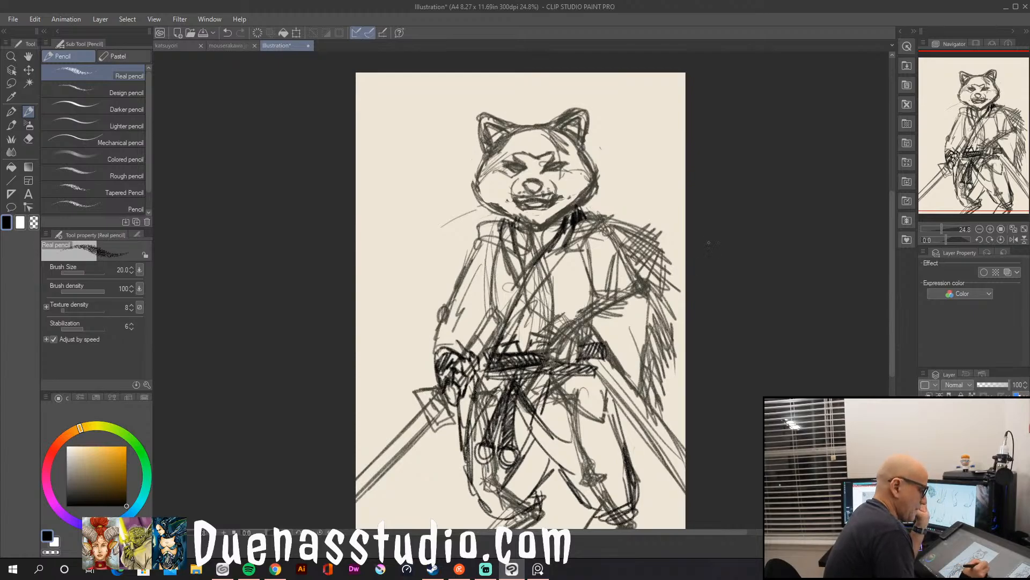
Darken the left-hand shoulder edge and redraw the hand at the right-hand hip with curled fingers and shaded sleeve folds.
mouse_move(509, 220)
left_mouse_down()
mouse_move(480, 224)
mouse_move(503, 243)
left_mouse_up()
mouse_move(503, 219)
left_mouse_down()
mouse_move(498, 243)
mouse_move(503, 217)
left_mouse_up()
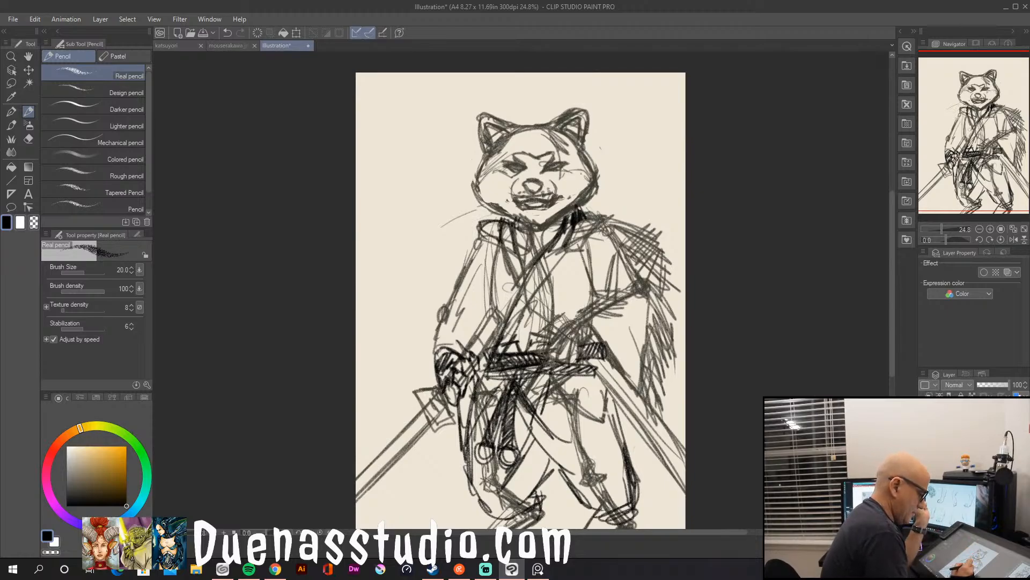
mouse_move(583, 320)
left_mouse_down()
mouse_move(559, 343)
mouse_move(599, 339)
mouse_move(585, 321)
mouse_move(589, 343)
mouse_move(555, 351)
left_mouse_up()
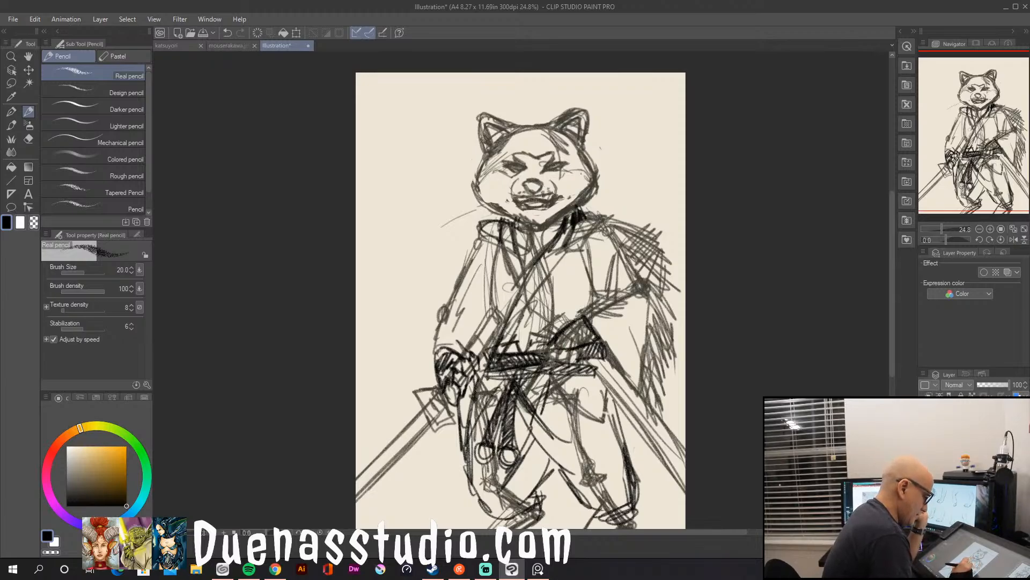
left_click_drag(569, 365, 583, 349)
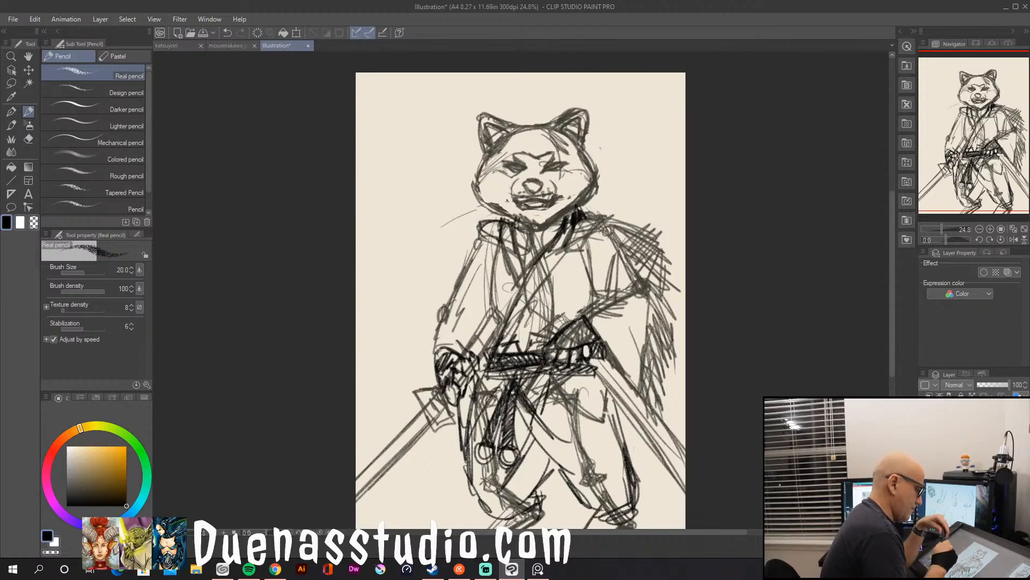
mouse_move(583, 310)
left_mouse_down()
mouse_move(563, 339)
mouse_move(587, 333)
mouse_move(582, 324)
mouse_move(568, 342)
left_mouse_up()
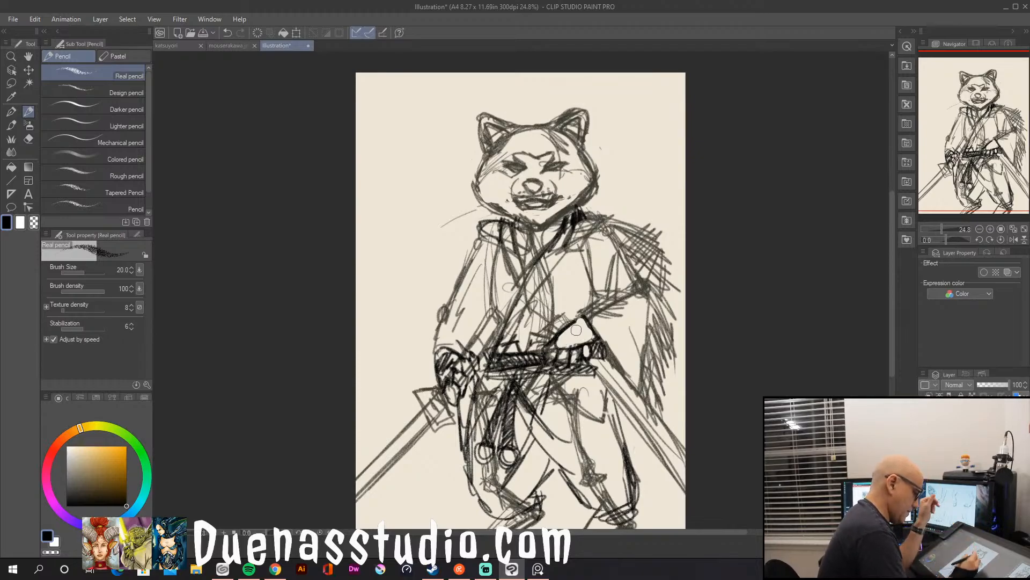
mouse_move(564, 332)
left_mouse_down()
mouse_move(585, 329)
mouse_move(570, 327)
mouse_move(583, 320)
mouse_move(583, 329)
mouse_move(600, 305)
mouse_move(605, 336)
mouse_move(590, 316)
mouse_move(595, 306)
mouse_move(621, 317)
mouse_move(633, 314)
mouse_move(615, 304)
mouse_move(639, 298)
mouse_move(617, 290)
left_mouse_up()
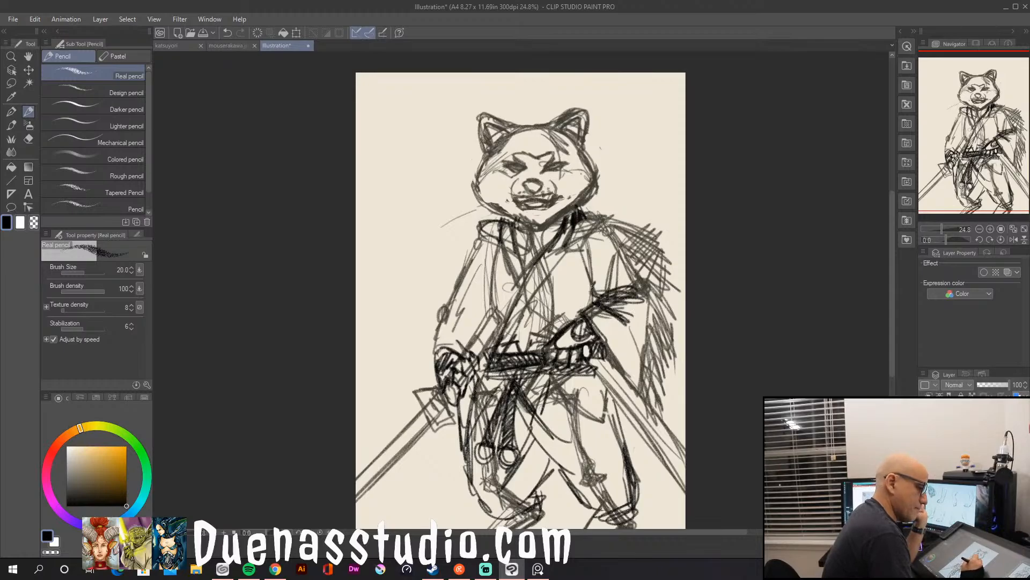
Darken the right-hand chest contour and draw a cord across the upper chest with a round fastener at each end.
mouse_move(592, 246)
left_mouse_down()
mouse_move(583, 299)
mouse_move(594, 301)
left_mouse_up()
mouse_move(597, 253)
left_mouse_down()
mouse_move(585, 223)
mouse_move(574, 252)
left_mouse_up()
mouse_move(512, 225)
left_mouse_down()
mouse_move(515, 257)
mouse_move(489, 251)
mouse_move(582, 243)
left_mouse_up()
mouse_move(512, 249)
left_mouse_down()
mouse_move(583, 247)
mouse_move(546, 244)
mouse_move(567, 244)
left_mouse_up()
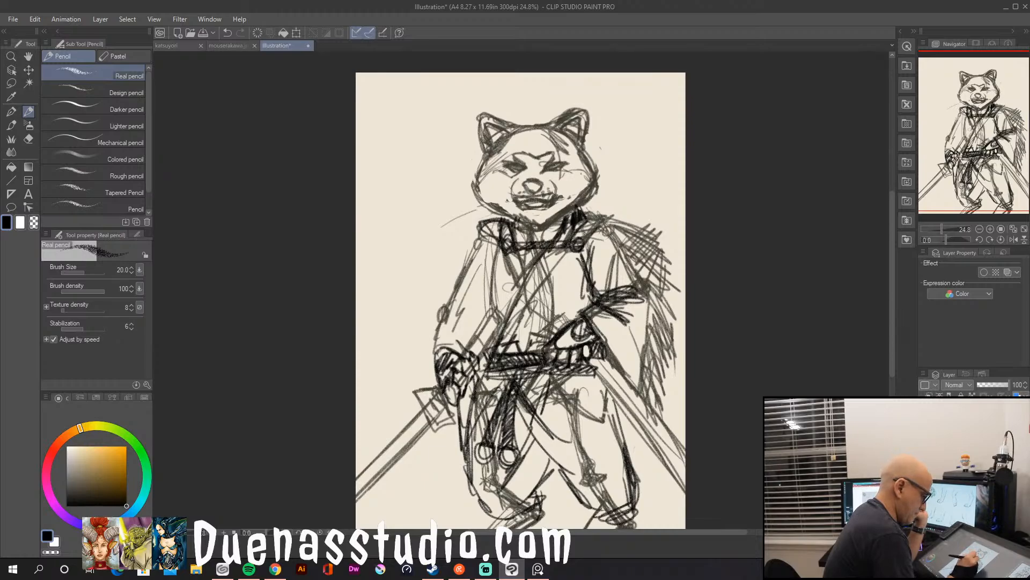
Add fur strokes along the cape's outer edge and left-hand shoulder, and darken the right-hand shoulder and neck contours.
left_click_drag(671, 310, 666, 353)
mouse_move(482, 226)
left_mouse_down()
mouse_move(457, 260)
mouse_move(456, 272)
mouse_move(467, 269)
left_mouse_up()
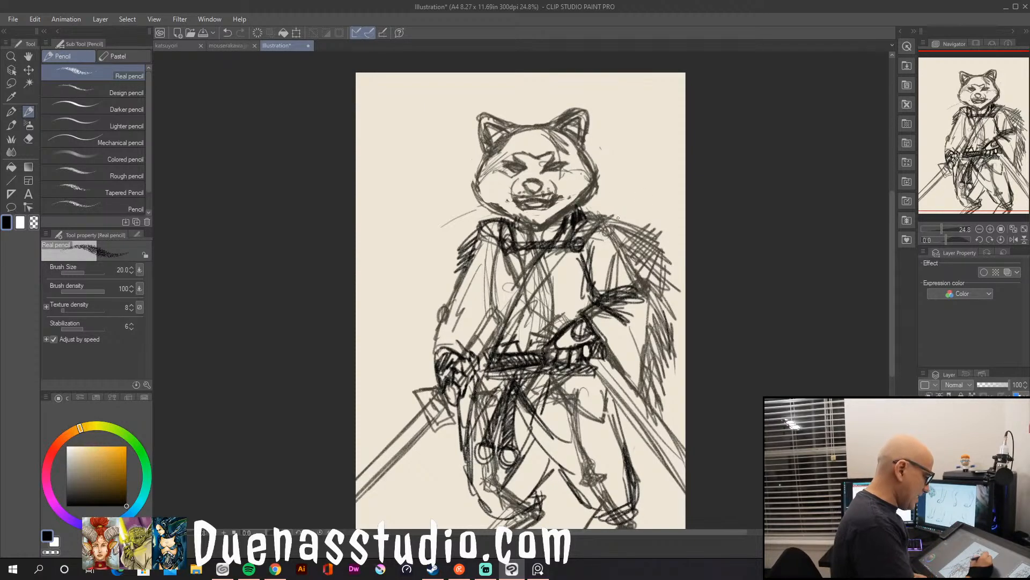
mouse_move(610, 226)
left_mouse_down()
mouse_move(643, 284)
mouse_move(639, 272)
left_mouse_up()
mouse_move(516, 232)
left_mouse_down()
mouse_move(584, 207)
mouse_move(596, 189)
left_mouse_up()
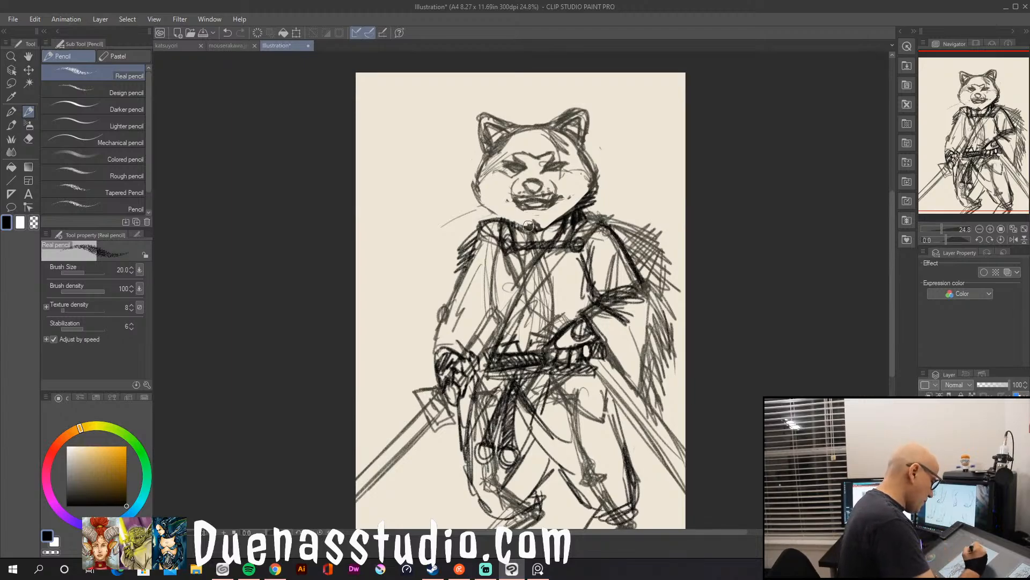
Draw long whiskers fanning outward from the muzzle across both cheeks.
mouse_move(481, 203)
left_mouse_down()
mouse_move(531, 224)
mouse_move(590, 202)
left_mouse_up()
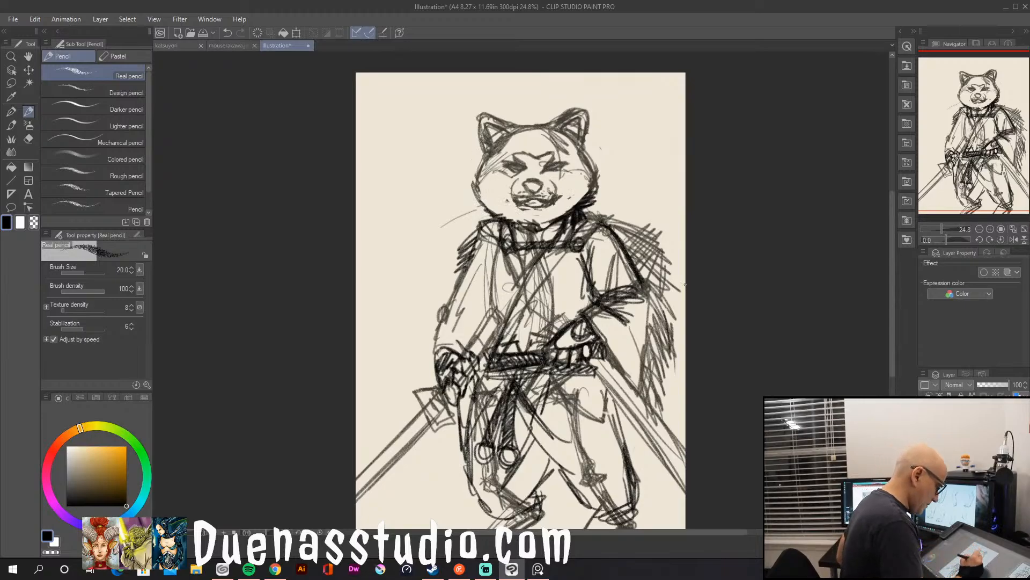
mouse_move(521, 188)
left_mouse_down()
mouse_move(461, 210)
mouse_move(461, 222)
mouse_move(616, 197)
mouse_move(604, 219)
left_mouse_up()
left_click_drag(561, 183, 628, 189)
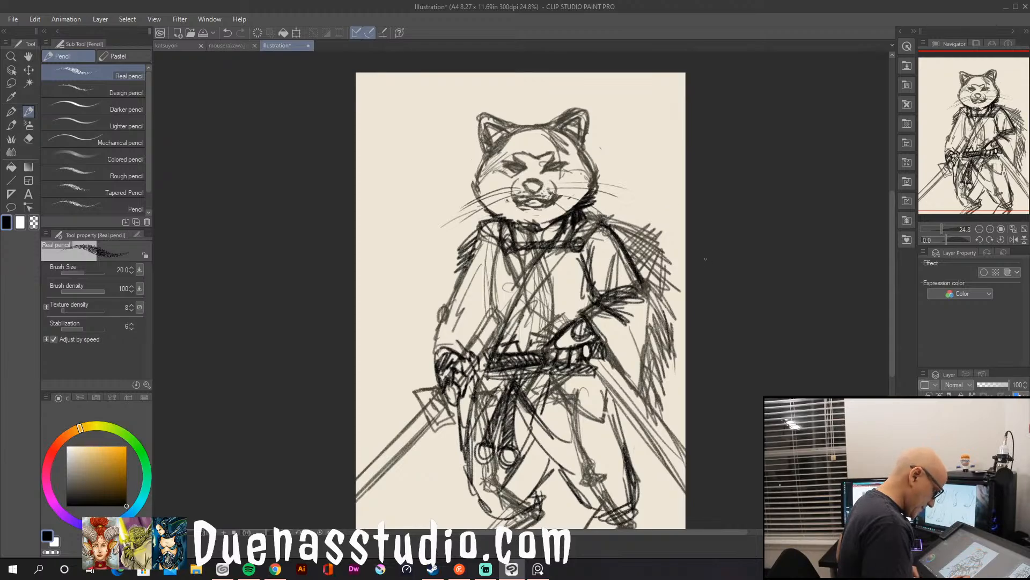
Darken the diagonal kimono lapel and sketch the drawn sword's wrapped grip above the fist.
mouse_move(548, 252)
left_mouse_down()
mouse_move(498, 320)
mouse_move(506, 344)
left_mouse_up()
mouse_move(521, 294)
left_mouse_down()
mouse_move(506, 338)
mouse_move(492, 316)
mouse_move(479, 360)
left_mouse_up()
left_click_drag(483, 323, 492, 341)
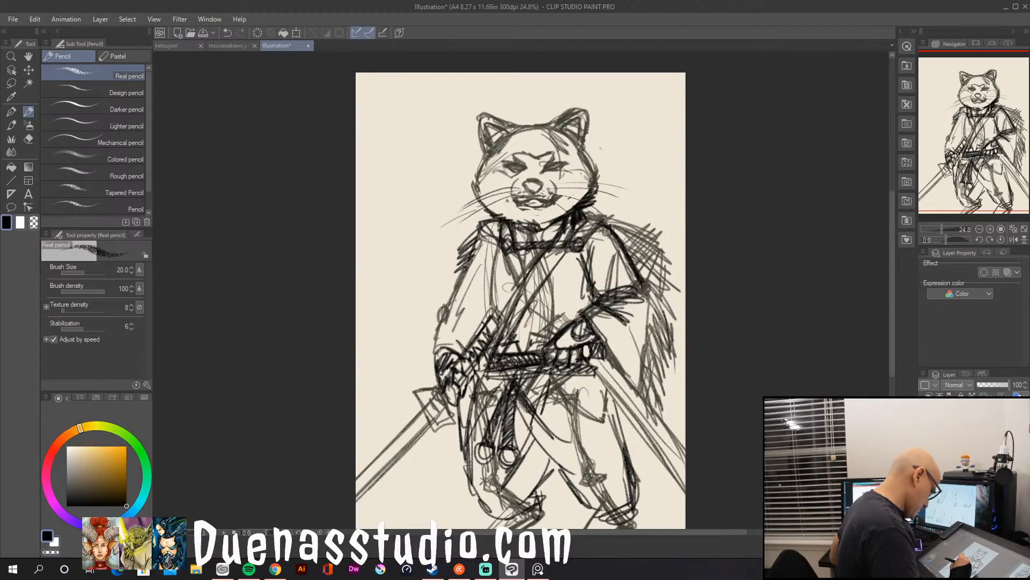
Redraw the drawn sword's square guard with darker lines, and reinforce the blade and grip edges.
left_click_drag(413, 395, 440, 383)
mouse_move(440, 384)
left_mouse_down()
mouse_move(456, 423)
mouse_move(427, 413)
mouse_move(434, 437)
left_mouse_up()
mouse_move(456, 420)
left_mouse_down()
mouse_move(448, 427)
mouse_move(440, 395)
mouse_move(354, 490)
mouse_move(429, 423)
mouse_move(356, 477)
mouse_move(356, 488)
left_mouse_up()
left_click_drag(439, 423, 438, 437)
left_click_drag(453, 404, 436, 422)
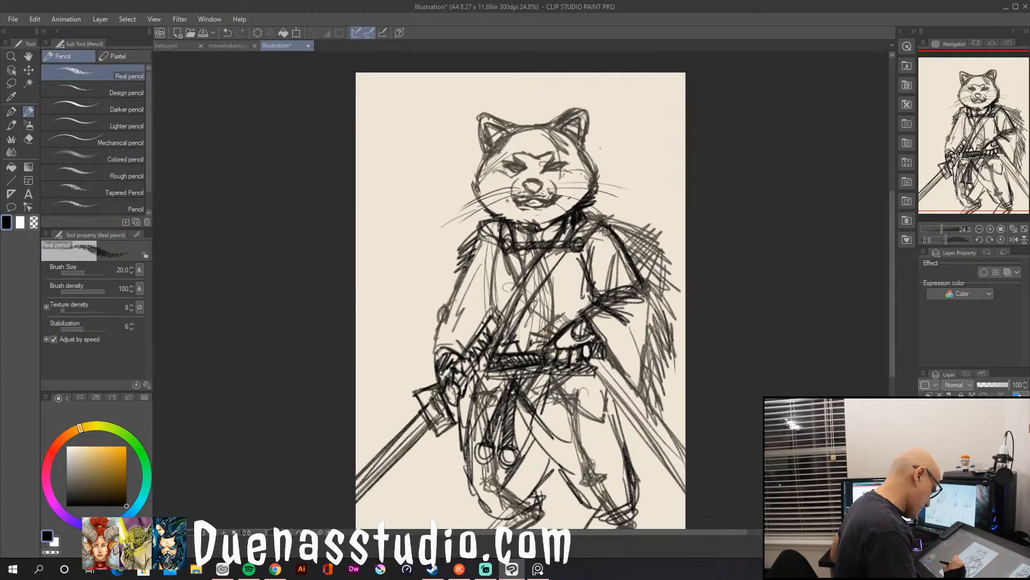
left_click_drag(490, 326, 461, 353)
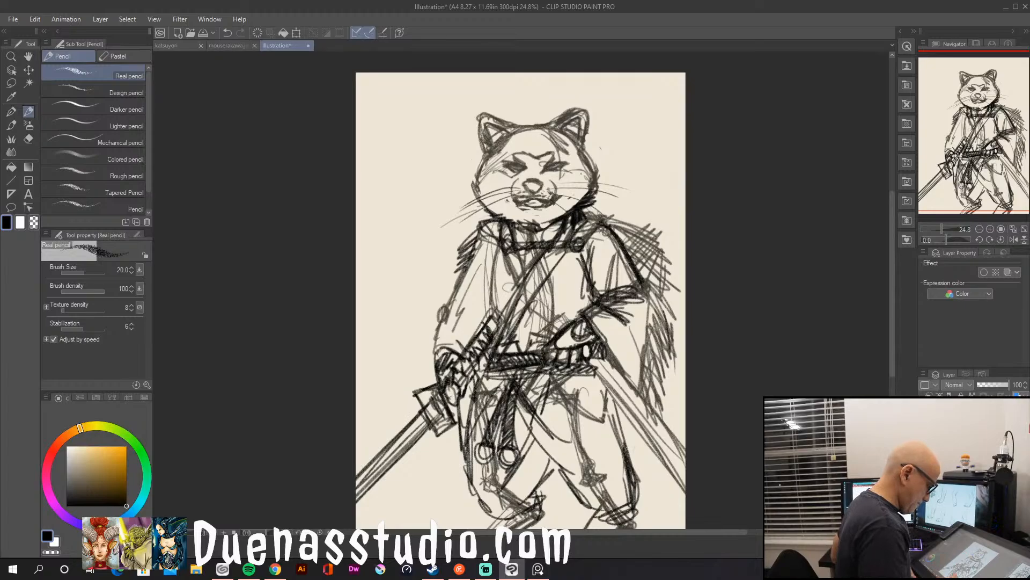
Draw the sheathed sword's hilt end above the hip hand and darken the scabbard's long edges down to the page border.
mouse_move(557, 323)
left_mouse_down()
mouse_move(545, 333)
mouse_move(579, 310)
left_mouse_up()
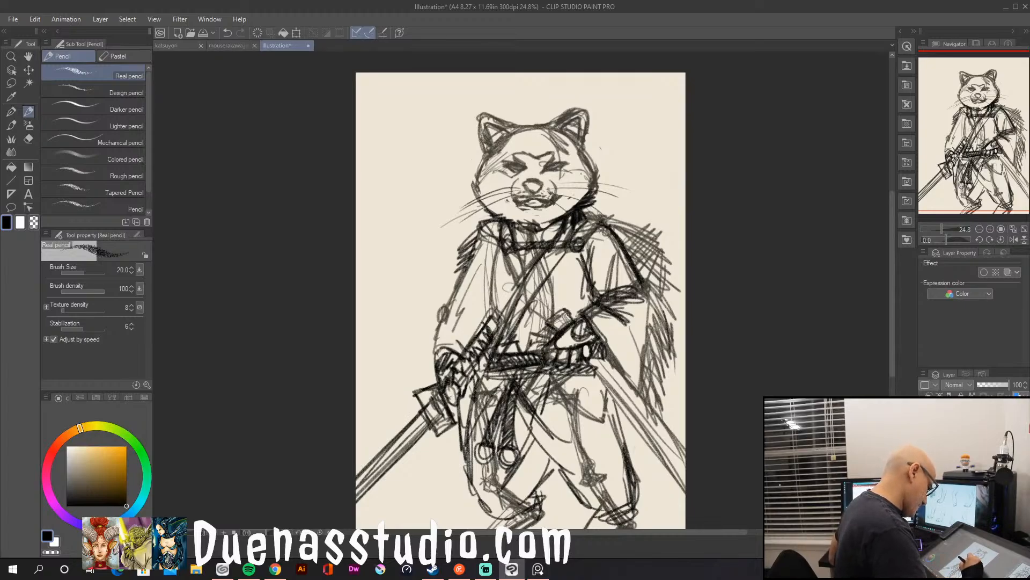
left_click_drag(582, 359, 685, 480)
left_click_drag(601, 353, 685, 465)
left_click_drag(625, 373, 685, 455)
left_click_drag(591, 362, 685, 485)
left_click_drag(631, 418, 685, 495)
left_click_drag(615, 368, 685, 457)
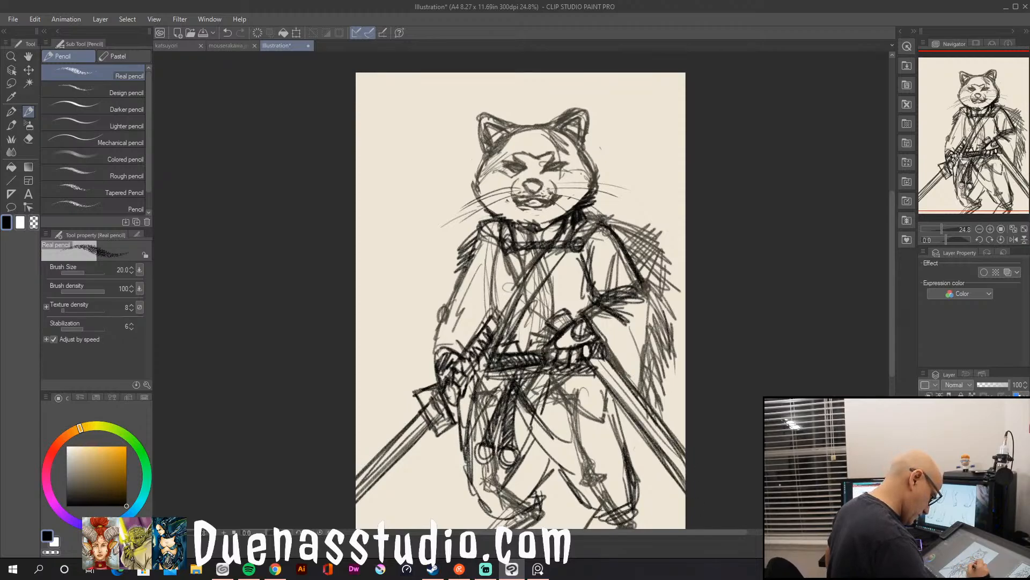
Darken the hanging edge of the right-hand sleeve and reinforce the kimono's crossed lapels and collar down to the sash.
left_click_drag(648, 293, 633, 394)
left_click_drag(641, 333, 630, 422)
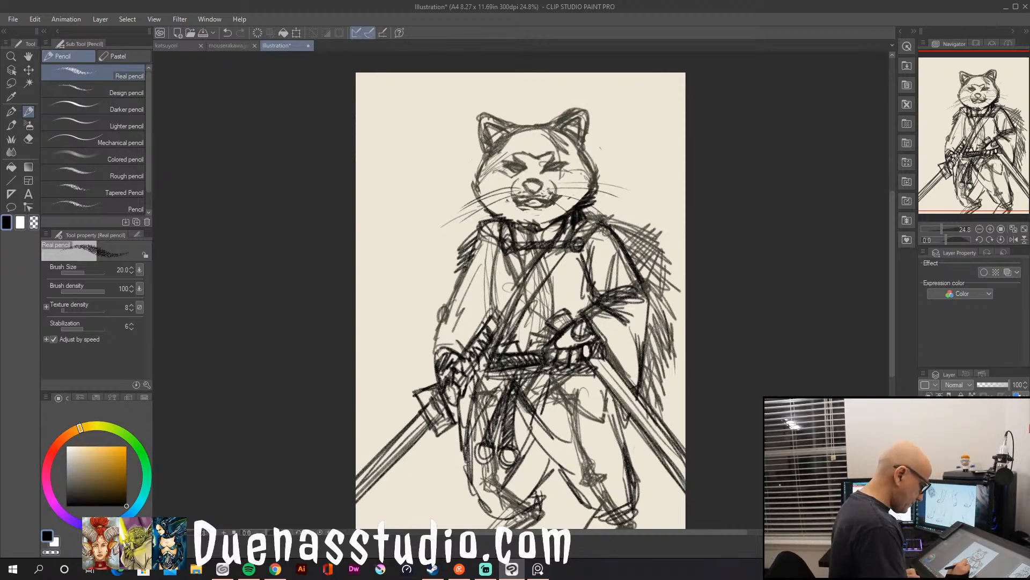
left_click_drag(507, 344, 539, 346)
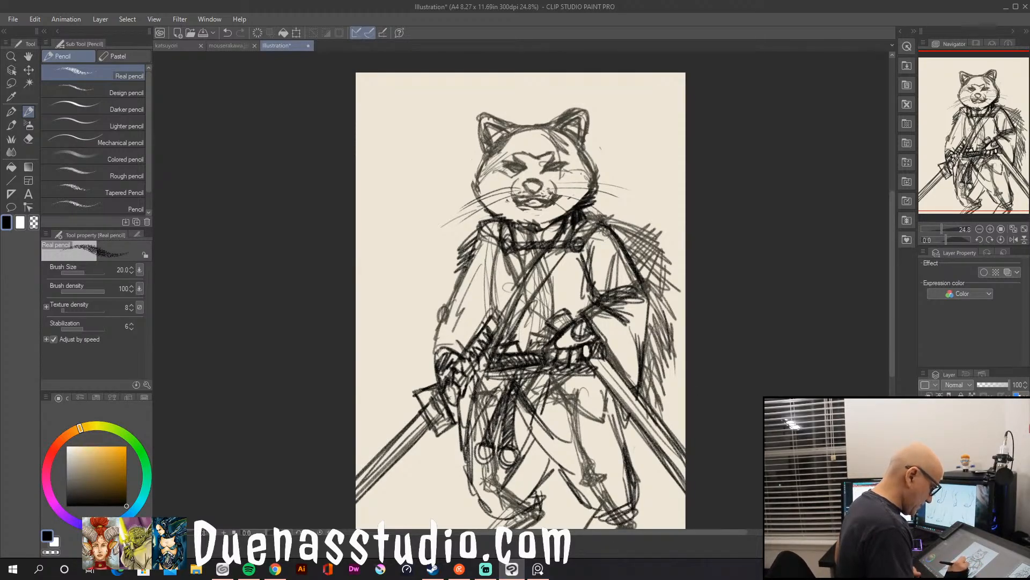
left_click_drag(549, 254, 506, 332)
left_click_drag(517, 248, 527, 267)
mouse_move(520, 253)
left_mouse_down()
mouse_move(529, 273)
mouse_move(518, 282)
mouse_move(532, 271)
mouse_move(535, 225)
mouse_move(523, 256)
mouse_move(532, 256)
left_mouse_up()
mouse_move(560, 227)
left_mouse_down()
mouse_move(543, 244)
mouse_move(516, 238)
left_mouse_up()
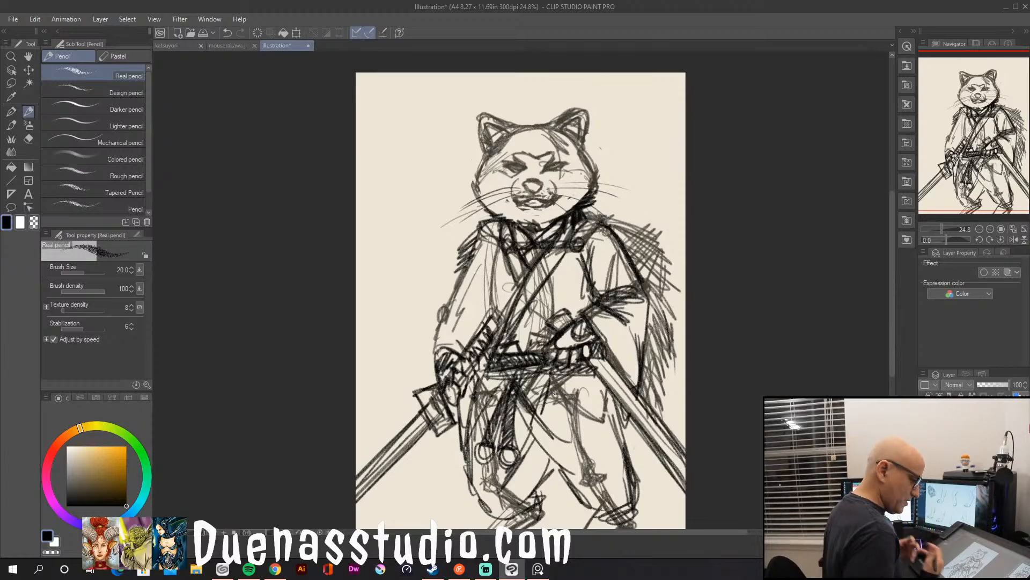
Clean up the left-hand ankle with transparent colour and draw dark, shaded bindings around both ankles below the trousers.
scroll(555, 393, "down", 3)
key("c")
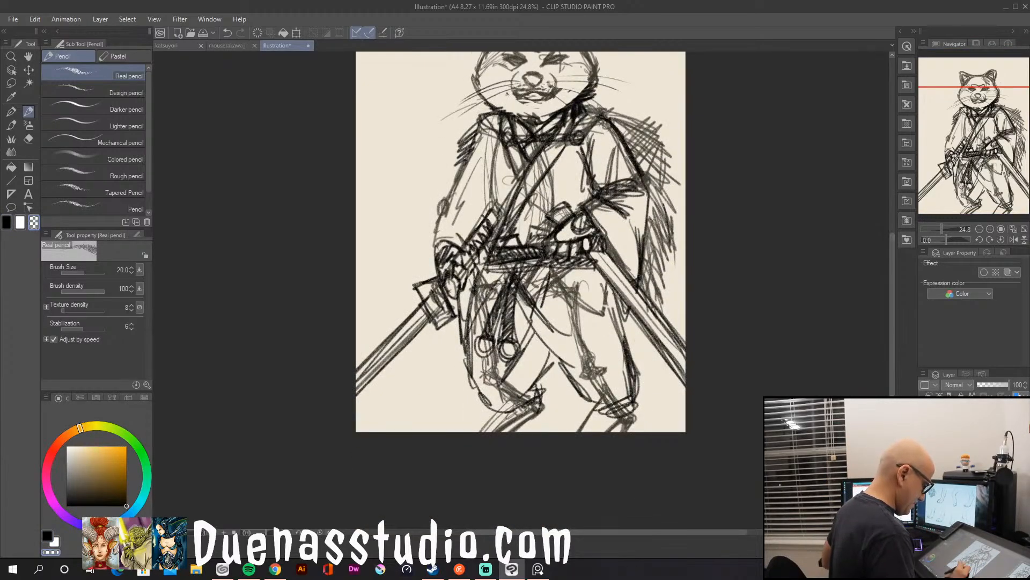
mouse_move(541, 399)
left_mouse_down()
mouse_move(532, 419)
mouse_move(543, 409)
left_mouse_up()
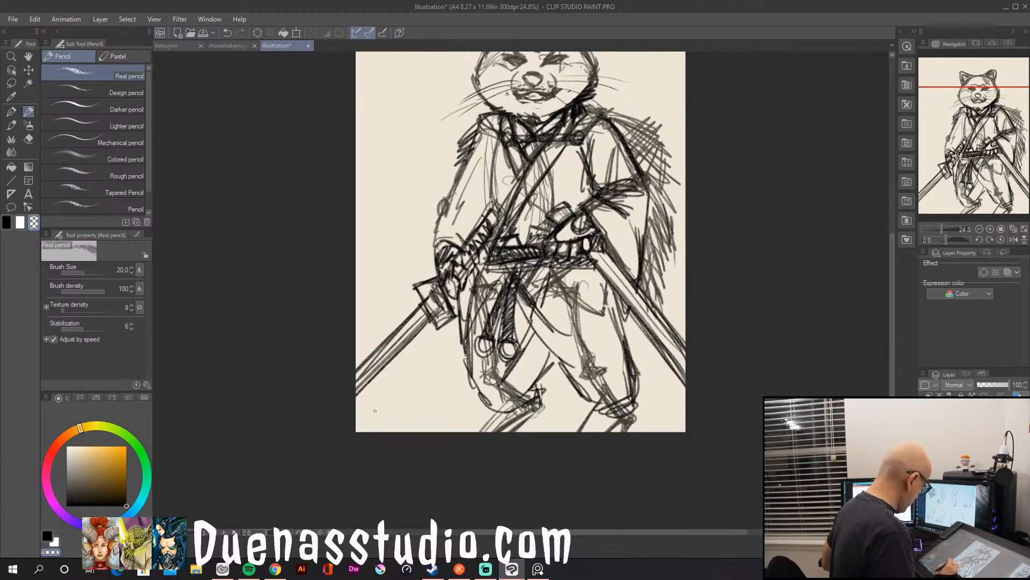
key("c")
mouse_move(539, 396)
left_mouse_down()
mouse_move(524, 430)
mouse_move(499, 428)
mouse_move(537, 400)
mouse_move(519, 431)
left_mouse_up()
mouse_move(500, 413)
left_mouse_down()
mouse_move(492, 433)
mouse_move(525, 430)
left_mouse_up()
left_click_drag(510, 426, 529, 420)
mouse_move(599, 399)
left_mouse_down()
mouse_move(578, 431)
mouse_move(586, 423)
left_mouse_up()
mouse_move(638, 397)
left_mouse_down()
mouse_move(638, 420)
mouse_move(581, 432)
left_mouse_up()
mouse_move(595, 424)
left_mouse_down()
mouse_move(600, 405)
mouse_move(623, 409)
mouse_move(635, 391)
mouse_move(584, 404)
left_mouse_up()
Strengthen the trouser folds below the sash and outline the pointed cloth flap at the right-hand hip.
left_click_drag(522, 292, 570, 353)
left_click_drag(525, 300, 564, 351)
mouse_move(529, 282)
left_mouse_down()
mouse_move(564, 339)
mouse_move(567, 327)
left_mouse_up()
left_click_drag(575, 267, 583, 302)
left_click_drag(581, 294, 601, 315)
left_click_drag(564, 271, 597, 314)
mouse_move(605, 268)
left_mouse_down()
mouse_move(596, 300)
mouse_move(584, 301)
mouse_move(603, 291)
mouse_move(635, 335)
mouse_move(626, 352)
left_mouse_up()
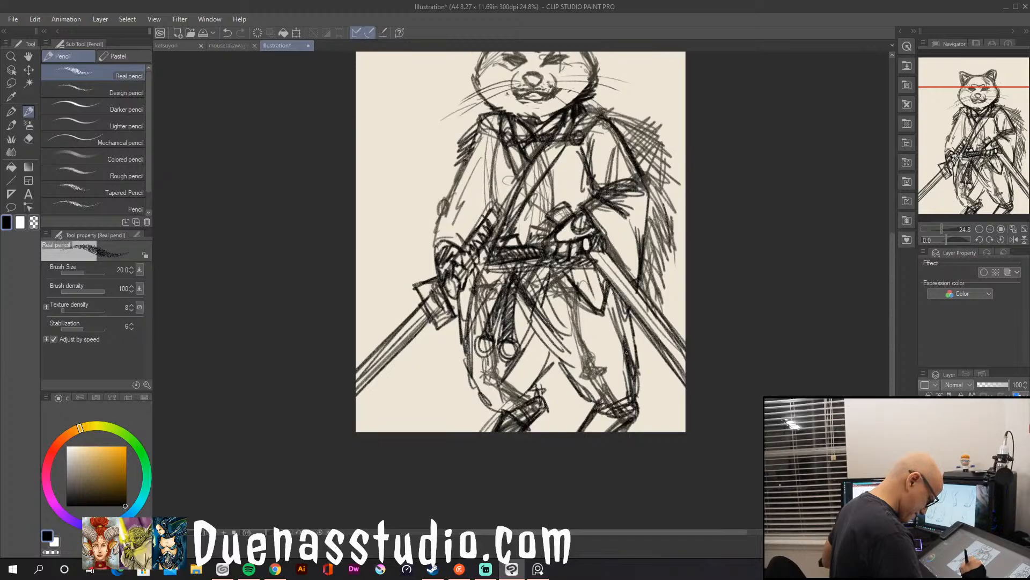
Darken the inner and outer contours of both baggy trouser legs down to the ankles.
left_click_drag(523, 301, 559, 371)
mouse_move(570, 308)
left_mouse_down()
mouse_move(520, 365)
mouse_move(531, 389)
left_mouse_up()
mouse_move(558, 354)
left_mouse_down()
mouse_move(542, 395)
mouse_move(531, 393)
left_mouse_up()
left_click_drag(472, 333, 470, 359)
left_click_drag(491, 355, 472, 392)
left_click_drag(631, 324, 640, 389)
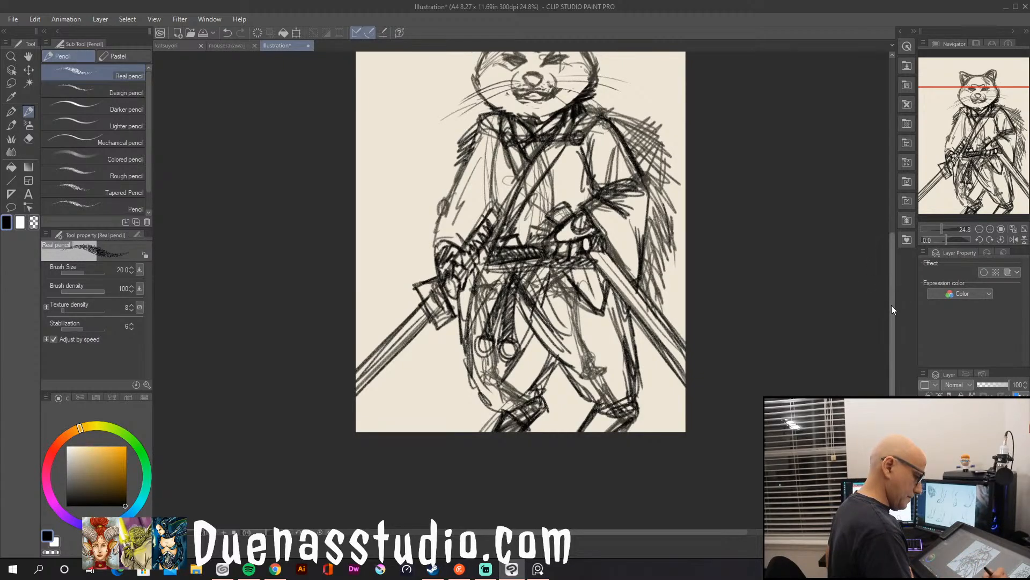
Thicken the fur strokes hanging from the left-hand shoulder.
scroll(521, 274, "up", 3)
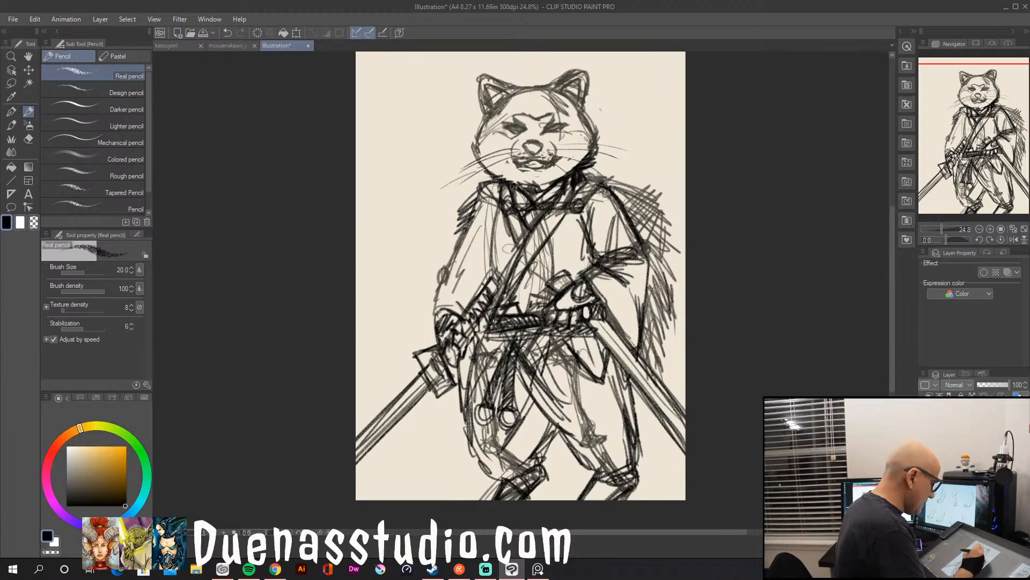
left_click_drag(482, 190, 466, 218)
left_click_drag(479, 198, 462, 237)
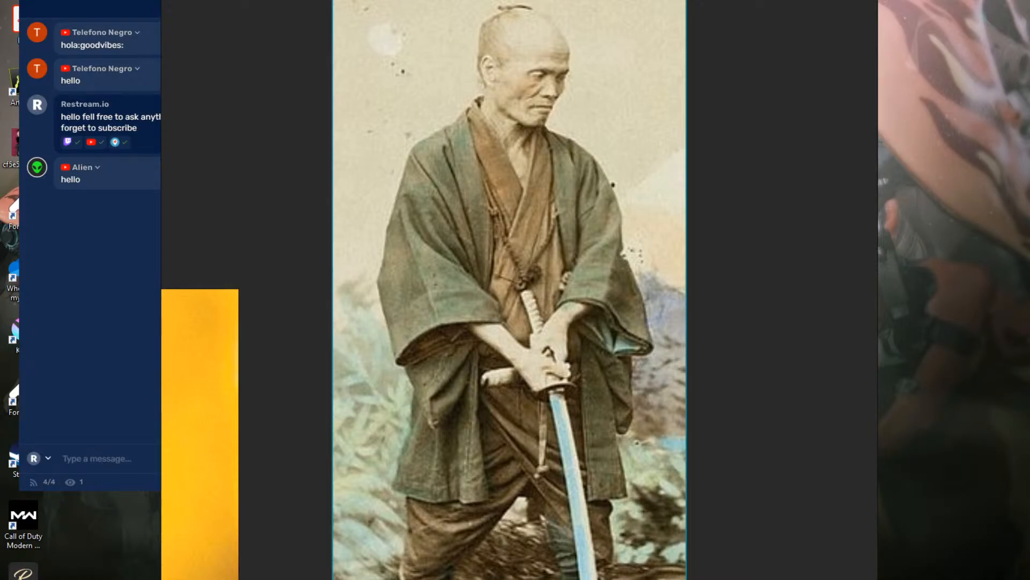
Switch to the reference board and examine the photo of the straw-hatted samurai with cape and drawn sword.
scroll(300, 129, "down", 10)
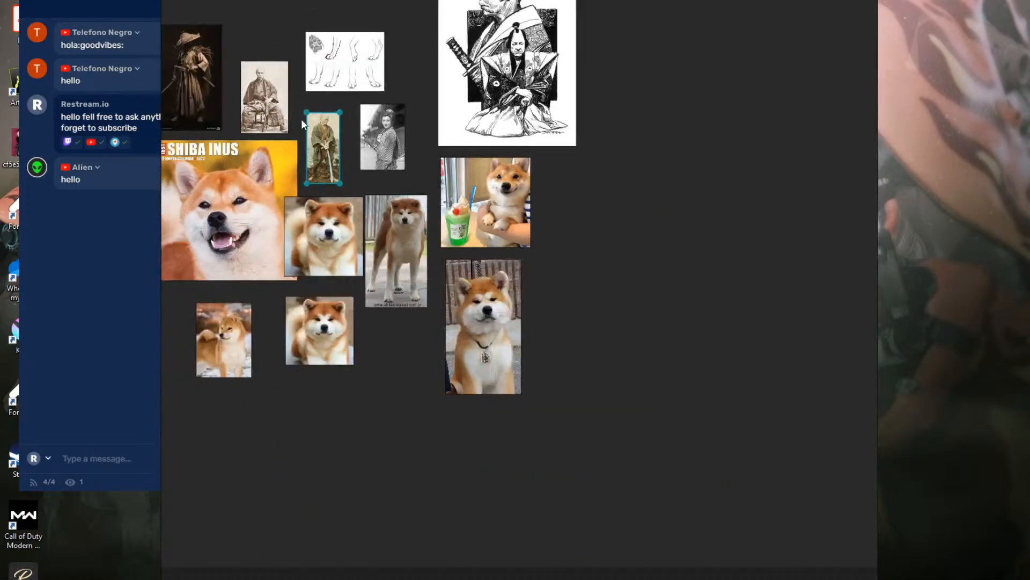
left_click(206, 68)
double_click(205, 68)
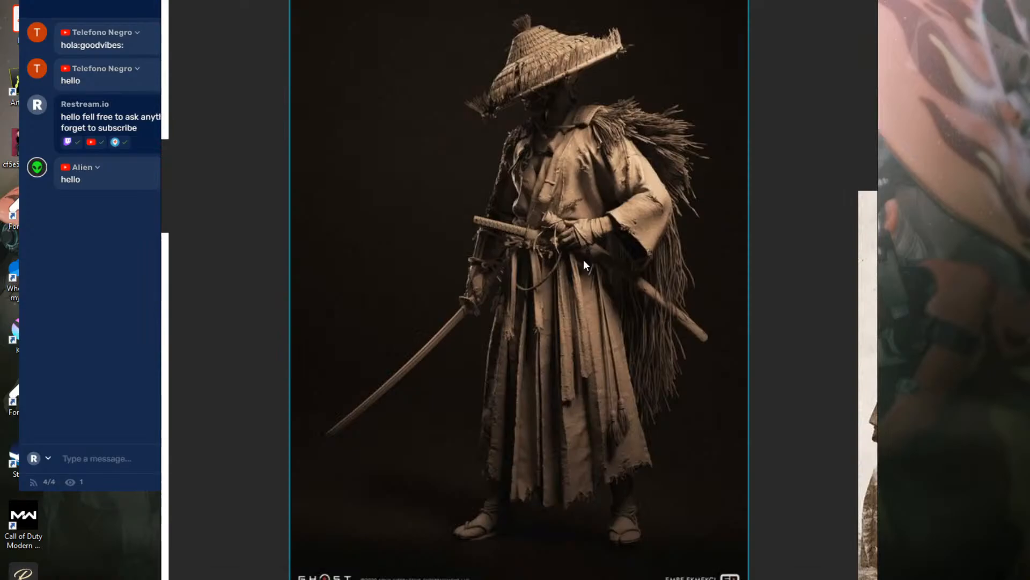
scroll(584, 259, "down", 8)
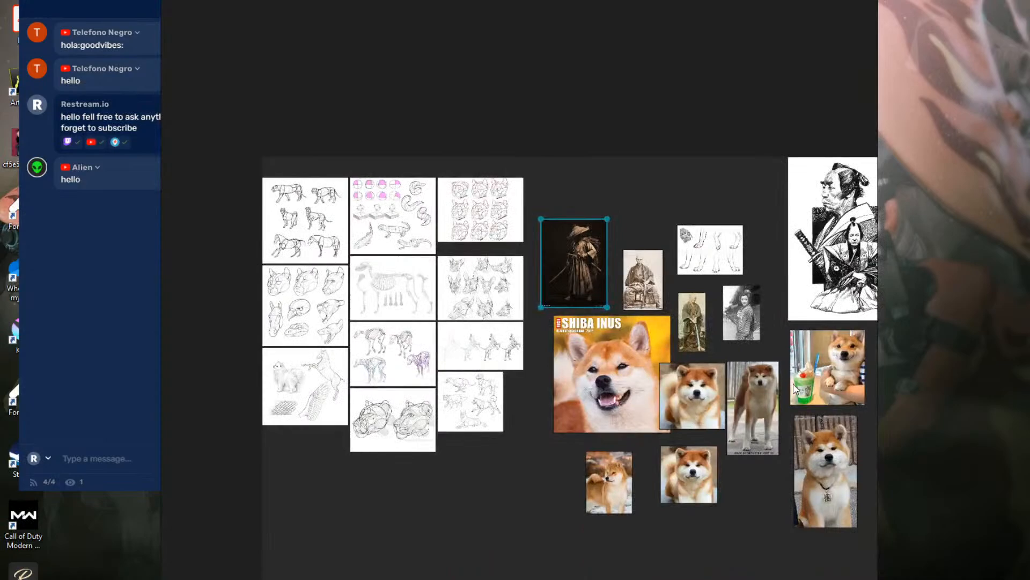
Examine the muzzle, whiskers and paws in the photo of the Shiba beside the green drink.
double_click(829, 375)
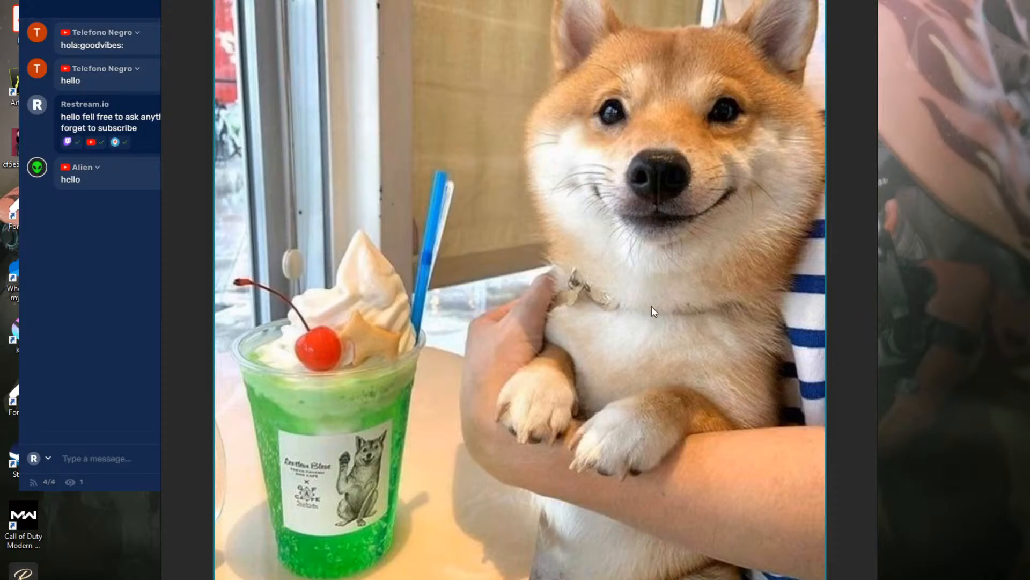
scroll(651, 266, "down", 5)
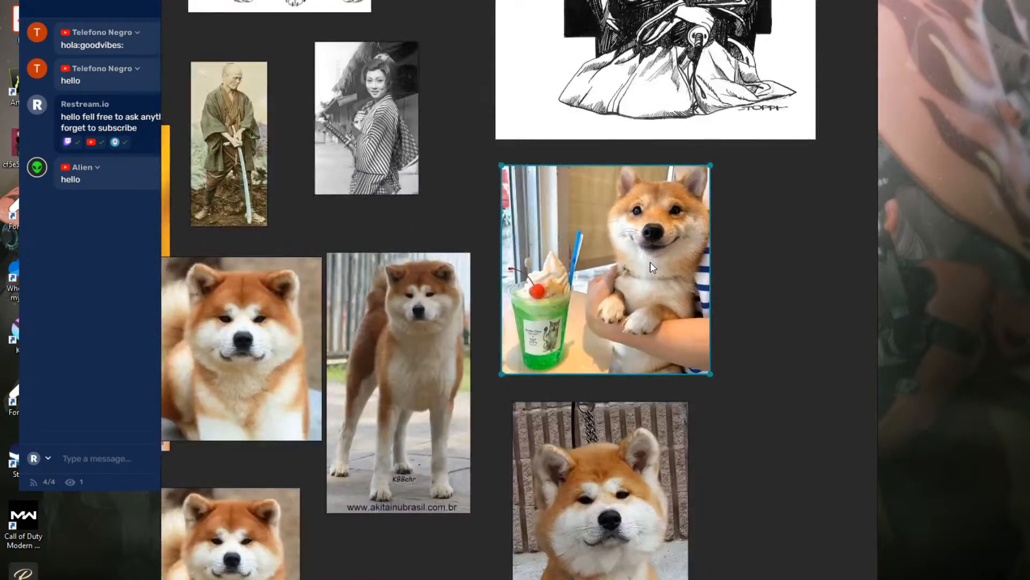
double_click(651, 267)
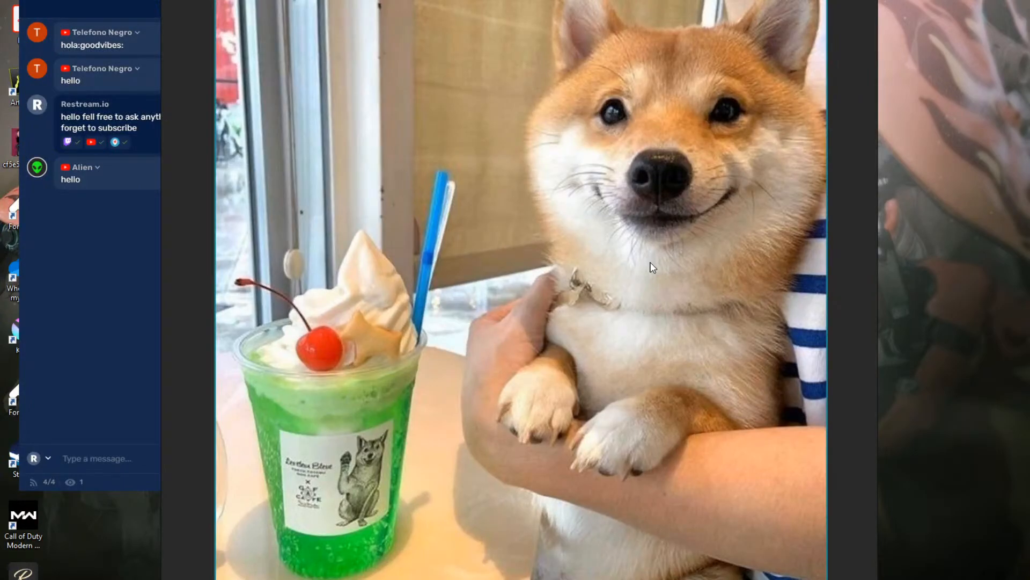
scroll(652, 267, "up", 2)
scroll(653, 267, "up", 2)
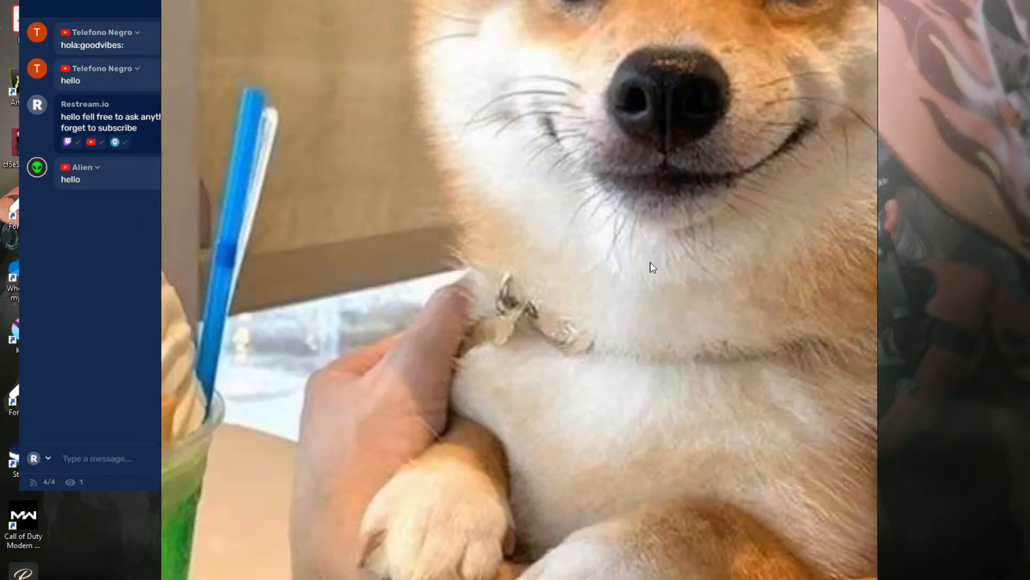
scroll(653, 267, "up", 2)
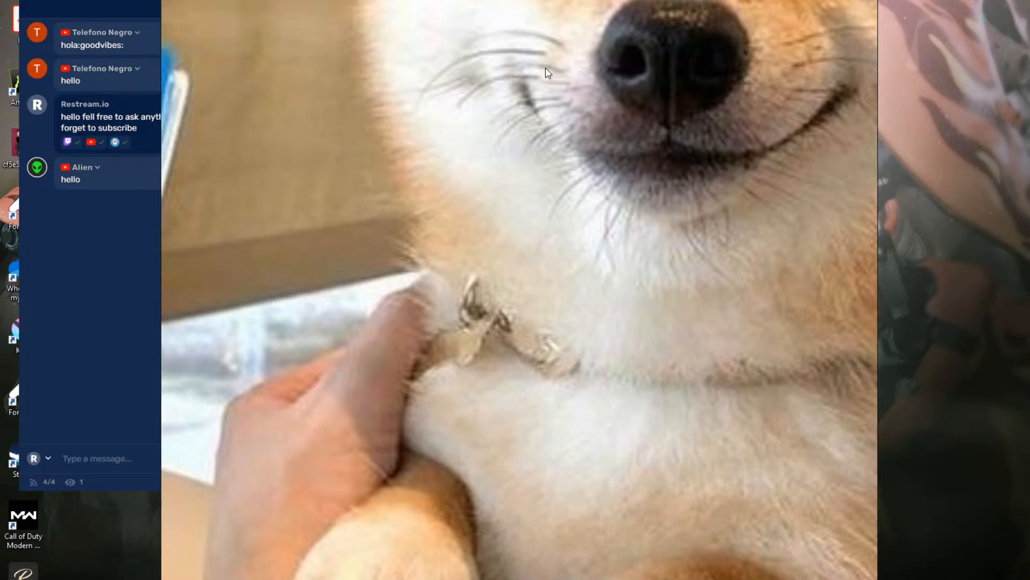
Examine the muzzle and whiskers of the seated dog wearing a pendant.
scroll(546, 68, "down", 10)
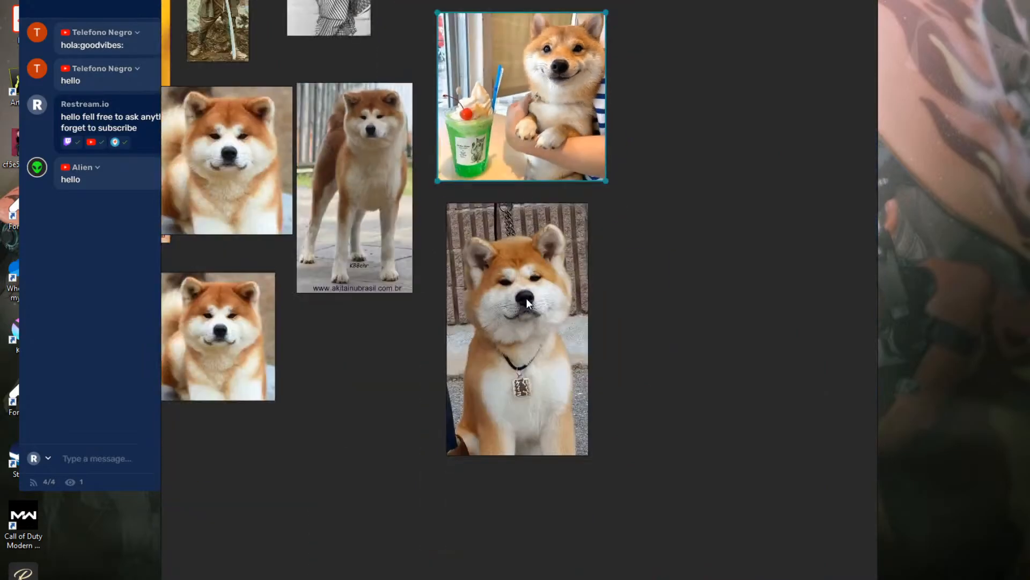
left_click(532, 300)
double_click(533, 307)
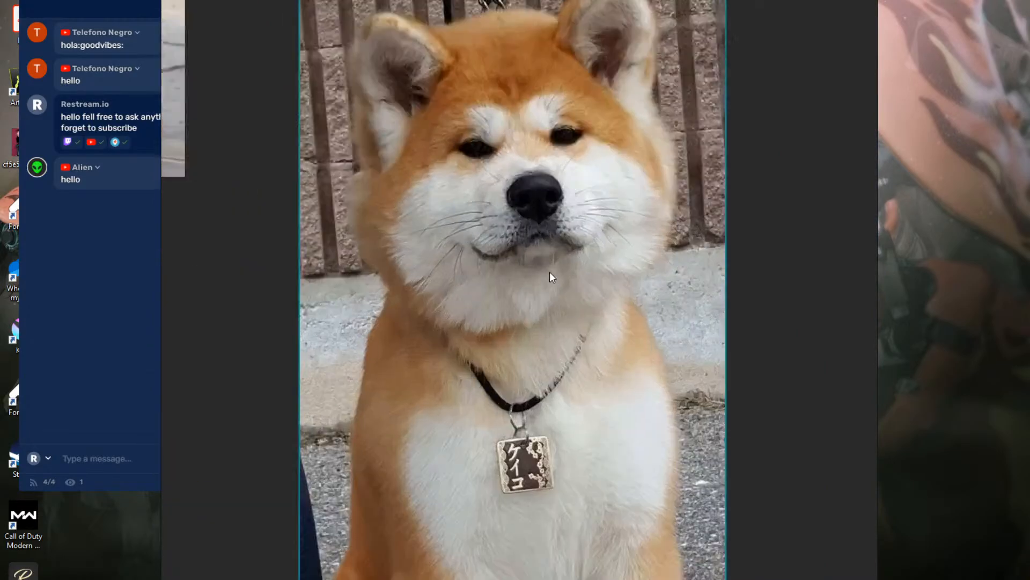
scroll(550, 272, "up", 4)
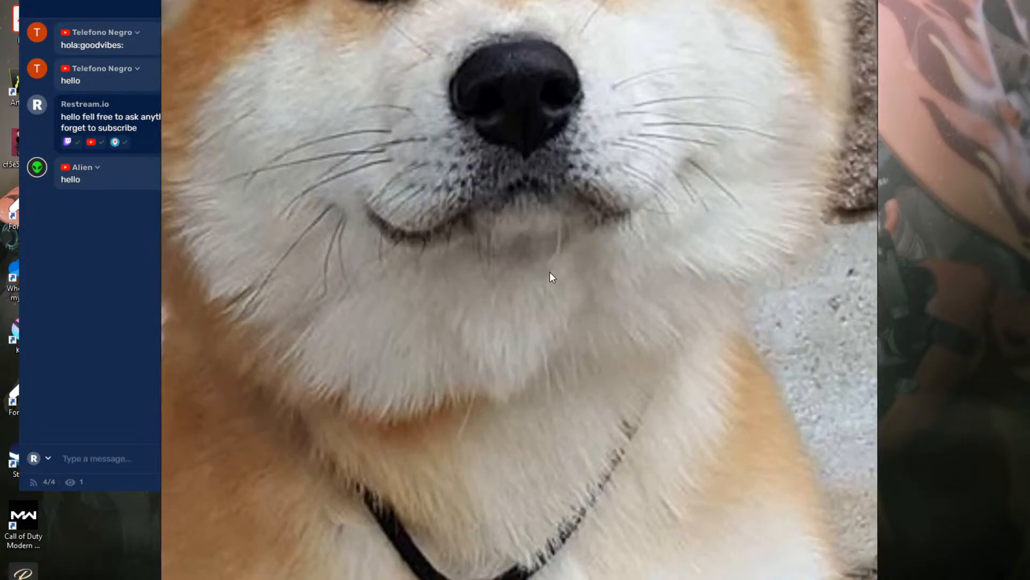
scroll(551, 275, "down", 8)
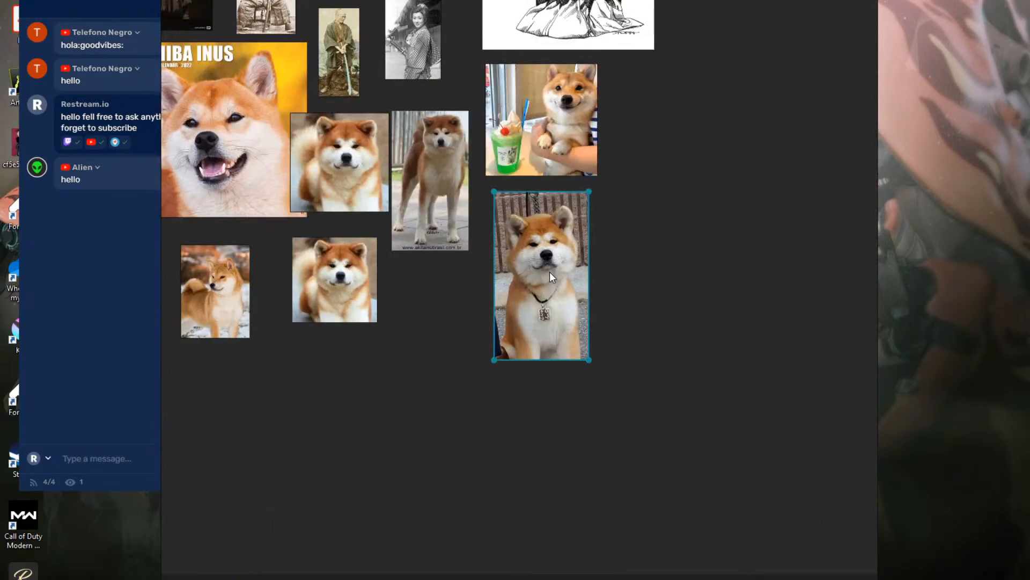
scroll(550, 271, "down", 3)
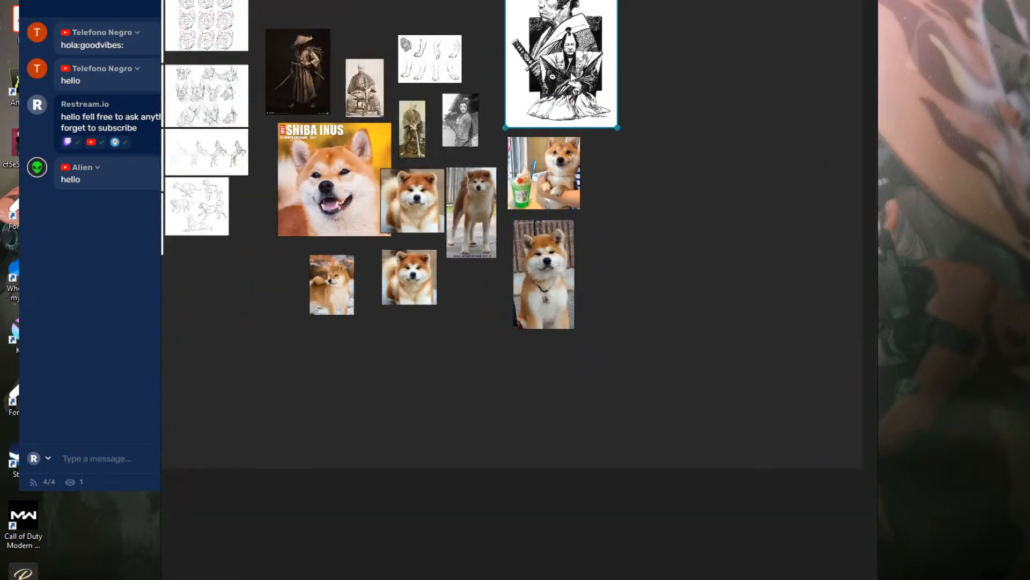
Examine the ink samurai illustration and the standing swordsman photo, and switch back to the Clip Studio Paint canvas.
double_click(573, 78)
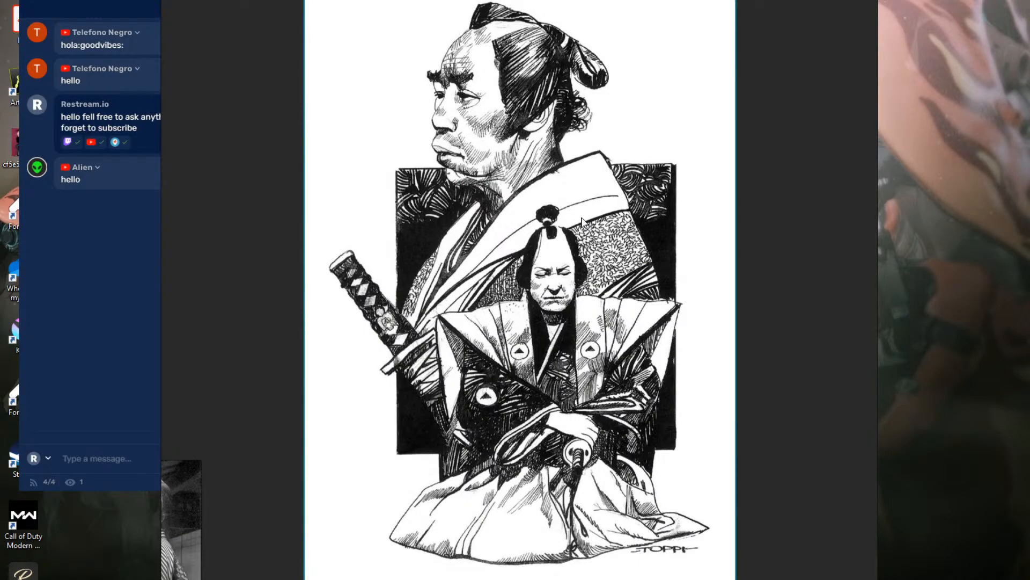
scroll(583, 220, "down", 10)
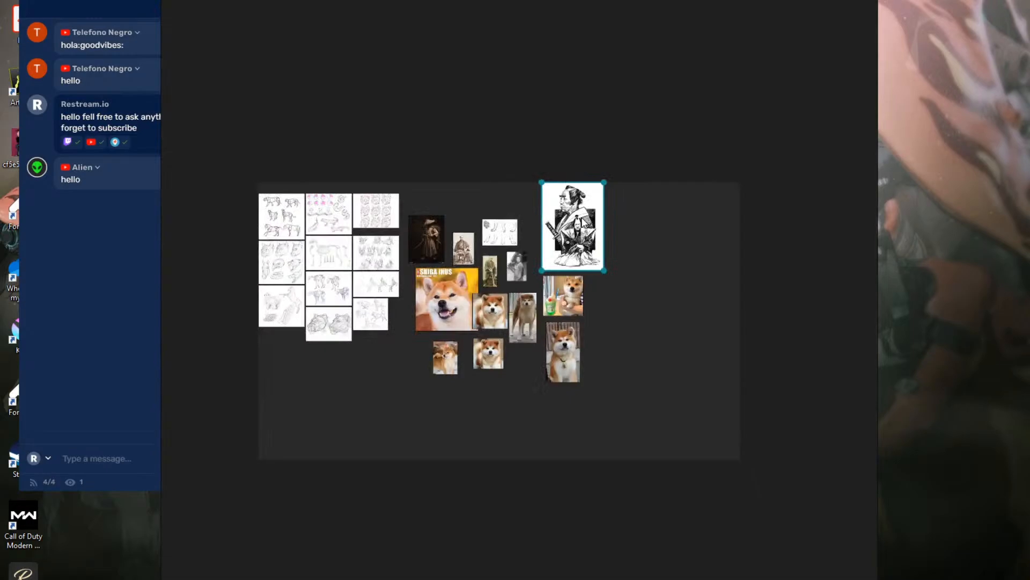
double_click(487, 275)
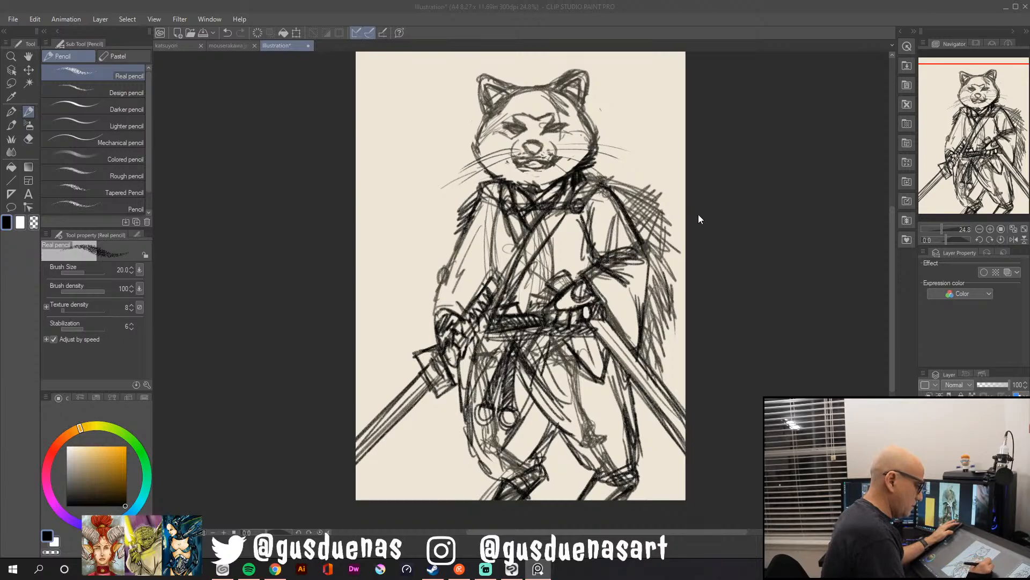
left_click(723, 212)
key("bracketleft")
key("bracketleft")
key("bracketleft")
key("bracketleft")
key("bracketleft")
key("bracketleft")
key("bracketleft")
key("bracketleft")
key("bracketleft")
key("bracketleft")
key("bracketright")
key("bracketright")
key("bracketright")
key("bracketright")
key("bracketright")
key("bracketright")
key("bracketright")
key("bracketright")
key("bracketright")
key("bracketright")
key("bracketright")
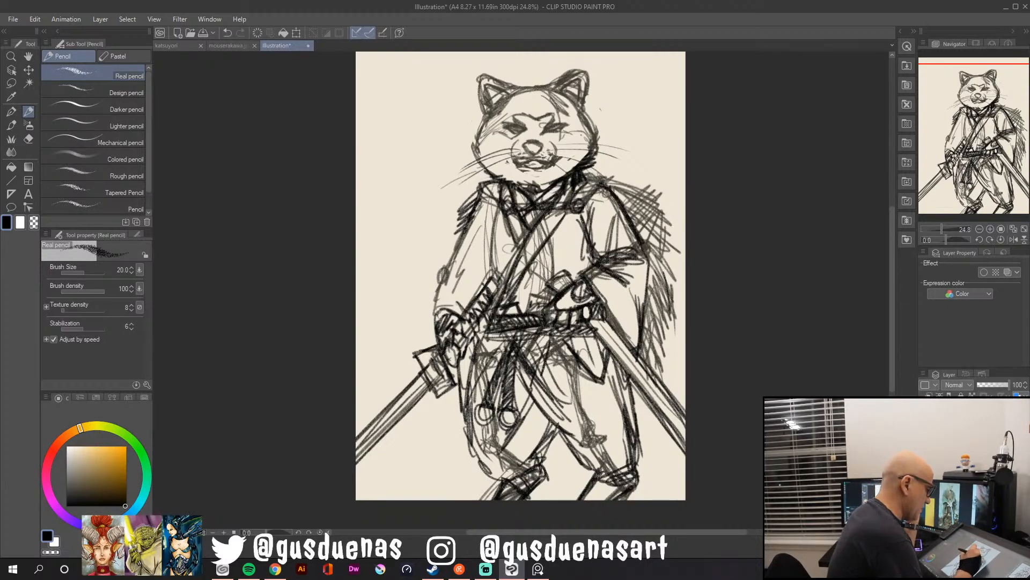
Clean up the outer edge of the sword-arm sleeve and erase the stray lines inside the kimono's chest.
left_click_drag(464, 232, 449, 271)
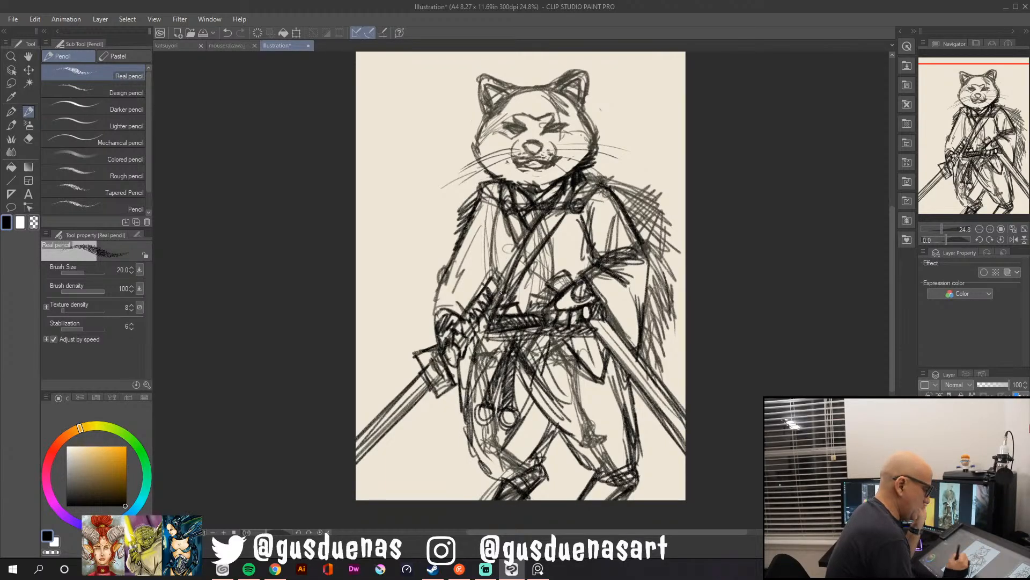
left_click_drag(544, 217, 507, 287)
left_click_drag(545, 258, 541, 265)
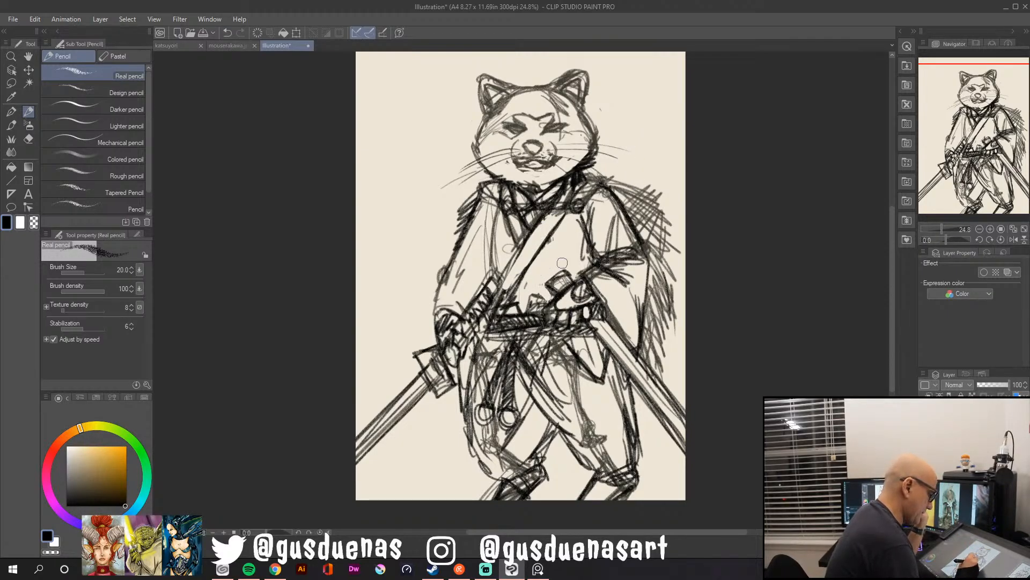
Draw long diagonal fold lines down the front of the kimono, converging on the sash and the waist sword's hilt.
left_click_drag(570, 214, 550, 279)
mouse_move(575, 216)
left_mouse_down()
mouse_move(563, 278)
mouse_move(556, 262)
left_mouse_up()
left_click_drag(569, 253, 549, 283)
left_click_drag(550, 275, 543, 295)
mouse_move(546, 253)
left_mouse_down()
mouse_move(538, 298)
mouse_move(534, 290)
left_mouse_up()
left_click_drag(546, 280, 532, 299)
Add fold lines at the armpit and on both sleeves, and redraw the cape's tie band across the collar with hatching.
left_click_drag(588, 237, 583, 272)
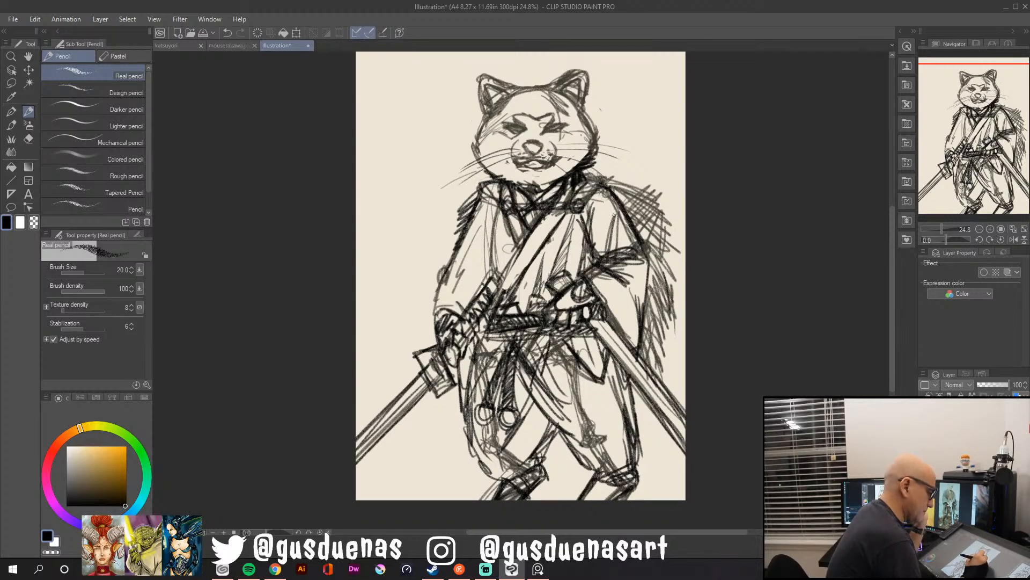
left_click_drag(617, 214, 586, 242)
left_click_drag(491, 221, 477, 246)
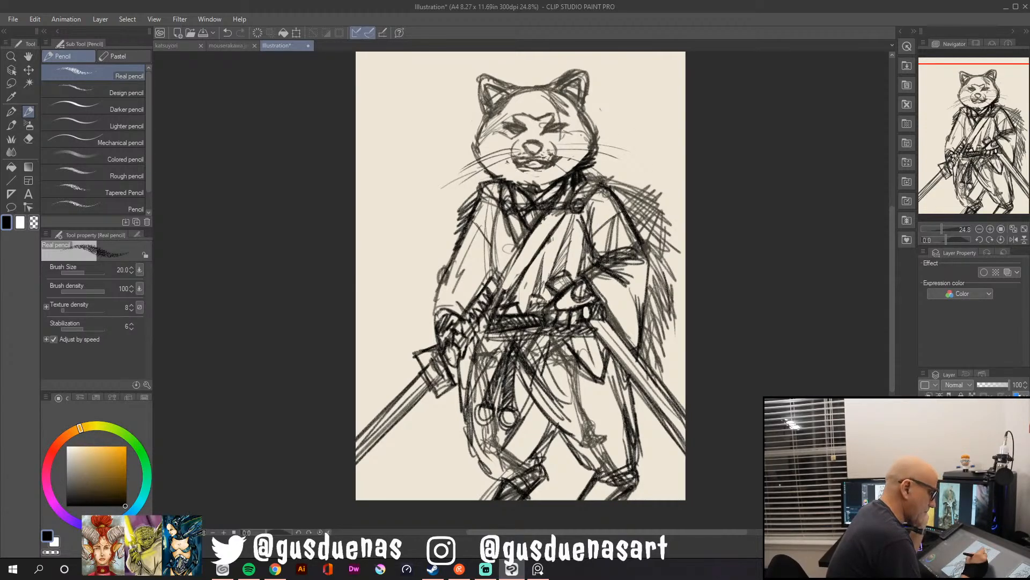
mouse_move(580, 184)
left_mouse_down()
mouse_move(568, 211)
mouse_move(590, 199)
mouse_move(571, 211)
mouse_move(530, 206)
mouse_move(558, 206)
left_mouse_up()
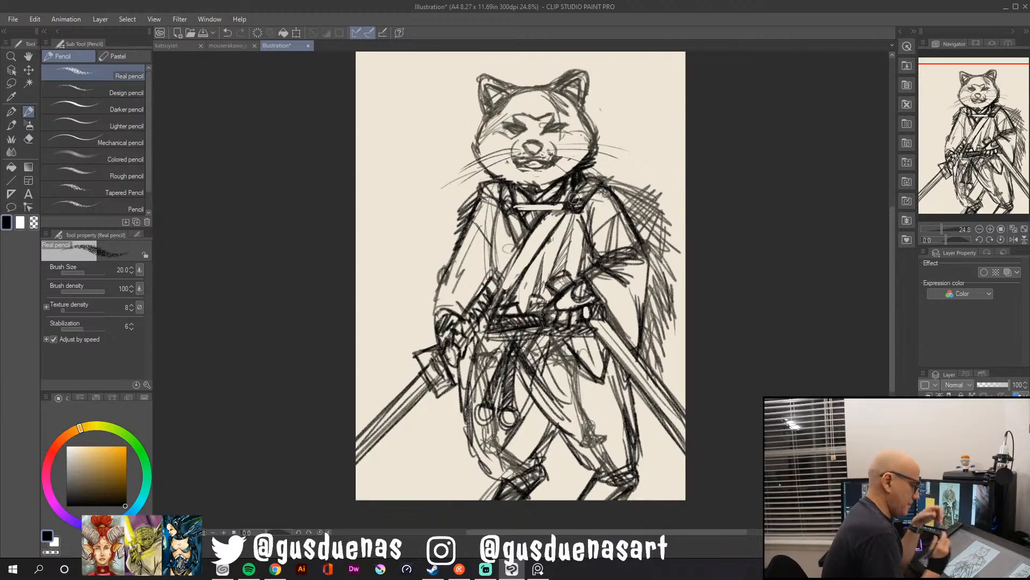
left_click_drag(510, 207, 563, 205)
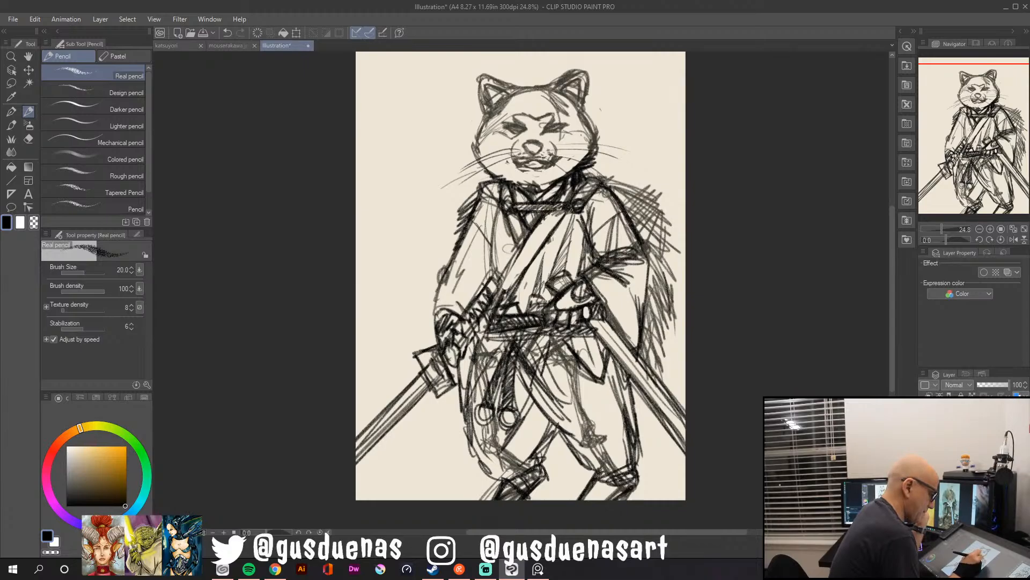
Sketch the shaggy fur cape over the sword-arm shoulder and thicken the fur along the opposite shoulder and lower edge.
mouse_move(496, 184)
left_mouse_down()
mouse_move(461, 193)
mouse_move(436, 247)
mouse_move(462, 231)
mouse_move(438, 253)
mouse_move(462, 239)
mouse_move(423, 269)
mouse_move(448, 254)
mouse_move(448, 188)
left_mouse_up()
left_click_drag(464, 251, 412, 292)
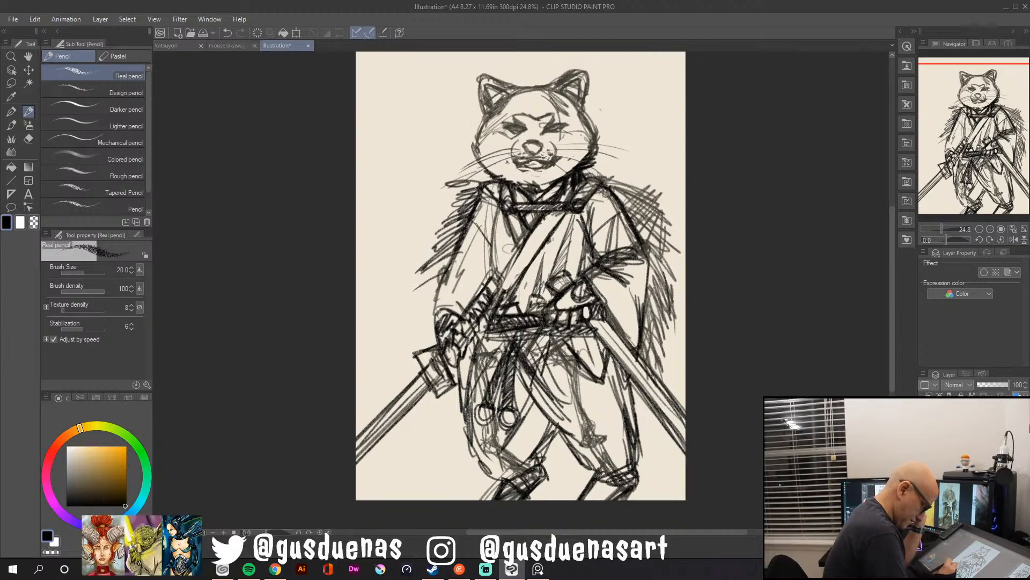
mouse_move(669, 271)
left_mouse_down()
mouse_move(616, 189)
mouse_move(582, 165)
left_mouse_up()
left_click_drag(496, 179, 473, 173)
left_click_drag(480, 177, 448, 192)
left_click_drag(659, 307, 644, 334)
left_click_drag(651, 316, 644, 342)
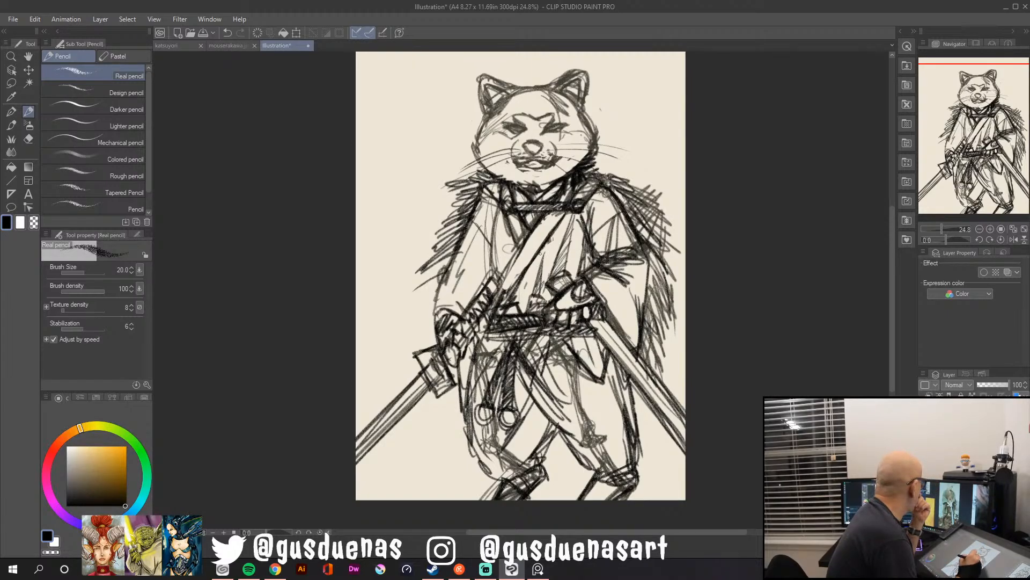
Darken the folds on the kimono's chest and shade the sword-arm sleeve with diagonal hatching.
mouse_move(504, 265)
left_mouse_down()
mouse_move(519, 279)
mouse_move(507, 266)
left_mouse_up()
mouse_move(550, 240)
left_mouse_down()
mouse_move(513, 297)
mouse_move(533, 296)
left_mouse_up()
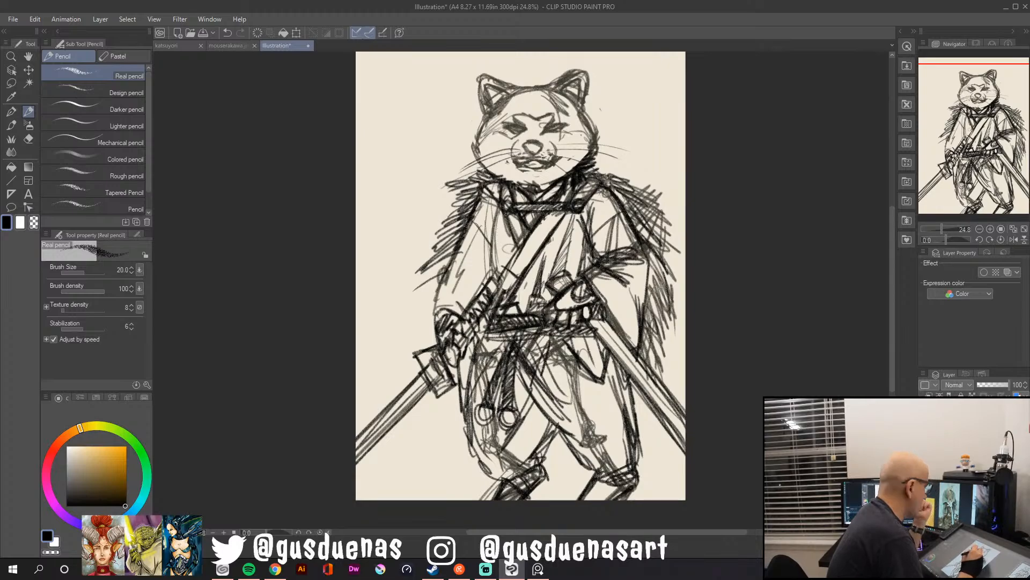
left_click_drag(497, 210, 478, 293)
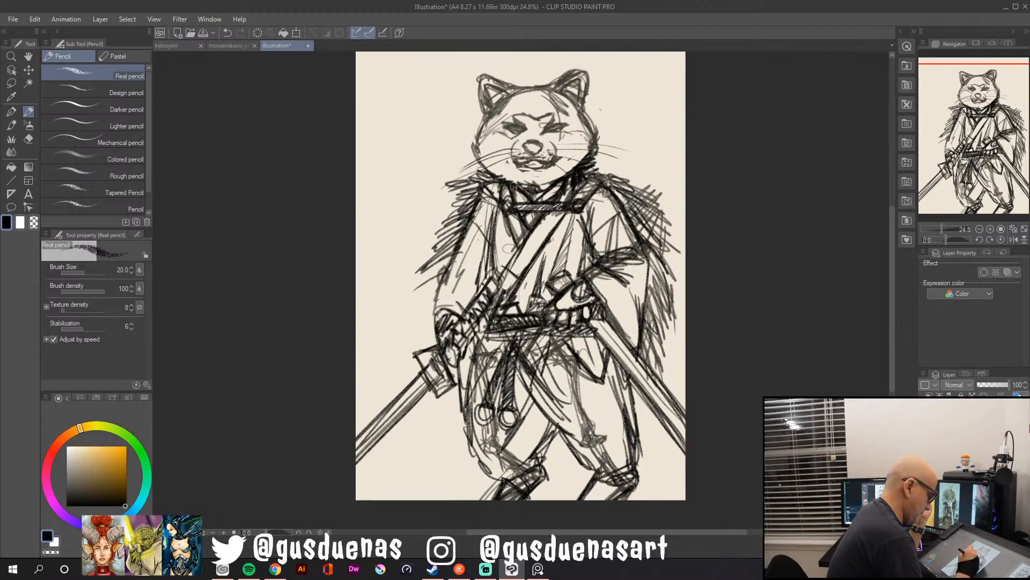
mouse_move(476, 232)
left_mouse_down()
mouse_move(457, 312)
mouse_move(468, 257)
left_mouse_up()
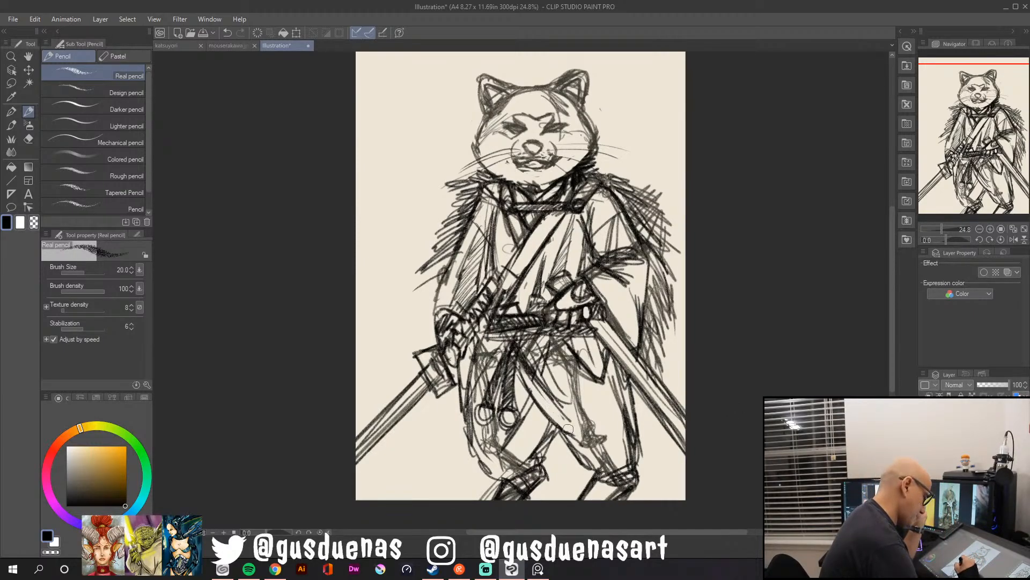
Clear the construction lines from the baggy trousers and draw short folds below the sash around its hanging ends.
left_click_drag(536, 369, 569, 418)
mouse_move(531, 348)
left_mouse_down()
mouse_move(553, 378)
mouse_move(539, 359)
mouse_move(547, 349)
mouse_move(574, 400)
left_mouse_up()
mouse_move(560, 351)
left_mouse_down()
mouse_move(606, 456)
mouse_move(609, 429)
mouse_move(568, 375)
mouse_move(559, 403)
mouse_move(576, 434)
mouse_move(531, 413)
mouse_move(515, 438)
mouse_move(487, 432)
mouse_move(486, 453)
mouse_move(486, 418)
mouse_move(512, 422)
mouse_move(497, 440)
mouse_move(532, 424)
mouse_move(535, 434)
mouse_move(500, 456)
mouse_move(507, 463)
mouse_move(532, 432)
mouse_move(487, 434)
mouse_move(479, 373)
mouse_move(476, 385)
mouse_move(491, 362)
left_mouse_up()
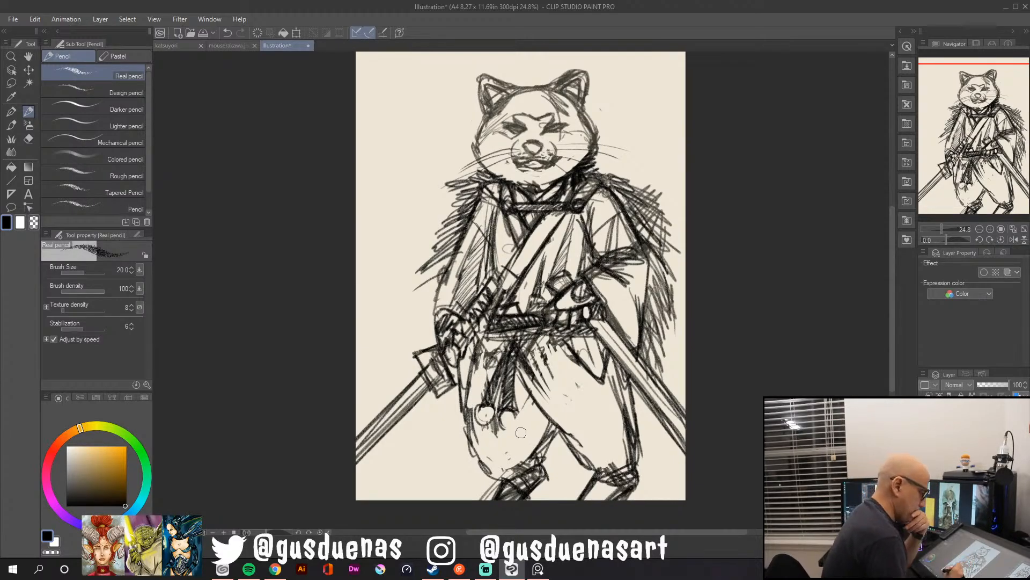
Refine the sleeves, clearing the inner lines of the bent arm and redrawing the folds at its elbow.
mouse_move(481, 234)
left_mouse_down()
mouse_move(467, 239)
mouse_move(457, 268)
mouse_move(471, 225)
left_mouse_up()
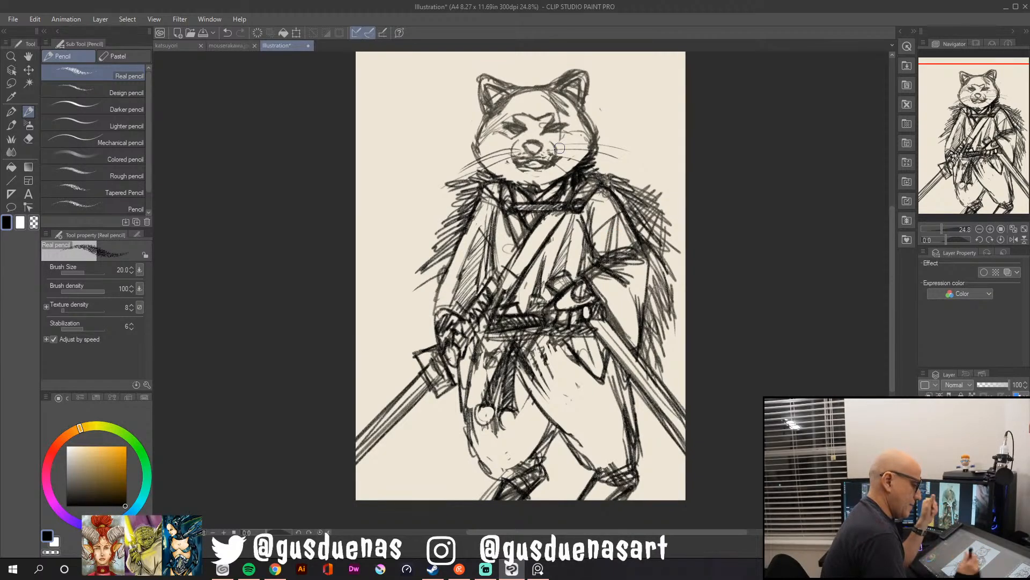
mouse_move(604, 223)
left_mouse_down()
mouse_move(654, 211)
mouse_move(639, 267)
mouse_move(607, 267)
mouse_move(639, 262)
mouse_move(630, 253)
mouse_move(608, 282)
mouse_move(633, 300)
mouse_move(615, 299)
mouse_move(622, 318)
mouse_move(637, 287)
mouse_move(601, 284)
mouse_move(637, 347)
mouse_move(645, 318)
mouse_move(615, 297)
mouse_move(614, 316)
mouse_move(609, 305)
mouse_move(634, 339)
mouse_move(628, 298)
left_mouse_up()
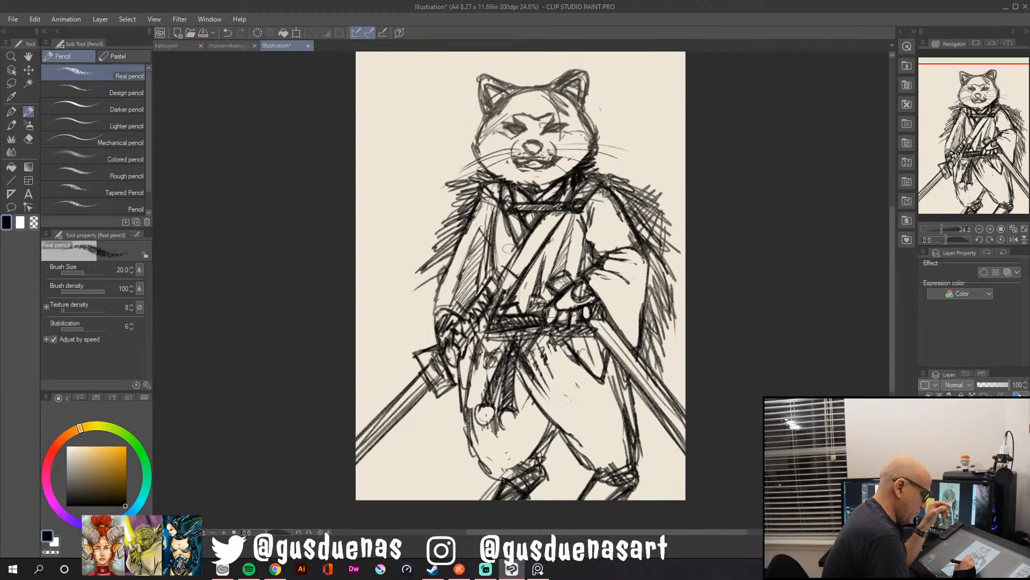
Define the fingers and knuckles of both hands gripping the swords, and reinforce the sword hilt and the kimono's inner edge.
left_click_drag(551, 316, 587, 313)
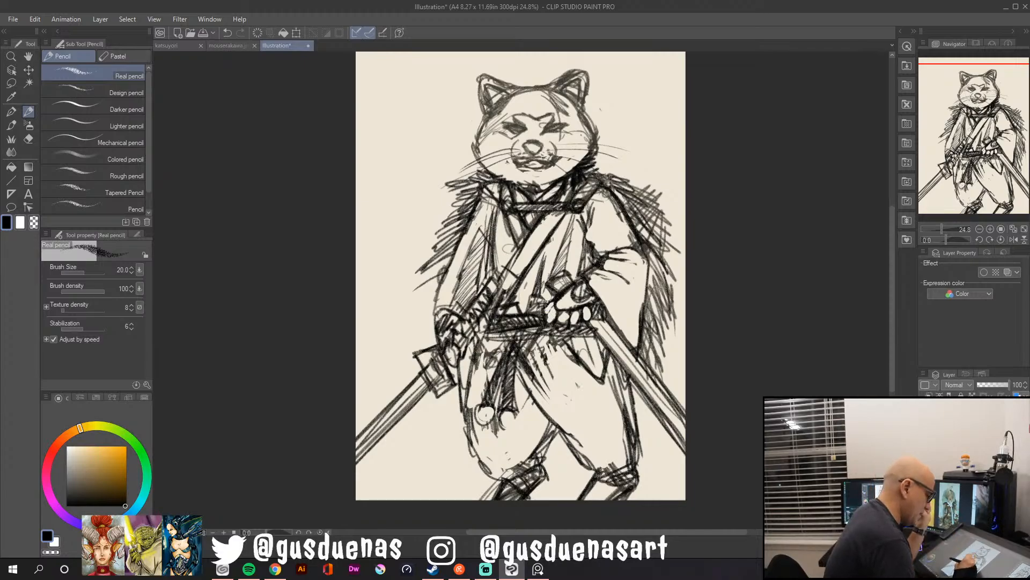
left_click_drag(550, 305, 553, 320)
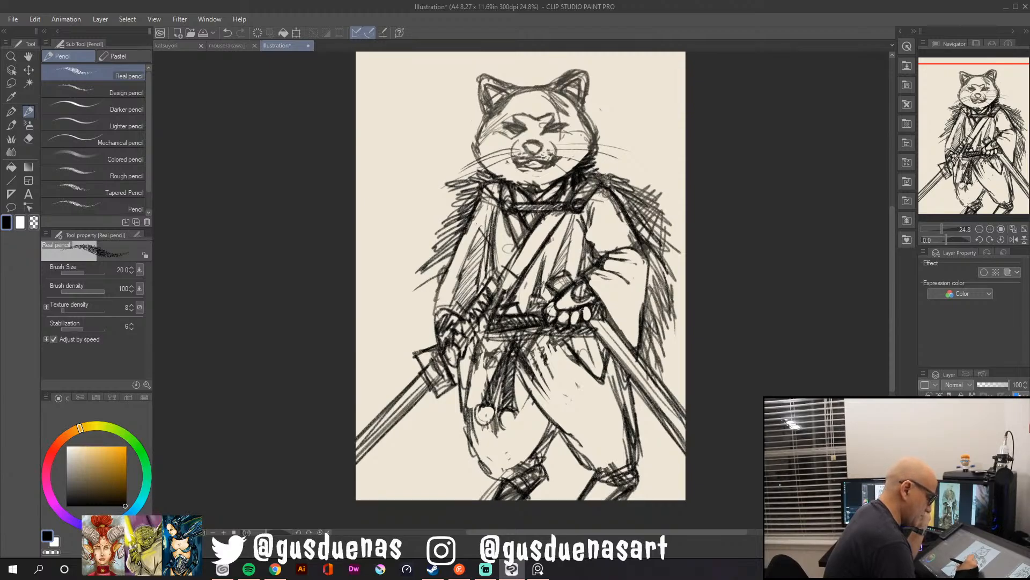
left_click_drag(586, 322, 592, 310)
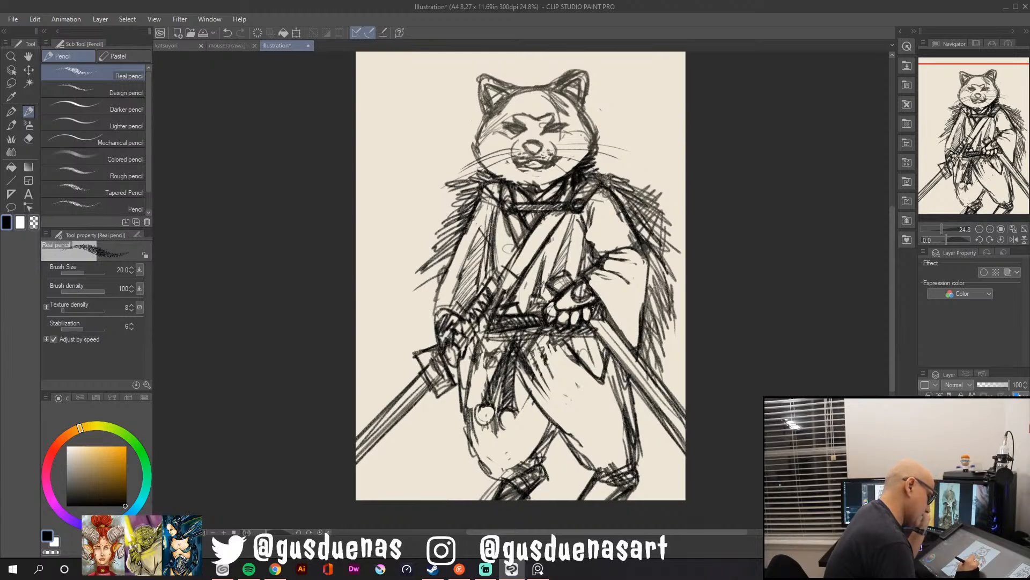
mouse_move(573, 291)
left_mouse_down()
mouse_move(584, 306)
mouse_move(591, 299)
left_mouse_up()
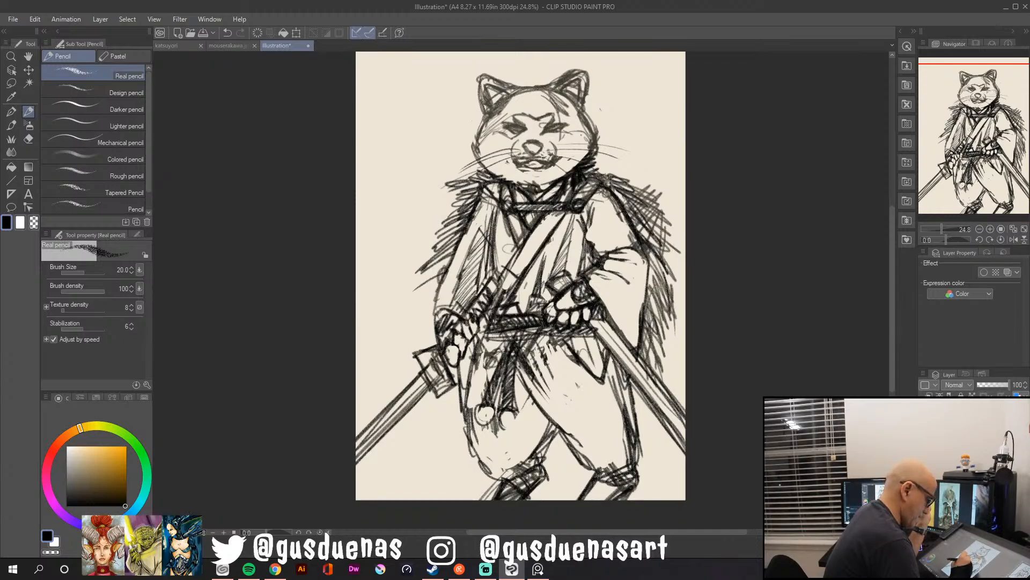
left_click_drag(465, 316, 489, 280)
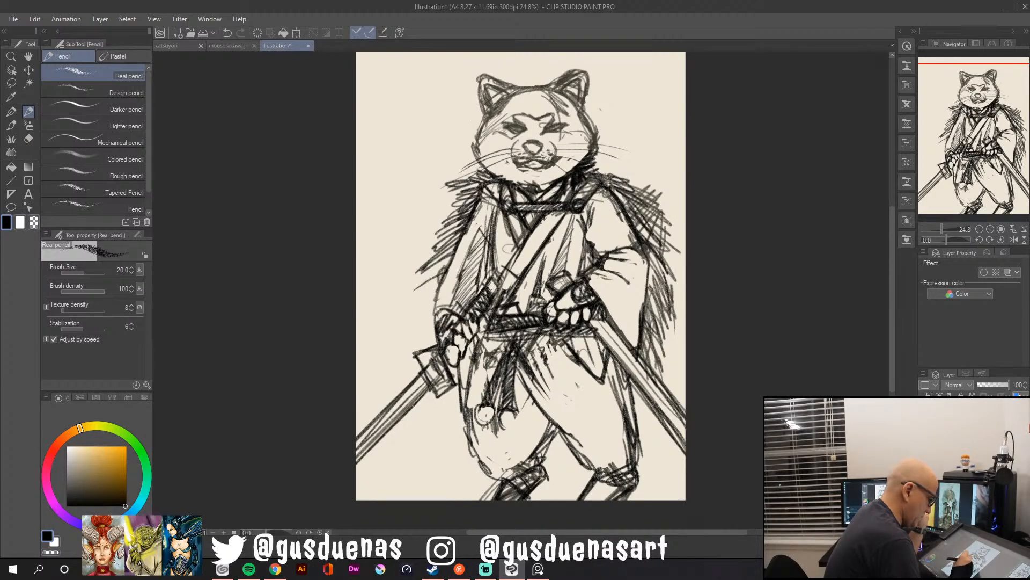
mouse_move(494, 247)
left_mouse_down()
mouse_move(493, 270)
mouse_move(502, 273)
left_mouse_up()
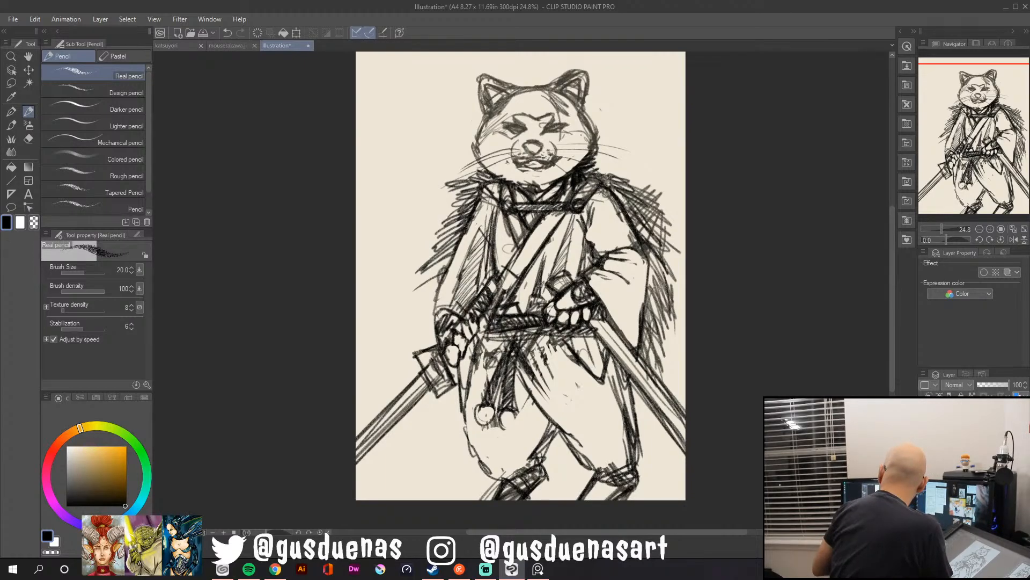
Switch to the reference board and examine the clothing and sword grips in the seated samurai and standing swordsman photos.
key("alt+Tab")
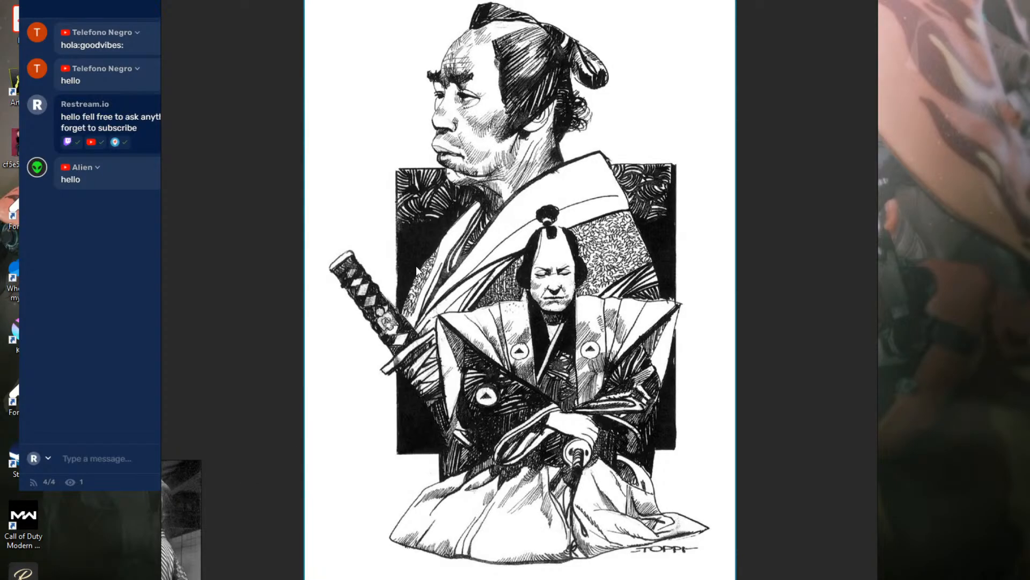
scroll(416, 265, "down", 5)
scroll(416, 267, "down", 1)
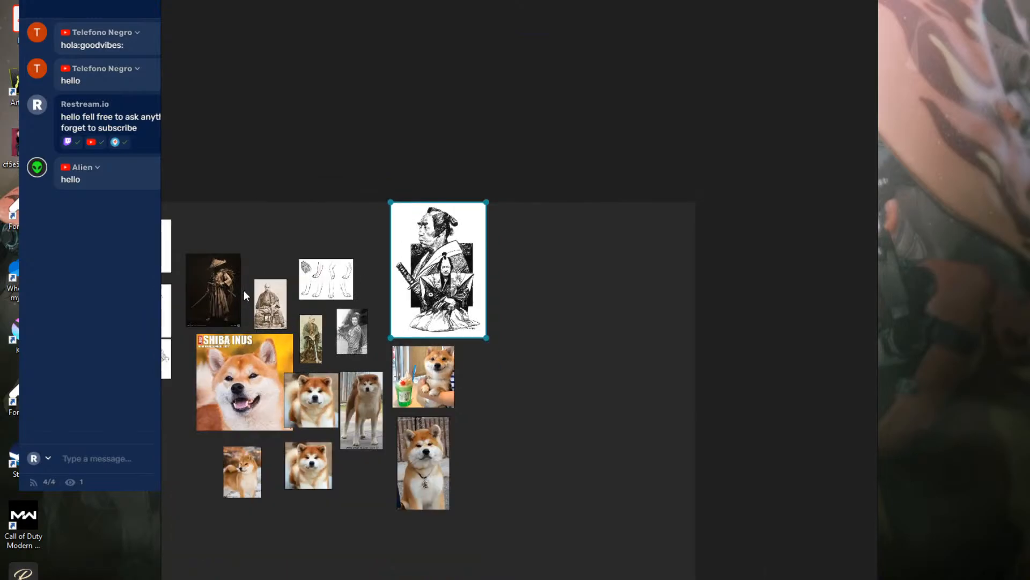
double_click(275, 294)
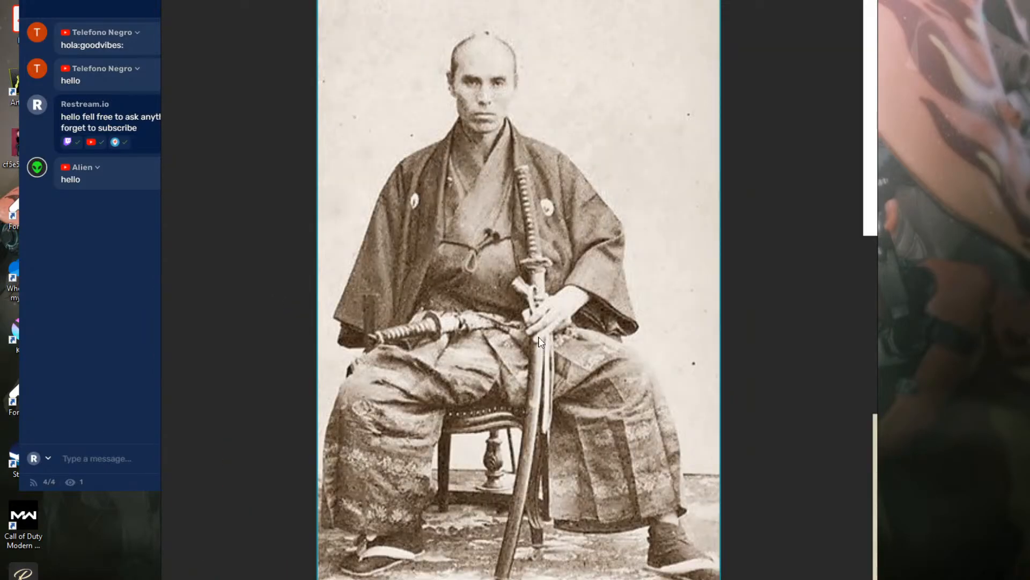
double_click(689, 345)
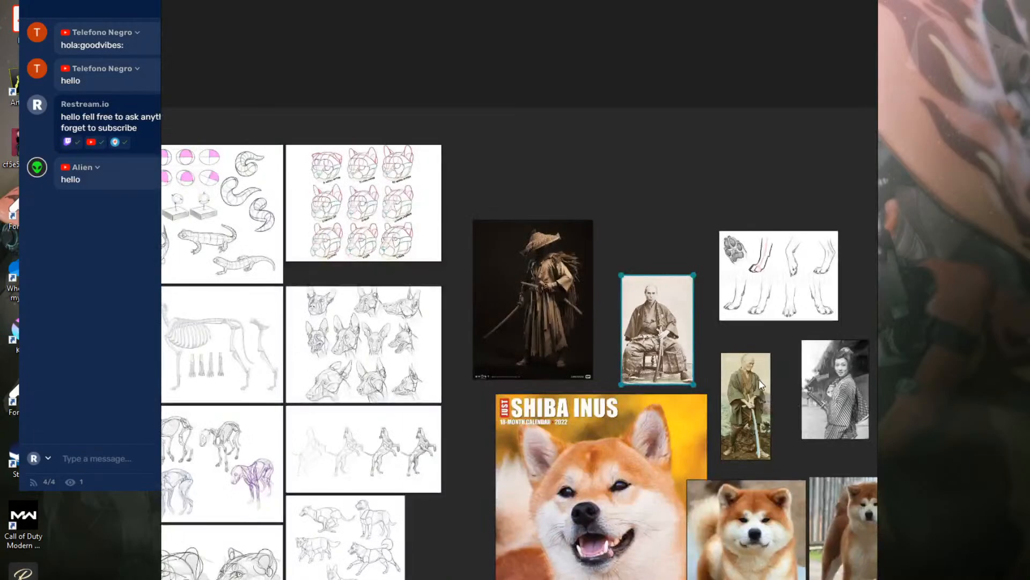
double_click(757, 376)
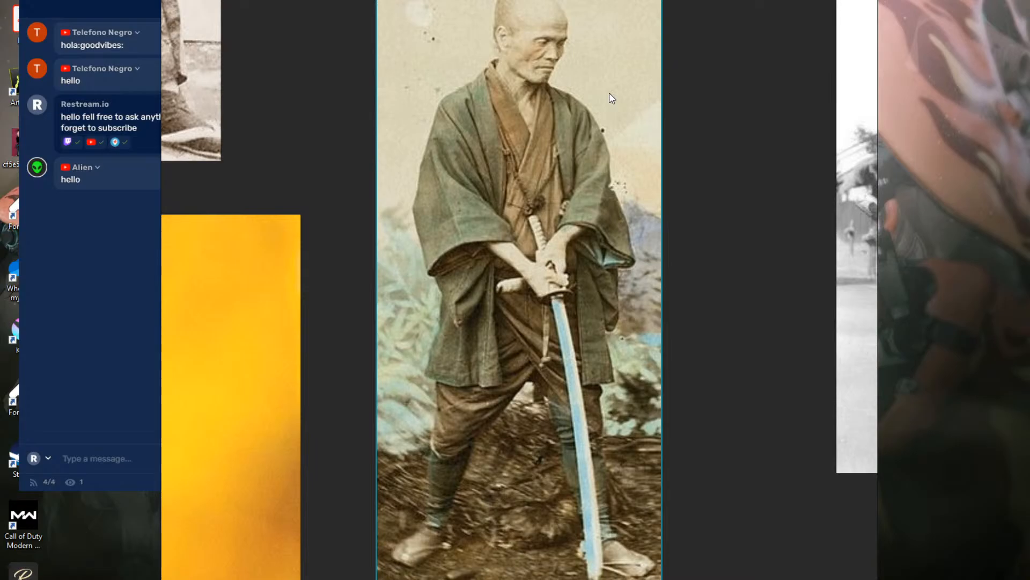
Examine the straw cape, wide sleeve, waist ties and swords in the photo of the straw-hatted samurai.
scroll(605, 103, "down", 10)
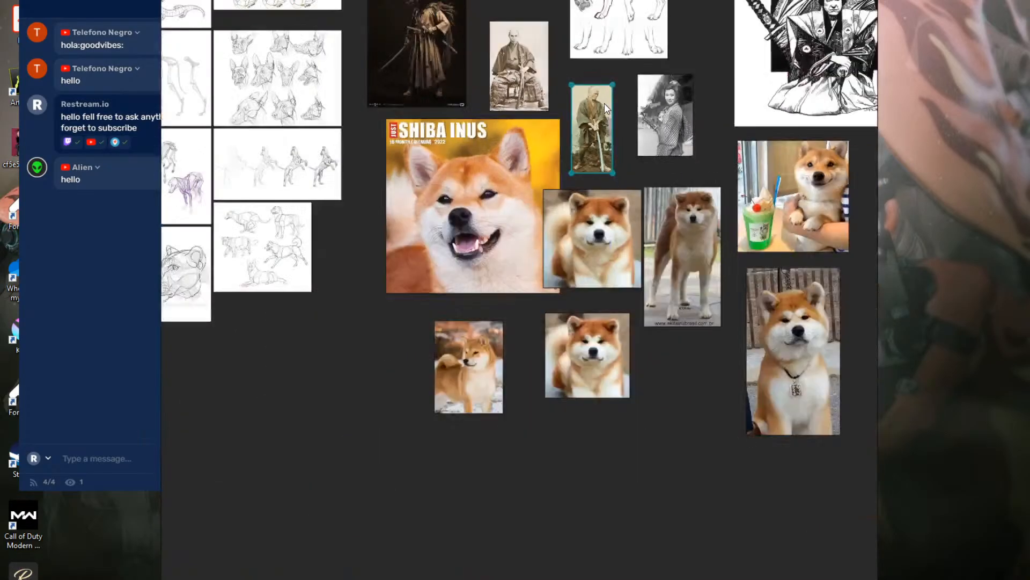
left_click(419, 37)
double_click(418, 32)
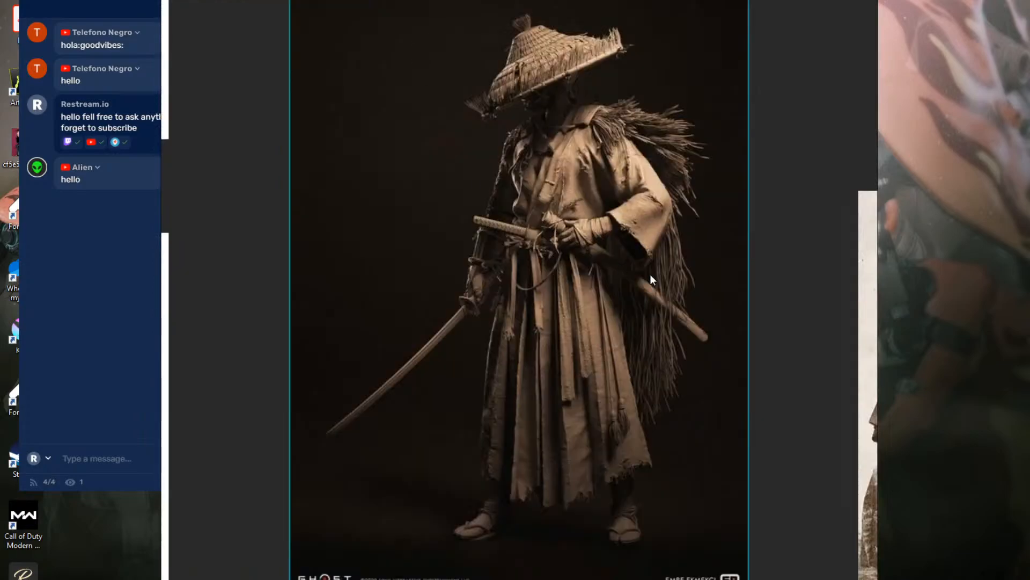
scroll(652, 279, "up", 3)
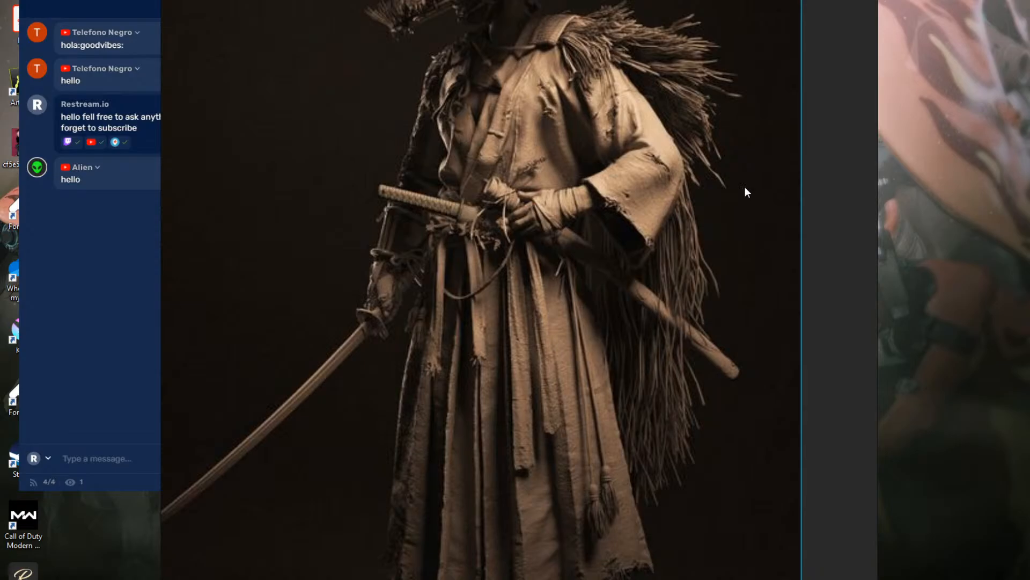
scroll(643, 360, "up", 5)
scroll(642, 360, "down", 10)
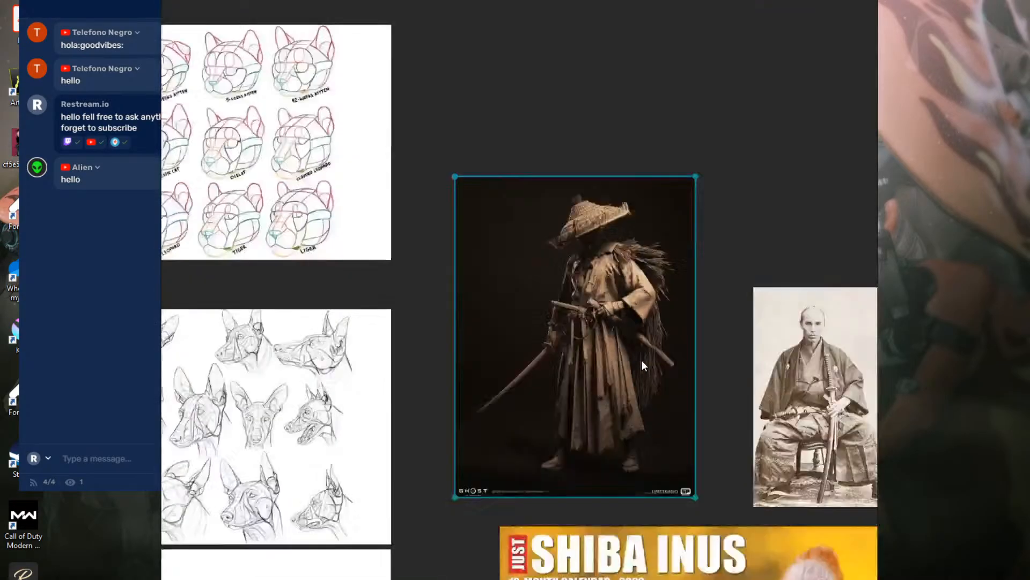
scroll(642, 361, "up", 3)
scroll(552, 144, "up", 4)
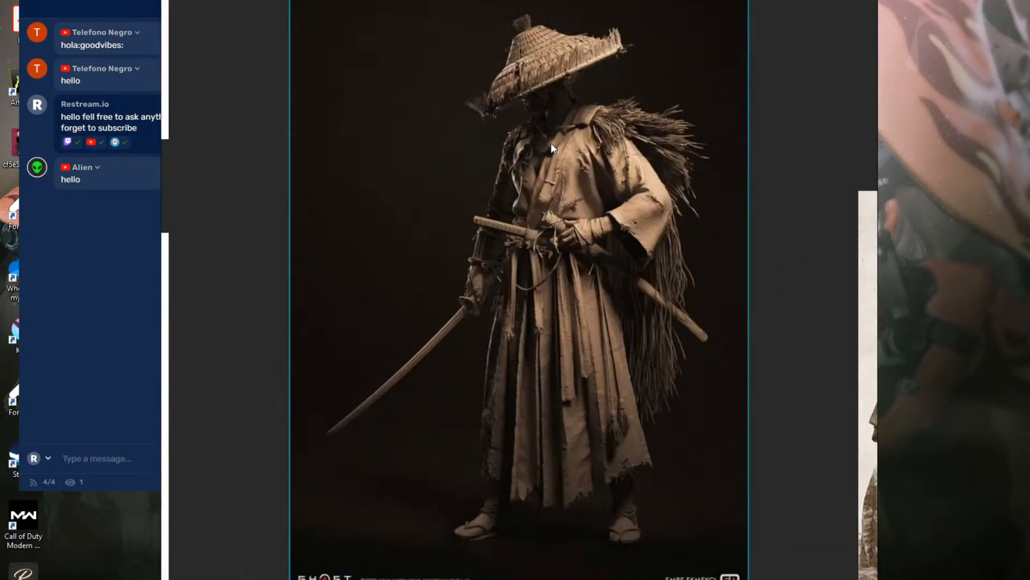
Examine the straw hat, collar and cape cord of the same samurai up close, and view the whole figure again.
scroll(551, 148, "up", 2)
left_click_drag(587, 88, 569, 488)
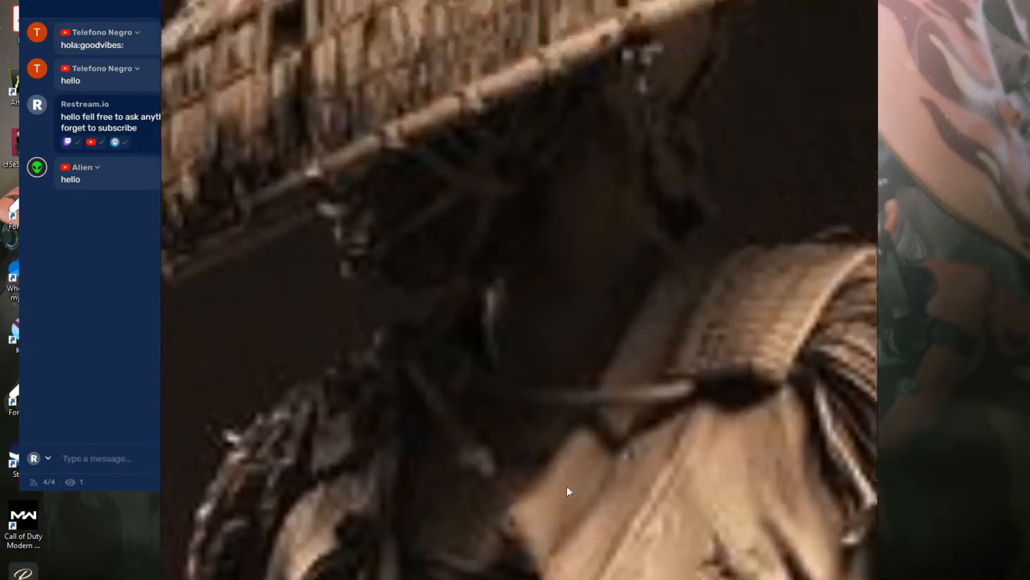
scroll(614, 572, "up", 3)
scroll(646, 378, "down", 5)
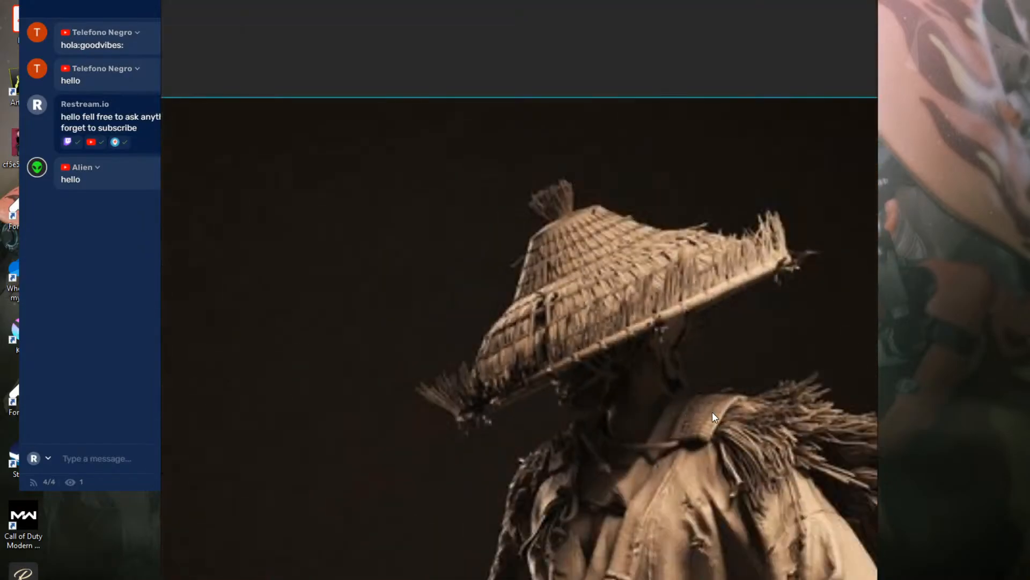
left_click_drag(713, 411, 668, 310)
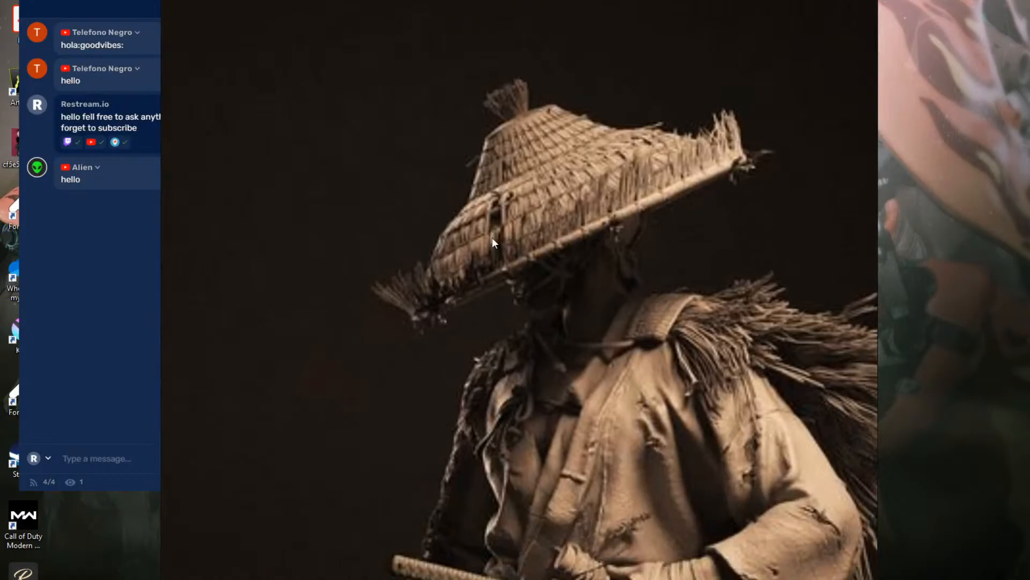
scroll(669, 414, "down", 5)
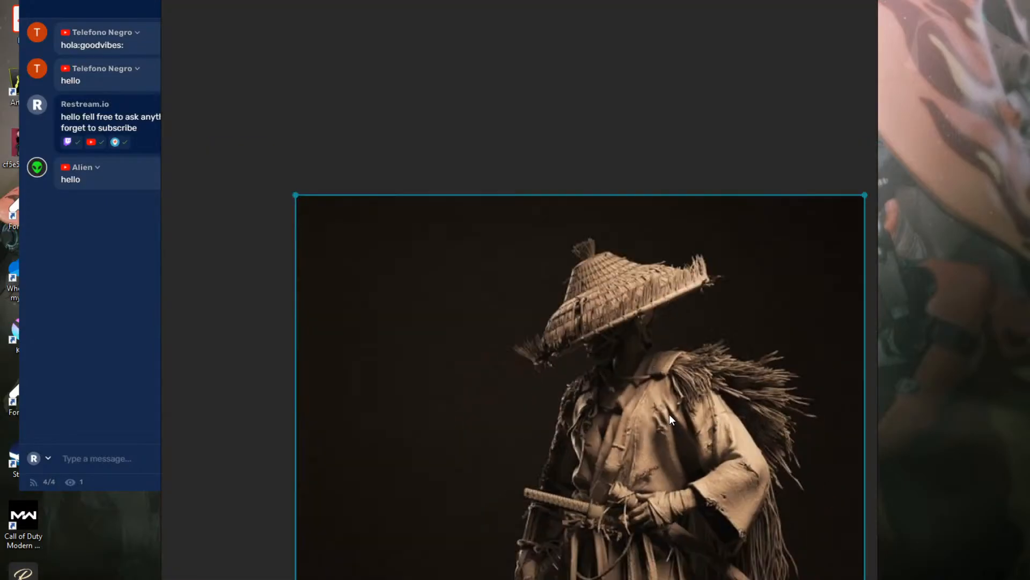
left_click_drag(716, 472, 669, 212)
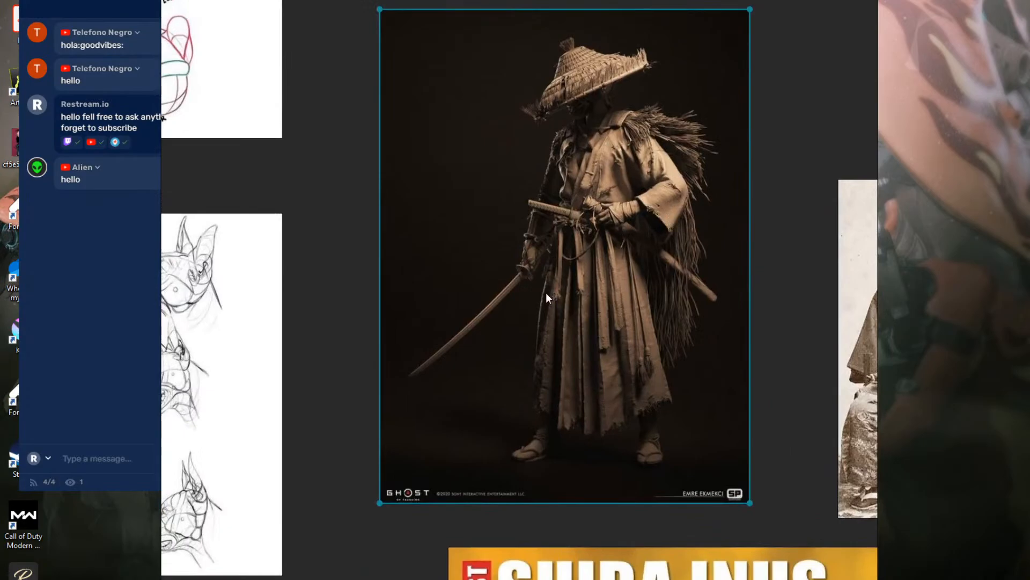
Examine the standing swordsman's robe and grip, and the Akita's eyes, nose and mouth in the close-up reference photo.
scroll(545, 292, "down", 8)
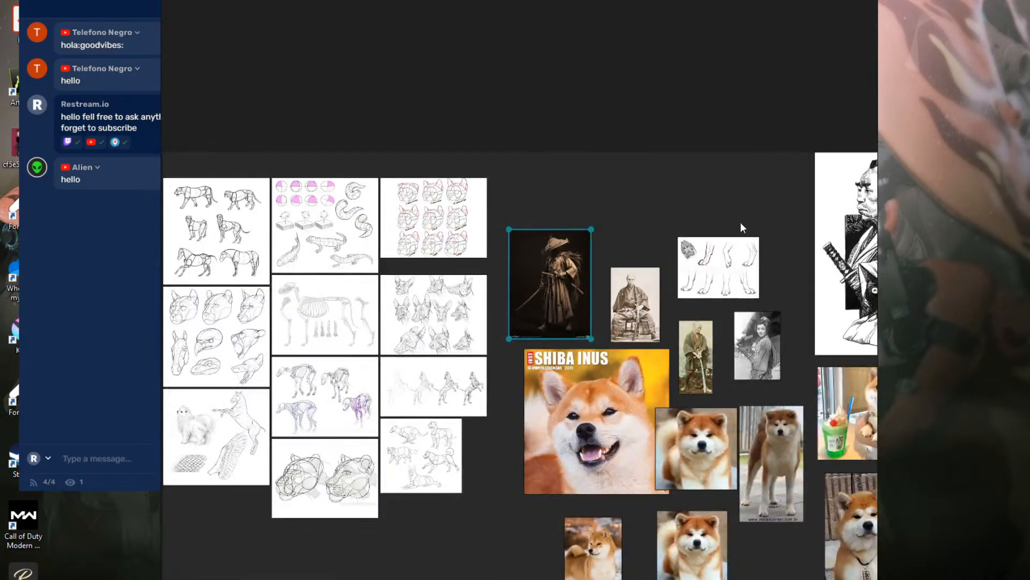
double_click(701, 354)
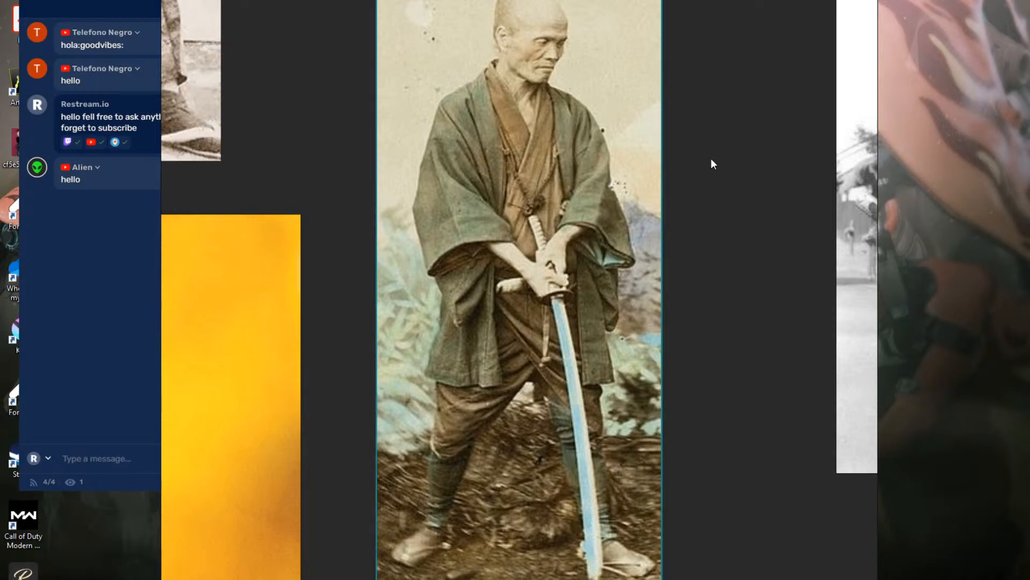
scroll(710, 161, "up", 3)
scroll(710, 161, "down", 8)
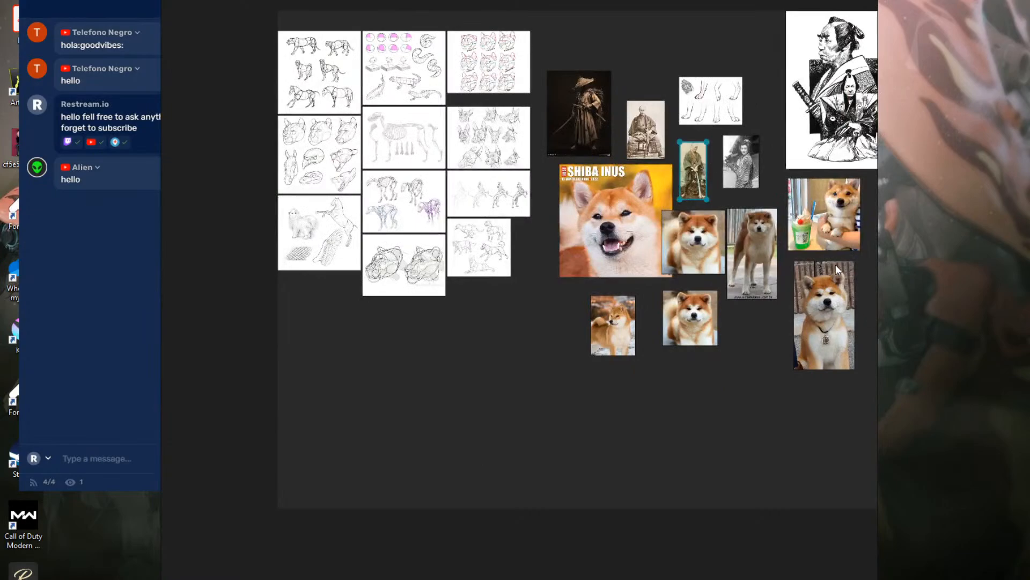
double_click(713, 245)
scroll(713, 250, "up", 2)
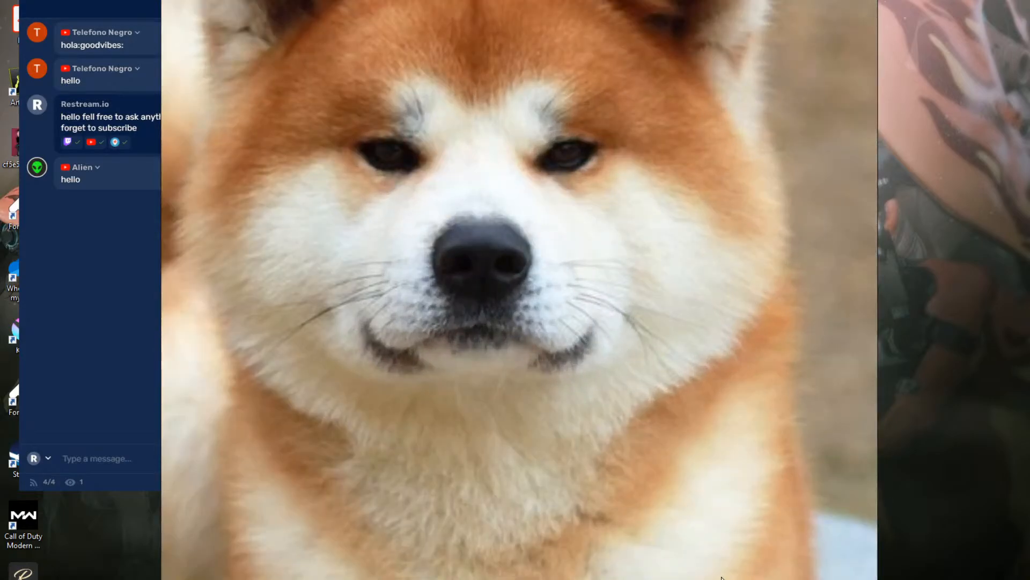
mouse_move(555, 579)
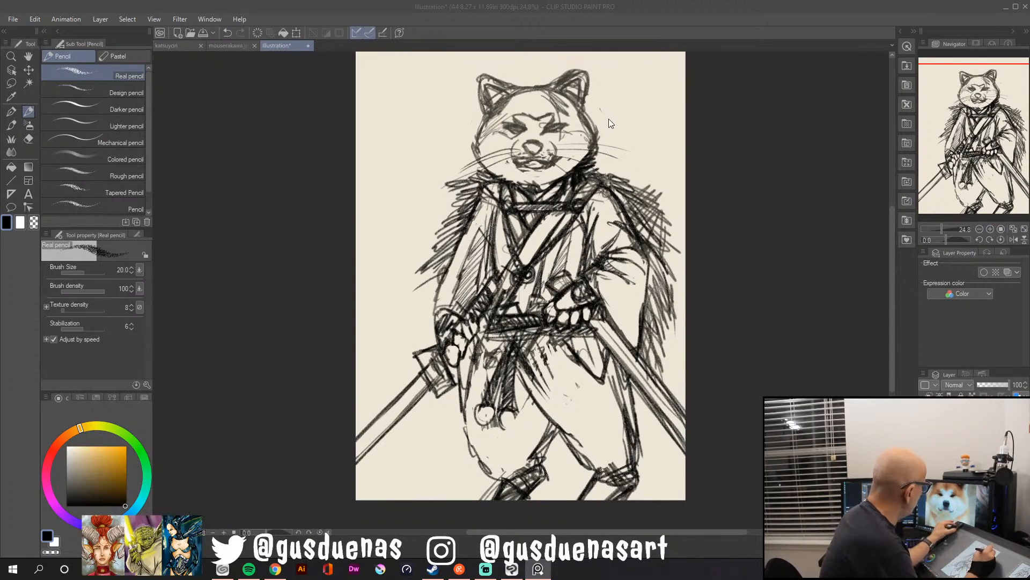
Return to the Clip Studio Paint drawing, set the pencil's brush size to 8.2 and define the lids and pupils of both eyes.
key("ctrl+minus")
key("ctrl+plus")
scroll(605, 125, "up", 8)
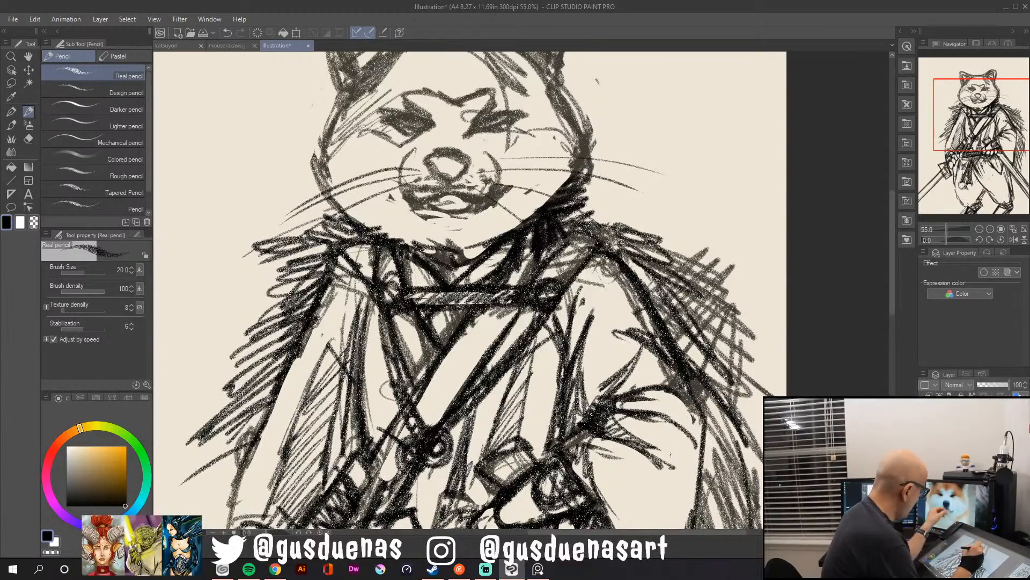
left_click_drag(83, 271, 79, 273)
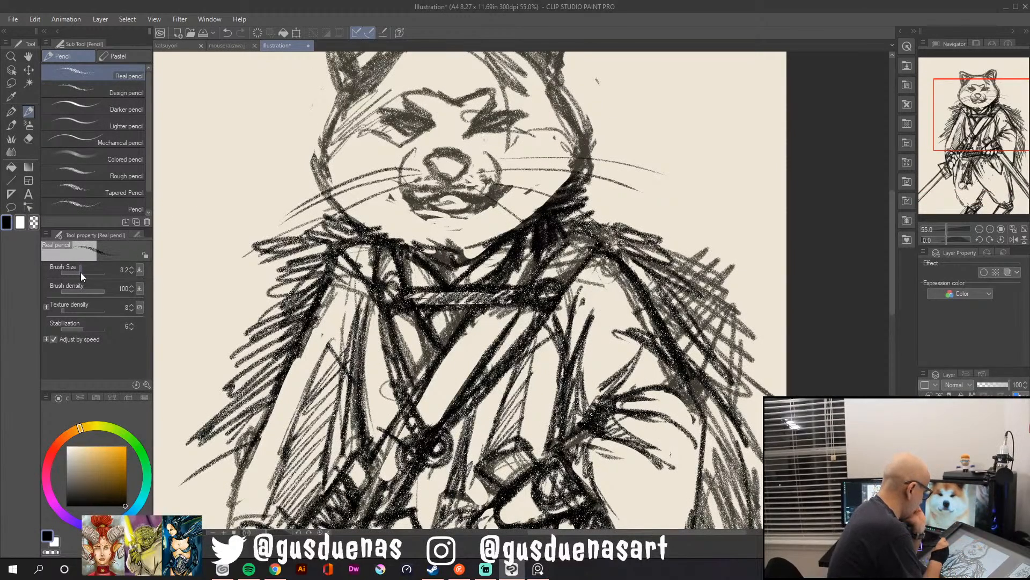
mouse_move(474, 128)
left_mouse_down()
mouse_move(510, 114)
mouse_move(477, 129)
left_mouse_up()
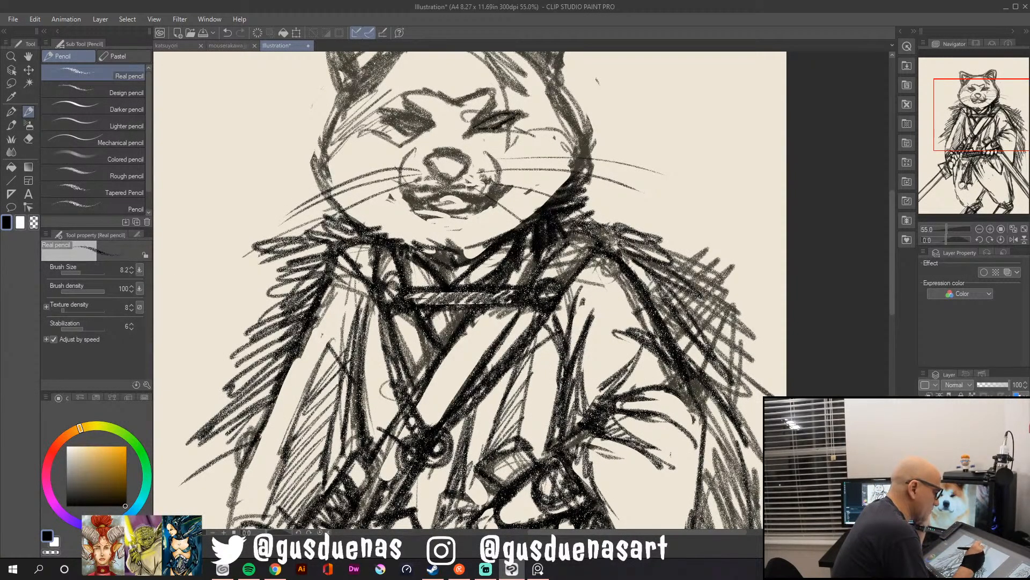
mouse_move(394, 117)
left_mouse_down()
mouse_move(417, 110)
mouse_move(433, 129)
mouse_move(390, 119)
mouse_move(409, 134)
mouse_move(402, 122)
mouse_move(417, 124)
left_mouse_up()
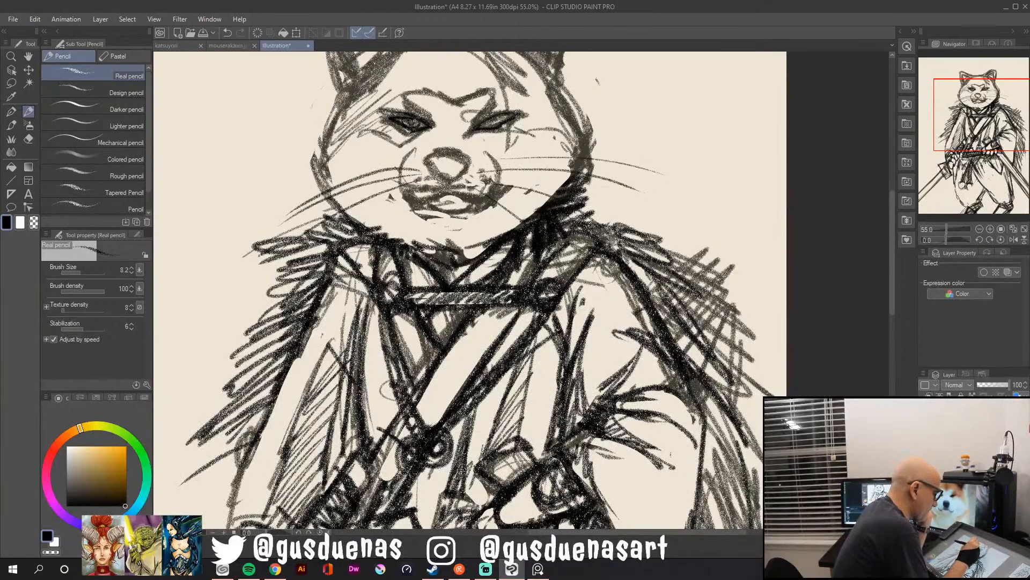
mouse_move(487, 118)
left_mouse_down()
mouse_move(497, 126)
mouse_move(506, 112)
mouse_move(498, 123)
left_mouse_up()
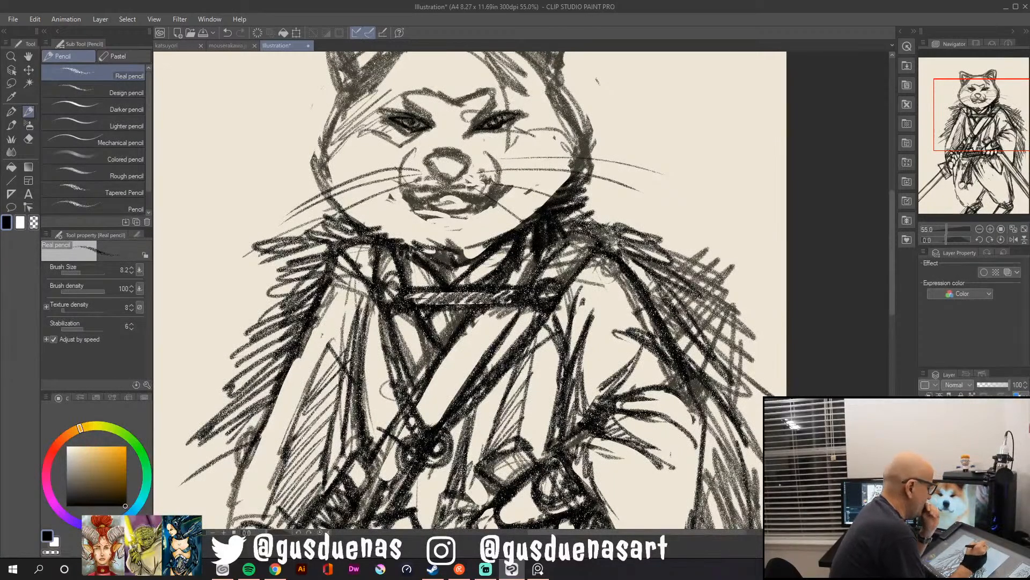
Darken the dog's nose with shaped nostrils and redraw the mouth line beneath it.
mouse_move(427, 160)
left_mouse_down()
mouse_move(450, 151)
mouse_move(470, 162)
left_mouse_up()
mouse_move(428, 161)
left_mouse_down()
mouse_move(442, 154)
mouse_move(439, 179)
mouse_move(452, 182)
mouse_move(469, 166)
mouse_move(446, 155)
left_mouse_up()
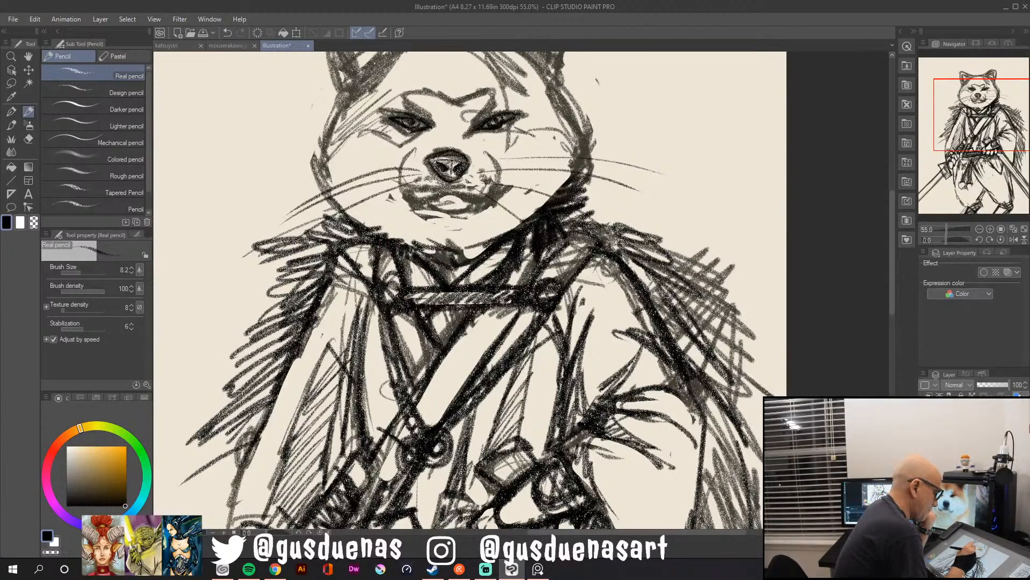
left_click(437, 184)
mouse_move(421, 199)
left_mouse_down()
mouse_move(492, 186)
mouse_move(408, 194)
mouse_move(462, 194)
left_mouse_up()
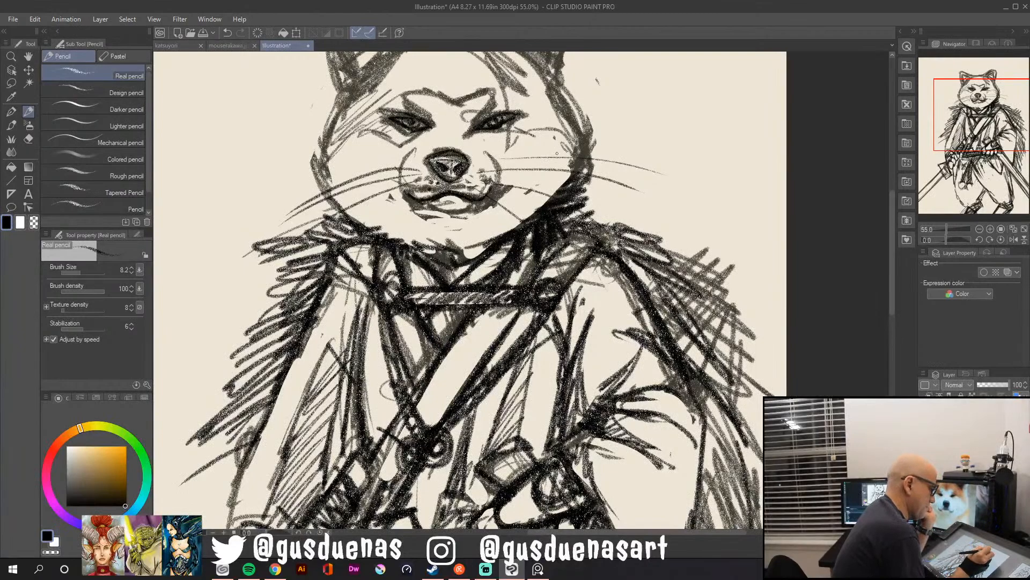
Add short fur strokes on the cheeks, jaw and chin, and whisker dots on the muzzle.
left_click_drag(478, 138, 572, 130)
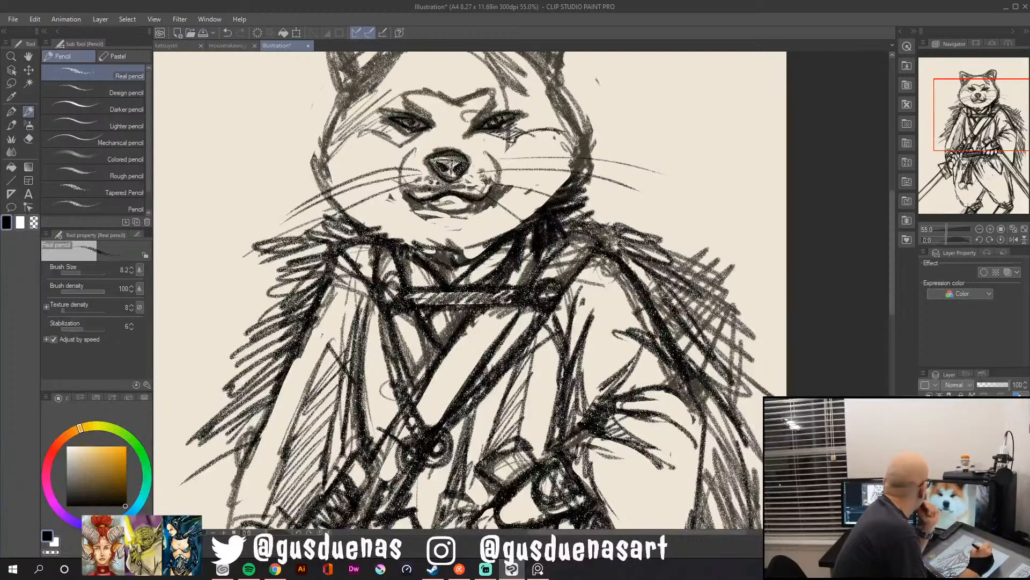
mouse_move(382, 195)
left_mouse_down()
mouse_move(433, 238)
mouse_move(504, 217)
mouse_move(525, 194)
left_mouse_up()
left_click_drag(477, 226, 498, 216)
left_click_drag(470, 228, 484, 217)
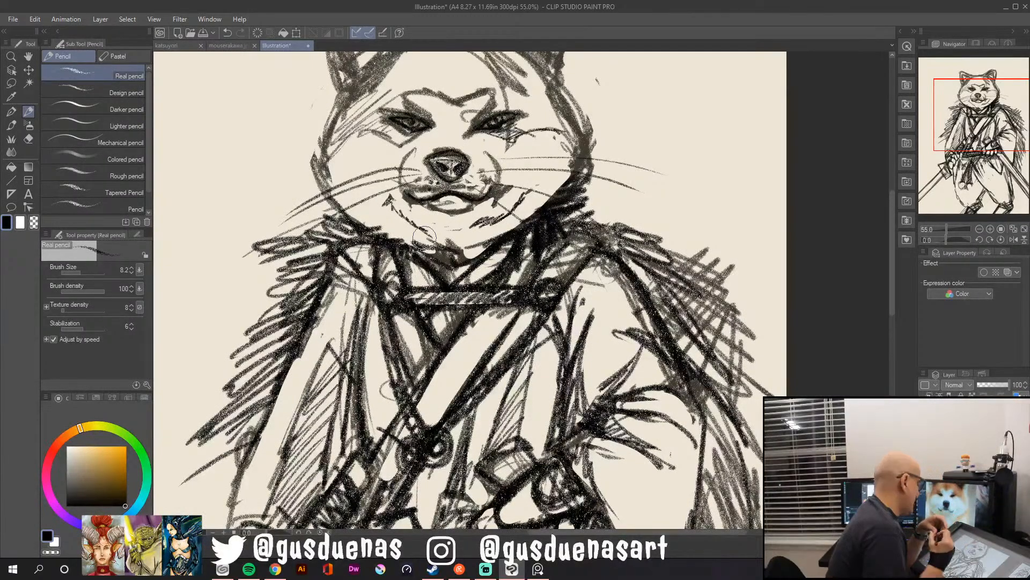
left_click_drag(432, 212, 482, 204)
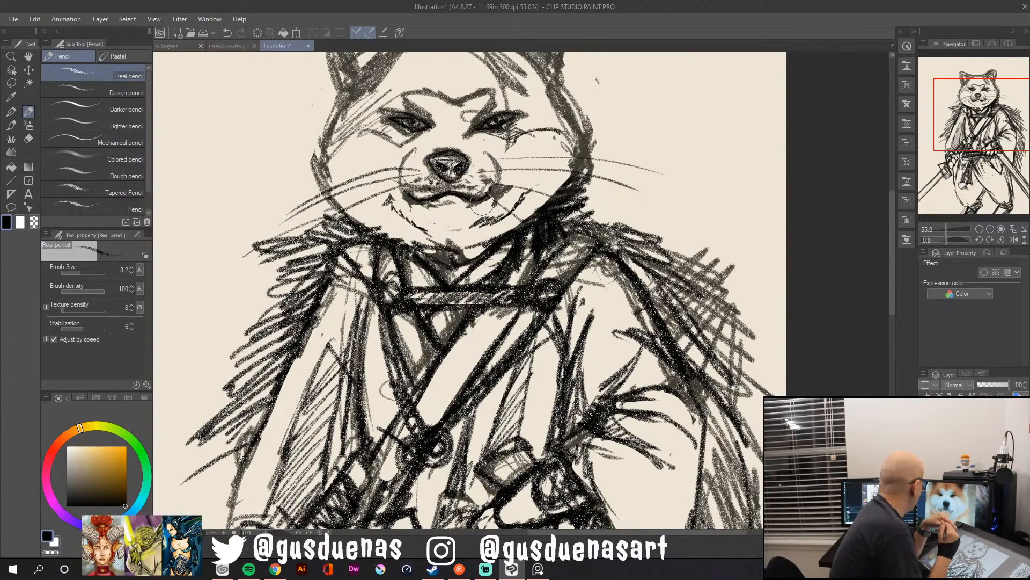
left_click_drag(425, 205, 436, 214)
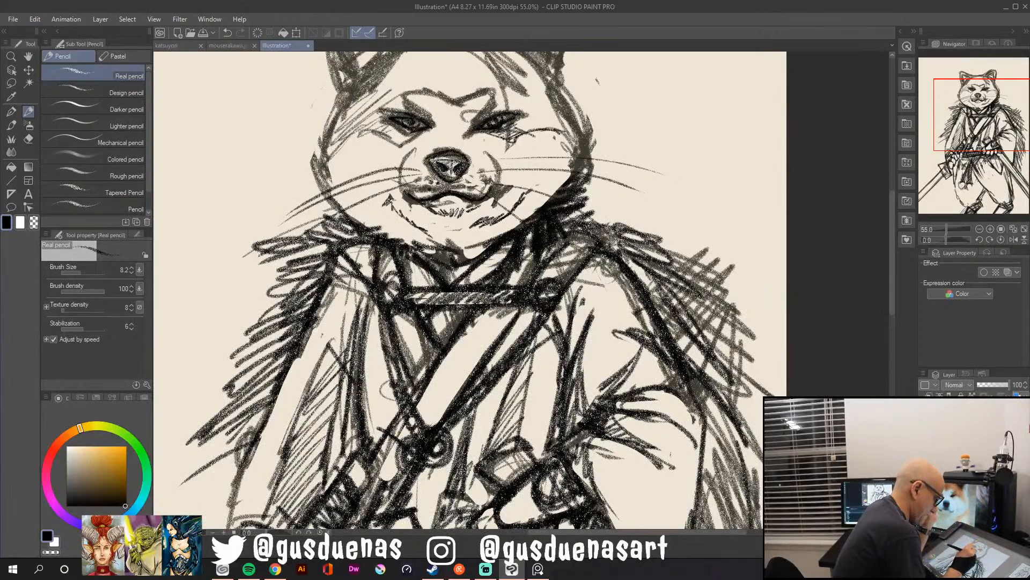
left_click_drag(418, 205, 441, 229)
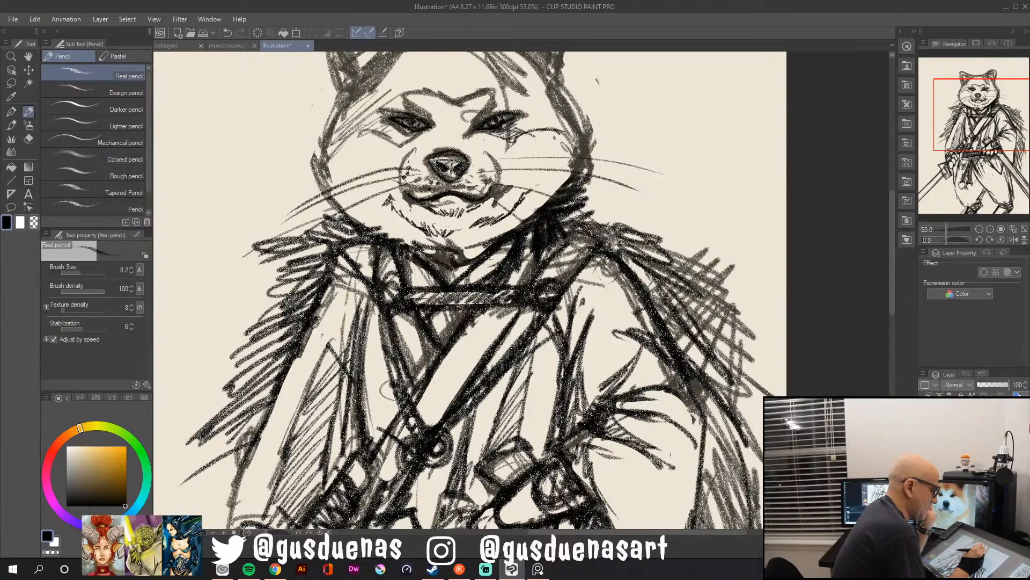
Hatch the dark fur markings around the eyes and across the forehead, and add fur tufts along the lower left jaw.
left_click_drag(416, 134, 346, 134)
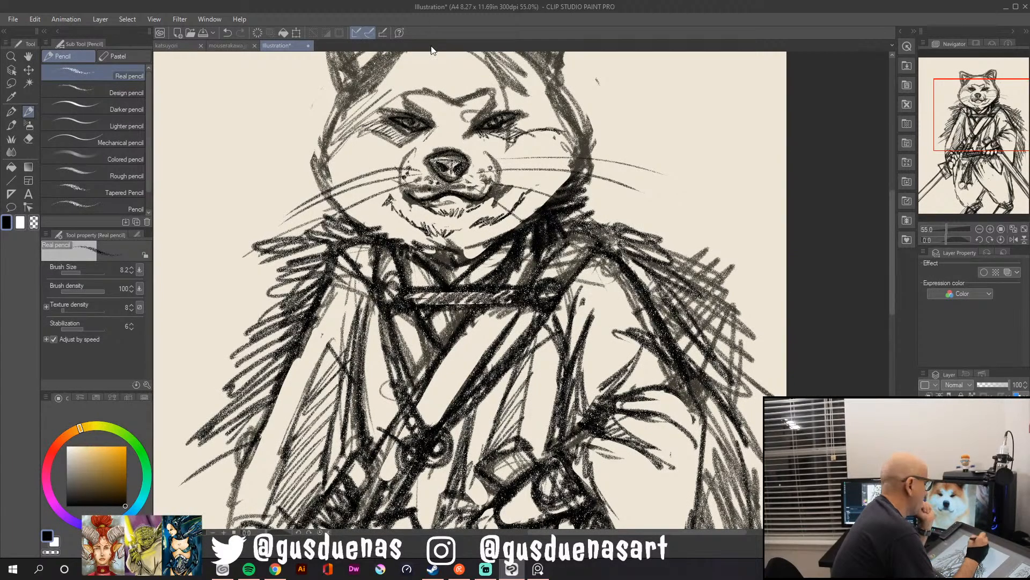
mouse_move(456, 54)
left_mouse_down()
mouse_move(450, 88)
mouse_move(387, 107)
mouse_move(307, 161)
left_mouse_up()
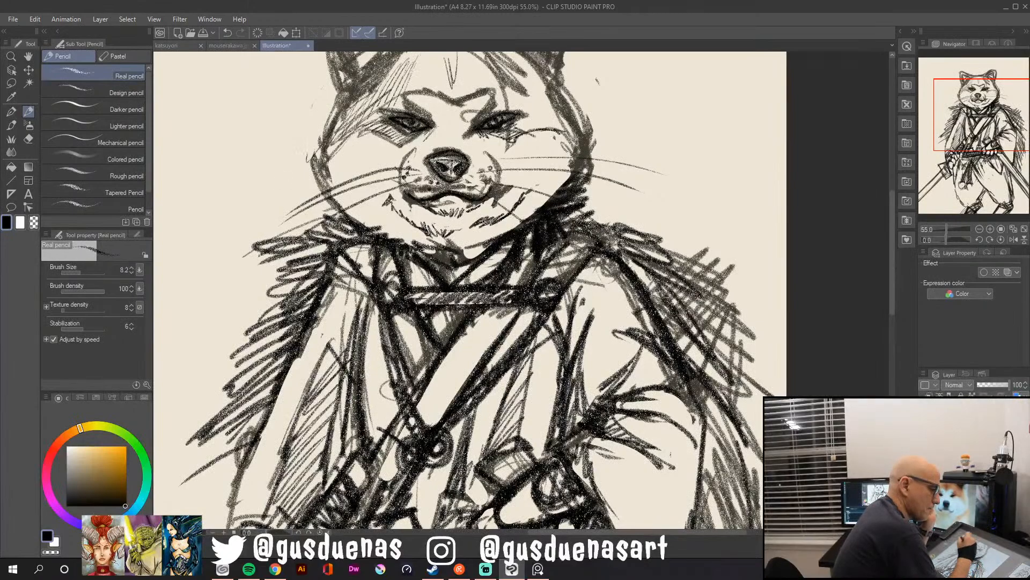
mouse_move(400, 55)
left_mouse_down()
mouse_move(432, 85)
mouse_move(462, 56)
mouse_move(480, 84)
mouse_move(472, 94)
mouse_move(504, 74)
mouse_move(499, 87)
left_mouse_up()
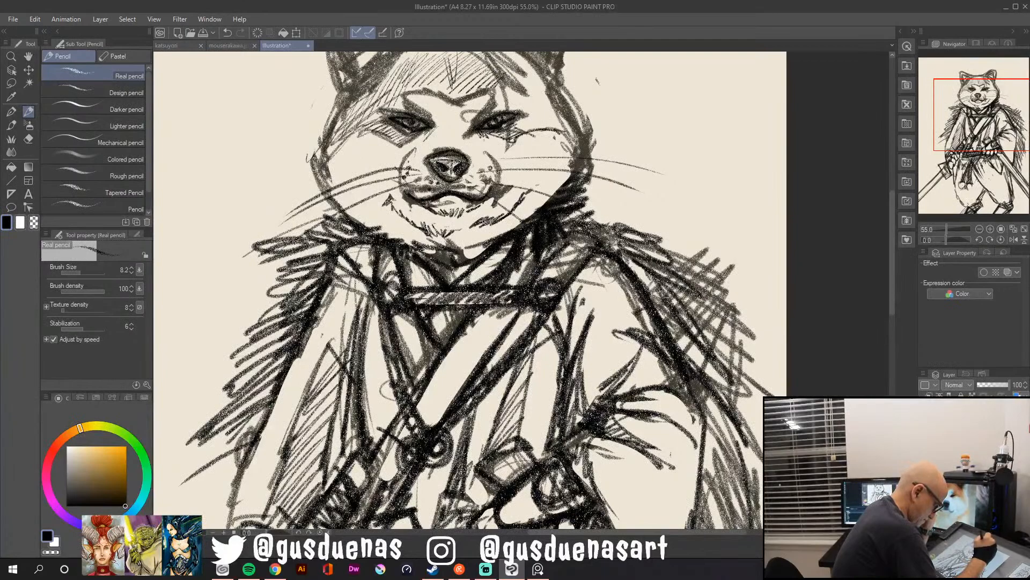
mouse_move(499, 87)
left_mouse_down()
mouse_move(518, 104)
mouse_move(542, 92)
mouse_move(534, 119)
mouse_move(558, 122)
mouse_move(547, 94)
mouse_move(513, 64)
left_mouse_up()
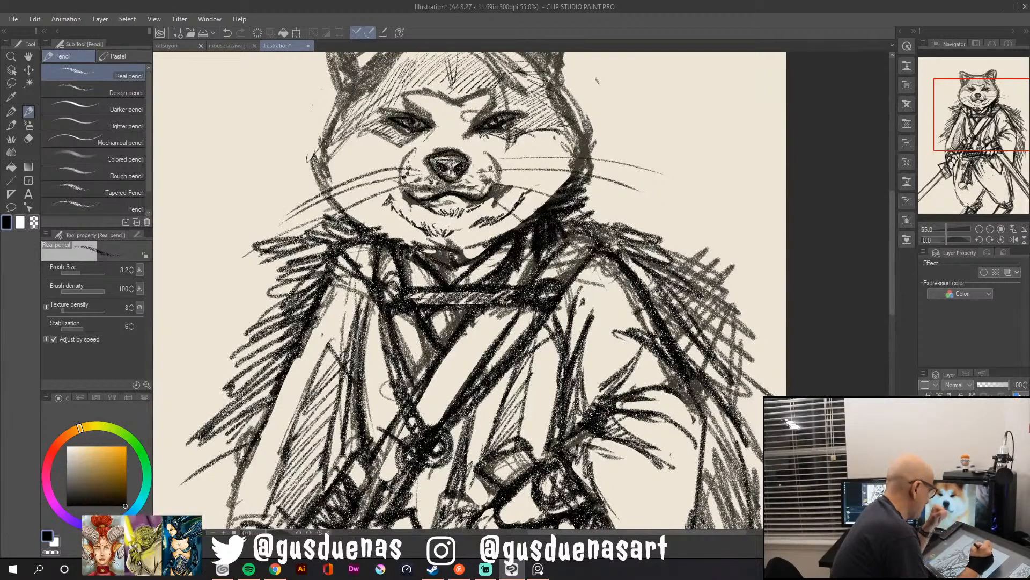
mouse_move(359, 228)
left_mouse_down()
mouse_move(398, 220)
mouse_move(402, 236)
mouse_move(395, 229)
left_mouse_up()
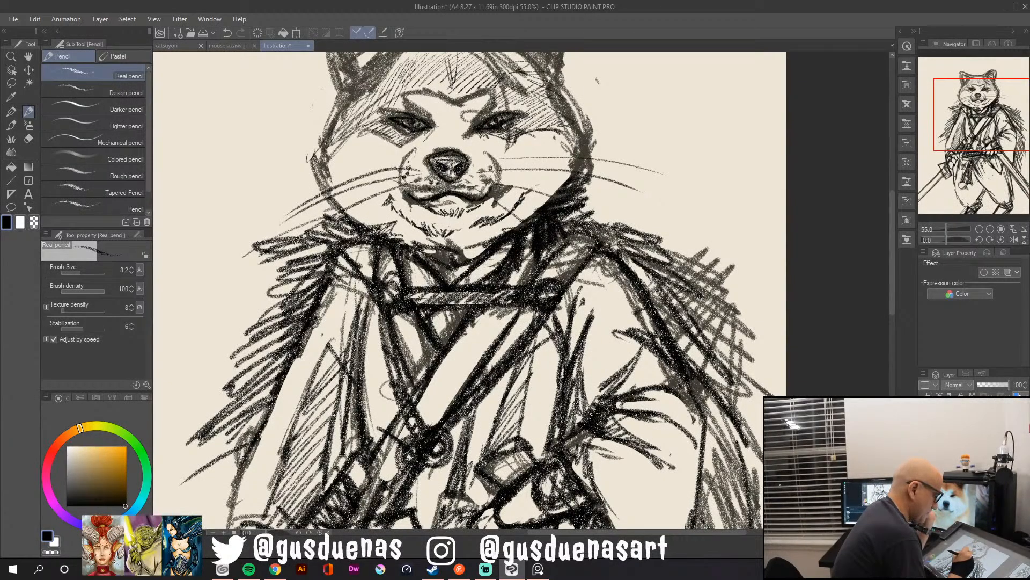
Clear the rough lines from the upper forehead and extend even fur hatching across the whole top of the head.
left_click_drag(893, 235, 893, 204)
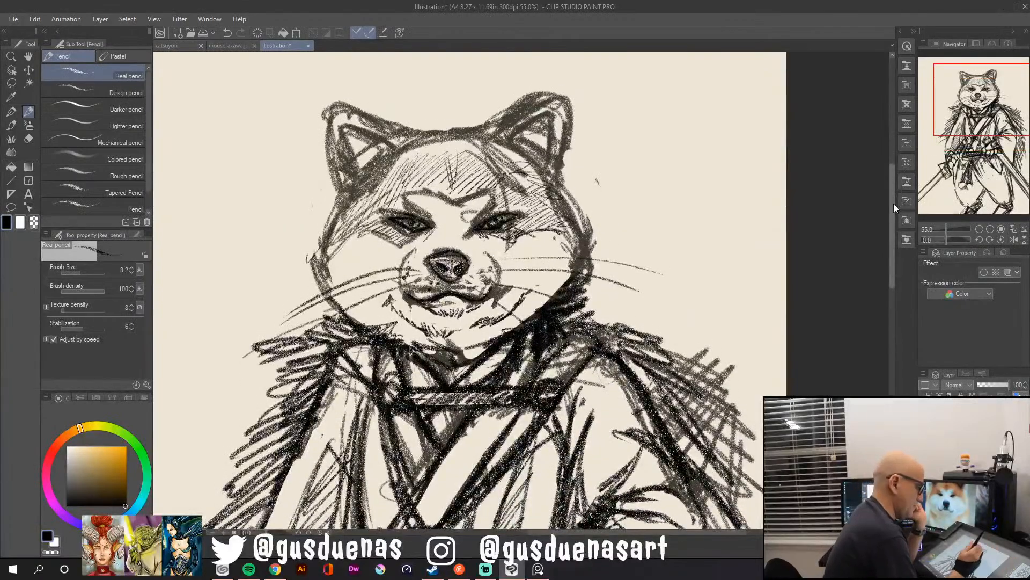
mouse_move(403, 161)
left_mouse_down()
mouse_move(360, 196)
mouse_move(416, 153)
left_mouse_up()
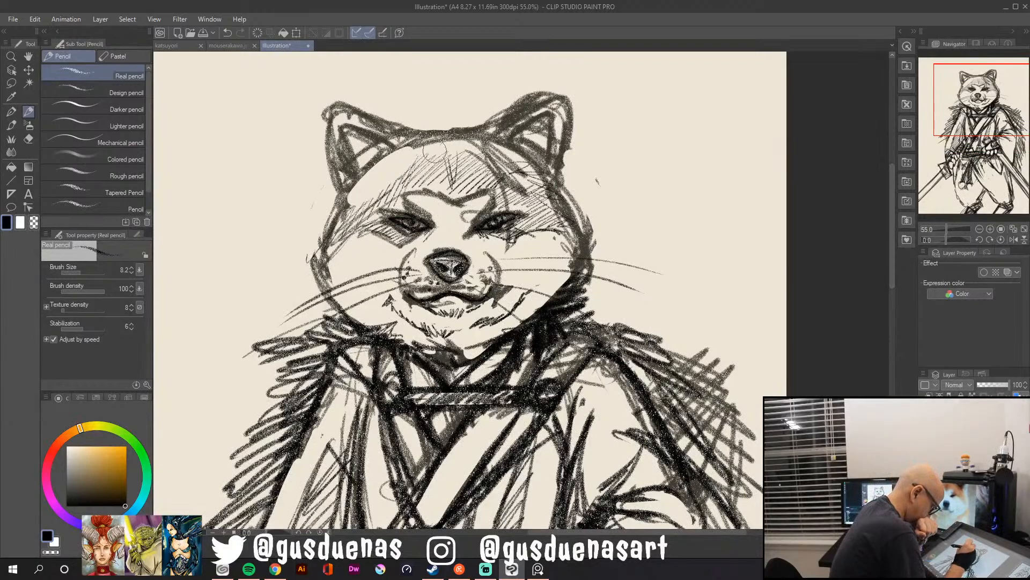
mouse_move(516, 146)
left_mouse_down()
mouse_move(514, 164)
mouse_move(540, 173)
mouse_move(523, 184)
left_mouse_up()
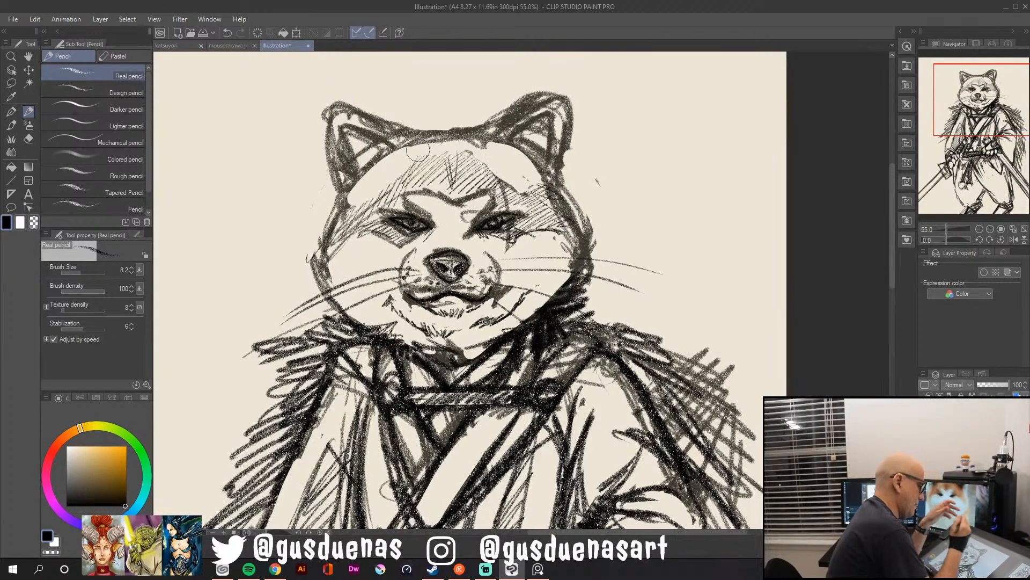
mouse_move(397, 153)
left_mouse_down()
mouse_move(348, 199)
mouse_move(408, 145)
mouse_move(336, 220)
mouse_move(346, 228)
mouse_move(375, 188)
mouse_move(400, 199)
left_mouse_up()
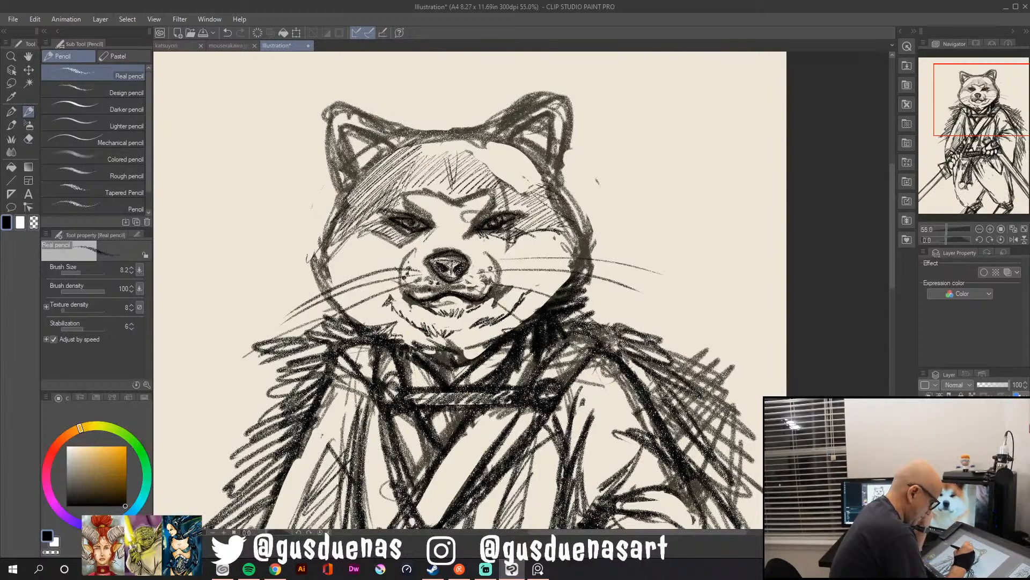
mouse_move(437, 142)
left_mouse_down()
mouse_move(400, 183)
mouse_move(467, 141)
mouse_move(424, 188)
mouse_move(488, 161)
mouse_move(456, 192)
mouse_move(470, 196)
left_mouse_up()
mouse_move(493, 144)
left_mouse_down()
mouse_move(483, 154)
mouse_move(531, 178)
mouse_move(507, 191)
mouse_move(542, 206)
mouse_move(523, 214)
mouse_move(550, 230)
mouse_move(538, 229)
left_mouse_up()
left_click_drag(566, 225, 553, 233)
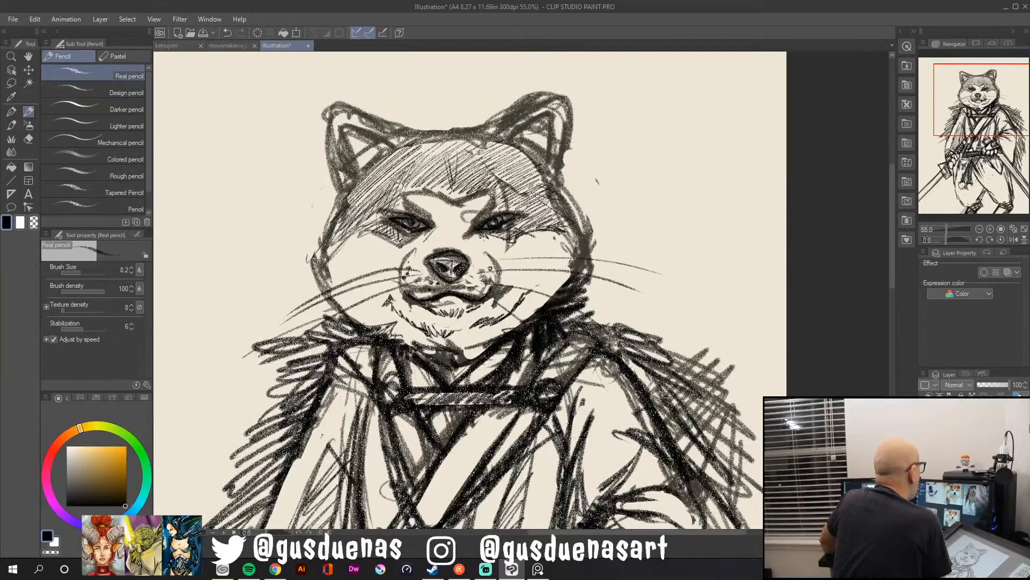
Check the Akita reference, clean and redraw the inside of the left ear, and sharpen the head contour between the ears.
key("alt+Tab")
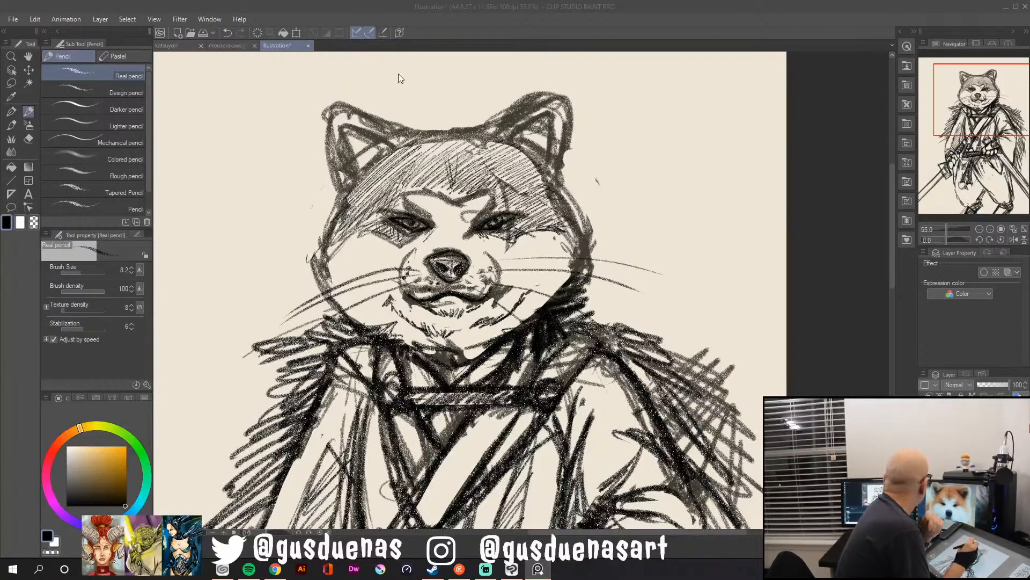
key("alt+Tab")
mouse_move(415, 140)
left_mouse_down()
mouse_move(359, 181)
mouse_move(379, 149)
mouse_move(354, 161)
mouse_move(369, 147)
left_mouse_up()
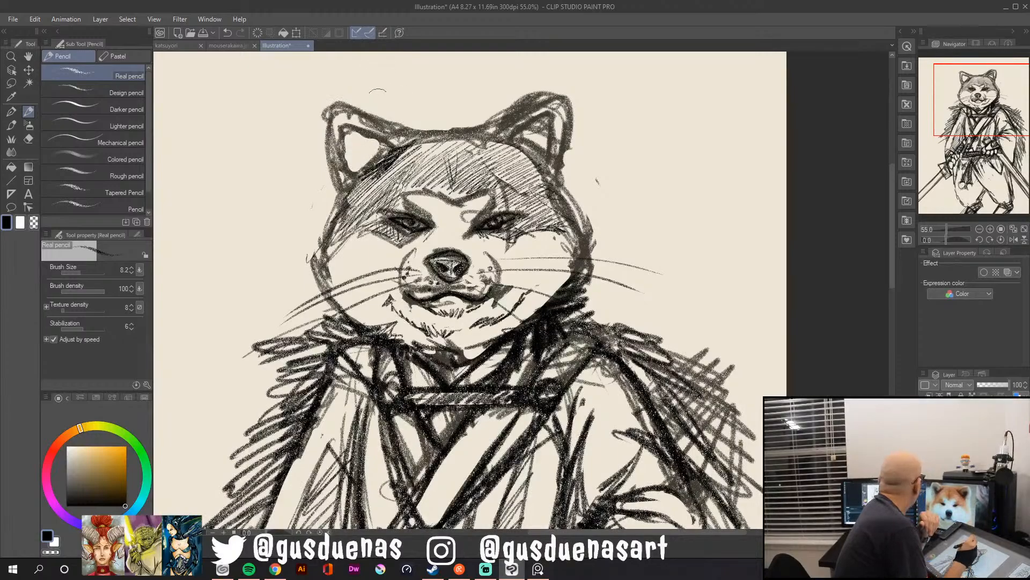
mouse_move(391, 132)
left_mouse_down()
mouse_move(397, 141)
mouse_move(421, 127)
mouse_move(480, 131)
left_mouse_up()
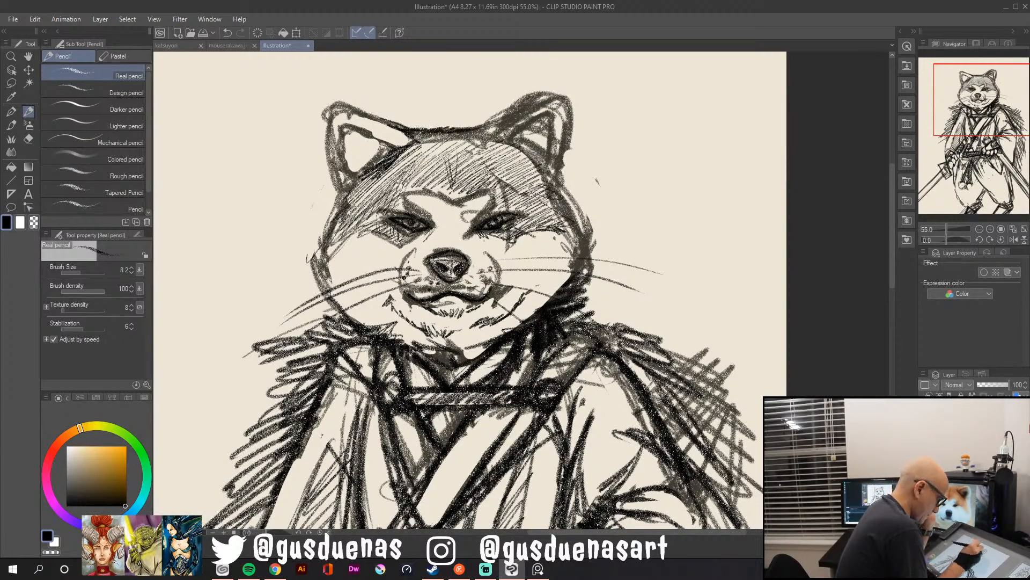
Trim the right ear to a more pointed shape and redraw its outline down to the side of the head.
mouse_move(491, 121)
left_mouse_down()
mouse_move(548, 95)
mouse_move(524, 98)
mouse_move(572, 147)
left_mouse_up()
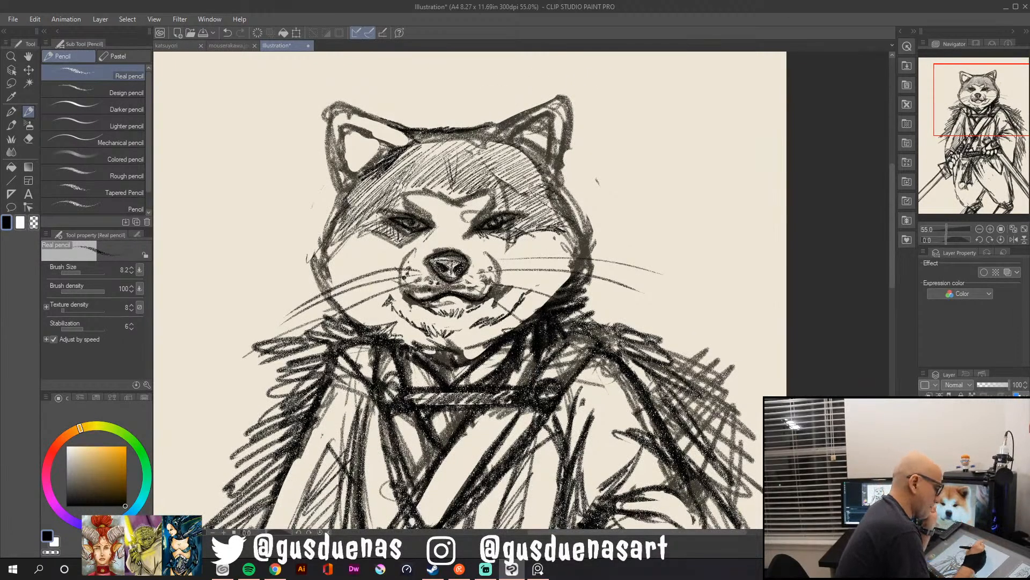
left_click_drag(491, 127, 566, 95)
left_click_drag(488, 126, 512, 111)
left_click_drag(560, 143, 571, 193)
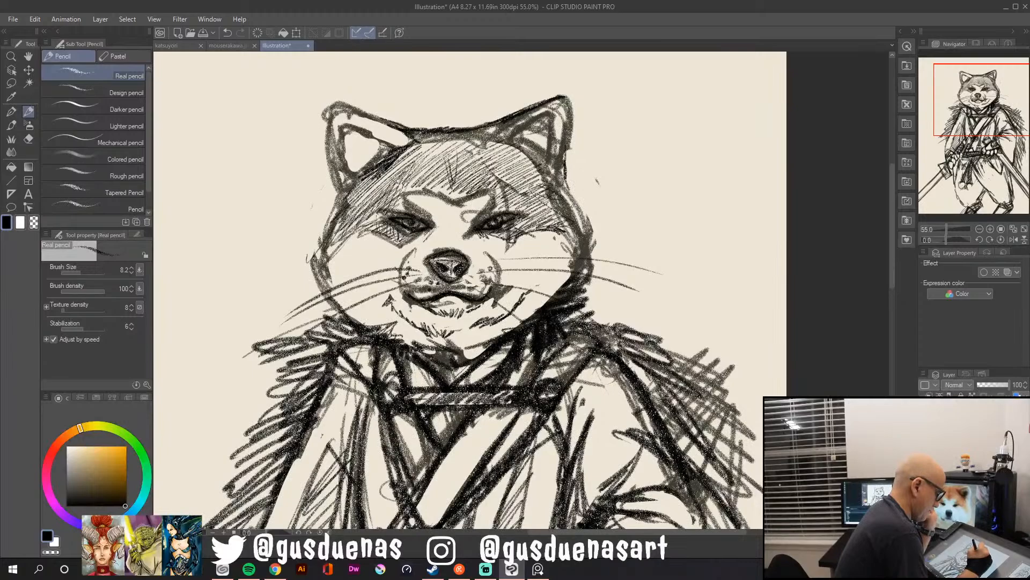
Draw torn notches on the outer edges of both ears and shade the inside of the right ear dark.
left_click_drag(328, 120, 326, 157)
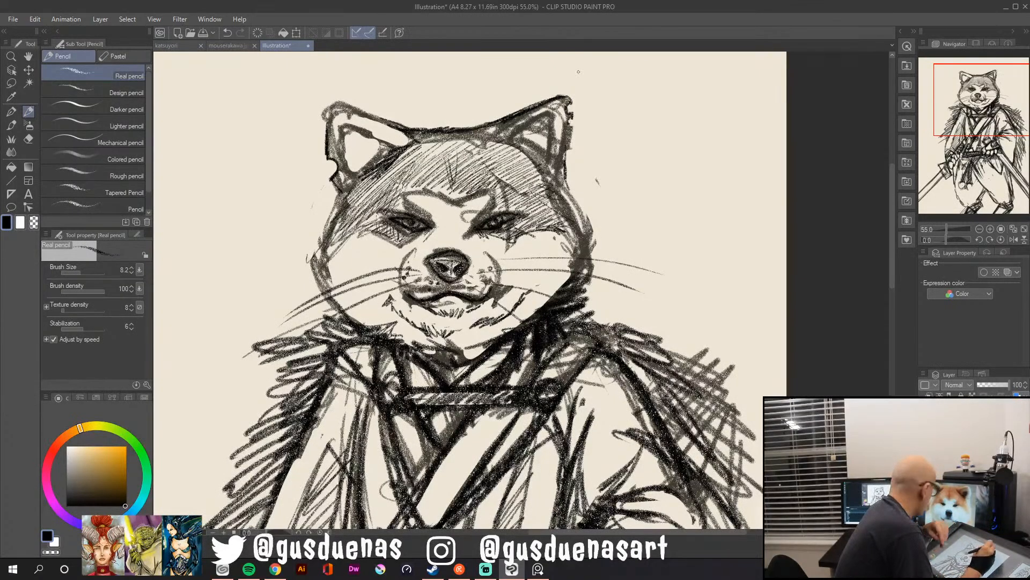
left_click_drag(574, 124, 571, 151)
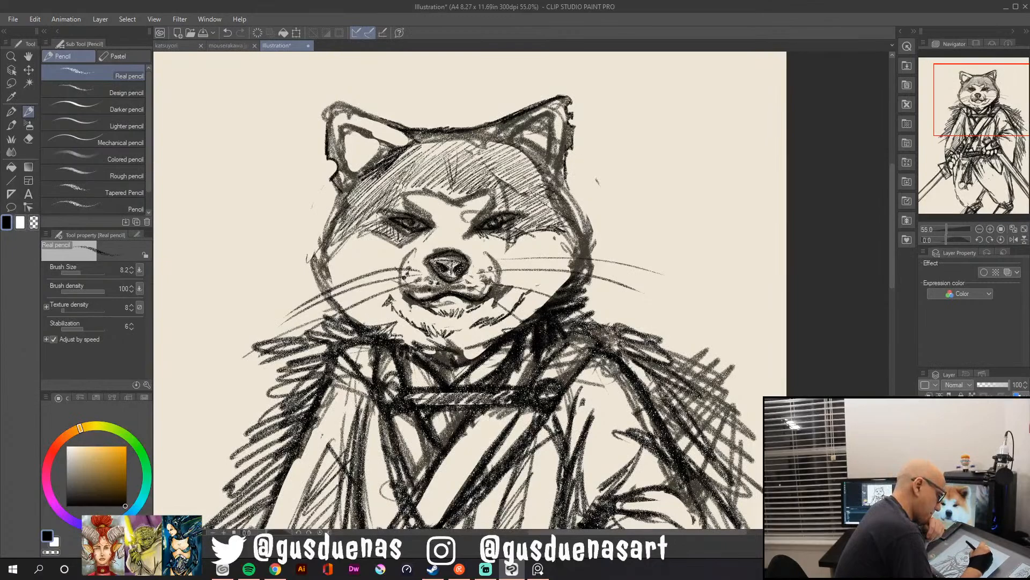
mouse_move(518, 128)
left_mouse_down()
mouse_move(560, 113)
mouse_move(560, 150)
mouse_move(553, 116)
mouse_move(543, 137)
mouse_move(551, 122)
left_mouse_up()
mouse_move(534, 129)
left_mouse_down()
mouse_move(554, 115)
mouse_move(551, 135)
left_mouse_up()
left_click_drag(535, 151, 550, 138)
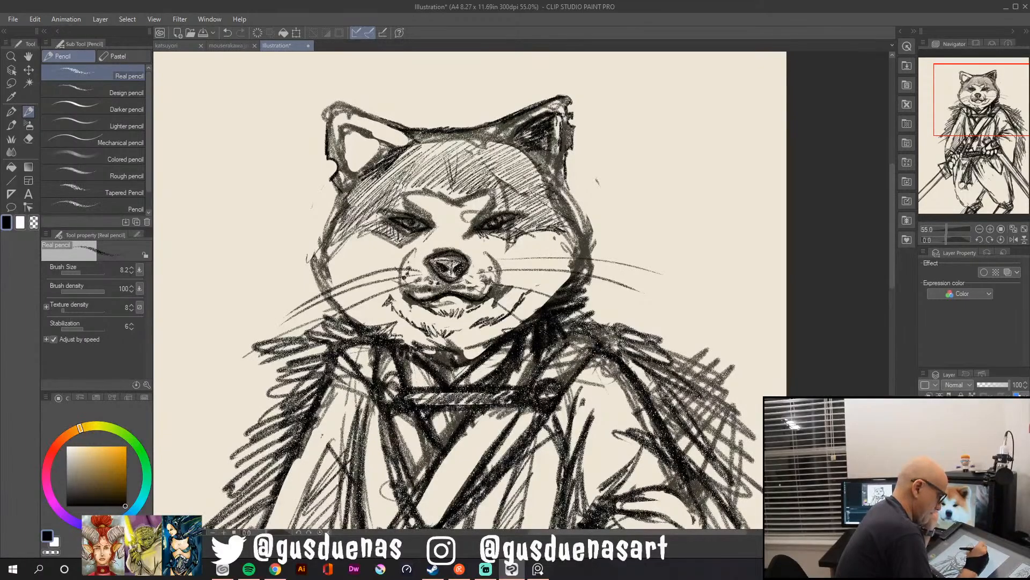
Darken the shading inside the right ear and reinforce the head contour where both ears meet the top of the head.
mouse_move(546, 119)
left_mouse_down()
mouse_move(521, 146)
mouse_move(548, 155)
mouse_move(524, 136)
left_mouse_up()
left_click_drag(548, 122, 527, 144)
left_click_drag(546, 137, 518, 155)
mouse_move(533, 142)
left_mouse_down()
mouse_move(522, 154)
mouse_move(498, 144)
left_mouse_up()
left_click_drag(514, 131, 498, 141)
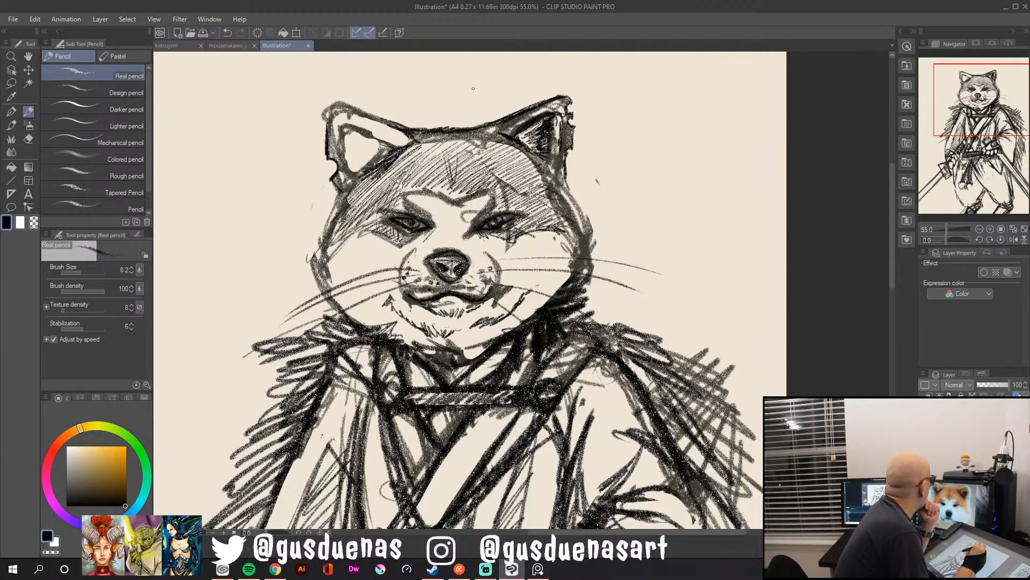
left_click_drag(507, 120, 491, 133)
left_click_drag(507, 120, 492, 130)
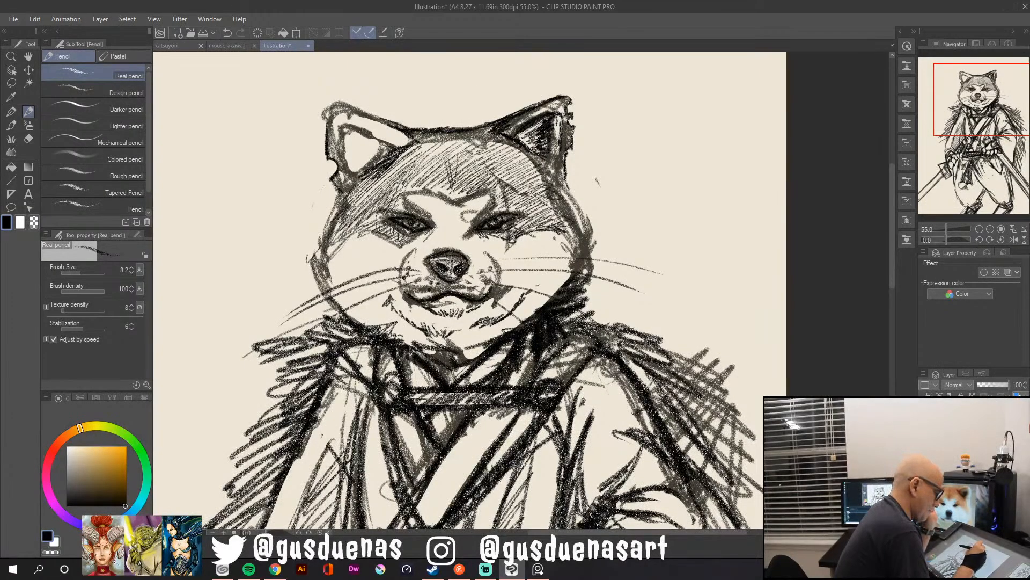
left_click_drag(425, 132, 410, 141)
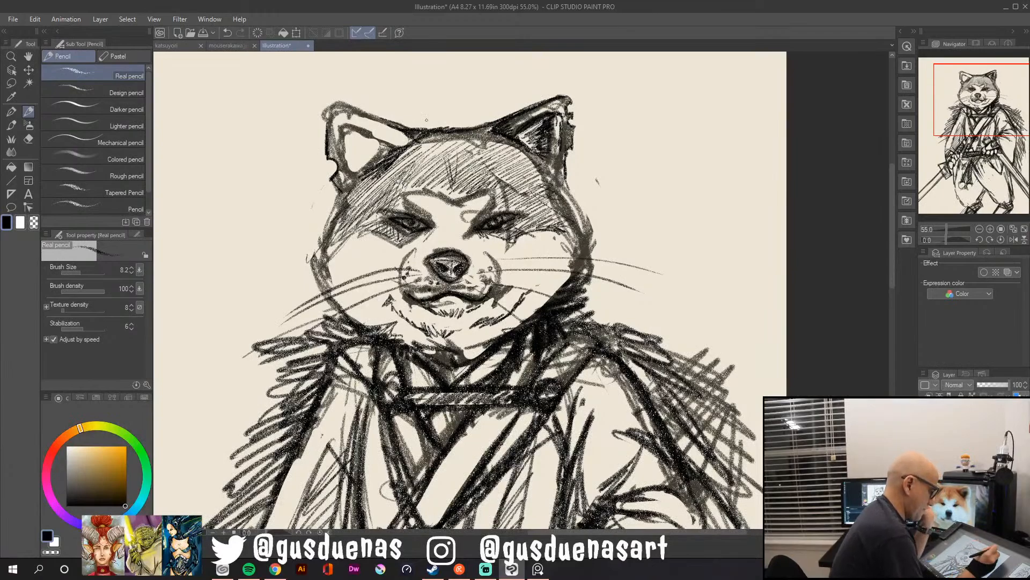
Clean away the heavy lines along both sides of the head and redraw the contours from ears to cheeks with short fur strokes.
left_click_drag(562, 163, 558, 186)
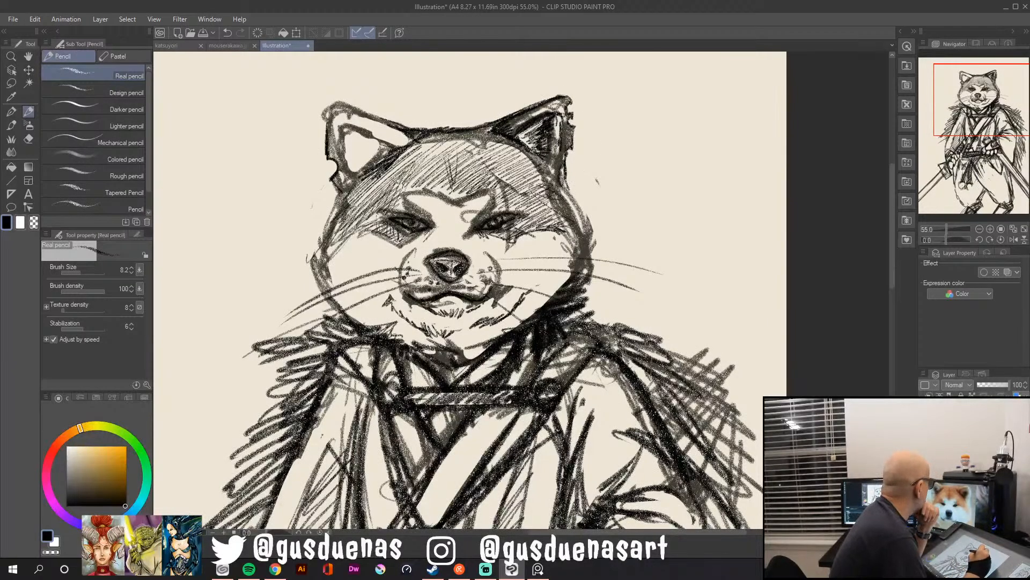
mouse_move(562, 177)
left_mouse_down()
mouse_move(585, 223)
mouse_move(586, 264)
left_mouse_up()
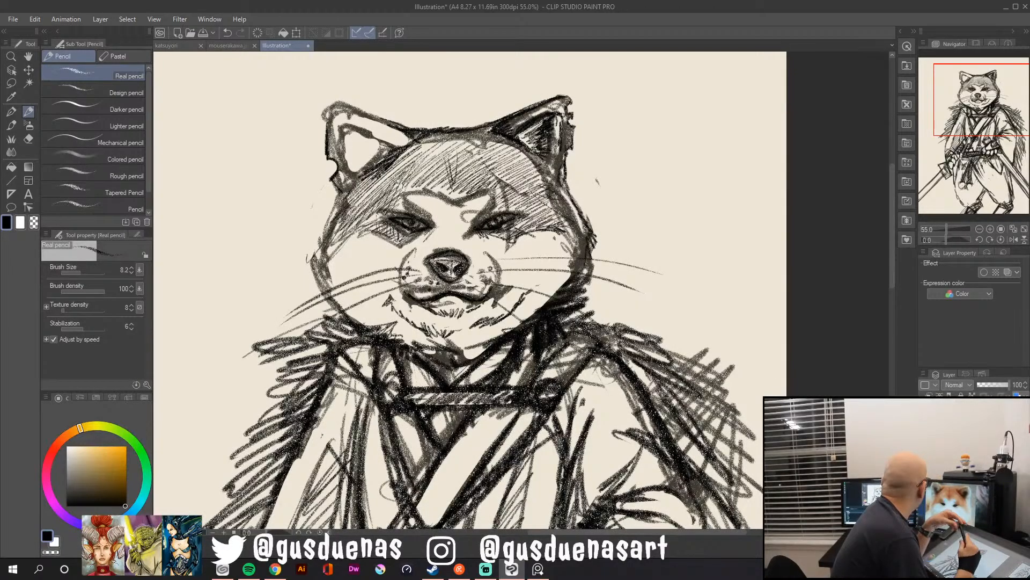
mouse_move(344, 205)
left_mouse_down()
mouse_move(324, 244)
mouse_move(339, 209)
mouse_move(358, 196)
left_mouse_up()
mouse_move(578, 215)
left_mouse_down()
mouse_move(552, 195)
mouse_move(590, 220)
left_mouse_up()
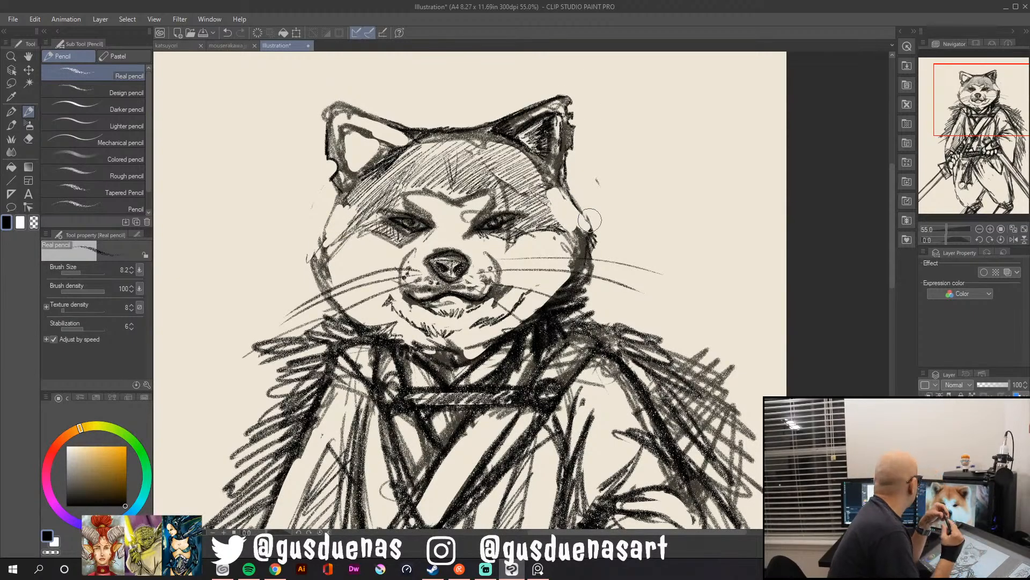
mouse_move(335, 198)
left_mouse_down()
mouse_move(315, 281)
mouse_move(334, 299)
left_mouse_up()
left_click_drag(561, 185, 584, 248)
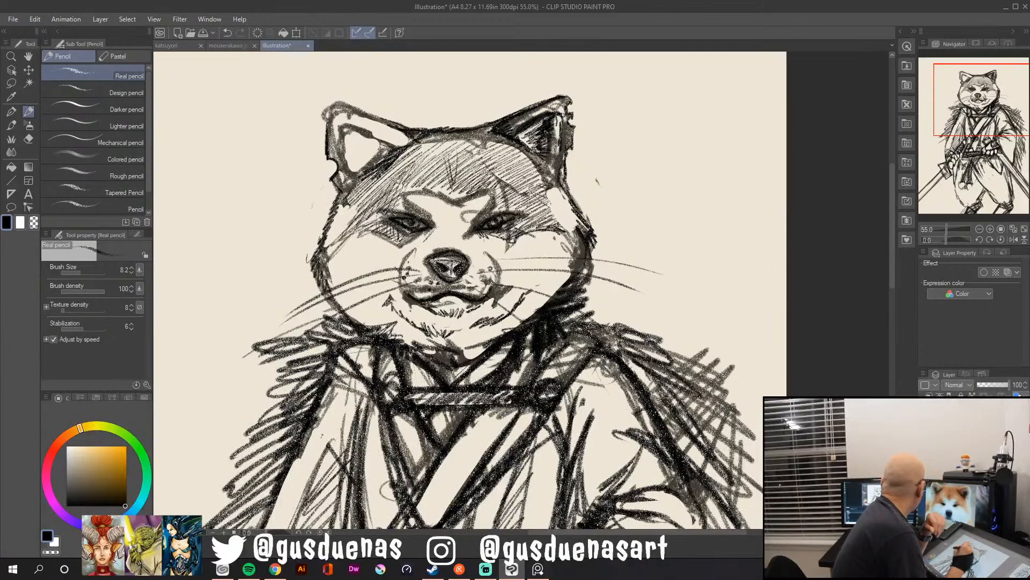
Extend the fur hatching to both temples, darken the fur around the left brow, and draw a dark central stripe down the forehead.
mouse_move(365, 201)
left_mouse_down()
mouse_move(340, 244)
mouse_move(360, 206)
mouse_move(343, 196)
left_mouse_up()
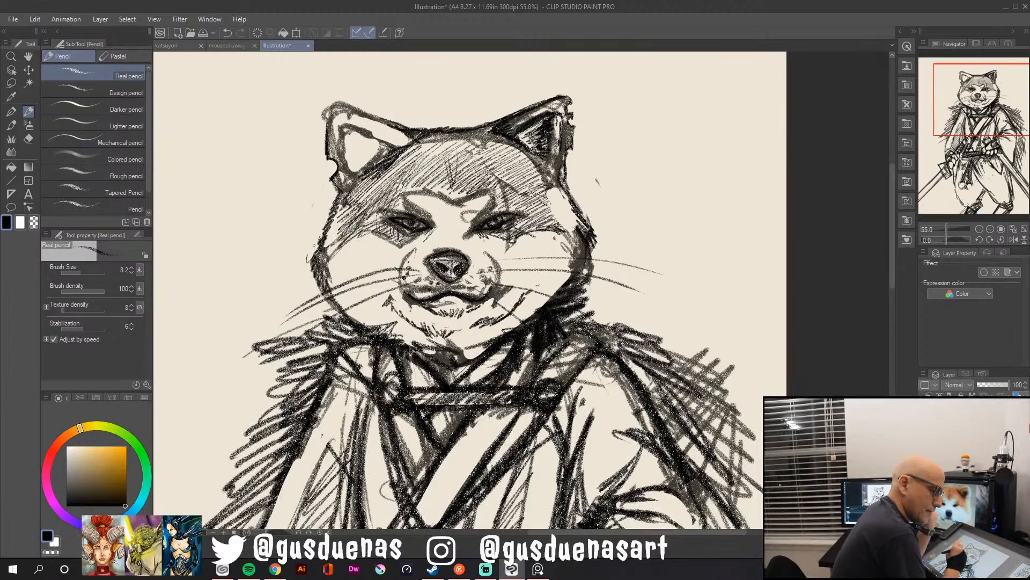
mouse_move(552, 191)
left_mouse_down()
mouse_move(560, 231)
mouse_move(569, 205)
mouse_move(536, 228)
mouse_move(523, 198)
mouse_move(518, 212)
mouse_move(497, 196)
mouse_move(489, 209)
left_mouse_up()
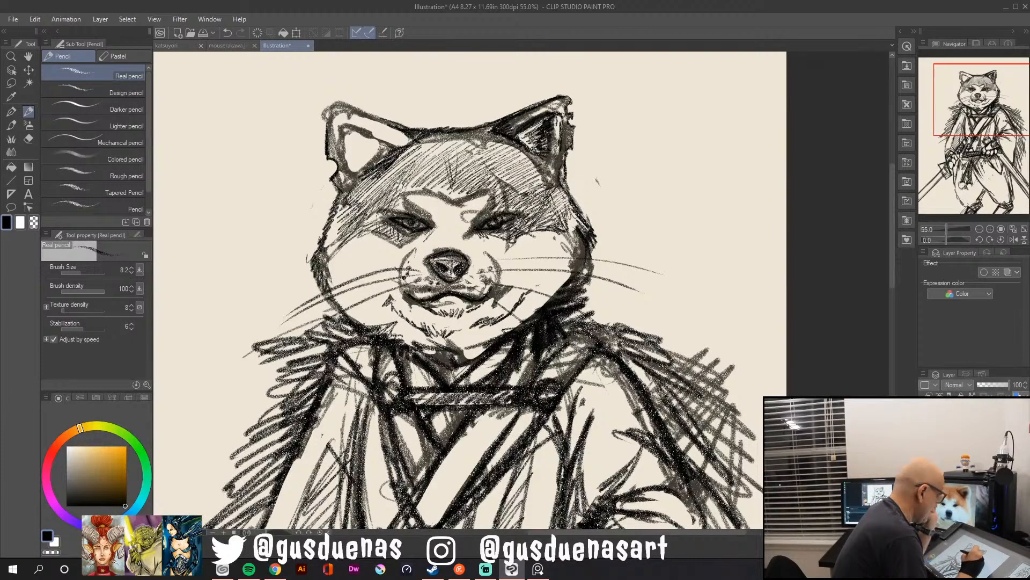
mouse_move(370, 193)
left_mouse_down()
mouse_move(421, 219)
mouse_move(368, 188)
left_mouse_up()
left_click_drag(374, 214, 381, 224)
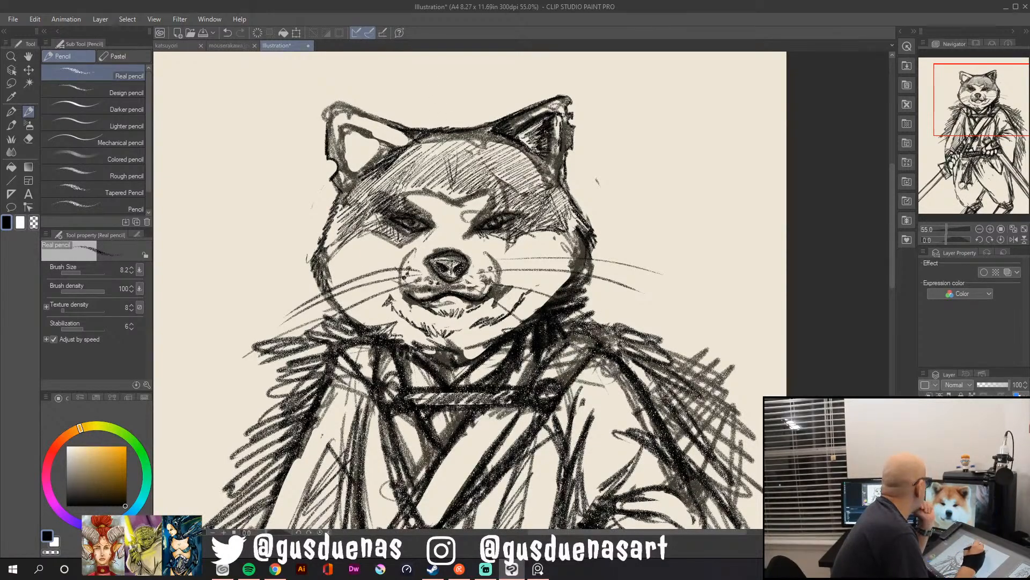
mouse_move(456, 140)
left_mouse_down()
mouse_move(451, 198)
mouse_move(473, 199)
mouse_move(425, 189)
mouse_move(450, 162)
left_mouse_up()
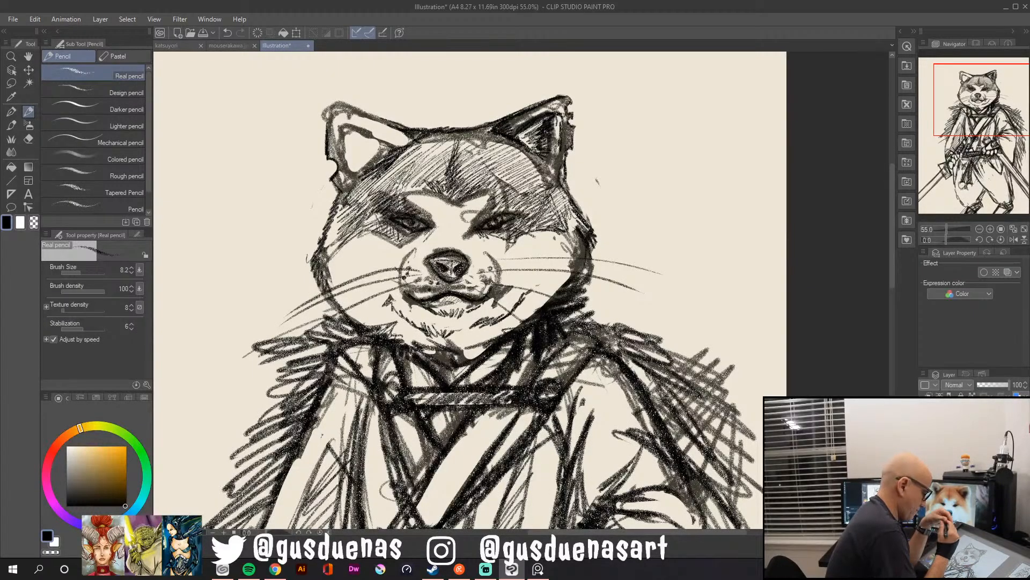
Clean the muzzle edges around the mouth and redraw the right mouth corner with a darker upturned line.
left_click_drag(420, 278, 407, 304)
left_click_drag(516, 282, 495, 302)
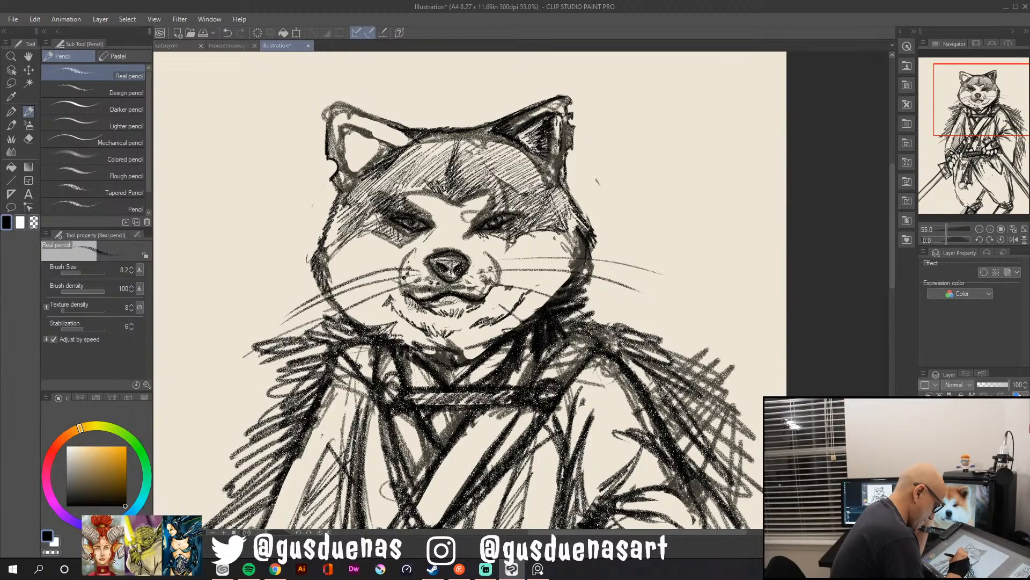
mouse_move(494, 289)
left_mouse_down()
mouse_move(485, 307)
mouse_move(493, 296)
left_mouse_up()
left_click_drag(496, 287, 482, 305)
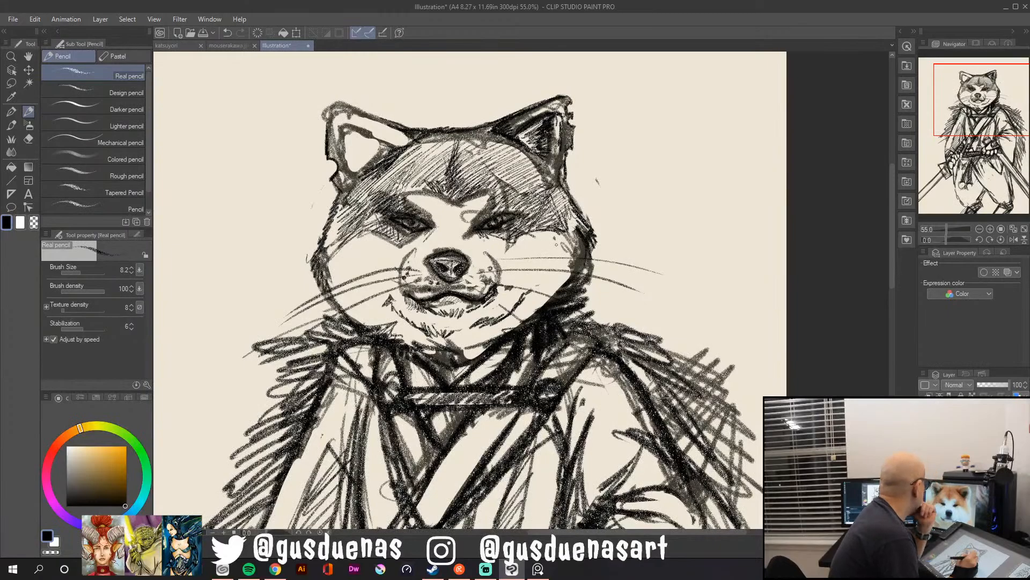
Add whisker strokes across both cheeks and erase the long whiskers that extend outside the head.
left_click_drag(414, 258, 350, 271)
mouse_move(486, 262)
left_mouse_down()
mouse_move(576, 269)
mouse_move(557, 298)
left_mouse_up()
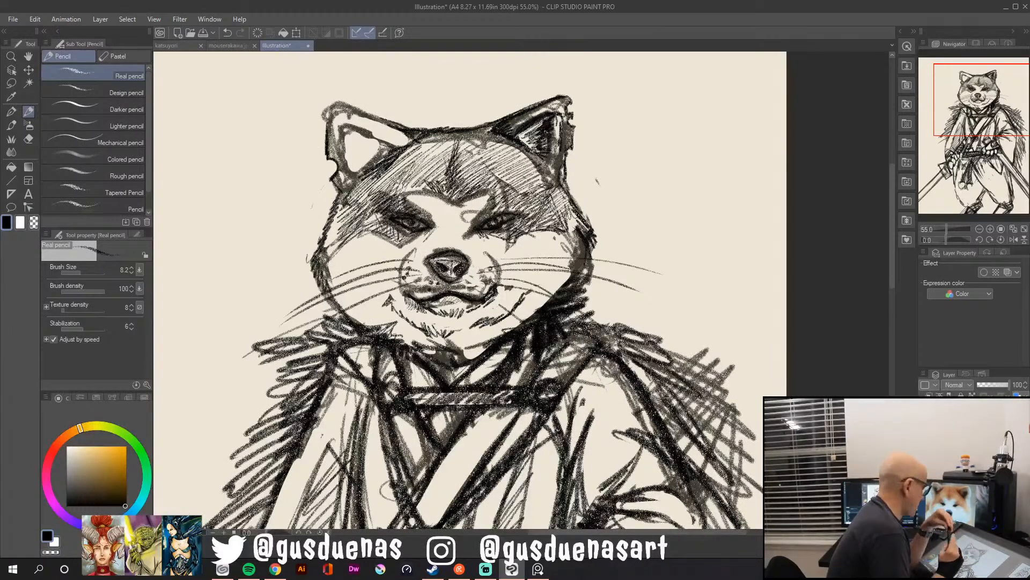
mouse_move(615, 253)
left_mouse_down()
mouse_move(598, 287)
mouse_move(615, 281)
left_mouse_up()
mouse_move(646, 245)
left_mouse_down()
mouse_move(604, 287)
mouse_move(604, 253)
left_mouse_up()
left_click_drag(290, 314, 309, 304)
mouse_move(310, 304)
left_mouse_down()
mouse_move(294, 320)
mouse_move(312, 309)
mouse_move(301, 326)
mouse_move(316, 304)
mouse_move(295, 316)
mouse_move(315, 316)
mouse_move(284, 372)
mouse_move(321, 315)
mouse_move(324, 302)
left_mouse_up()
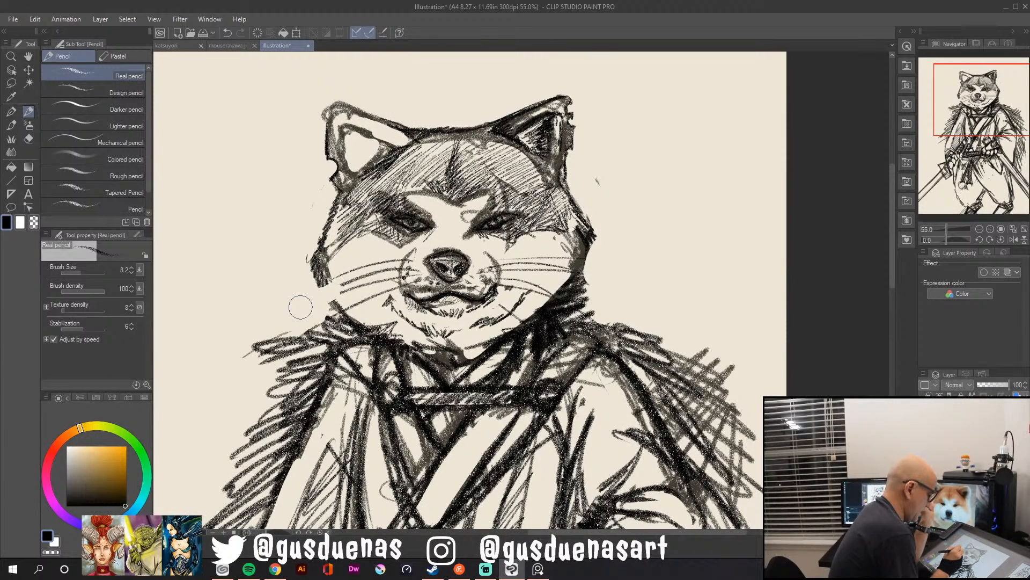
Restore the lower left cheek contour, redraw shorter curved whiskers on both cheeks, and refine the muzzle around the mouth.
mouse_move(328, 294)
left_mouse_down()
mouse_move(355, 281)
mouse_move(324, 298)
mouse_move(339, 313)
left_mouse_up()
mouse_move(588, 241)
left_mouse_down()
mouse_move(585, 278)
mouse_move(547, 289)
mouse_move(552, 262)
mouse_move(539, 286)
left_mouse_up()
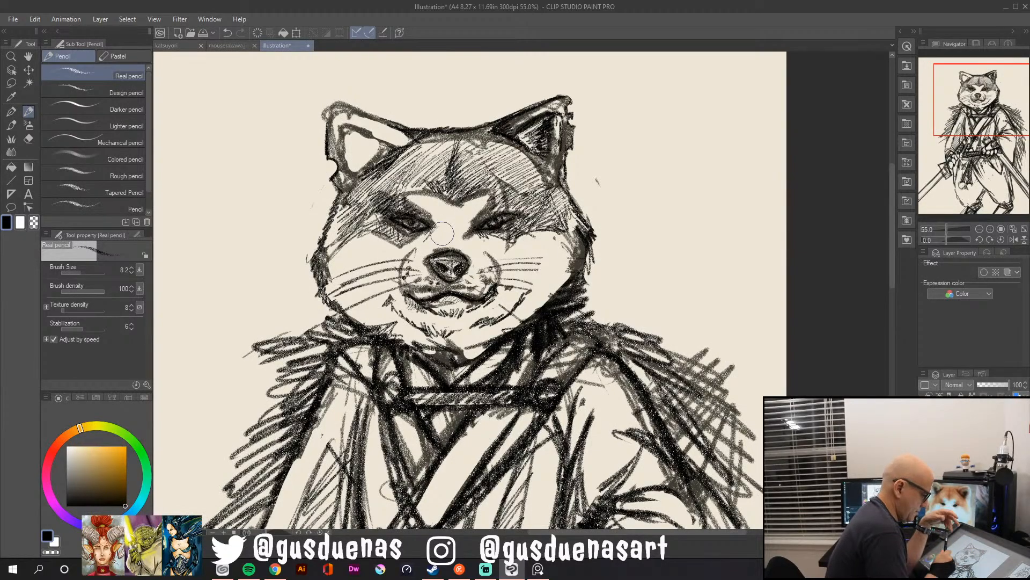
mouse_move(497, 269)
left_mouse_down()
mouse_move(552, 262)
mouse_move(563, 282)
mouse_move(544, 293)
mouse_move(505, 256)
mouse_move(549, 250)
left_mouse_up()
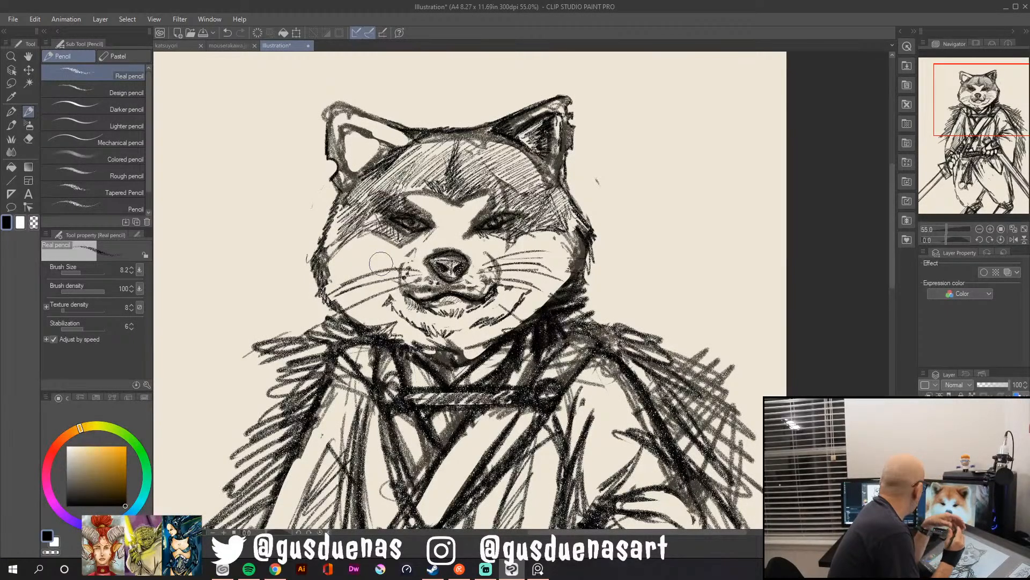
left_click_drag(408, 261, 350, 271)
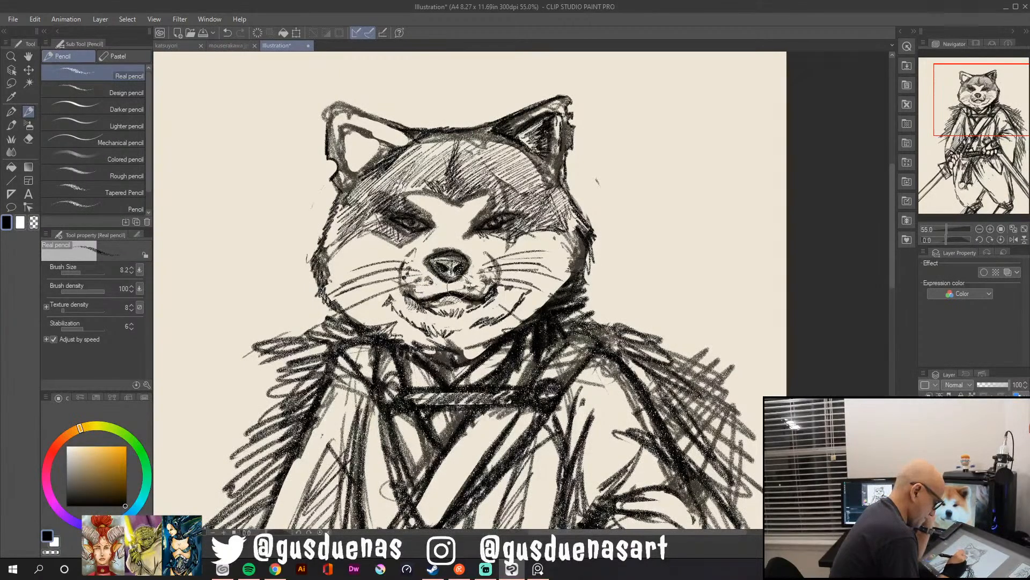
left_click_drag(483, 271, 499, 287)
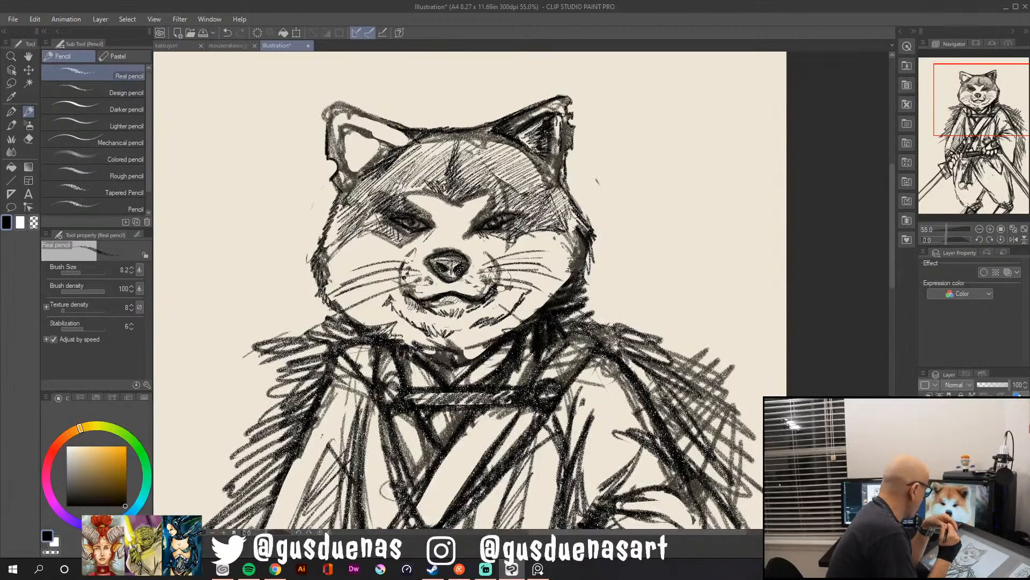
left_click_drag(432, 284, 457, 294)
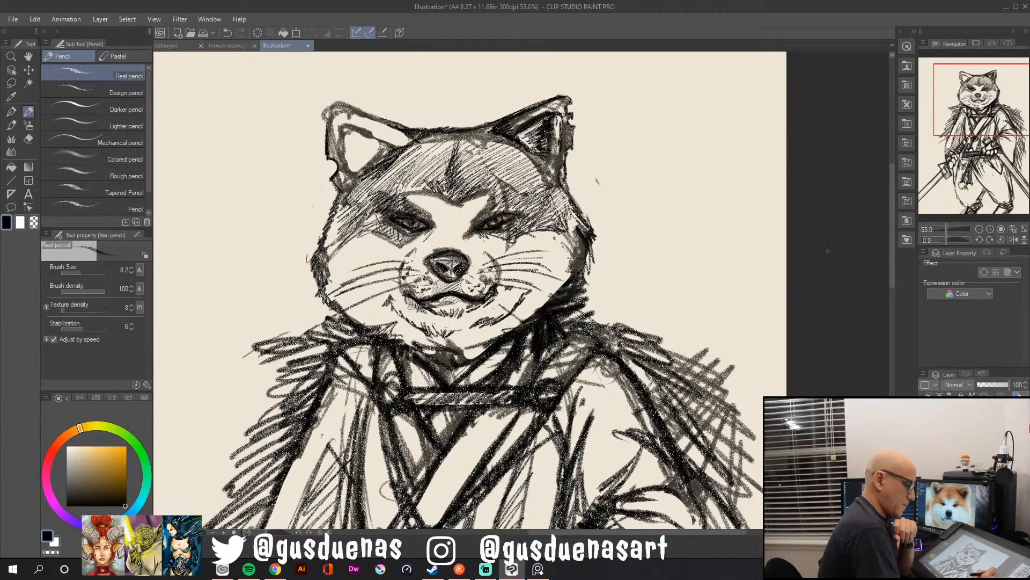
Outline and hatch the two round cord ends hanging from the belt, and erase the stray lines beside the left cord.
left_click_drag(889, 259, 871, 374)
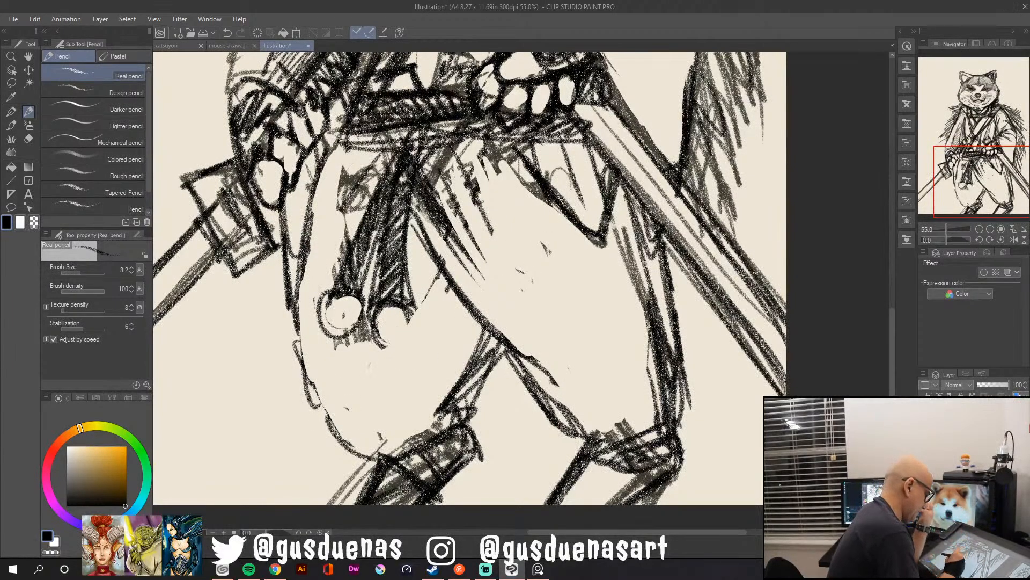
mouse_move(379, 332)
left_mouse_down()
mouse_move(400, 351)
mouse_move(411, 303)
mouse_move(416, 343)
mouse_move(378, 351)
left_mouse_up()
mouse_move(397, 304)
left_mouse_down()
mouse_move(393, 337)
mouse_move(376, 352)
mouse_move(378, 328)
mouse_move(394, 353)
mouse_move(394, 327)
mouse_move(390, 352)
left_mouse_up()
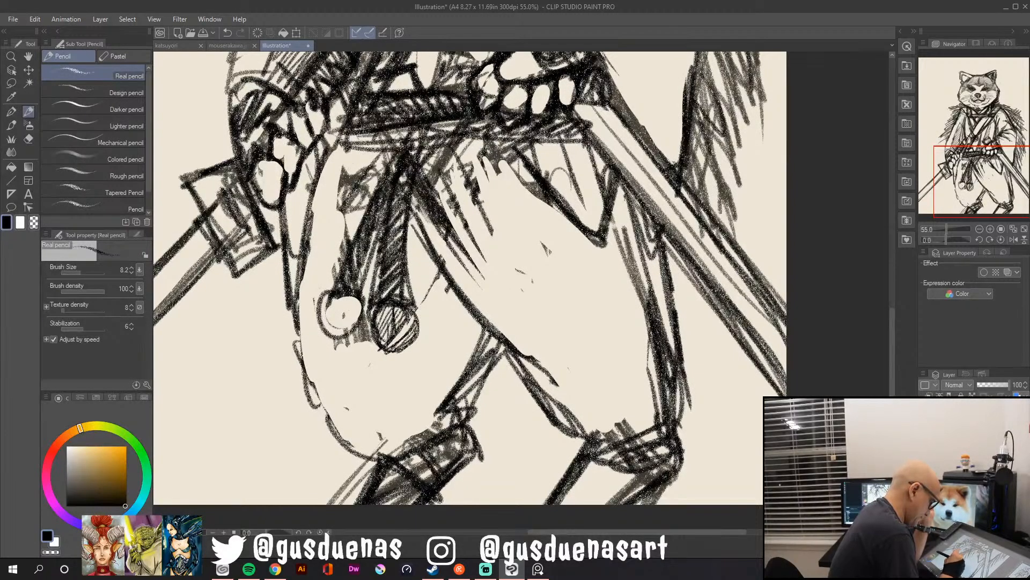
mouse_move(343, 296)
left_mouse_down()
mouse_move(352, 325)
mouse_move(325, 340)
left_mouse_up()
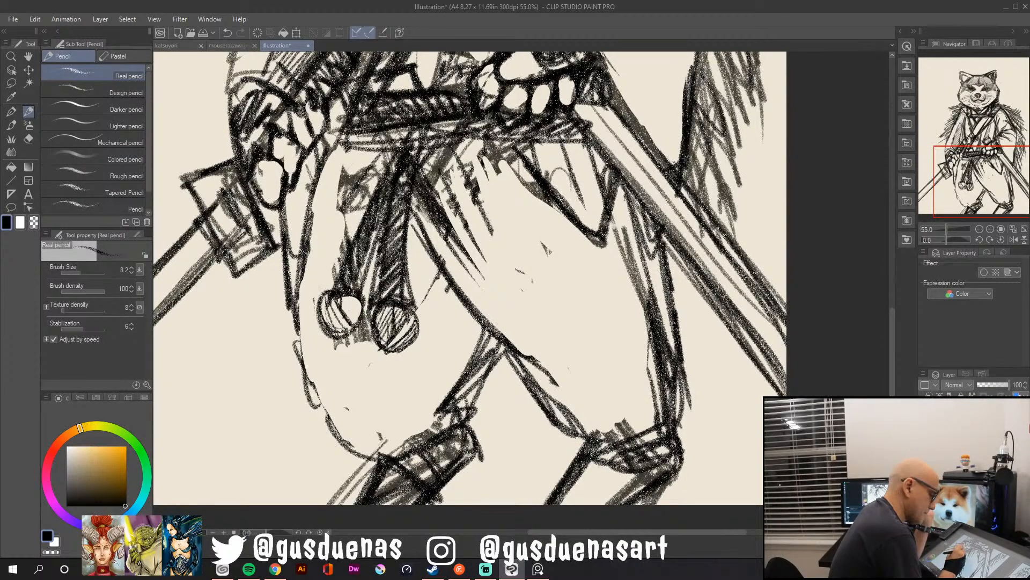
left_click_drag(353, 296, 337, 342)
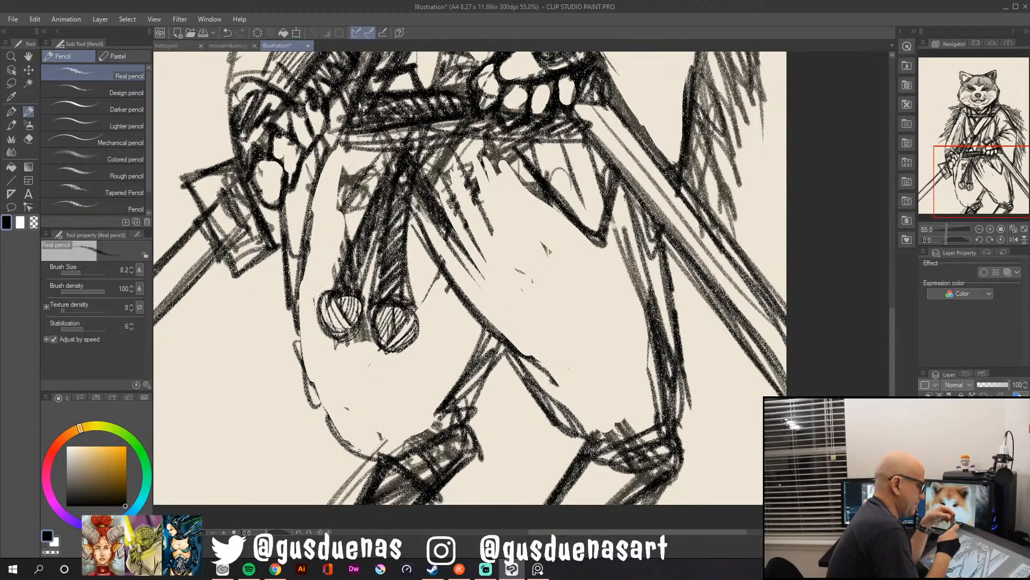
mouse_move(346, 170)
left_mouse_down()
mouse_move(365, 193)
mouse_move(337, 268)
left_mouse_up()
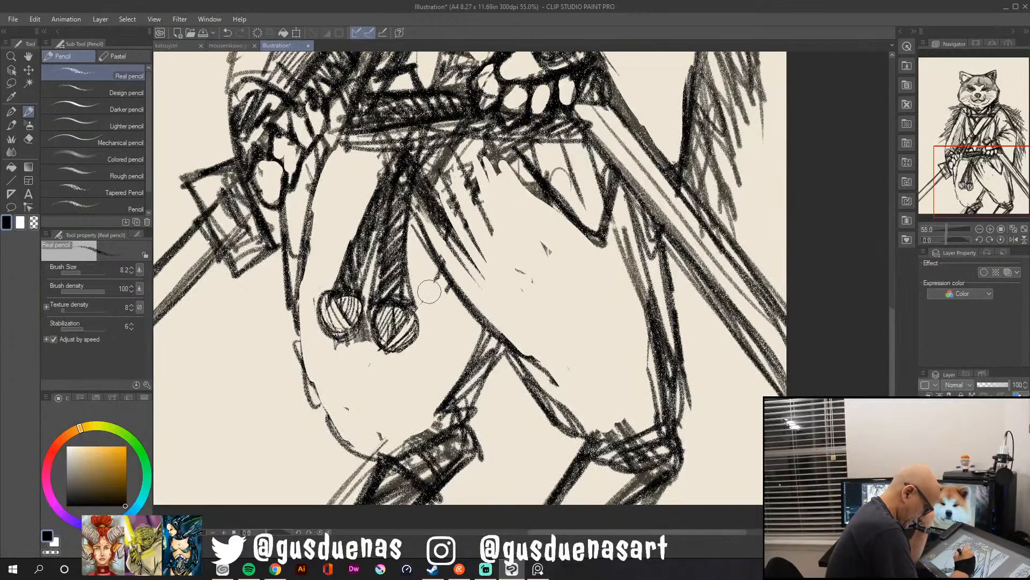
Draw long curved fabric folds down the right trouser leg and diagonal folds along the inner side of the left leg.
left_click_drag(451, 236, 542, 349)
left_click_drag(445, 185, 464, 223)
left_click_drag(470, 228, 547, 327)
mouse_move(478, 200)
left_mouse_down()
mouse_move(554, 325)
mouse_move(534, 299)
left_mouse_up()
left_click_drag(522, 237, 563, 397)
left_click_drag(536, 303, 572, 409)
mouse_move(463, 299)
left_mouse_down()
mouse_move(425, 368)
mouse_move(425, 350)
left_mouse_up()
left_click_drag(441, 275, 425, 305)
left_click_drag(434, 251, 415, 290)
left_click_drag(477, 313, 394, 412)
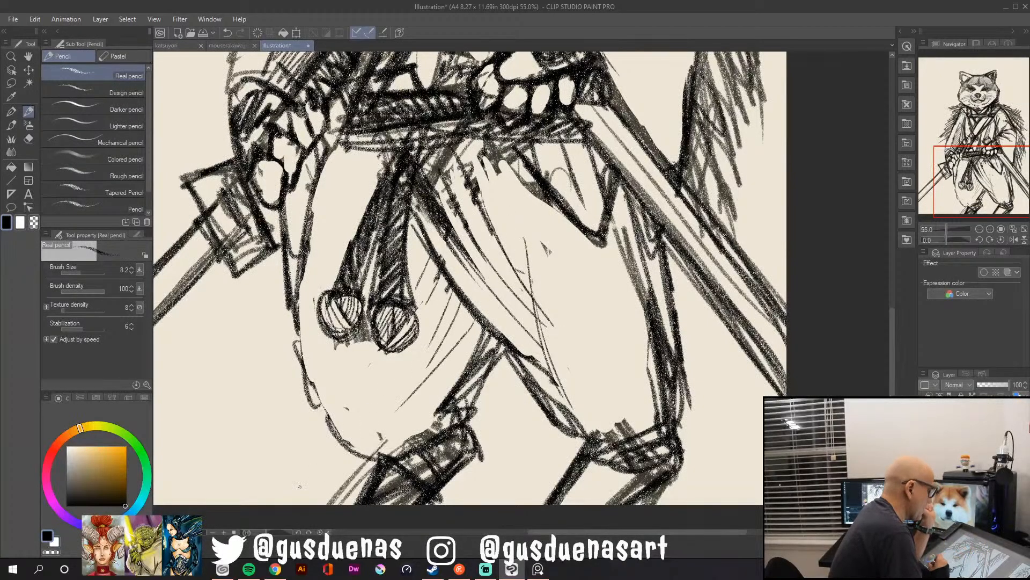
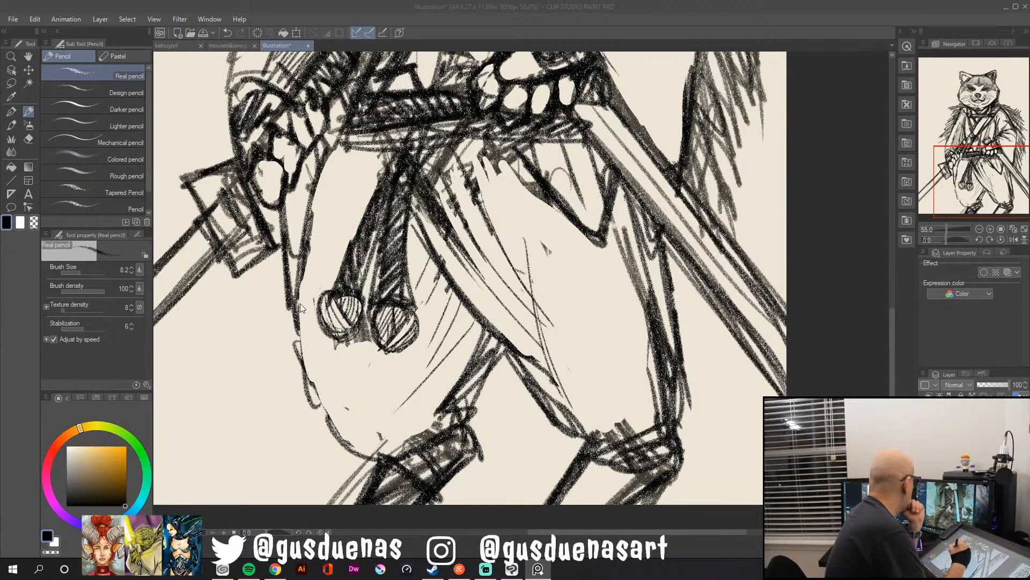
Draw curved fabric folds along the lower outer edge of the left trouser leg below the hanging cords.
left_click_drag(321, 338, 333, 356)
left_click_drag(301, 300, 375, 380)
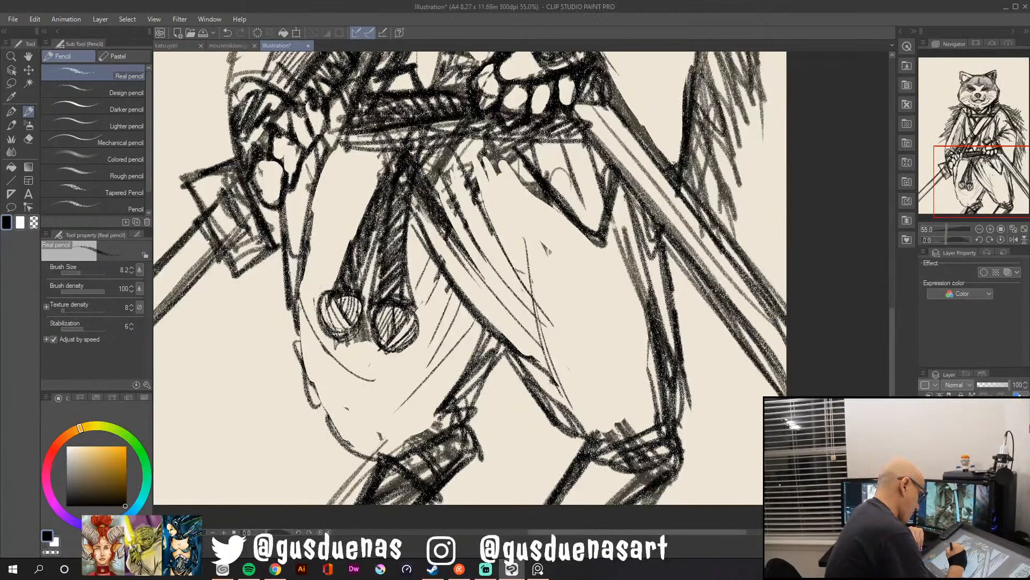
left_click_drag(297, 323, 356, 396)
left_click_drag(303, 359, 331, 412)
left_click_drag(290, 259, 296, 304)
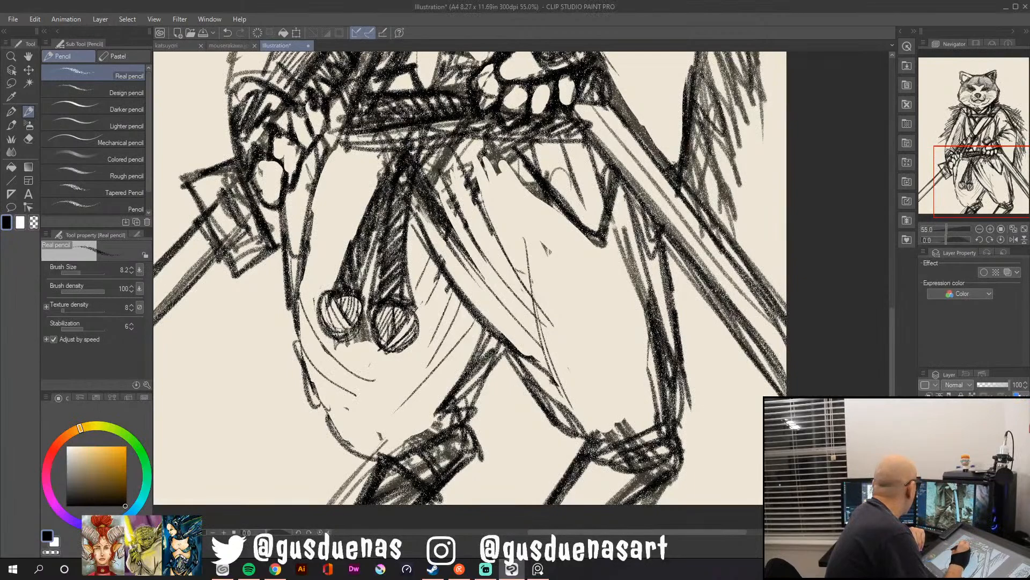
Add short fold lines to the upper left trouser leg on both sides of the hanging cords.
left_click_drag(423, 234, 406, 261)
left_click_drag(328, 245, 355, 235)
left_click_drag(329, 235, 349, 228)
left_click_drag(348, 180, 357, 183)
left_click_drag(434, 216, 409, 260)
left_click_drag(357, 149, 378, 189)
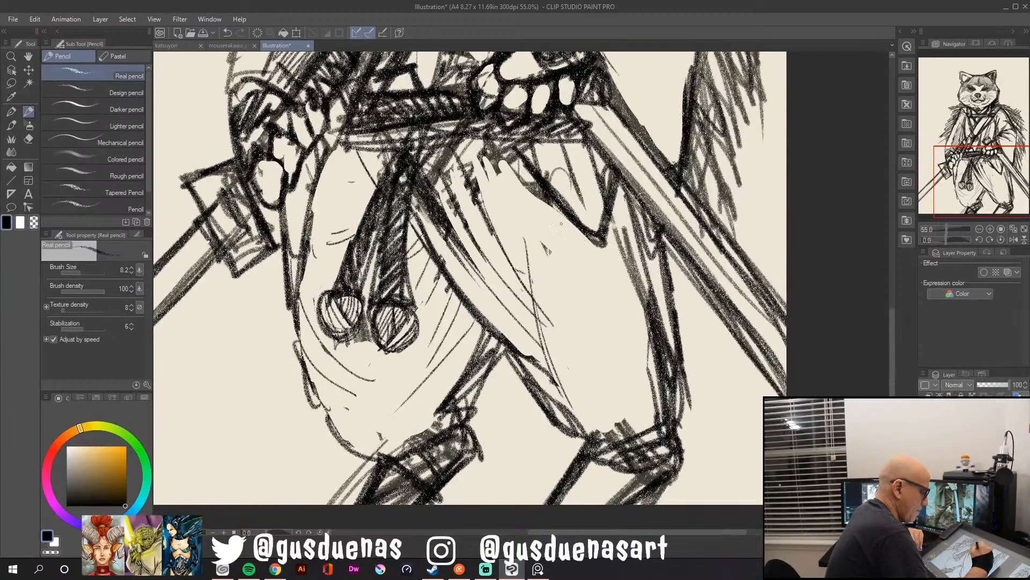
Erase the rough edge of the triangular flap over the right thigh and extend the belt's right end with a hatched band.
mouse_move(483, 114)
left_mouse_down()
mouse_move(485, 161)
mouse_move(523, 172)
mouse_move(607, 262)
left_mouse_up()
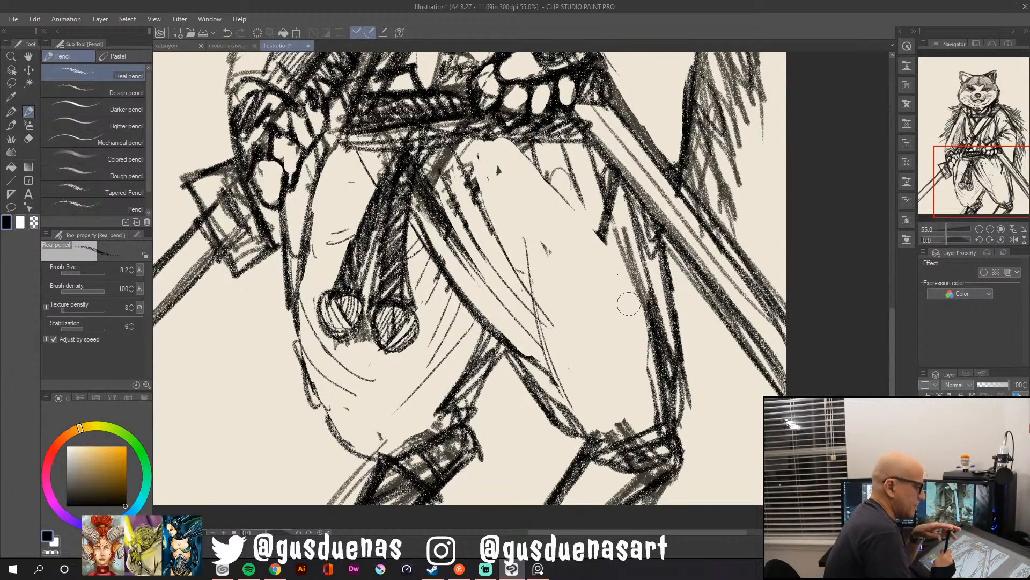
left_click_drag(553, 117, 625, 105)
mouse_move(555, 137)
left_mouse_down()
mouse_move(643, 124)
mouse_move(589, 127)
left_mouse_up()
mouse_move(612, 110)
left_mouse_down()
mouse_move(585, 135)
mouse_move(599, 133)
left_mouse_up()
mouse_move(627, 109)
left_mouse_down()
mouse_move(607, 134)
mouse_move(616, 134)
mouse_move(574, 117)
left_mouse_up()
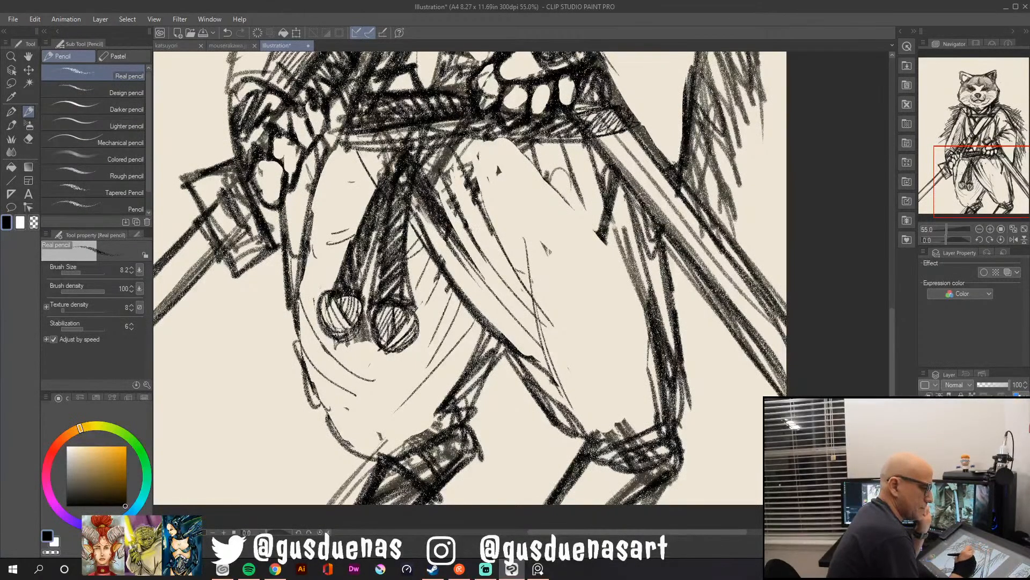
left_click_drag(603, 111, 582, 127)
mouse_move(611, 114)
left_mouse_down()
mouse_move(587, 133)
mouse_move(595, 137)
left_mouse_up()
left_click_drag(621, 123, 614, 130)
Redraw the pointed cloth flap below the belt on the right hip and hatch its upper part with fold lines.
mouse_move(538, 139)
left_mouse_down()
mouse_move(583, 139)
mouse_move(581, 221)
mouse_move(602, 235)
left_mouse_up()
left_click_drag(608, 191, 599, 234)
mouse_move(601, 228)
left_mouse_down()
mouse_move(547, 190)
mouse_move(537, 156)
mouse_move(590, 215)
left_mouse_up()
mouse_move(586, 146)
left_mouse_down()
mouse_move(603, 194)
mouse_move(561, 208)
left_mouse_up()
mouse_move(538, 141)
left_mouse_down()
mouse_move(544, 176)
mouse_move(565, 176)
left_mouse_up()
left_click_drag(562, 145, 587, 202)
left_click_drag(566, 142, 577, 158)
mouse_move(574, 152)
left_mouse_down()
mouse_move(604, 209)
mouse_move(585, 166)
left_mouse_up()
left_click_drag(582, 142, 603, 193)
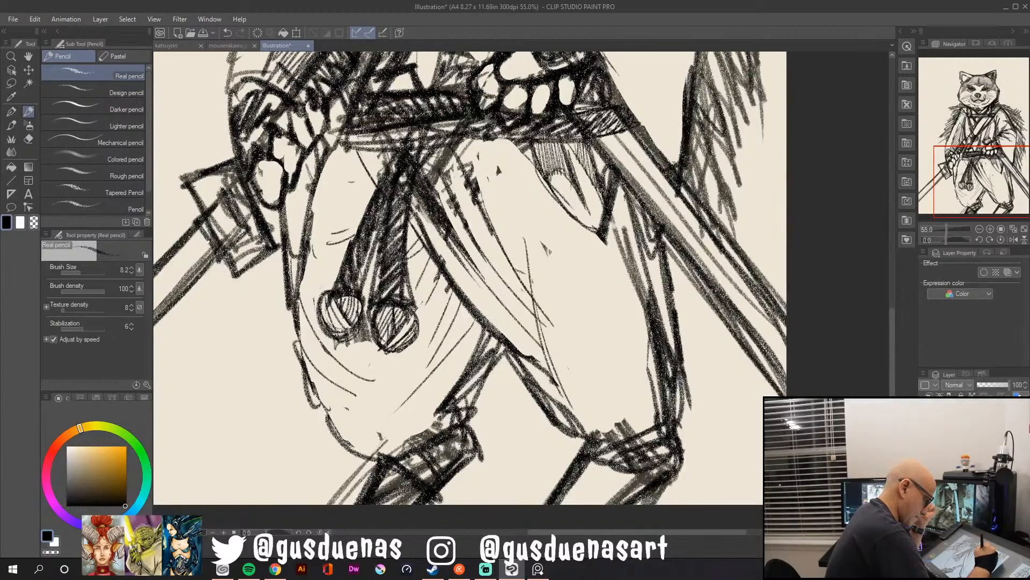
left_click_drag(543, 169, 581, 224)
Draw the fabric edge beside the hip flap and add denser fold lines down the inner side of the right trouser leg.
mouse_move(508, 142)
left_mouse_down()
mouse_move(548, 206)
mouse_move(609, 256)
left_mouse_up()
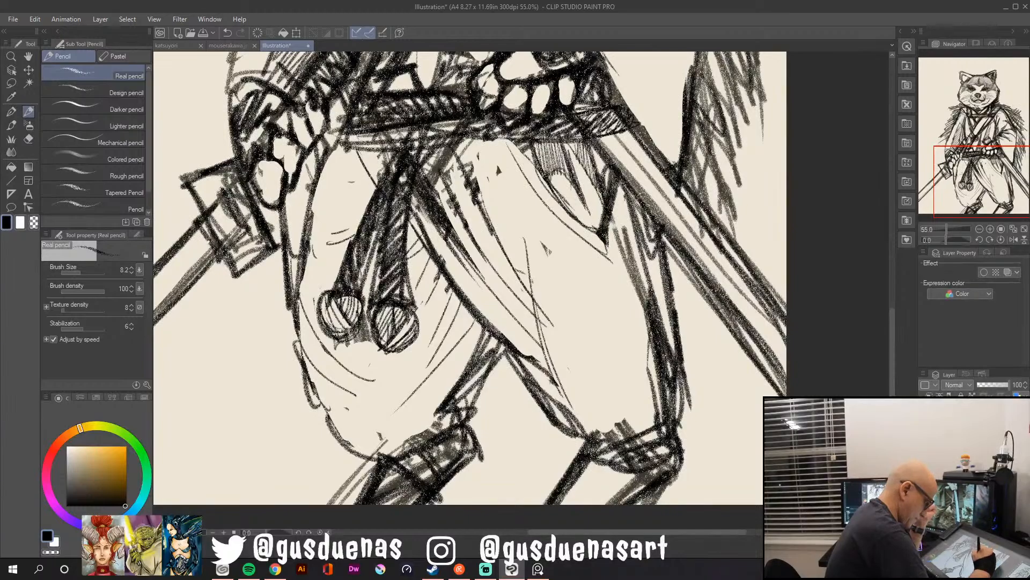
left_click_drag(527, 249, 547, 360)
left_click_drag(479, 144, 513, 261)
left_click_drag(465, 140, 472, 176)
left_click_drag(471, 140, 498, 234)
mouse_move(453, 156)
left_mouse_down()
mouse_move(493, 266)
mouse_move(466, 220)
mouse_move(483, 259)
left_mouse_up()
left_click_drag(473, 228, 498, 283)
left_click_drag(436, 190, 445, 213)
mouse_move(460, 247)
left_mouse_down()
mouse_move(534, 339)
mouse_move(495, 300)
left_mouse_up()
left_click_drag(497, 304, 535, 344)
Thicken the diagonal fold shading along the inner edge of the left trouser leg, between the cord ends and the crotch.
mouse_move(444, 272)
left_mouse_down()
mouse_move(420, 318)
mouse_move(428, 298)
mouse_move(432, 359)
left_mouse_up()
left_click_drag(461, 293, 440, 333)
left_click_drag(440, 342, 426, 363)
mouse_move(470, 311)
left_mouse_down()
mouse_move(414, 392)
mouse_move(451, 343)
mouse_move(434, 369)
left_mouse_up()
left_click_drag(458, 342, 415, 396)
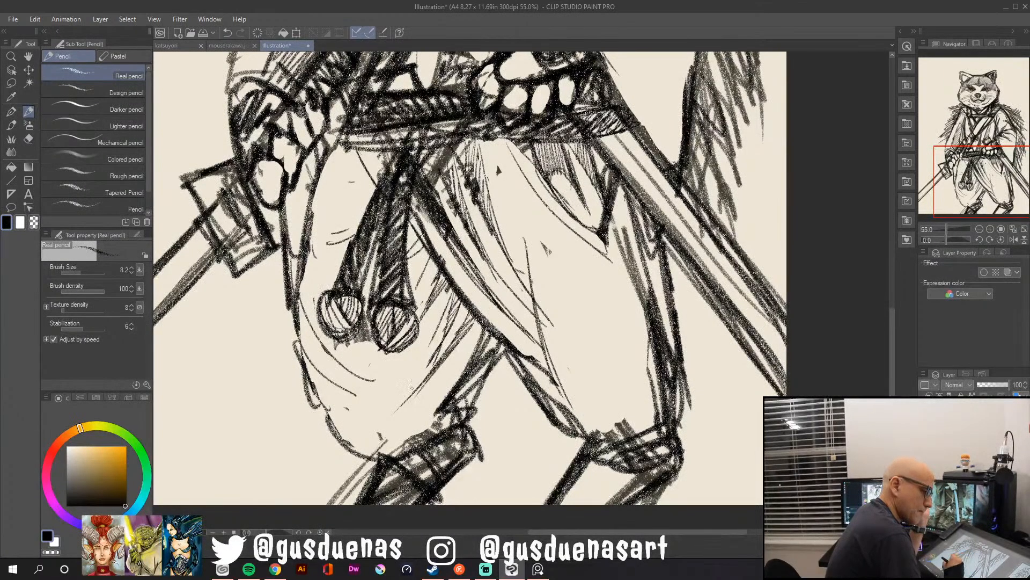
Add curved fold lines around the outer side and lower bulge of the left trouser leg, below the cord ends.
left_click_drag(420, 237, 407, 260)
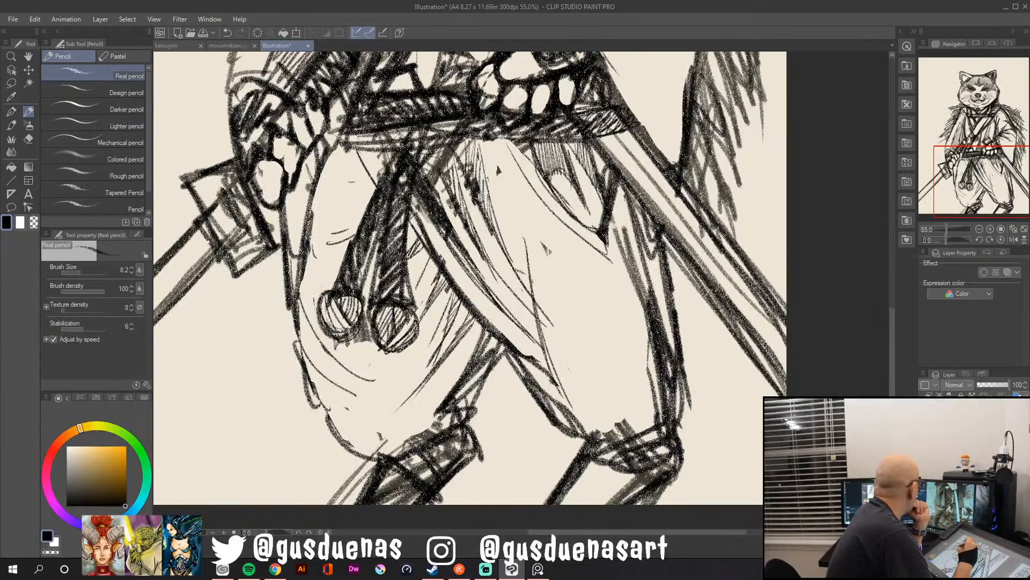
mouse_move(299, 314)
left_mouse_down()
mouse_move(366, 381)
mouse_move(311, 339)
mouse_move(321, 350)
left_mouse_up()
mouse_move(298, 282)
left_mouse_down()
mouse_move(315, 342)
mouse_move(347, 392)
left_mouse_up()
left_click_drag(298, 346, 356, 405)
left_click_drag(317, 370, 343, 398)
left_click_drag(322, 378, 358, 408)
left_click_drag(345, 390, 367, 405)
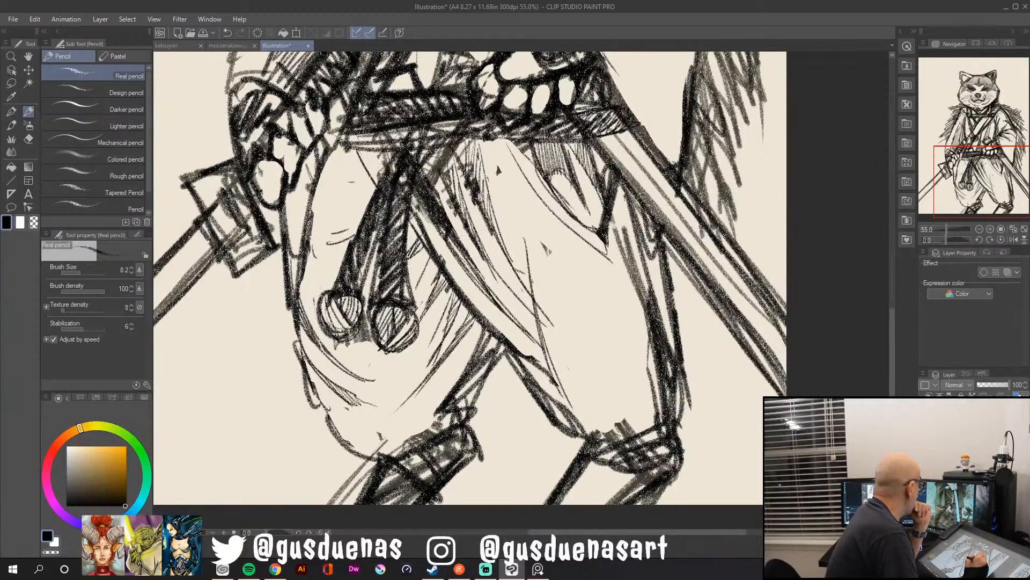
Erase the right trouser leg's old outer edge and redraw it ballooning into a hatched overhang above the shin.
mouse_move(543, 309)
left_mouse_down()
mouse_move(658, 393)
mouse_move(701, 394)
left_mouse_up()
left_click_drag(695, 391, 678, 418)
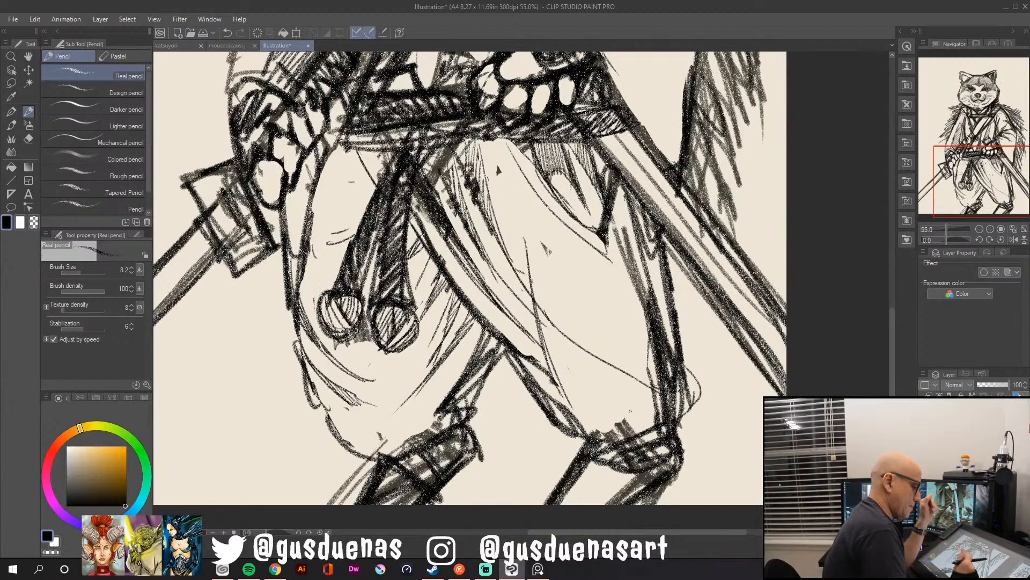
mouse_move(681, 346)
left_mouse_down()
mouse_move(672, 368)
mouse_move(679, 334)
mouse_move(644, 339)
mouse_move(656, 311)
mouse_move(619, 246)
mouse_move(660, 331)
left_mouse_up()
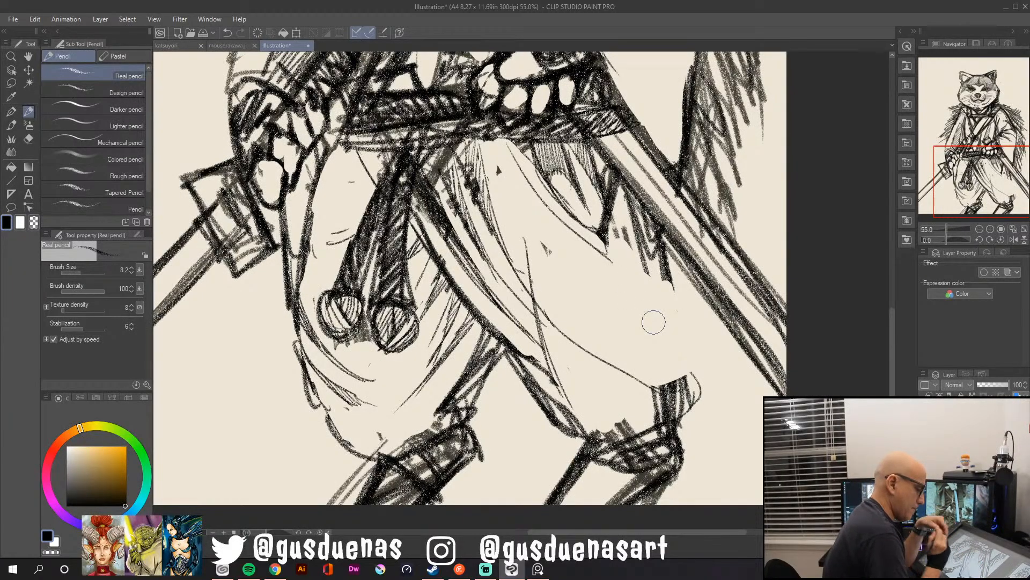
left_click_drag(620, 368, 689, 390)
mouse_move(628, 340)
left_mouse_down()
mouse_move(686, 371)
mouse_move(695, 365)
mouse_move(675, 396)
left_mouse_up()
left_click_drag(670, 283, 688, 368)
mouse_move(616, 322)
left_mouse_down()
mouse_move(648, 354)
mouse_move(681, 351)
left_mouse_up()
left_click_drag(642, 339, 687, 369)
Darken the long sweeping fold from the right thigh to the hem overhang and erase stray lines beneath it.
left_click_drag(541, 328, 647, 384)
mouse_move(521, 286)
left_mouse_down()
mouse_move(557, 345)
mouse_move(646, 391)
left_mouse_up()
left_click_drag(547, 330, 598, 376)
left_click_drag(524, 300, 551, 335)
left_click_drag(507, 268, 536, 316)
left_click_drag(497, 243, 527, 301)
mouse_move(499, 252)
left_mouse_down()
mouse_move(516, 295)
mouse_move(588, 366)
left_mouse_up()
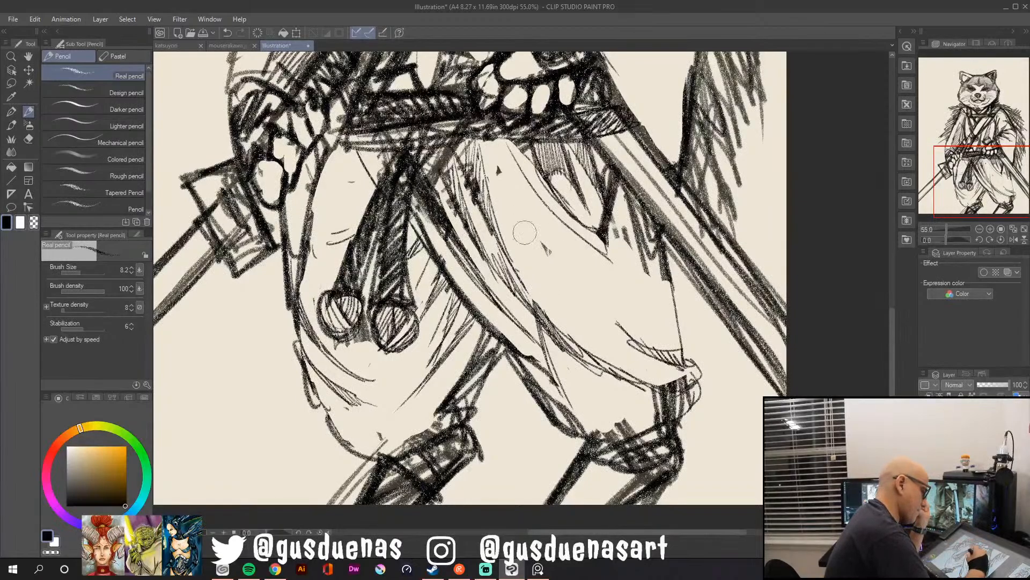
left_click_drag(565, 373, 569, 398)
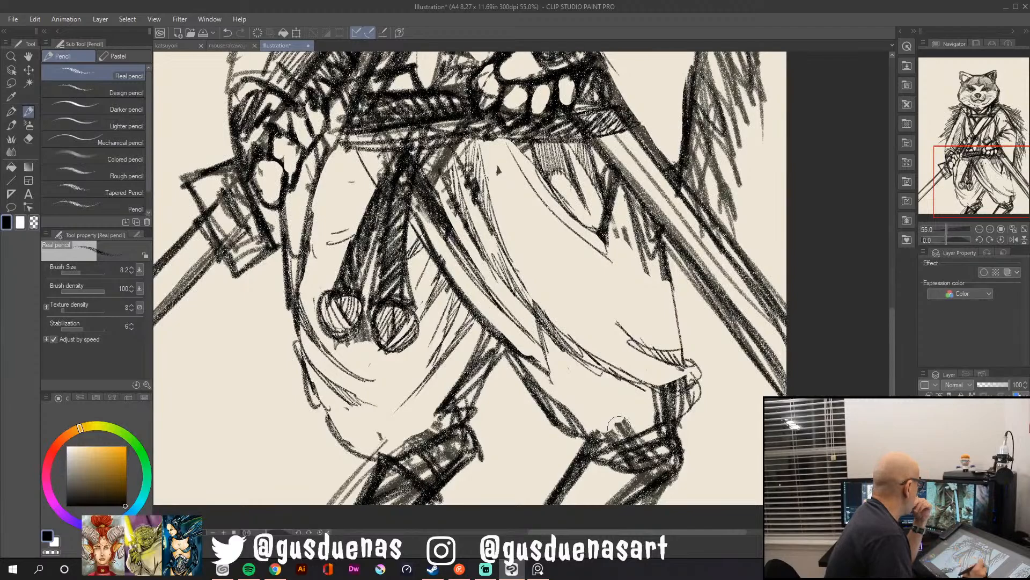
Reinforce the right trouser leg's outer edge and draw long curved folds from the belt down across the thigh.
left_click_drag(671, 247, 688, 364)
mouse_move(677, 313)
left_mouse_down()
mouse_move(688, 358)
mouse_move(672, 350)
left_mouse_up()
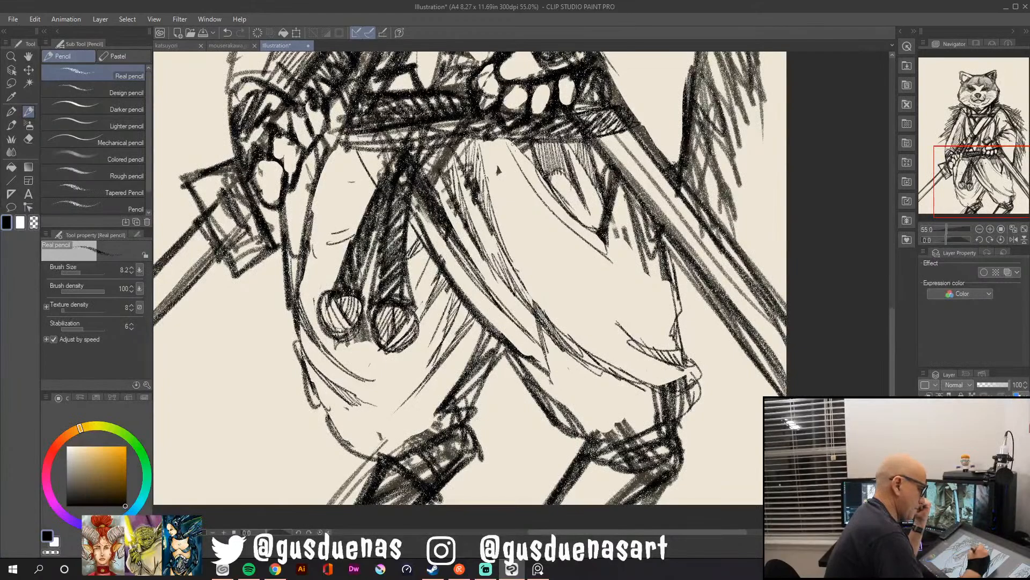
mouse_move(500, 137)
left_mouse_down()
mouse_move(491, 210)
mouse_move(498, 170)
mouse_move(485, 176)
left_mouse_up()
left_click_drag(508, 141, 573, 232)
left_click_drag(530, 179, 600, 252)
left_click_drag(521, 152, 608, 257)
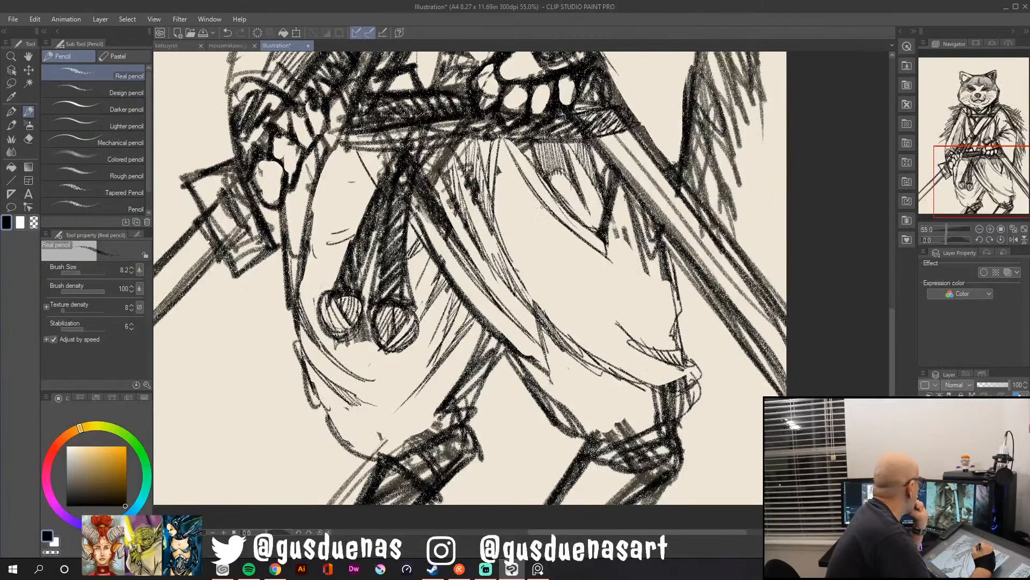
left_click_drag(502, 143, 612, 300)
left_click_drag(520, 173, 562, 263)
mouse_move(501, 140)
left_mouse_down()
mouse_move(549, 256)
mouse_move(591, 287)
left_mouse_up()
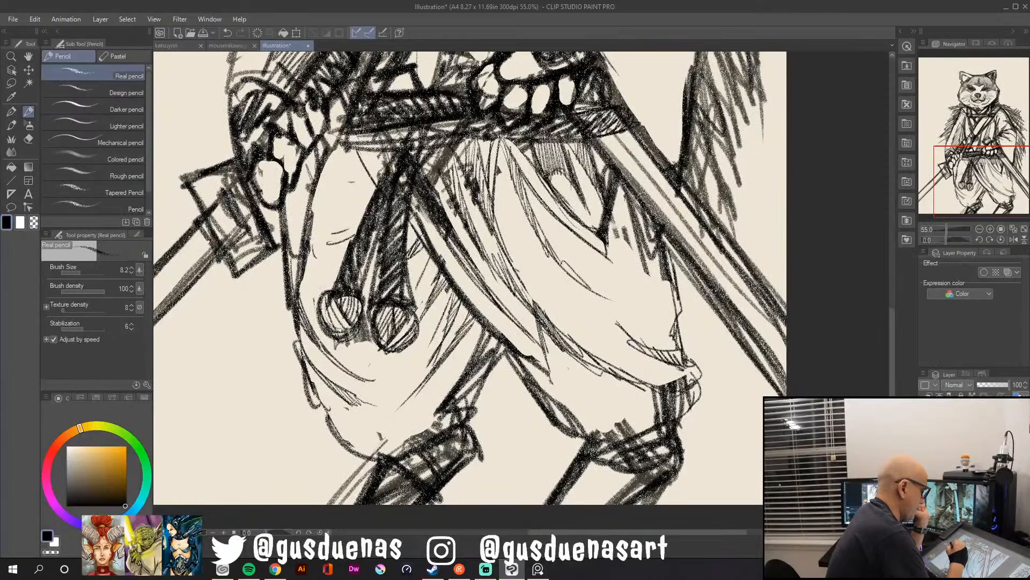
Rough in a short sword tucked through the belt, with its handle at the waist and scabbard behind the right sleeve.
scroll(890, 302, "up", 2)
left_click_drag(890, 301, 890, 277)
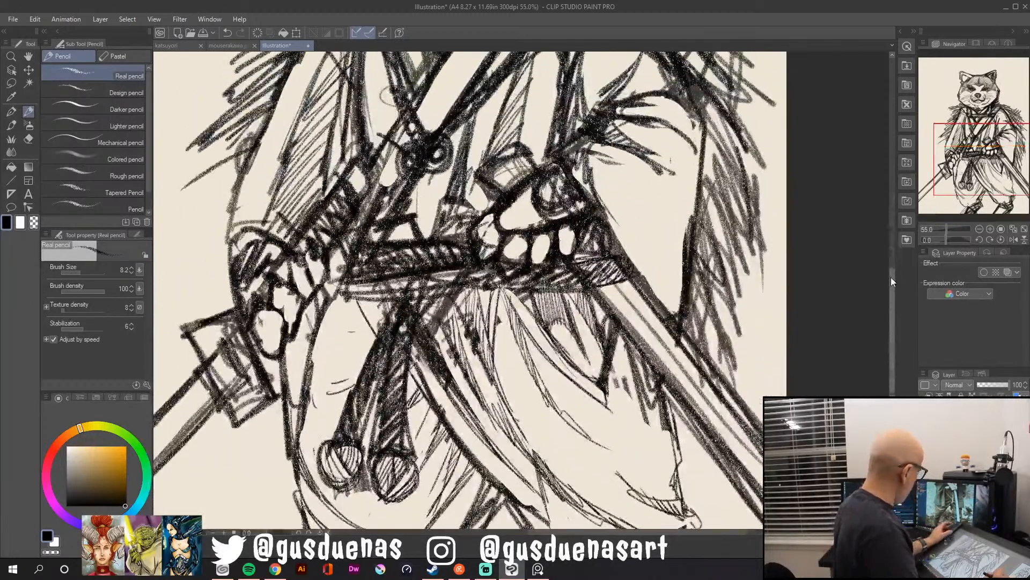
scroll(849, 262, "down", 3)
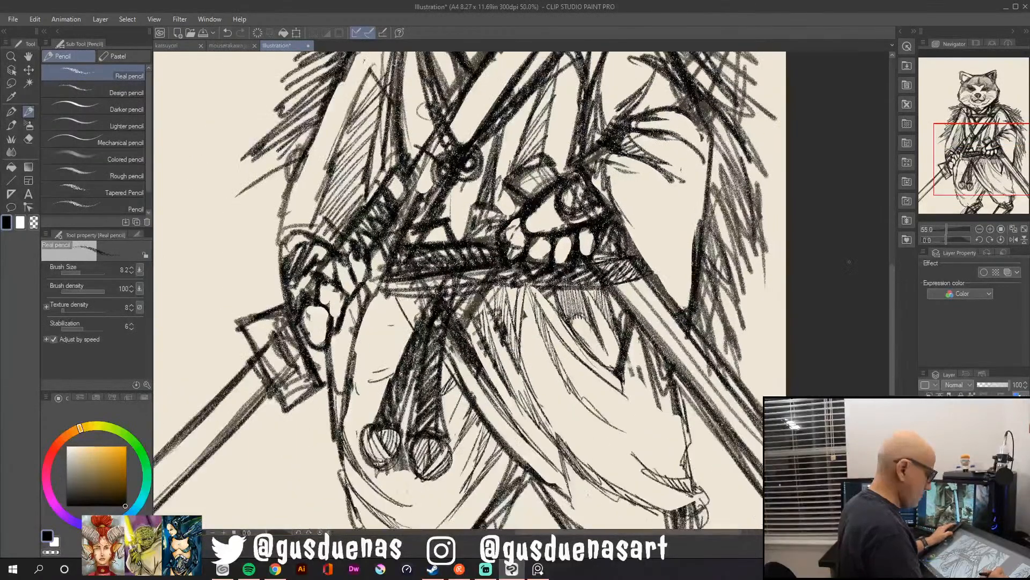
scroll(849, 262, "down", 4)
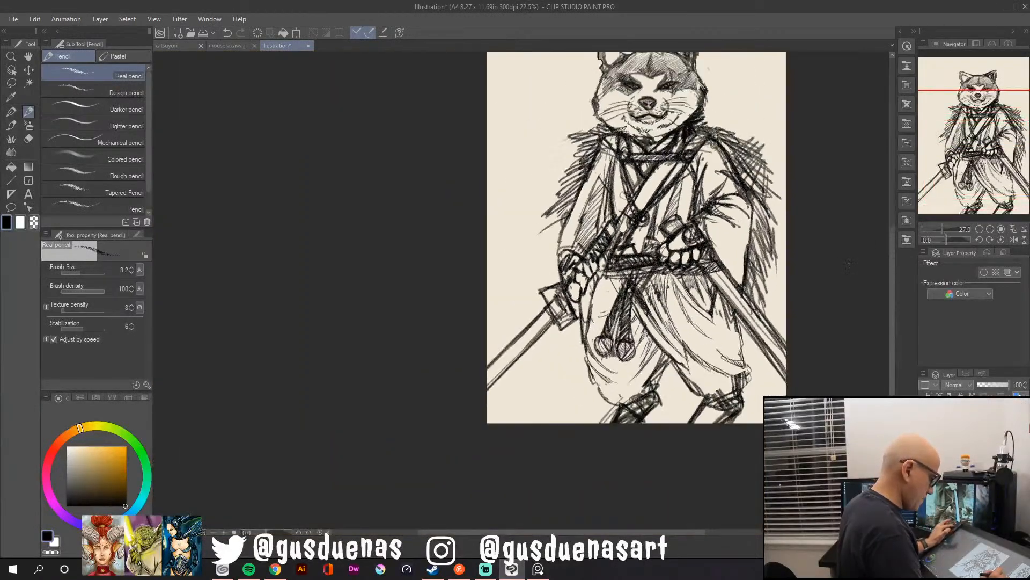
scroll(848, 264, "down", 1)
left_click_drag(790, 259, 614, 314)
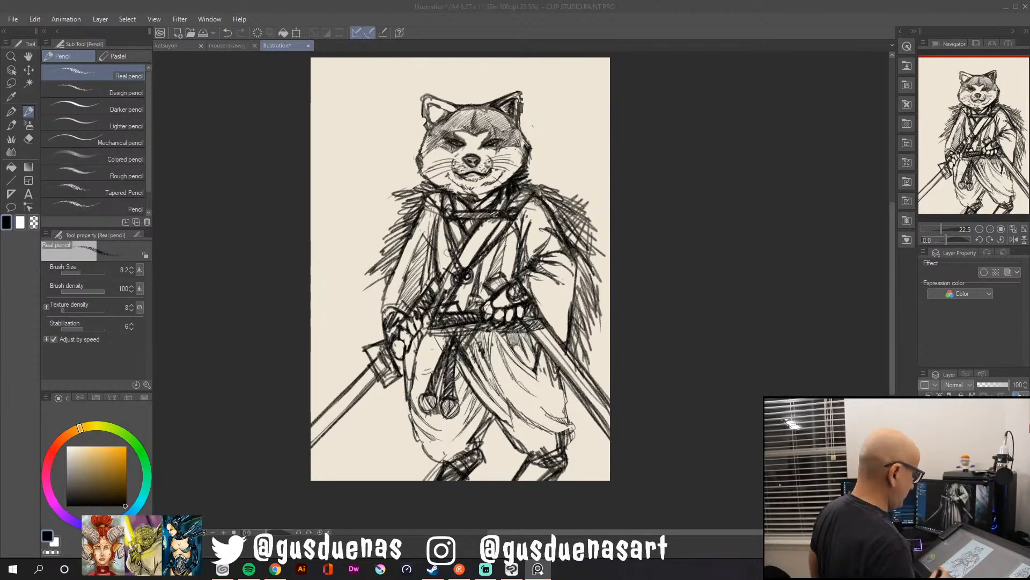
left_click(470, 302)
mouse_move(476, 298)
left_mouse_down()
mouse_move(490, 293)
mouse_move(464, 314)
left_mouse_up()
left_click_drag(573, 316, 609, 335)
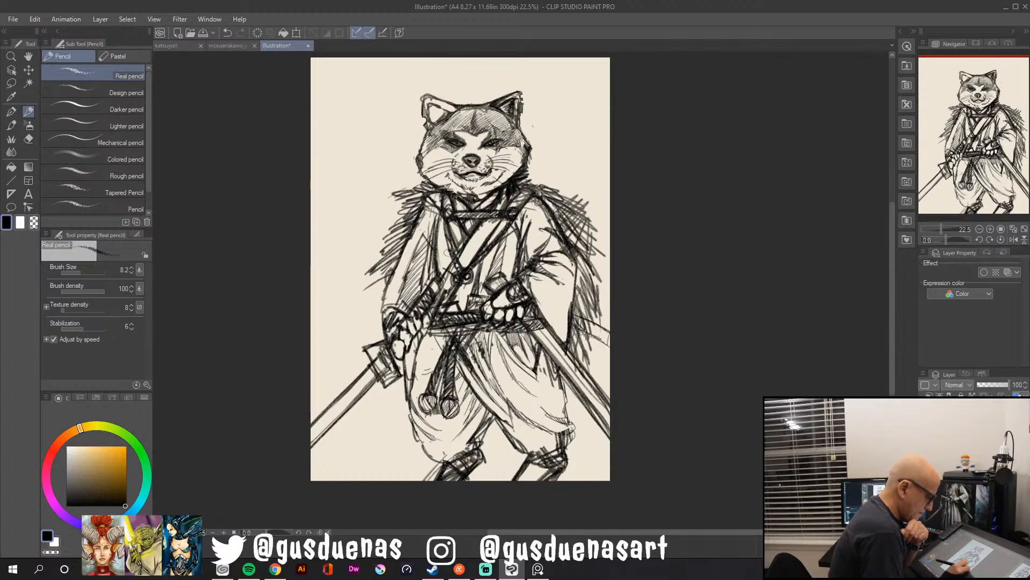
mouse_move(456, 295)
left_mouse_down()
mouse_move(482, 292)
mouse_move(436, 311)
left_mouse_up()
left_click_drag(440, 303, 431, 319)
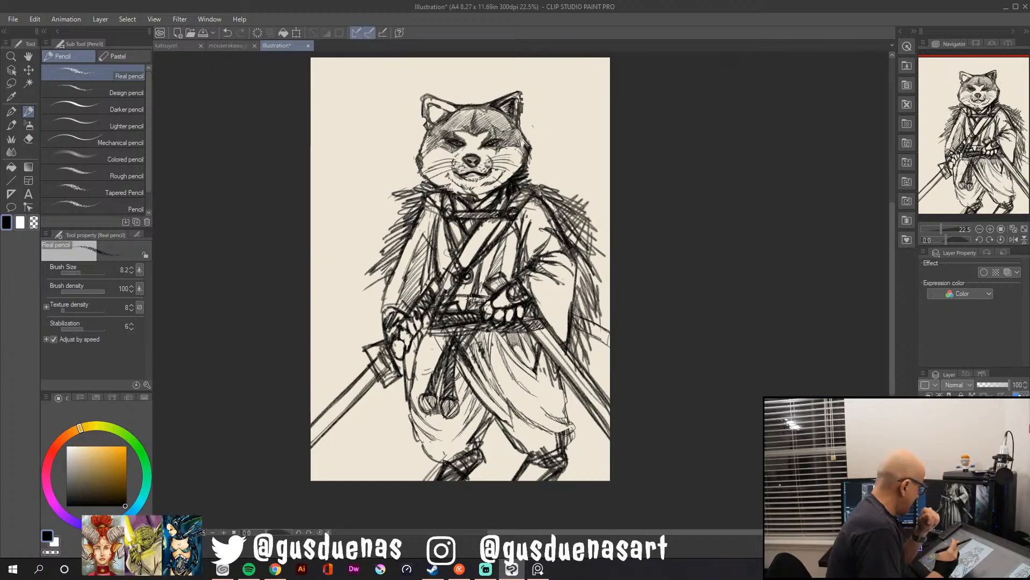
Set the brush size to 10, clean up and outline the short sword's handle, and darken its scabbard lines.
left_click(123, 270)
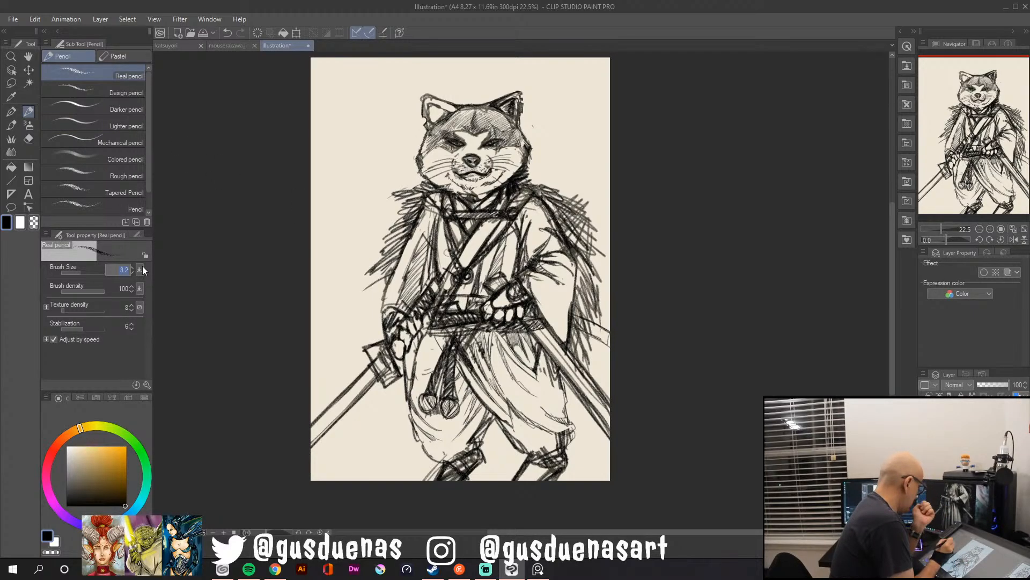
key("Return")
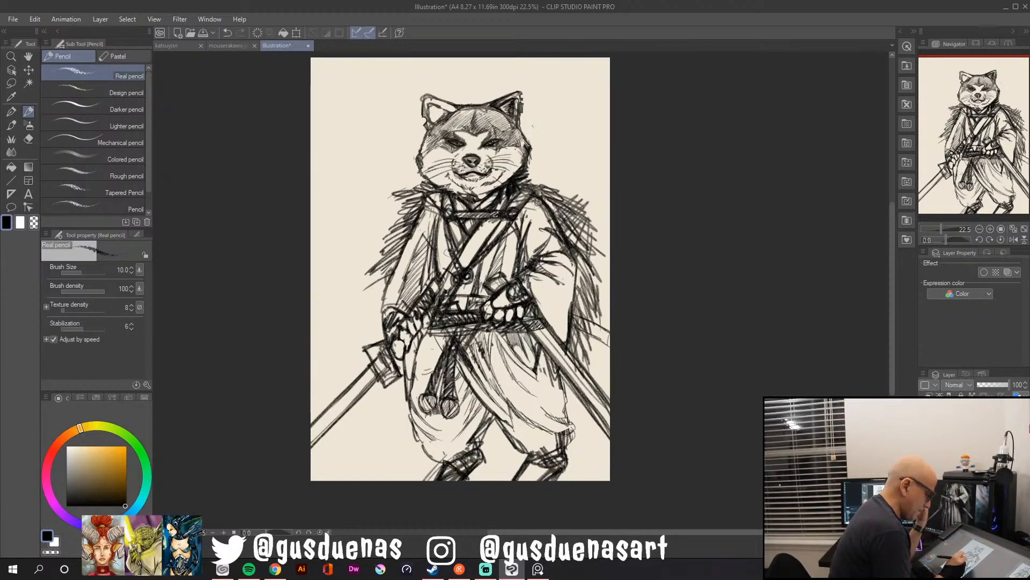
mouse_move(448, 301)
left_mouse_down()
mouse_move(477, 301)
mouse_move(453, 305)
mouse_move(475, 305)
mouse_move(450, 293)
left_mouse_up()
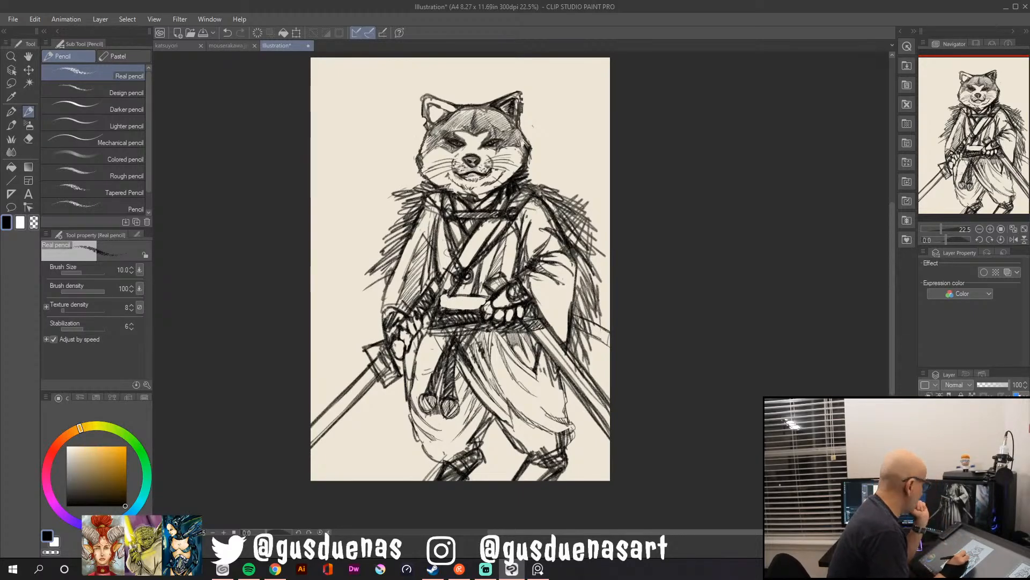
mouse_move(441, 293)
left_mouse_down()
mouse_move(439, 310)
mouse_move(483, 298)
mouse_move(464, 309)
mouse_move(480, 311)
left_mouse_up()
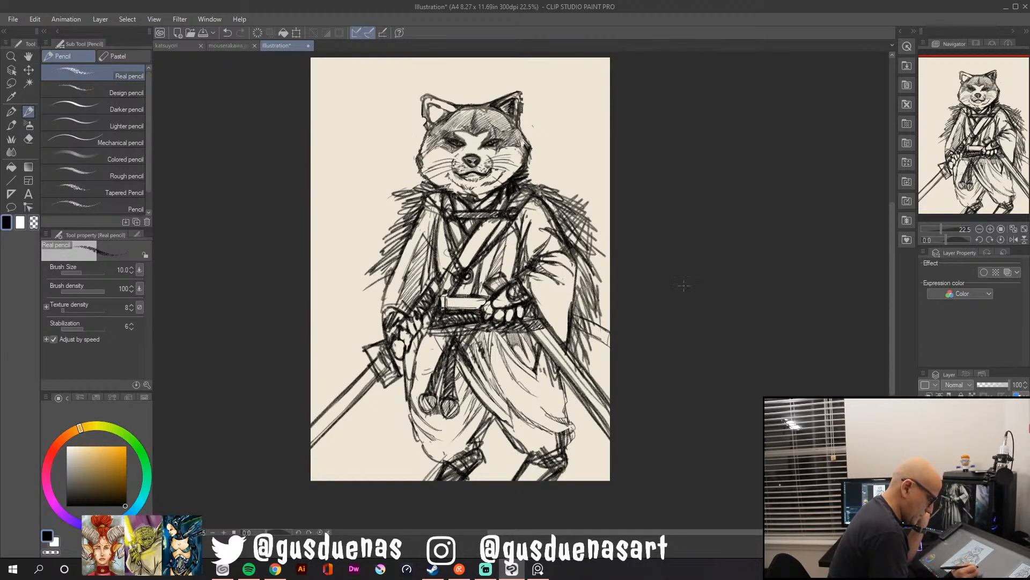
mouse_move(569, 325)
left_mouse_down()
mouse_move(601, 343)
mouse_move(609, 328)
mouse_move(593, 340)
left_mouse_up()
left_click_drag(480, 294, 483, 307)
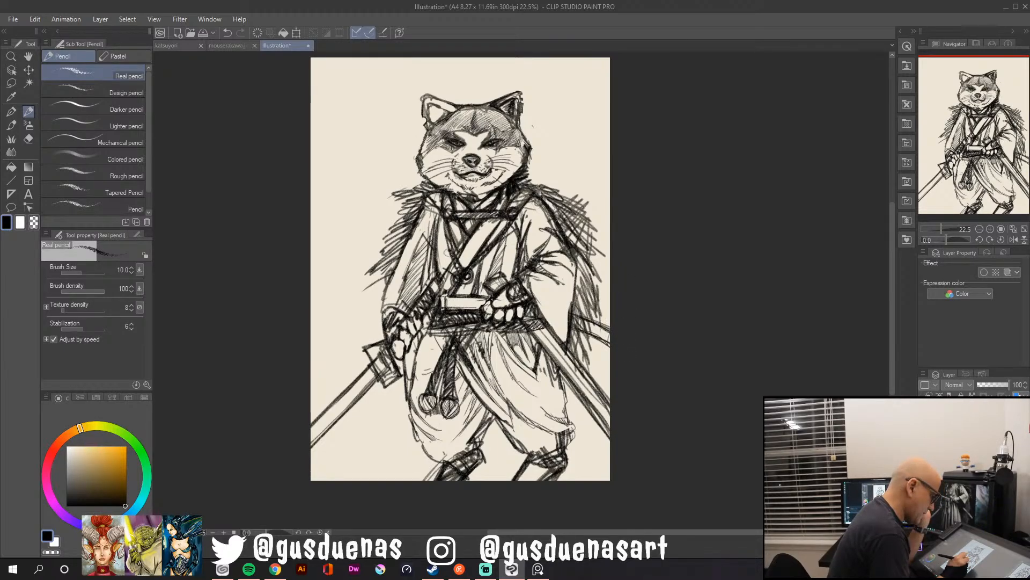
Draw a zigzag wrapping pattern along the short sword's handle and shade the block above the right fist.
left_click_drag(455, 301, 485, 311)
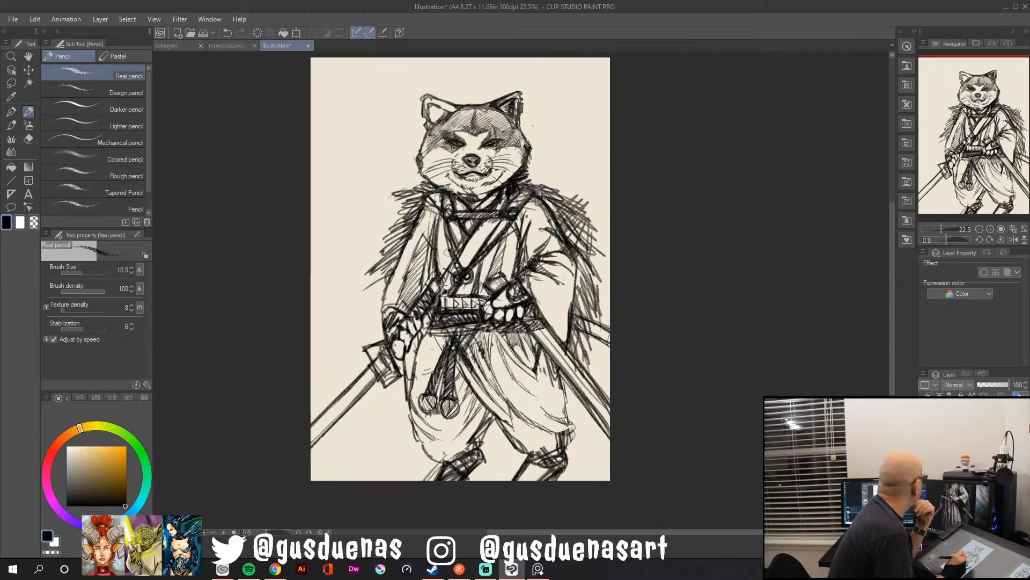
mouse_move(456, 301)
left_mouse_down()
mouse_move(482, 307)
mouse_move(441, 305)
mouse_move(451, 299)
mouse_move(457, 310)
left_mouse_up()
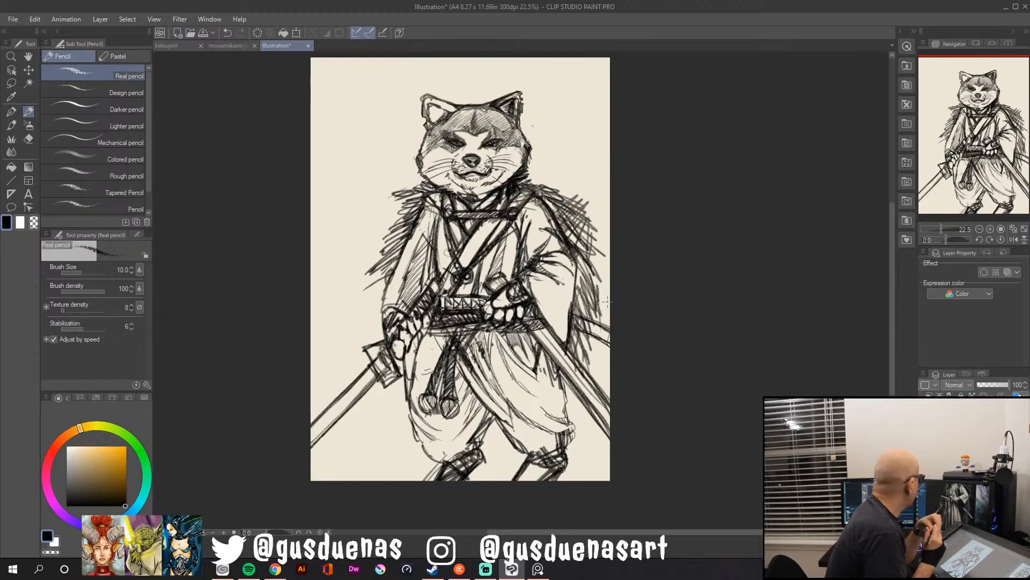
mouse_move(485, 285)
left_mouse_down()
mouse_move(511, 276)
mouse_move(503, 284)
left_mouse_up()
Draw two hatched cords ending in knotted tassels, hanging from the belt over the right trouser leg.
mouse_move(497, 371)
left_mouse_down()
mouse_move(518, 325)
mouse_move(495, 377)
mouse_move(519, 327)
mouse_move(494, 394)
mouse_move(504, 418)
left_mouse_up()
left_click_drag(515, 322, 515, 424)
mouse_move(521, 384)
left_mouse_down()
mouse_move(512, 408)
mouse_move(511, 397)
left_mouse_up()
mouse_move(521, 361)
left_mouse_down()
mouse_move(510, 382)
mouse_move(510, 363)
mouse_move(509, 390)
mouse_move(518, 445)
left_mouse_up()
left_click_drag(531, 410, 521, 435)
left_click_drag(499, 376, 492, 397)
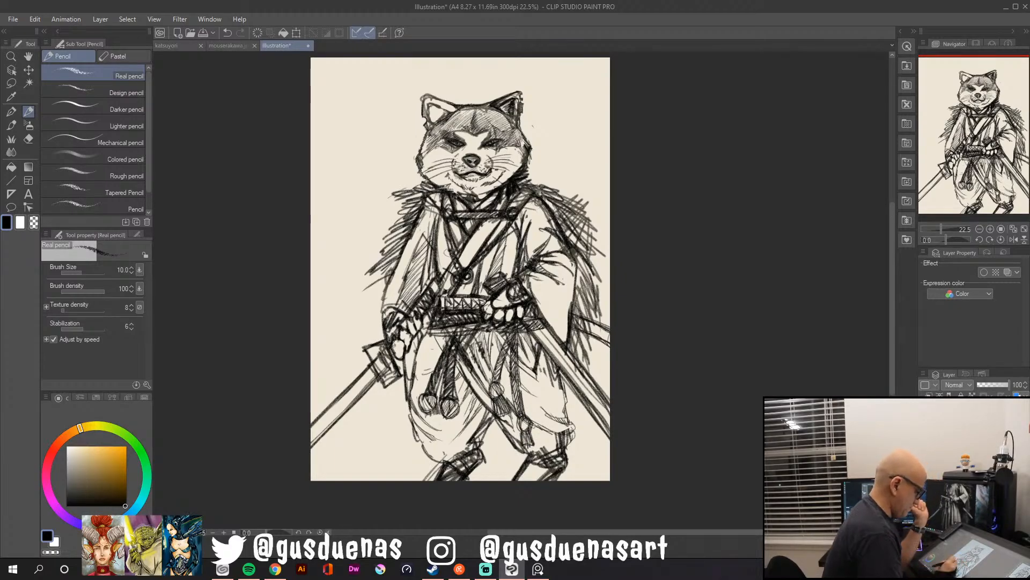
Thicken the square guard of the left sword and add shading lines along its blade.
left_click_drag(372, 376, 269, 468)
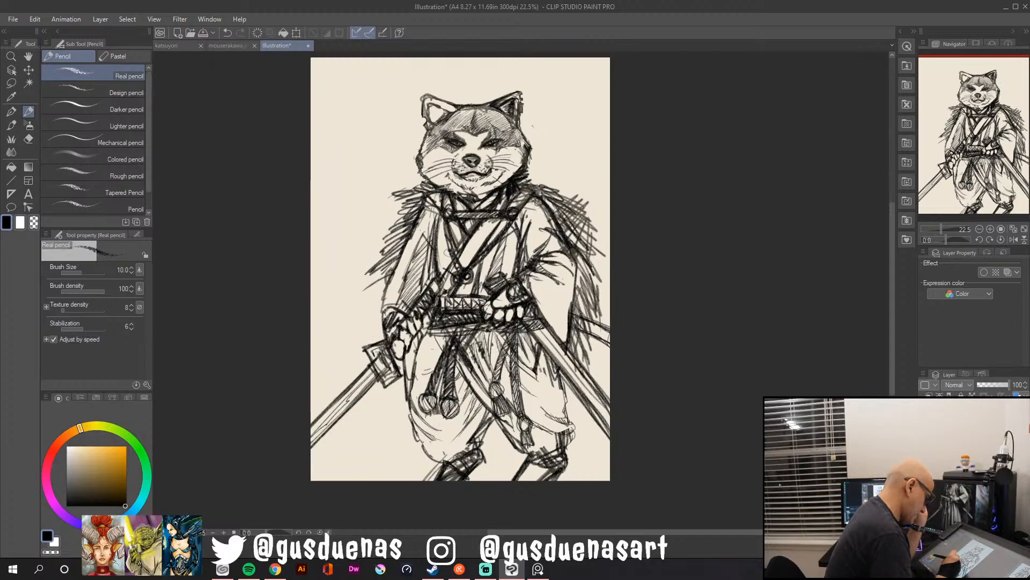
left_click_drag(375, 347, 385, 384)
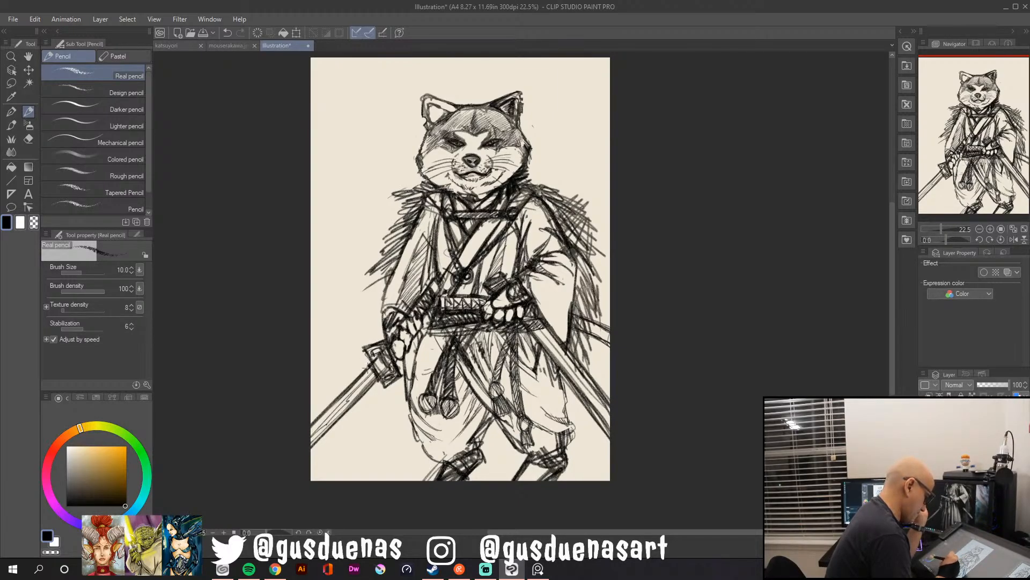
mouse_move(369, 368)
left_mouse_down()
mouse_move(377, 385)
mouse_move(387, 372)
left_mouse_up()
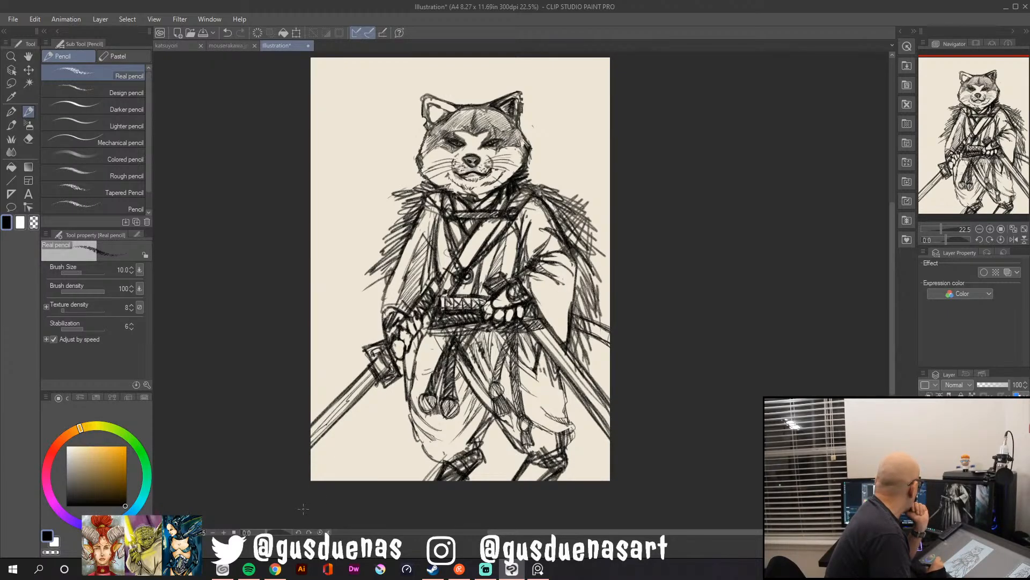
left_click_drag(374, 376, 312, 441)
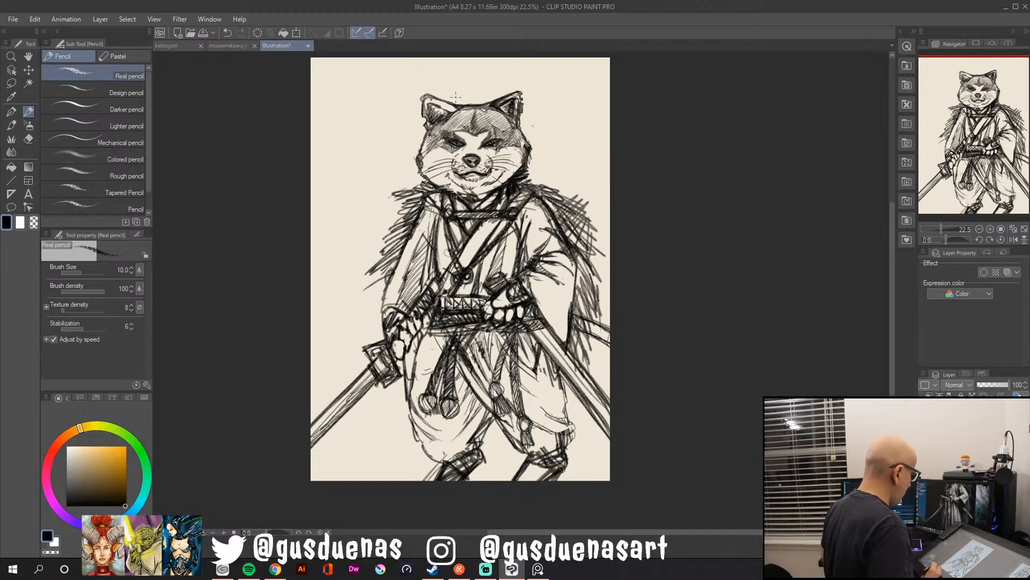
Sketch crossed, hatched bindings on both shins at the lower edge of the page.
scroll(662, 299, "up", 2)
scroll(662, 299, "down", 1)
scroll(662, 299, "up", 2)
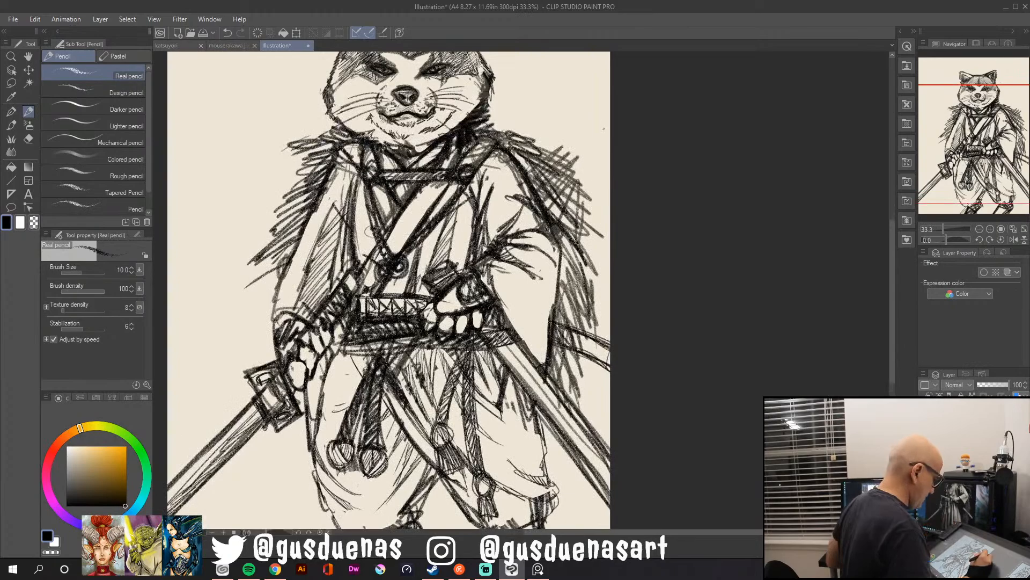
mouse_move(571, 193)
left_mouse_down()
mouse_move(634, 303)
mouse_move(643, 68)
left_mouse_up()
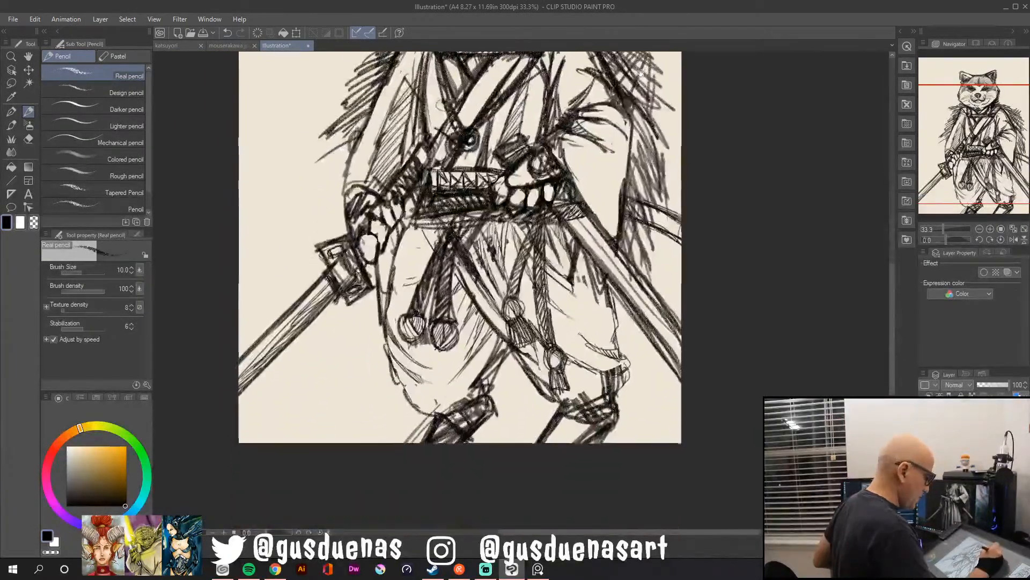
mouse_move(638, 130)
left_mouse_down()
mouse_move(630, 245)
mouse_move(635, 81)
left_mouse_up()
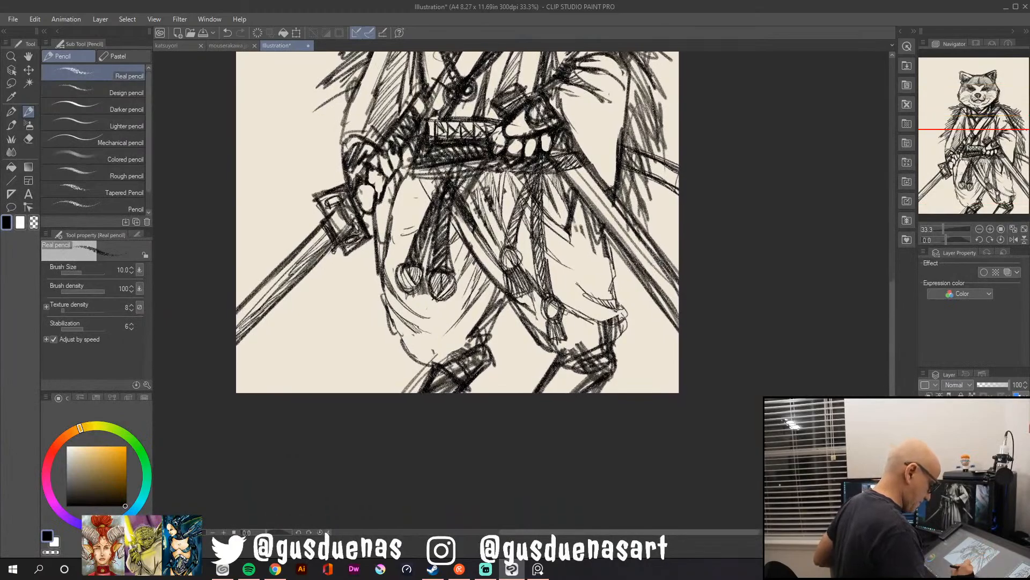
left_click_drag(567, 369, 581, 390)
left_click_drag(559, 369, 579, 396)
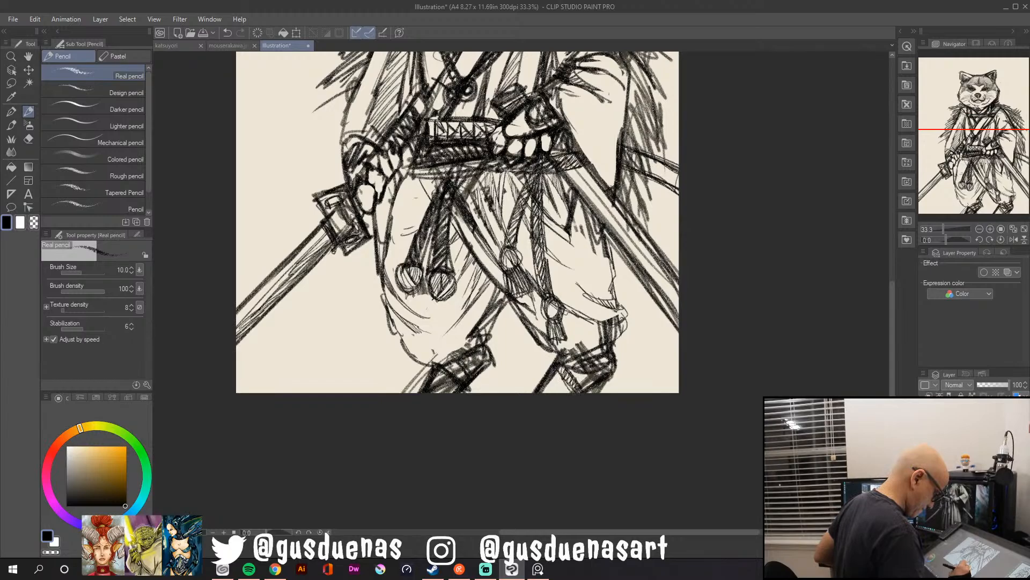
left_click_drag(541, 392, 570, 379)
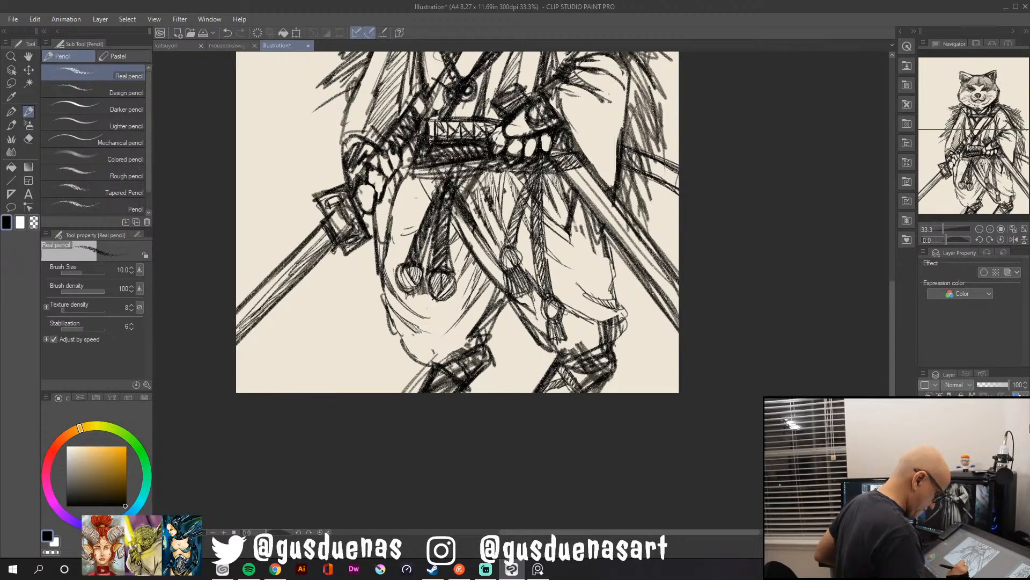
mouse_move(539, 384)
left_mouse_down()
mouse_move(534, 392)
mouse_move(579, 370)
mouse_move(588, 382)
left_mouse_up()
mouse_move(454, 375)
left_mouse_down()
mouse_move(443, 378)
mouse_move(456, 376)
mouse_move(448, 389)
mouse_move(466, 374)
mouse_move(433, 387)
mouse_move(454, 374)
left_mouse_up()
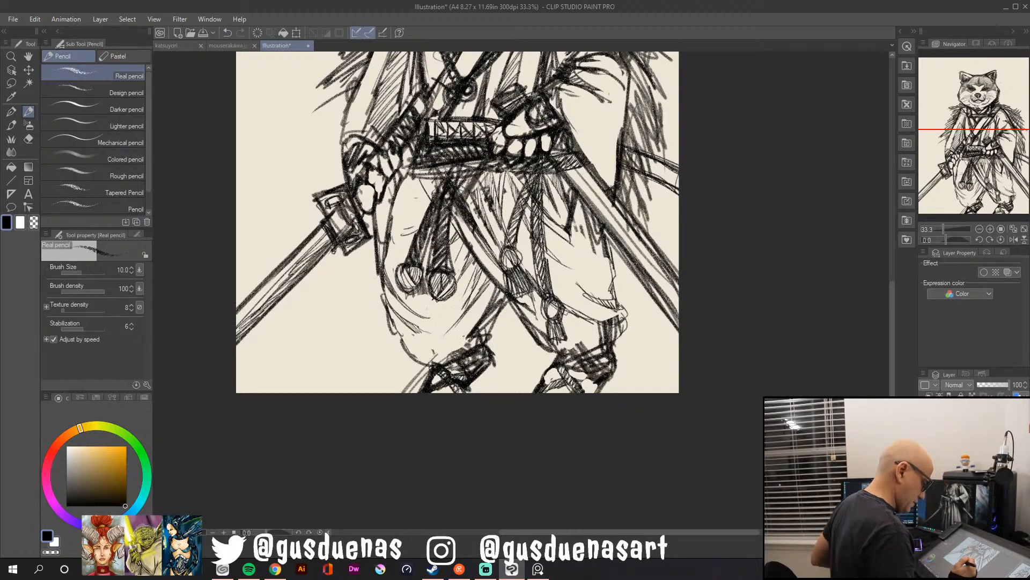
Clear the dense hatching from the right trouser cuff and redraw it with a few clean band lines.
mouse_move(579, 335)
left_mouse_down()
mouse_move(564, 350)
mouse_move(597, 347)
mouse_move(570, 362)
mouse_move(604, 361)
left_mouse_up()
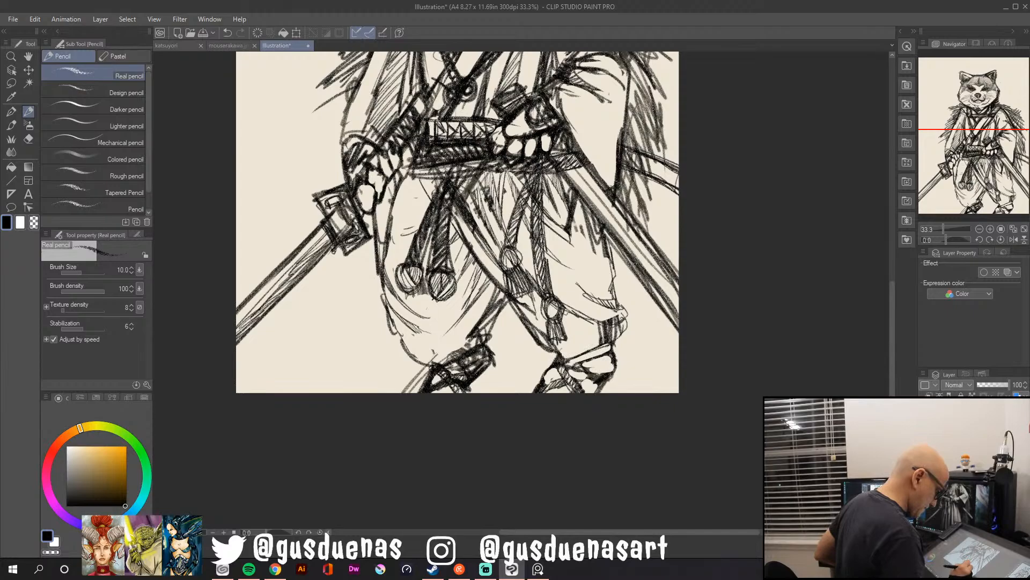
mouse_move(568, 364)
left_mouse_down()
mouse_move(589, 353)
mouse_move(607, 370)
mouse_move(581, 363)
left_mouse_up()
left_click_drag(589, 378, 601, 370)
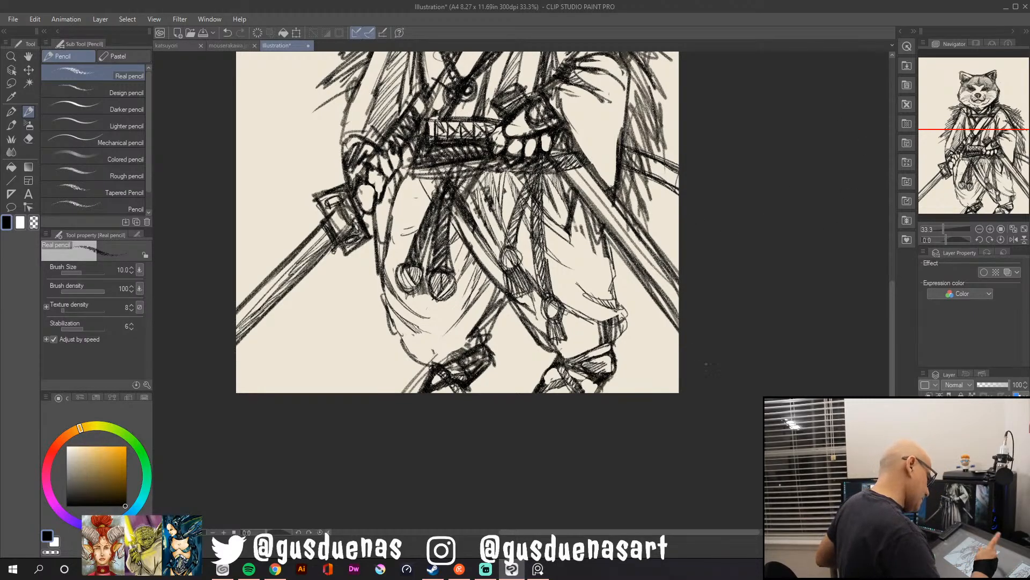
Shade the right sword with long lines along its length and add shading to the sword section projecting behind the right sleeve.
mouse_move(609, 236)
left_mouse_down()
mouse_move(680, 328)
mouse_move(654, 314)
mouse_move(626, 262)
mouse_move(678, 333)
left_mouse_up()
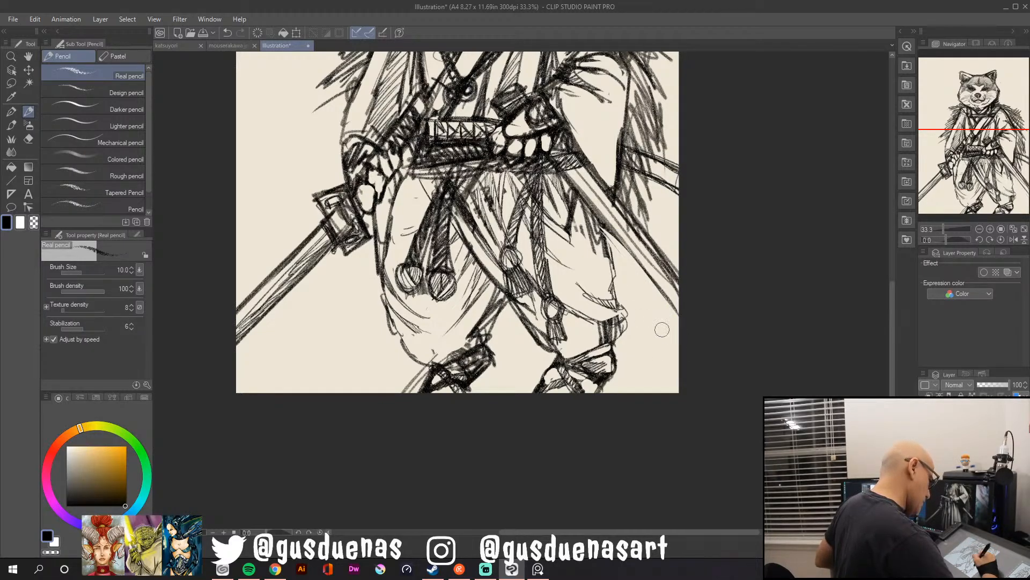
left_click_drag(585, 199, 678, 321)
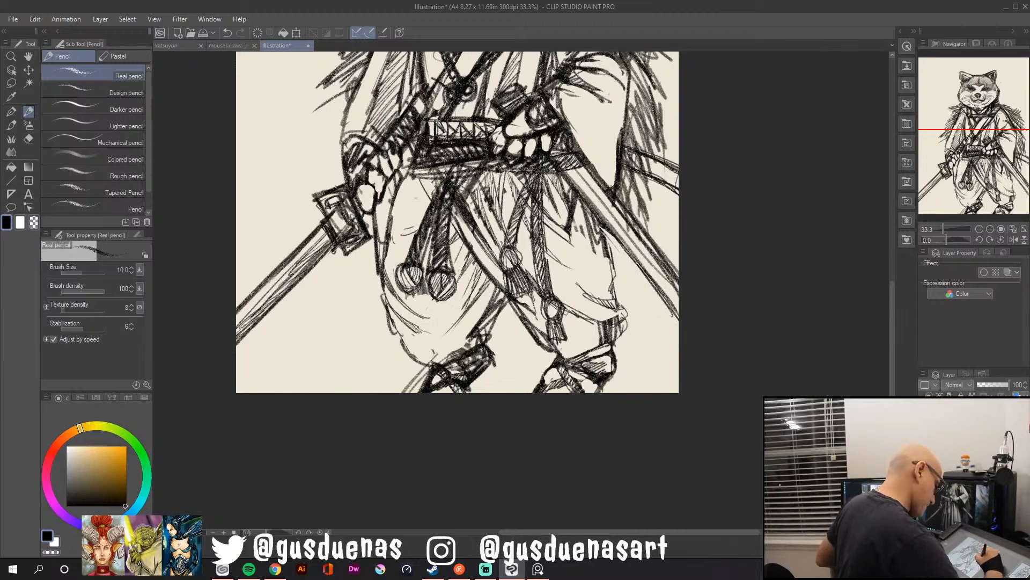
left_click_drag(636, 225, 678, 289)
left_click_drag(648, 250, 678, 293)
left_click_drag(568, 168, 678, 314)
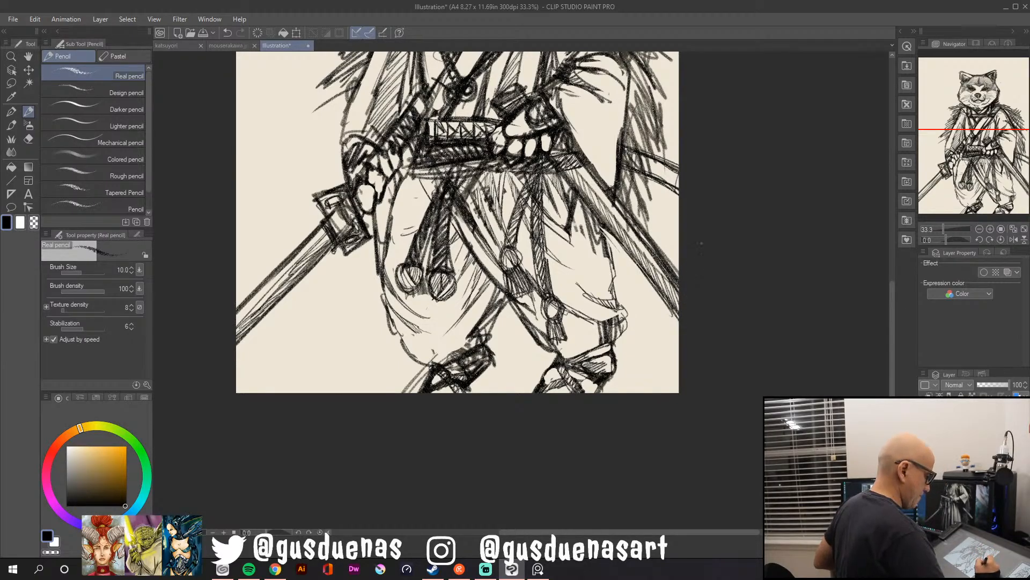
scroll(457, 256, "up", 3)
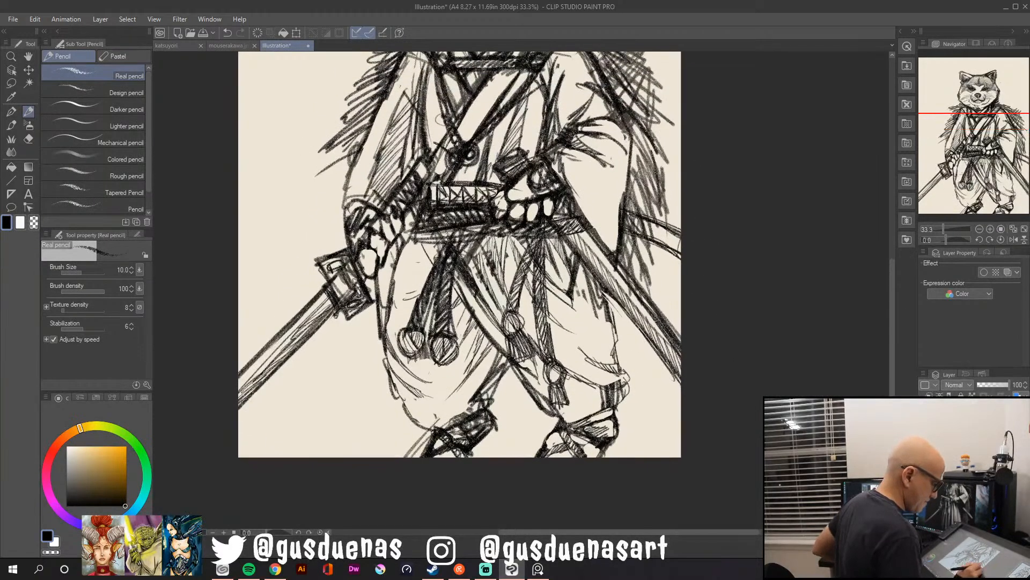
mouse_move(633, 227)
left_mouse_down()
mouse_move(679, 239)
mouse_move(675, 253)
left_mouse_up()
left_click_drag(672, 144, 613, 337)
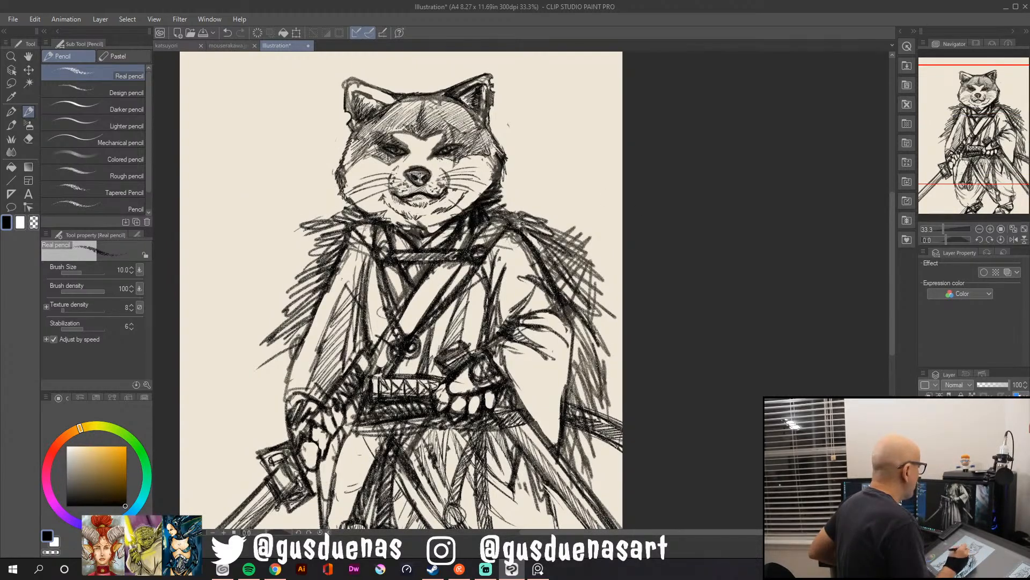
Extend the straw cape's fringe on the left side with longer, ragged strands from the shoulder down to the forearm.
mouse_move(343, 224)
left_mouse_down()
mouse_move(290, 246)
mouse_move(284, 266)
mouse_move(301, 250)
mouse_move(265, 299)
left_mouse_up()
mouse_move(319, 276)
left_mouse_down()
mouse_move(269, 307)
mouse_move(260, 353)
left_mouse_up()
mouse_move(307, 329)
left_mouse_down()
mouse_move(263, 353)
mouse_move(263, 365)
mouse_move(286, 371)
left_mouse_up()
Clear the two shoulder straps above the chest cord and redraw them with clean outlines and light hatching.
mouse_move(368, 224)
left_mouse_down()
mouse_move(354, 243)
mouse_move(379, 243)
left_mouse_up()
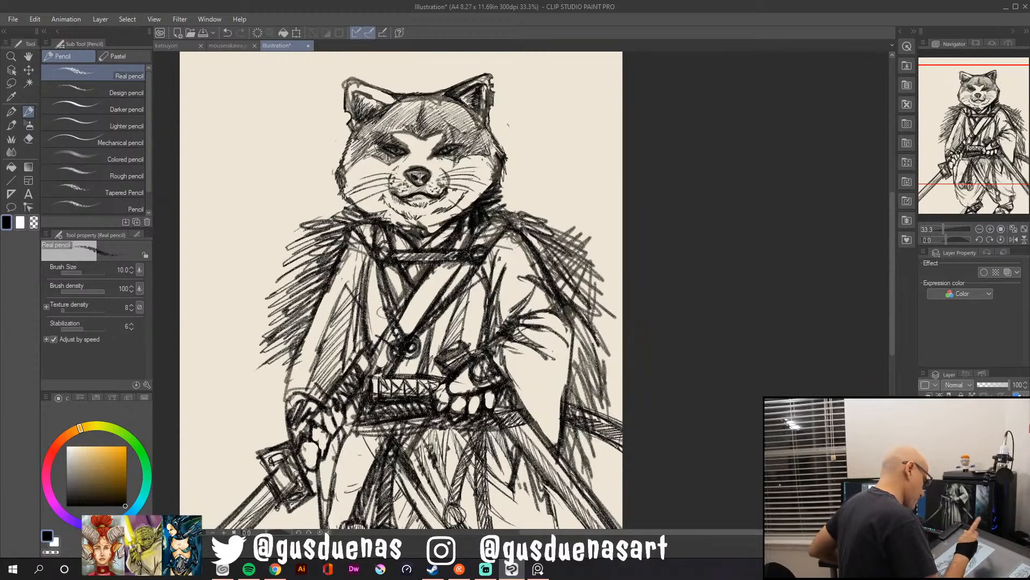
left_click_drag(377, 234, 375, 240)
mouse_move(481, 236)
left_mouse_down()
mouse_move(491, 237)
mouse_move(483, 243)
mouse_move(486, 228)
left_mouse_up()
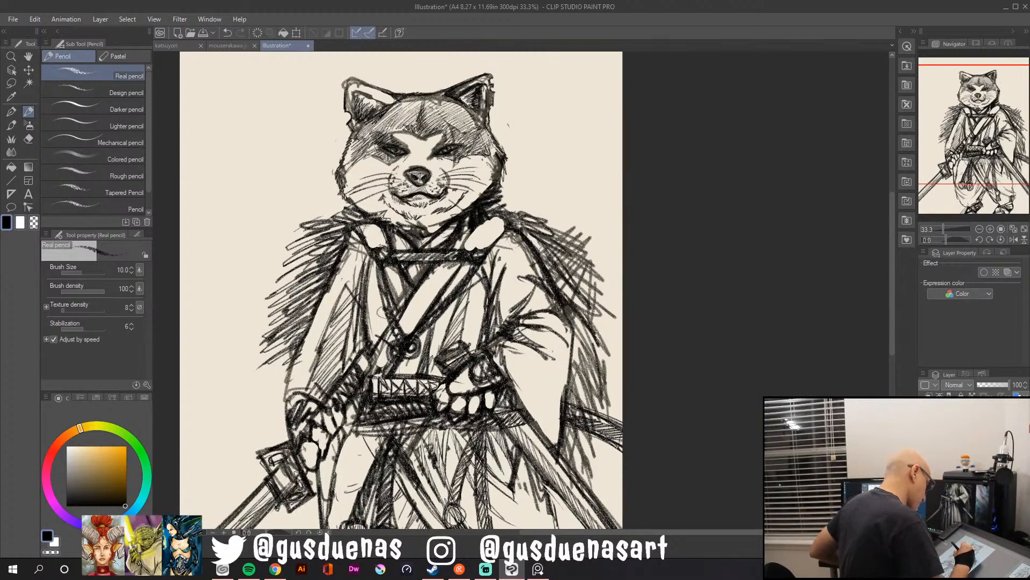
mouse_move(463, 246)
left_mouse_down()
mouse_move(496, 218)
mouse_move(481, 248)
left_mouse_up()
left_click_drag(503, 225, 488, 249)
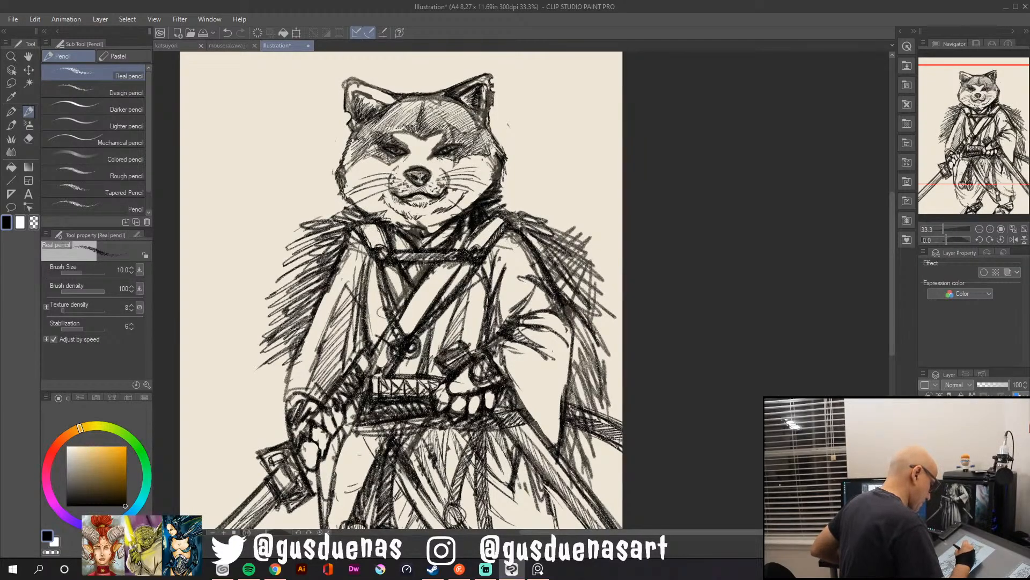
left_click_drag(485, 227, 467, 250)
left_click_drag(369, 225, 376, 248)
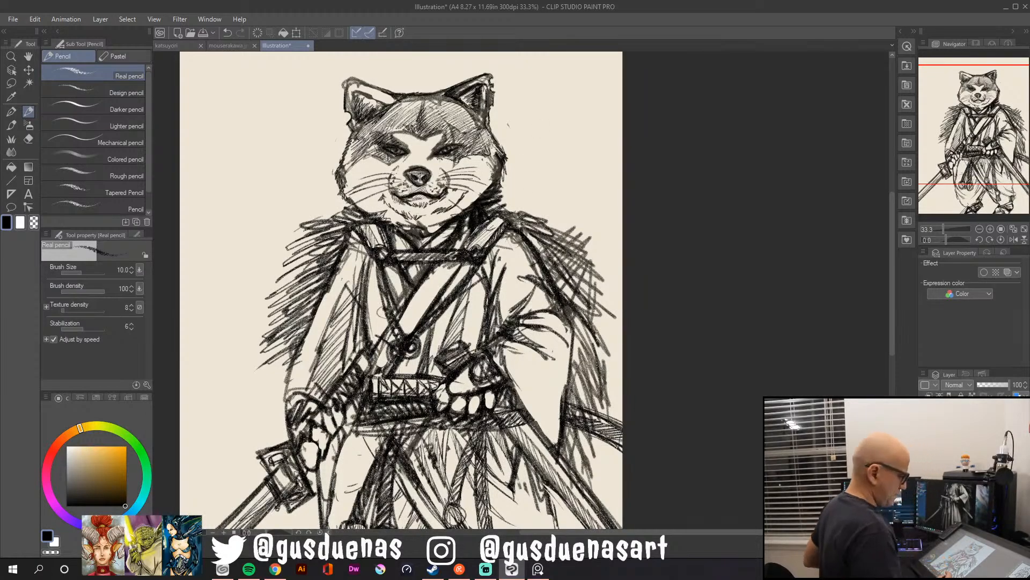
Extend the cape's ragged fringe outward over the right shoulder and down beside the upper sleeve.
mouse_move(539, 225)
left_mouse_down()
mouse_move(580, 220)
mouse_move(610, 250)
mouse_move(577, 303)
left_mouse_up()
left_click_drag(604, 262, 579, 293)
mouse_move(612, 264)
left_mouse_down()
mouse_move(574, 313)
mouse_move(610, 334)
left_mouse_up()
mouse_move(616, 273)
left_mouse_down()
mouse_move(574, 332)
mouse_move(577, 345)
left_mouse_up()
left_click_drag(612, 297, 582, 346)
left_click_drag(589, 310, 583, 322)
Continue the cape fringe below the right sleeve around the sword and add loose strands beside the left wrist.
mouse_move(623, 338)
left_mouse_down()
mouse_move(597, 406)
mouse_move(590, 396)
mouse_move(593, 471)
left_mouse_up()
left_click_drag(597, 432, 584, 462)
left_click_drag(602, 459, 590, 478)
left_click_drag(593, 428, 576, 466)
left_click_drag(594, 438, 571, 487)
left_click_drag(588, 439, 550, 525)
left_click_drag(561, 491, 554, 527)
left_click_drag(573, 500, 562, 527)
left_click_drag(583, 506, 567, 528)
mouse_move(293, 349)
left_mouse_down()
mouse_move(264, 390)
mouse_move(274, 391)
mouse_move(272, 410)
left_mouse_up()
left_click_drag(290, 384, 272, 426)
Fill the cape's lower right edge with long straw strands on both sides of the sword, beside the trouser leg.
left_click_drag(661, 452, 648, 282)
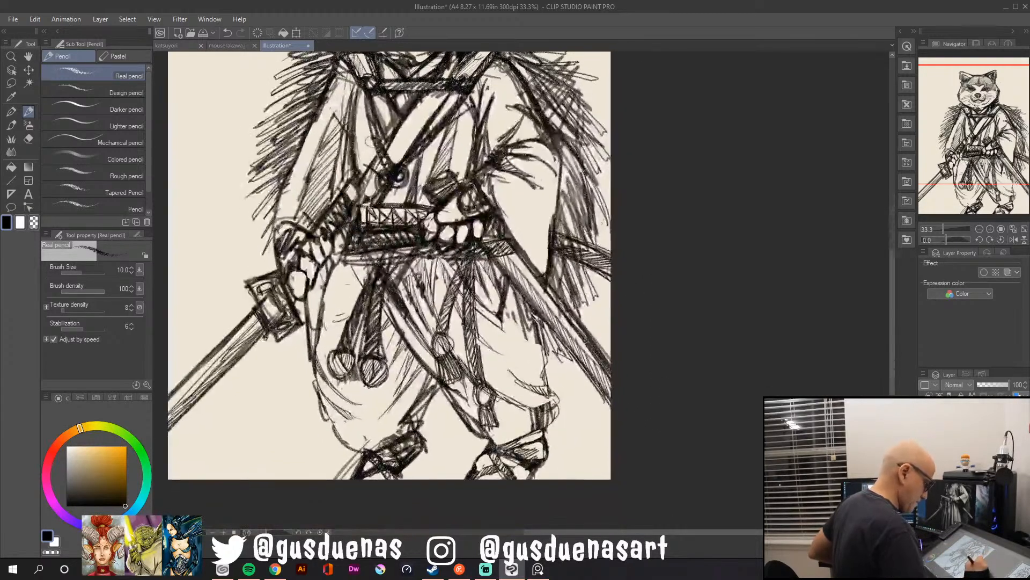
left_click_drag(581, 272, 606, 330)
mouse_move(585, 298)
left_mouse_down()
mouse_move(599, 327)
mouse_move(545, 360)
left_mouse_up()
left_click_drag(551, 356, 542, 375)
mouse_move(556, 325)
left_mouse_down()
mouse_move(541, 367)
mouse_move(568, 373)
left_mouse_up()
mouse_move(553, 359)
left_mouse_down()
mouse_move(548, 374)
mouse_move(560, 388)
left_mouse_up()
mouse_move(584, 354)
left_mouse_down()
mouse_move(555, 386)
mouse_move(578, 385)
left_mouse_up()
left_click_drag(589, 379, 580, 417)
mouse_move(576, 359)
left_mouse_down()
mouse_move(571, 406)
mouse_move(585, 404)
left_mouse_up()
left_click_drag(599, 268, 581, 314)
left_click_drag(594, 231, 581, 285)
mouse_move(585, 161)
left_mouse_down()
mouse_move(574, 209)
mouse_move(597, 319)
left_mouse_up()
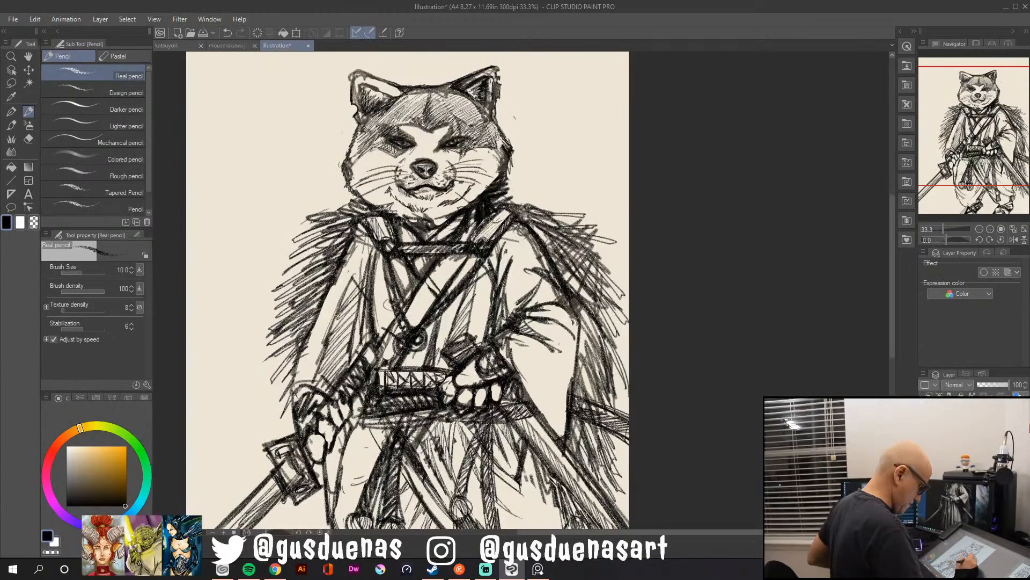
left_click_drag(452, 424, 486, 379)
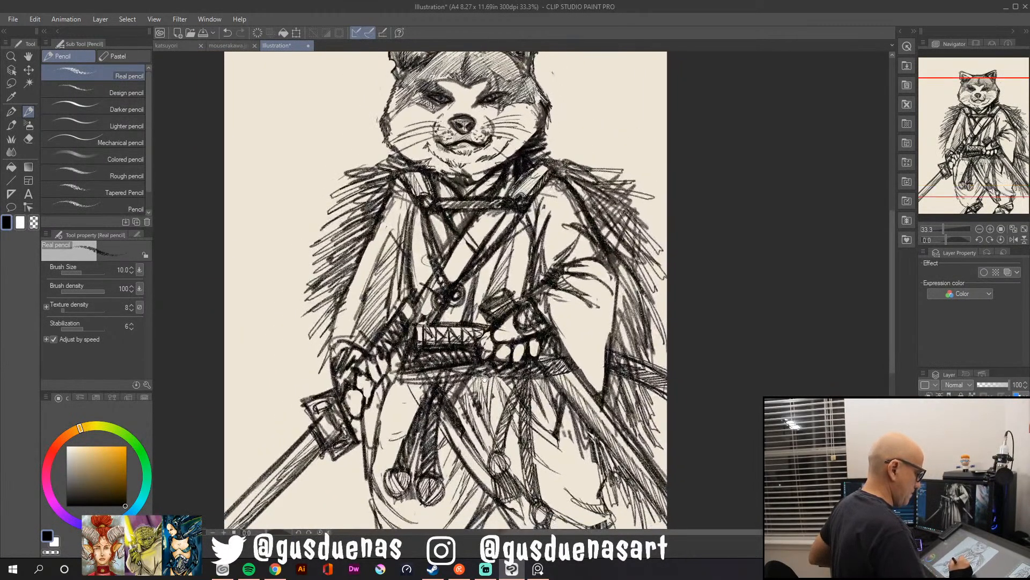
left_click_drag(567, 269, 480, 341)
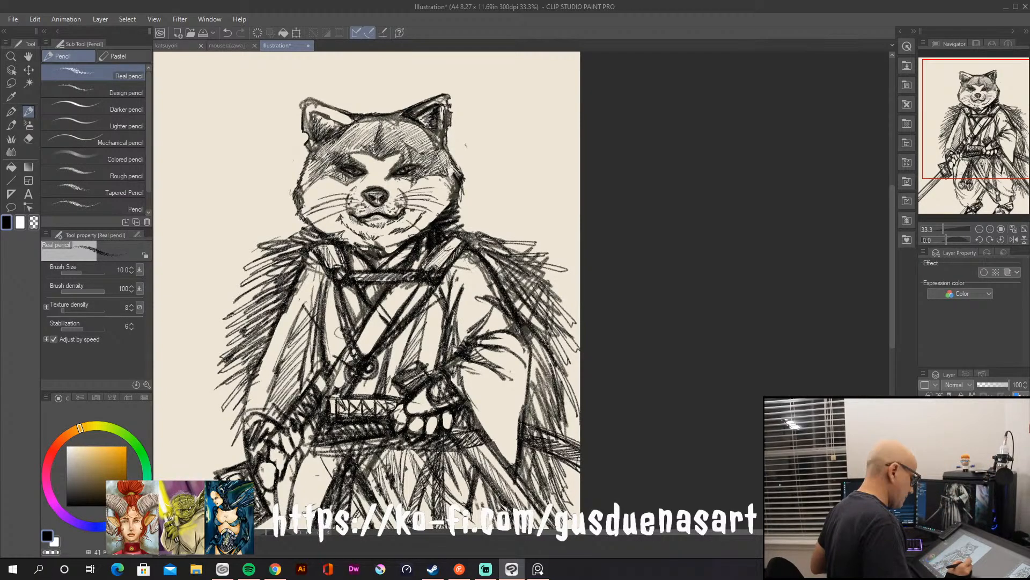
left_click_drag(505, 408, 621, 368)
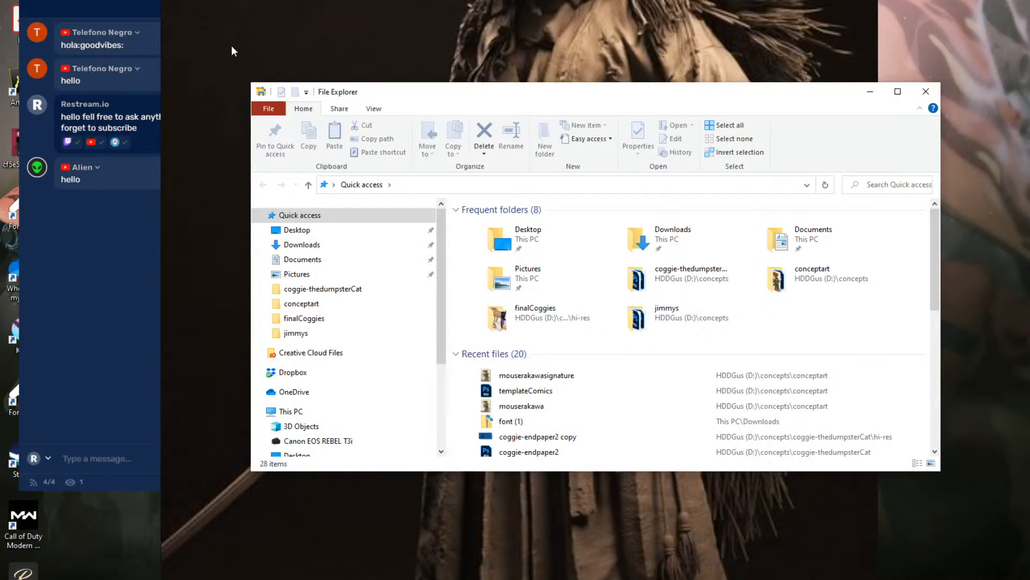
In File Explorer, open the moodboard folder on the HDDGus (D:) drive and maximize the window.
scroll(339, 425, "down", 3)
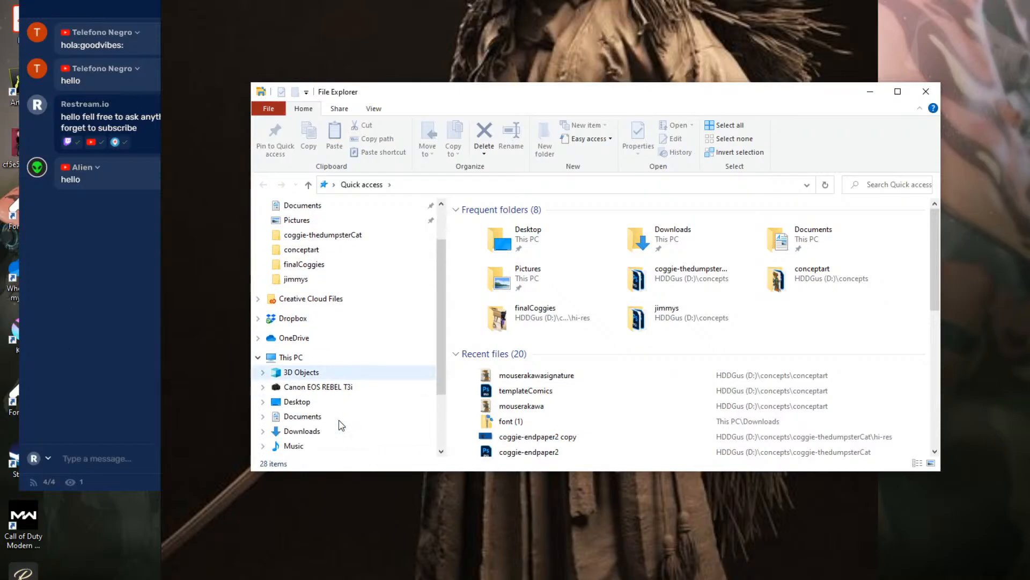
left_click(336, 418)
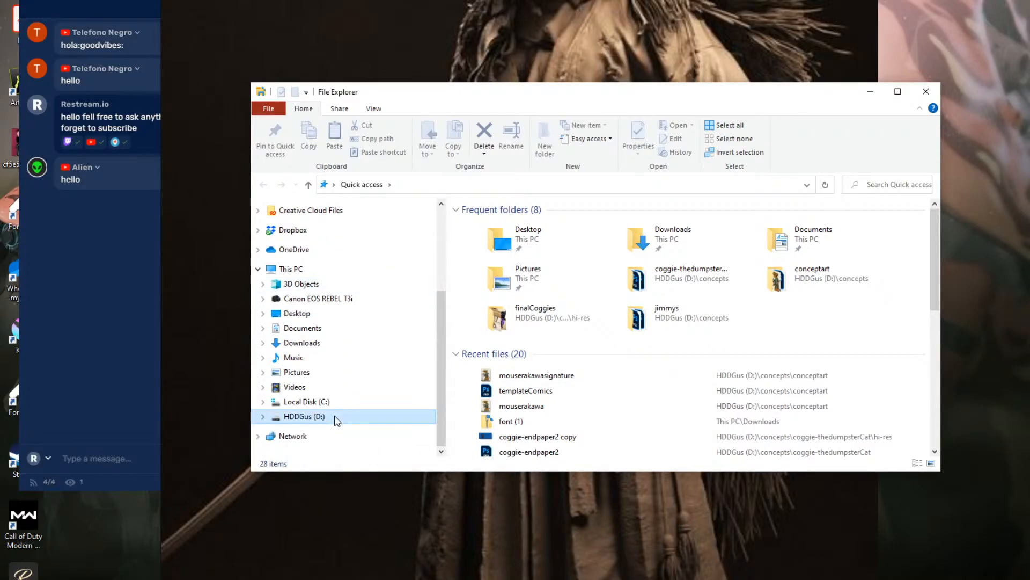
left_click(543, 255)
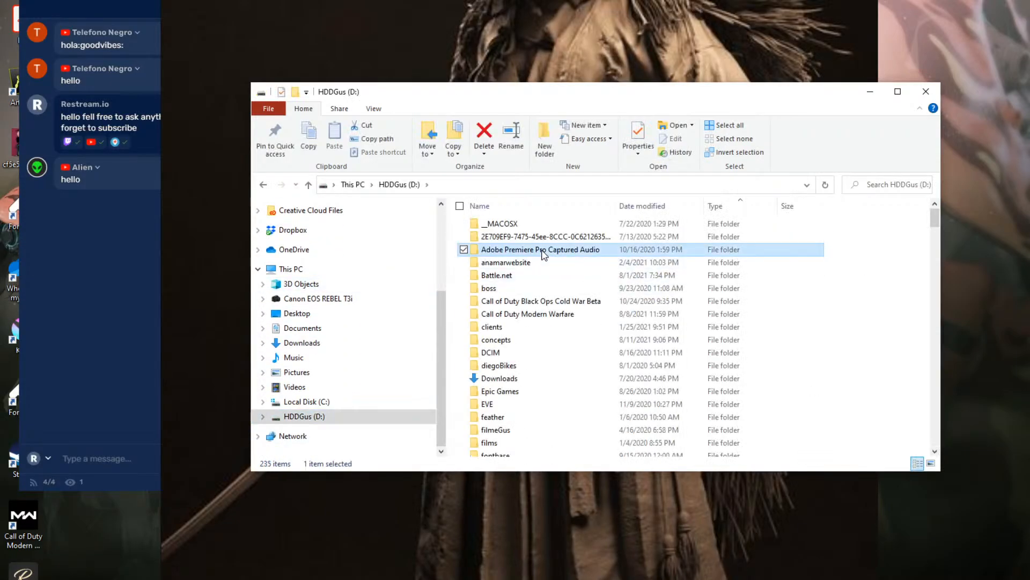
type("moo")
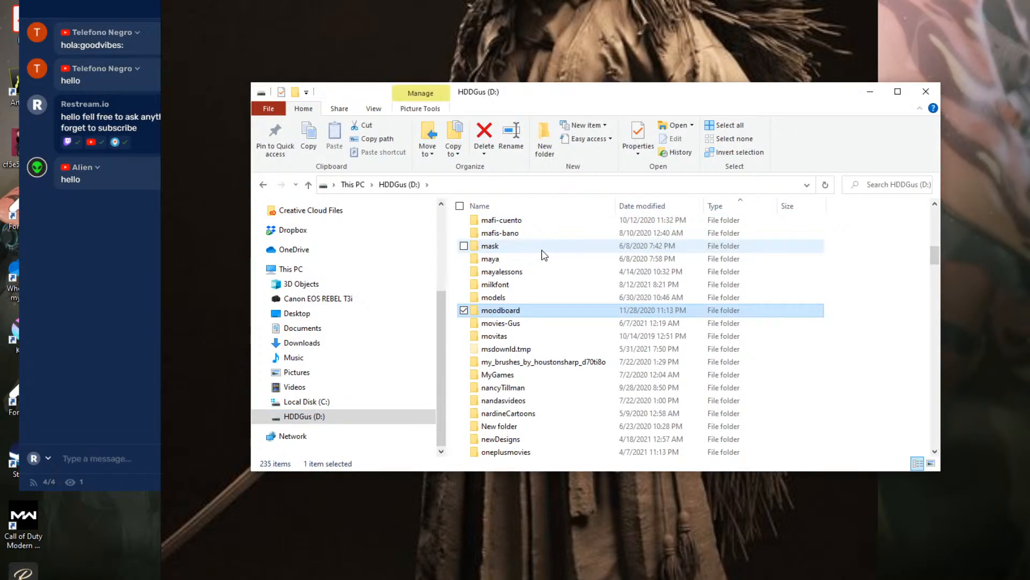
double_click(575, 312)
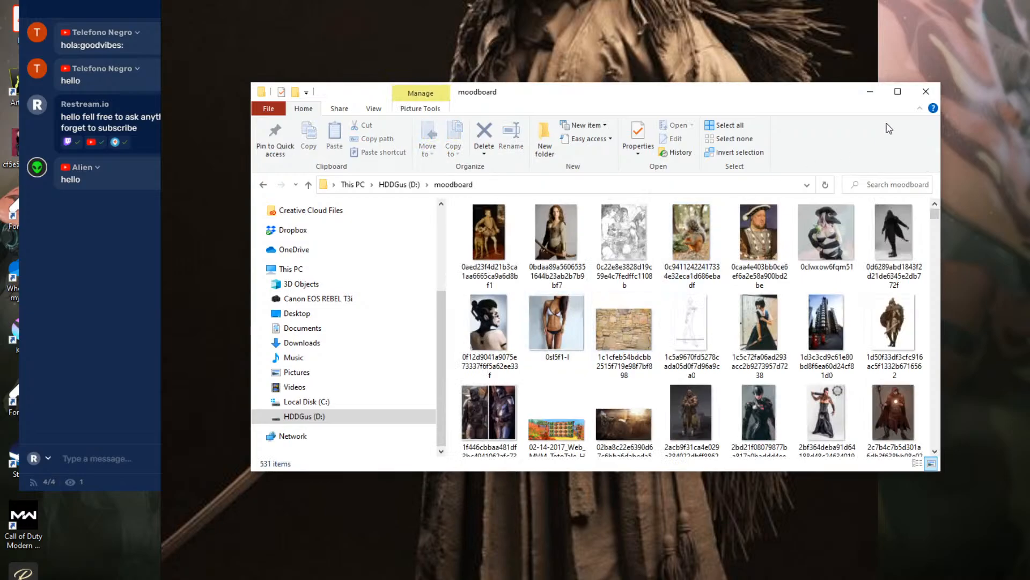
left_click(897, 91)
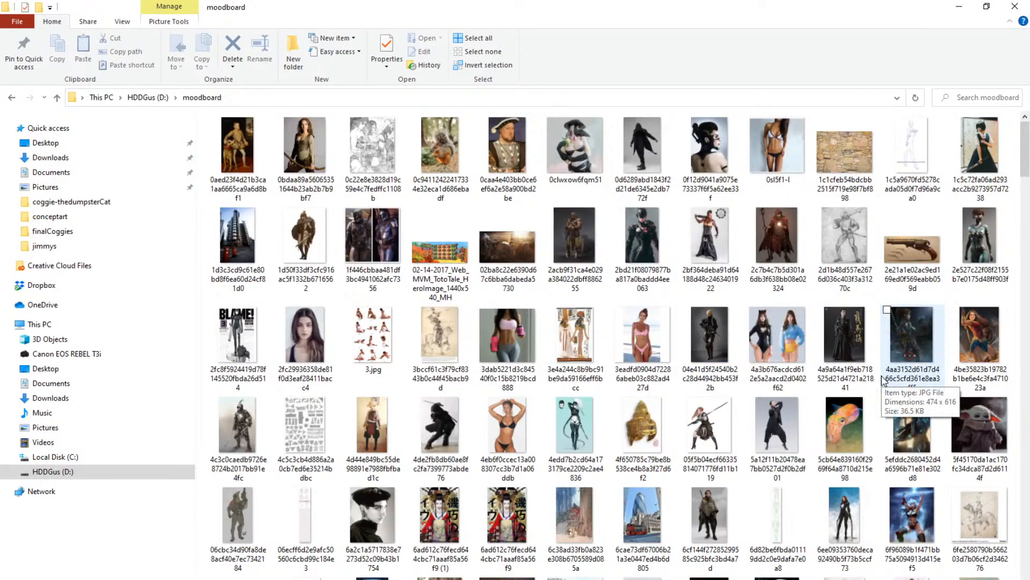
Browse the moodboard images and preview the sheet of female figure construction sketches.
scroll(882, 380, "down", 10)
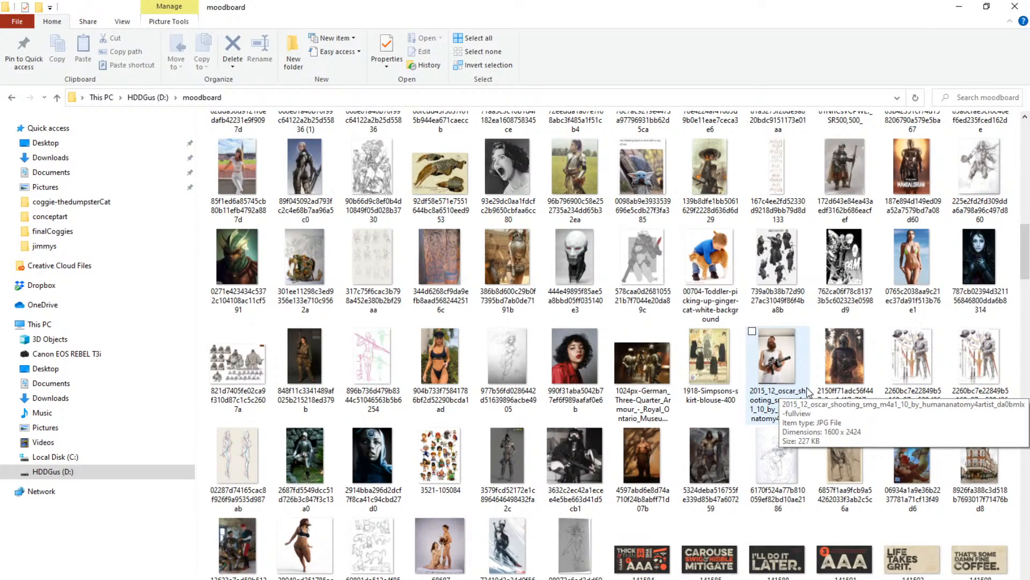
left_click(363, 252)
double_click(360, 292)
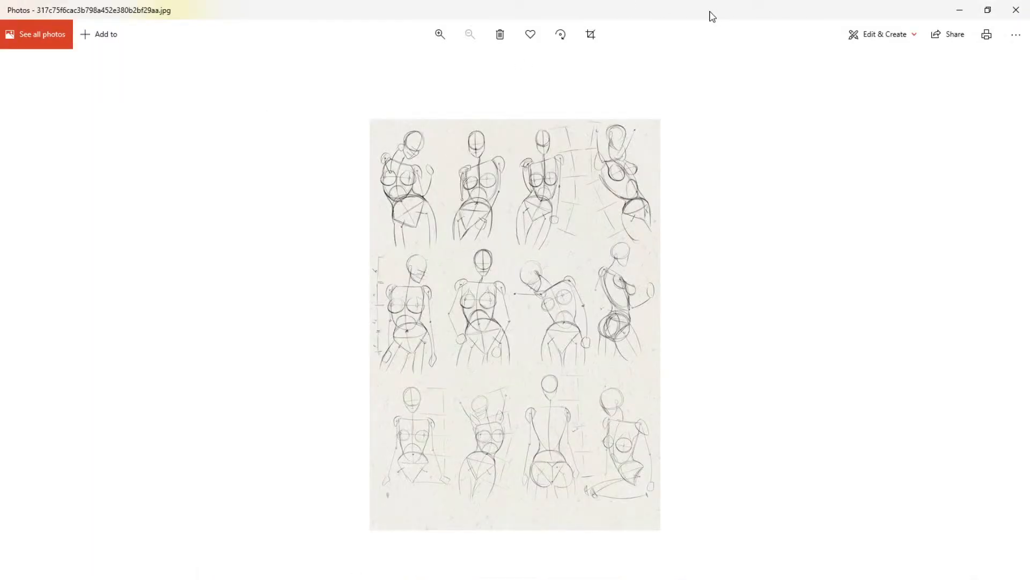
left_click(1015, 8)
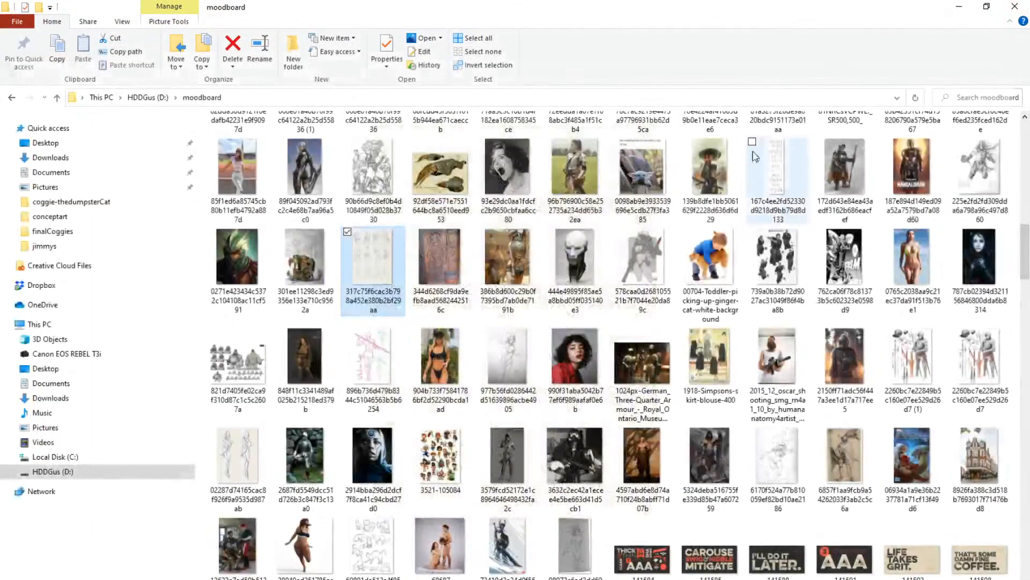
Look further through the moodboard and preview the photo of the curly-haired man.
scroll(756, 173, "down", 10)
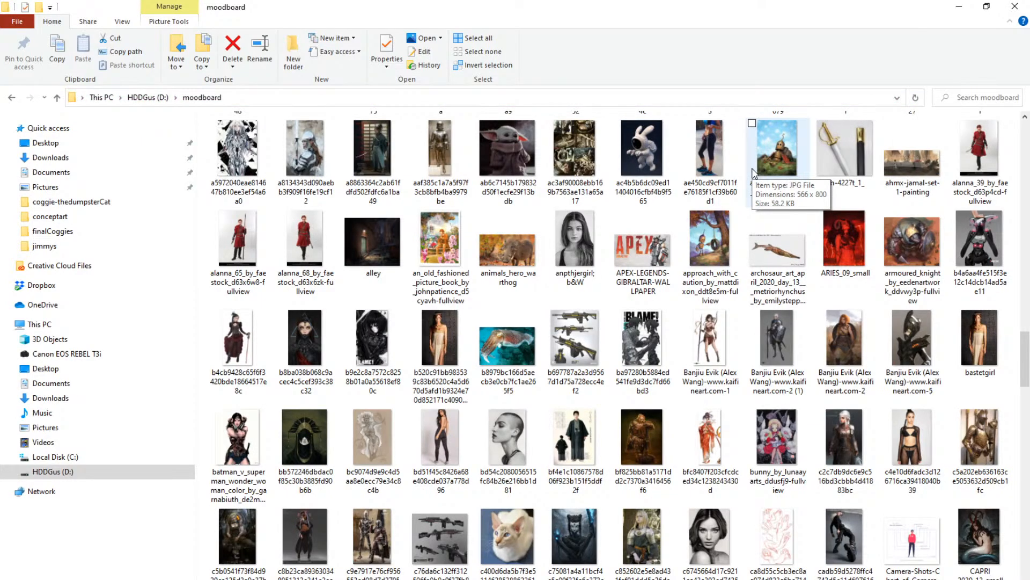
scroll(753, 172, "down", 10)
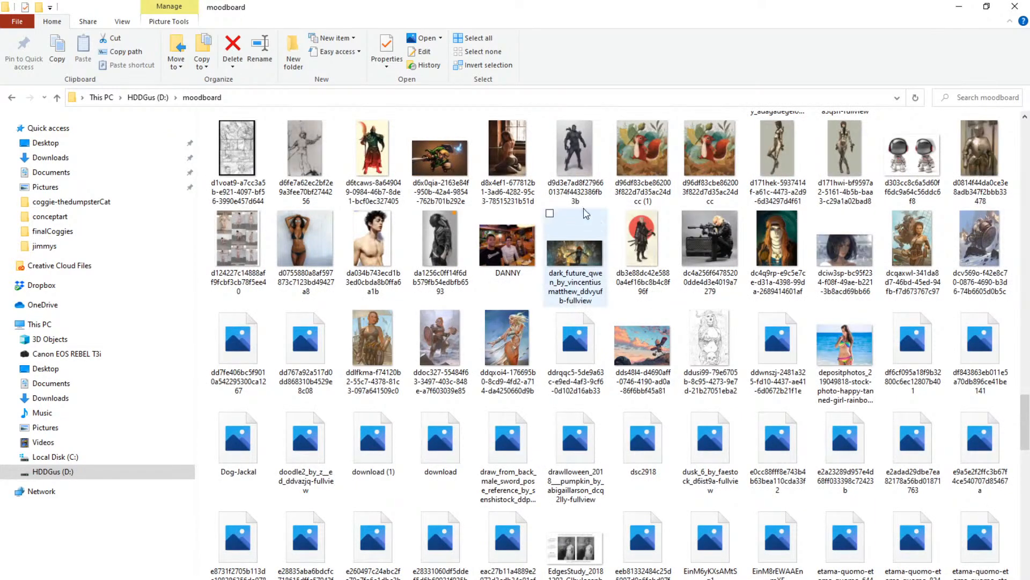
double_click(368, 234)
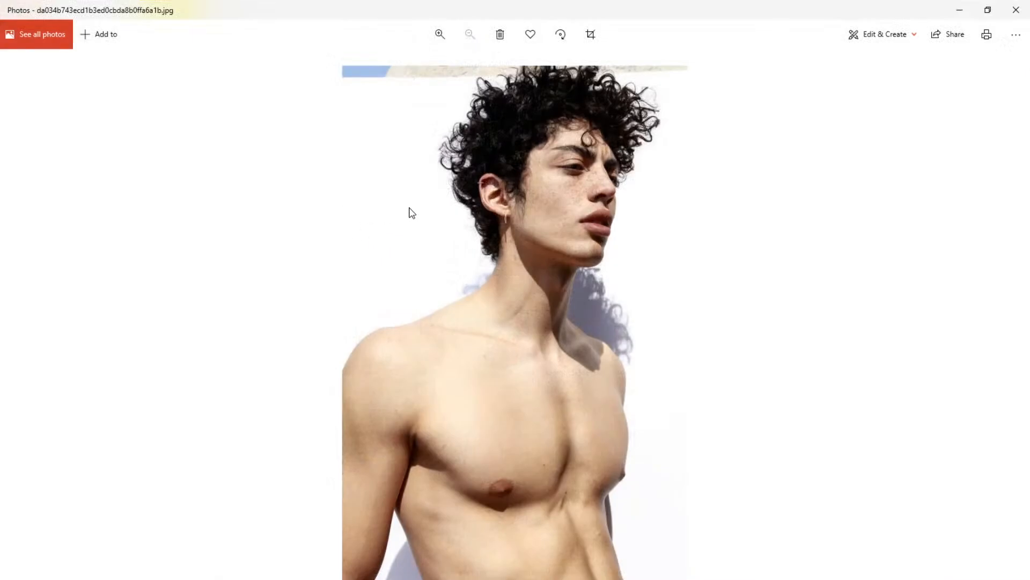
left_click(1020, 18)
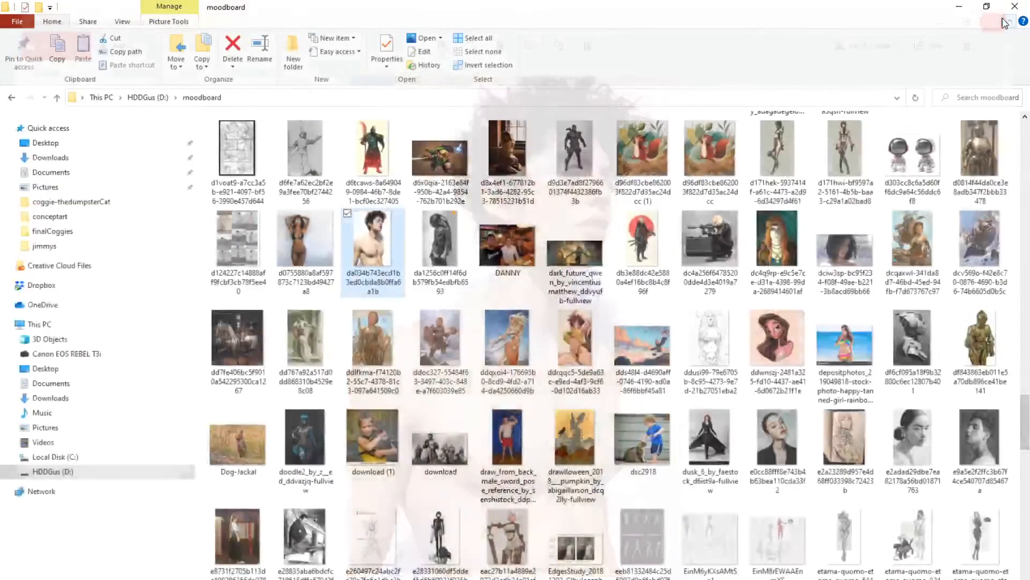
Preview the illustration of the white-haired swordsman and the photo of the kneeling woman aiming a rifle.
left_click(651, 244)
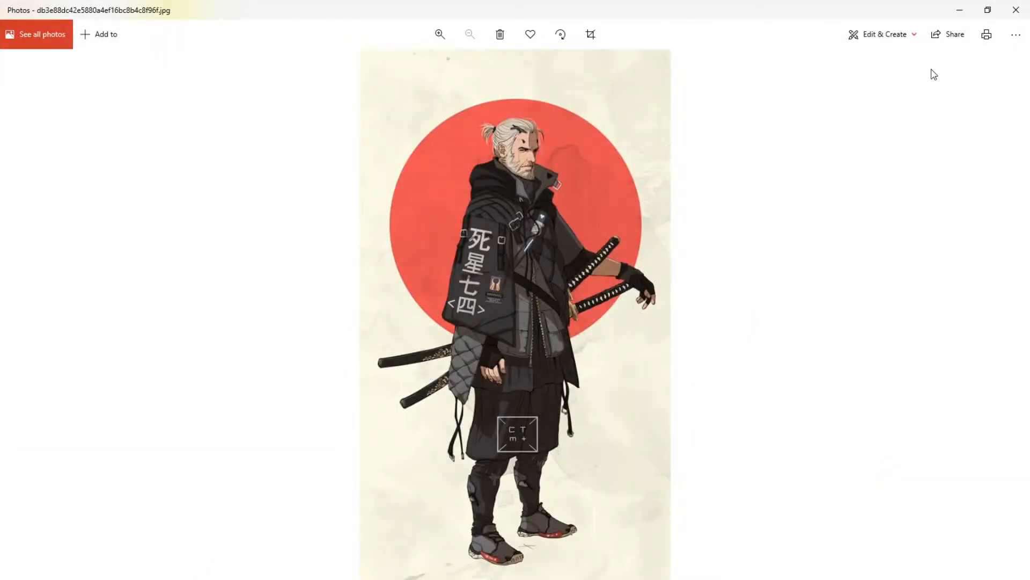
left_click(1013, 11)
left_click(716, 237)
double_click(716, 236)
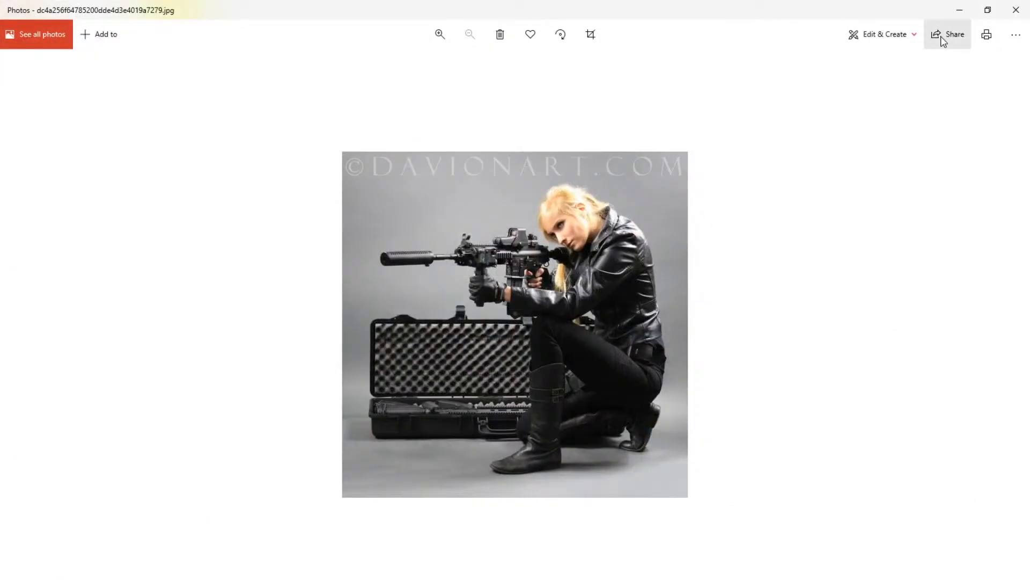
left_click(1016, 10)
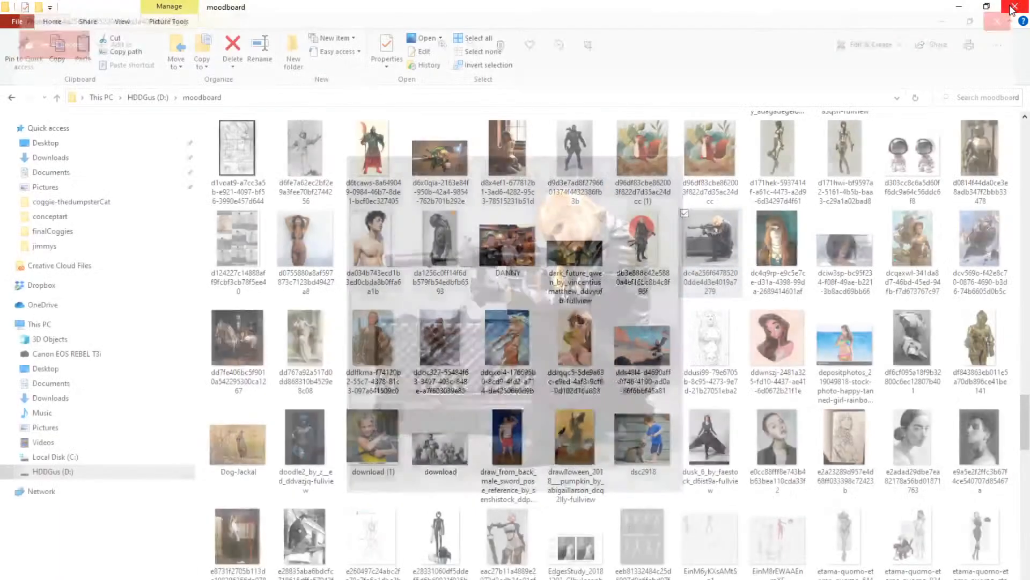
Preview the pencil drawing of the horned woman with a skull and the james-busby-5 anatomy reference.
left_click(712, 331)
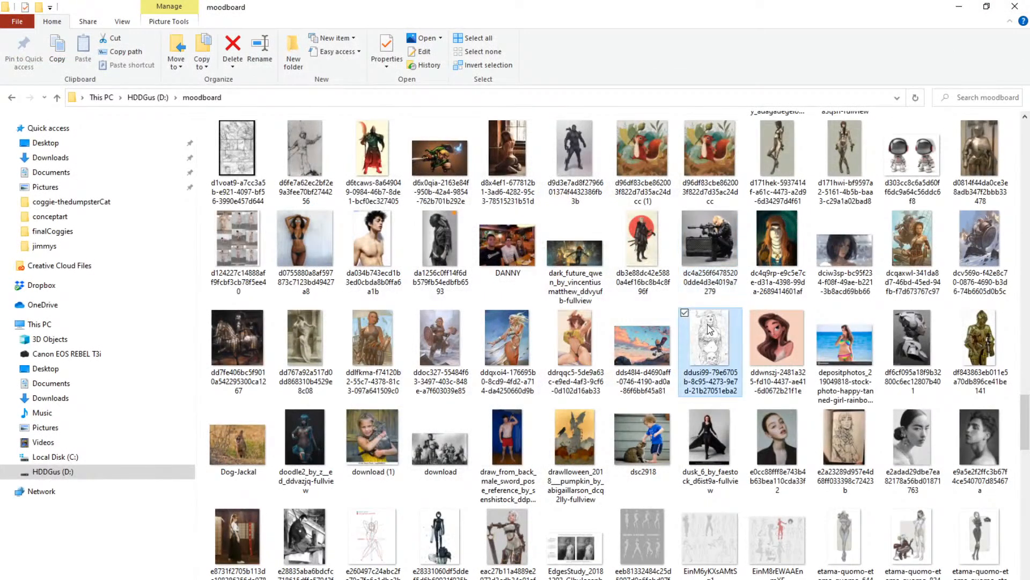
double_click(707, 334)
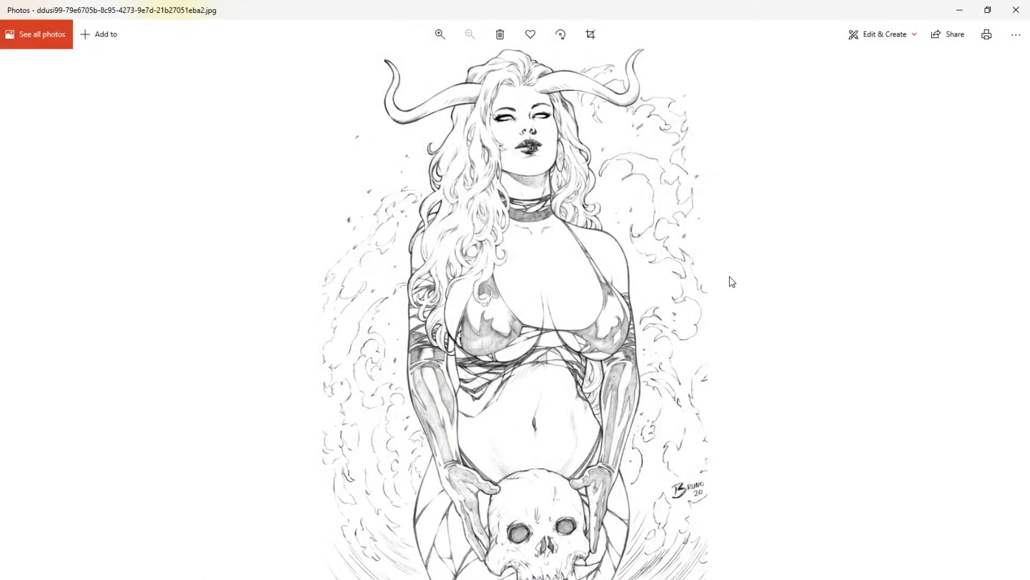
left_click(1017, 12)
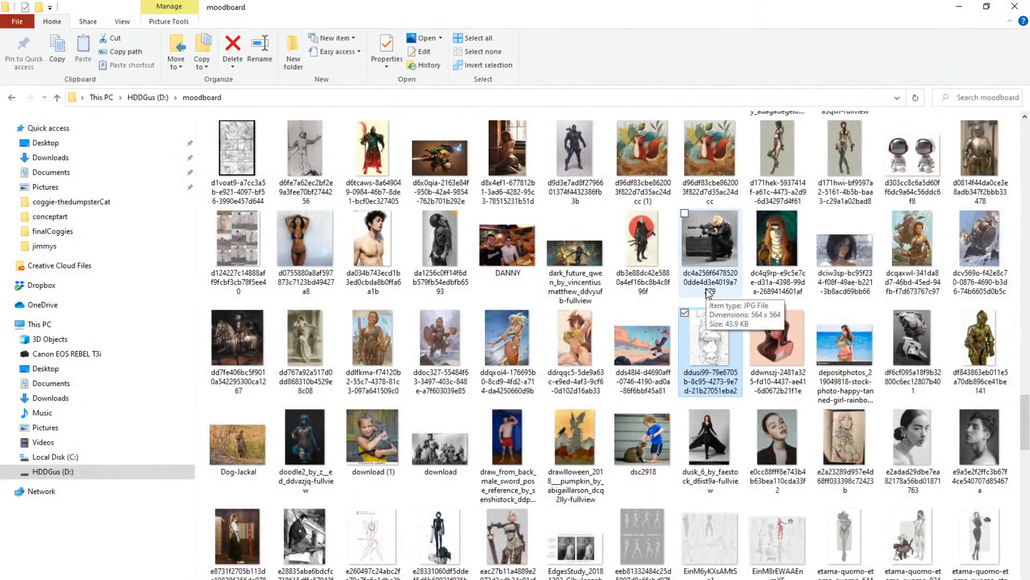
scroll(708, 293, "down", 15)
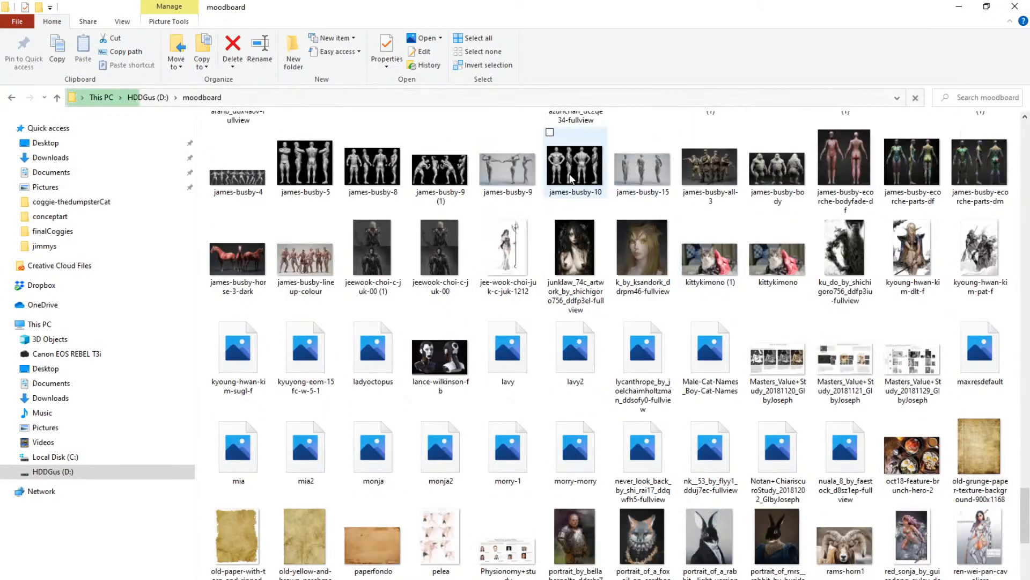
double_click(314, 164)
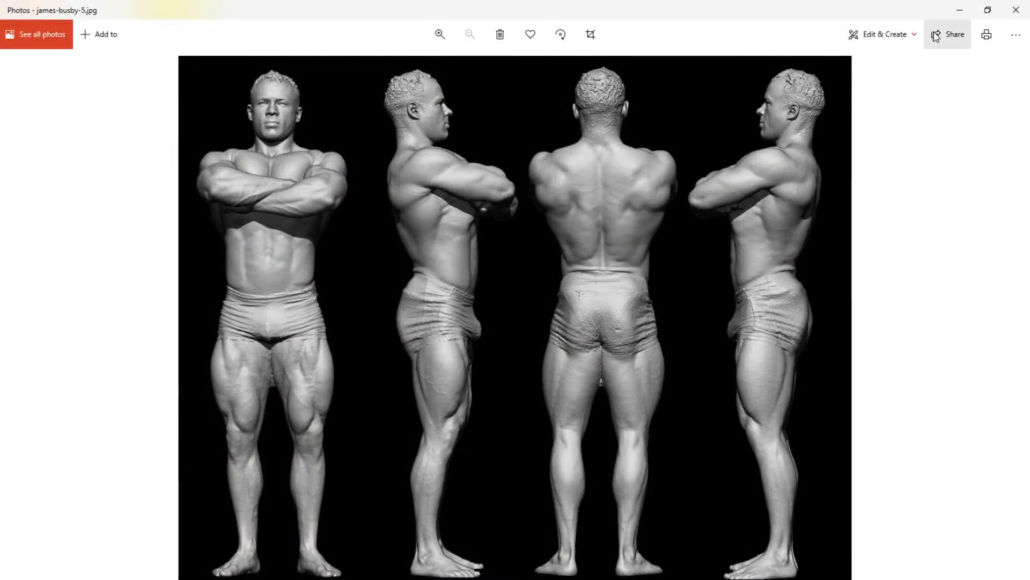
Preview the three-view grey female body sculpt and the front-and-back muscle and skeleton anatomy reference.
left_click(1016, 10)
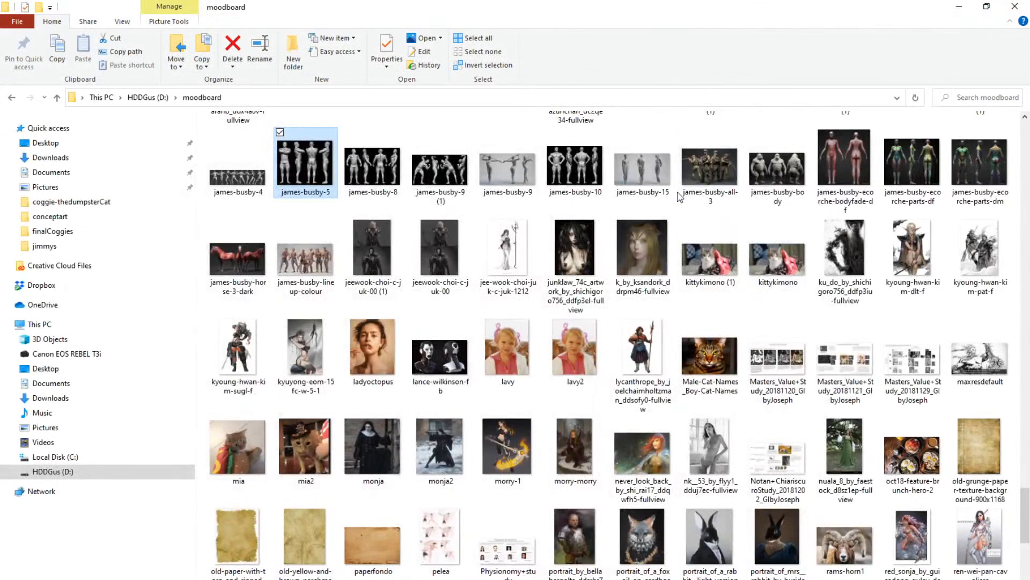
double_click(655, 174)
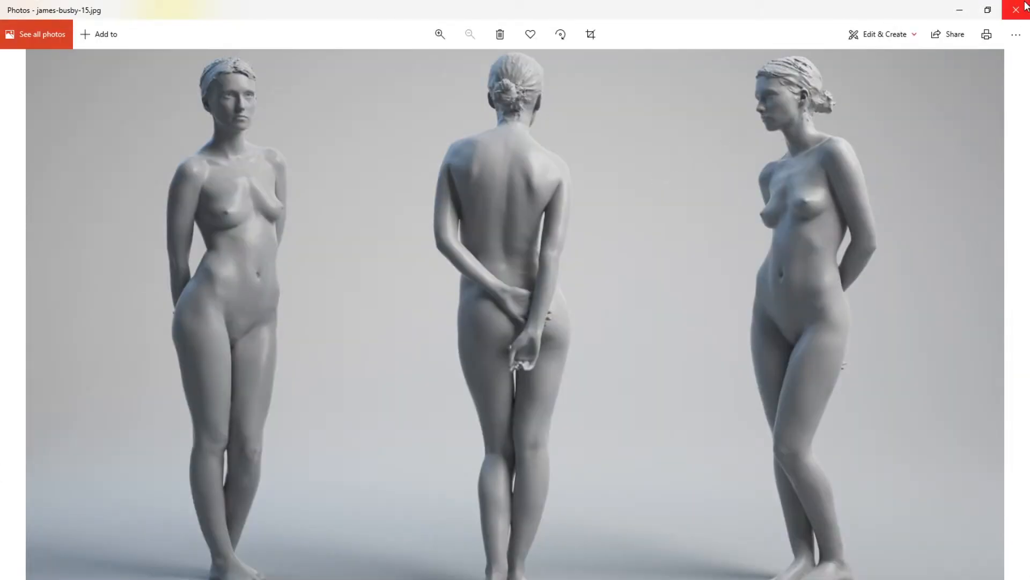
left_click(1026, 5)
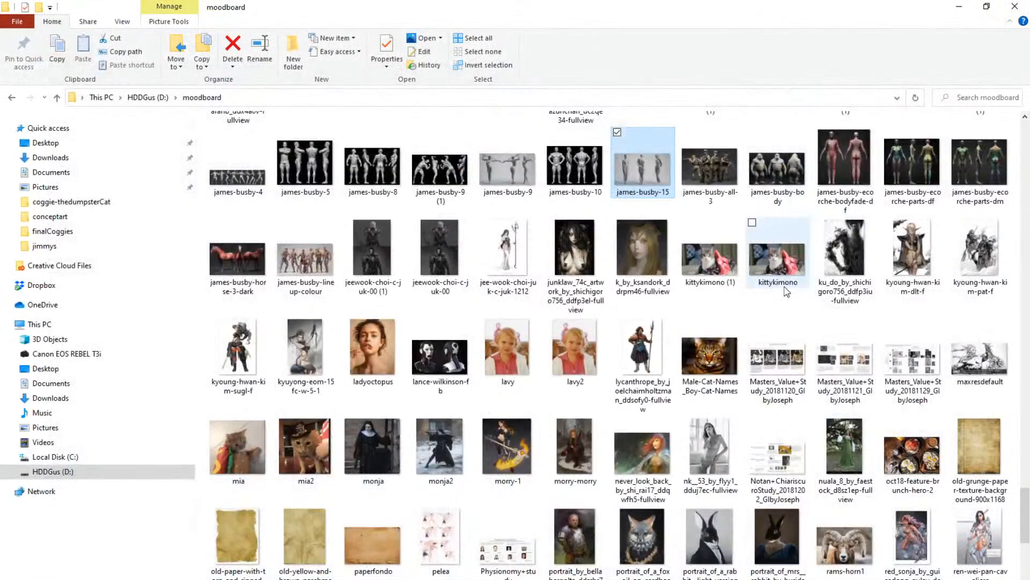
double_click(841, 152)
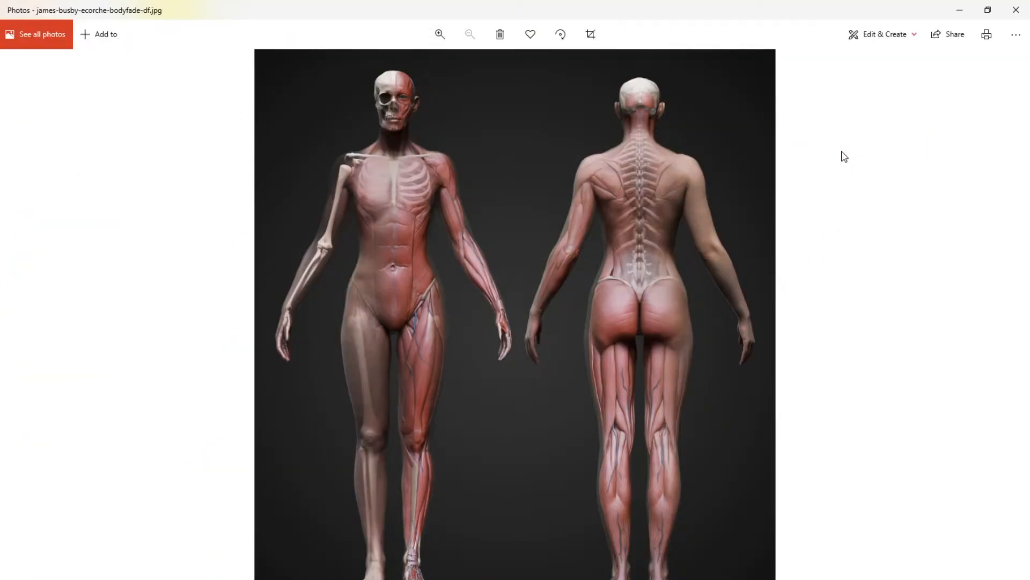
left_click(1008, 15)
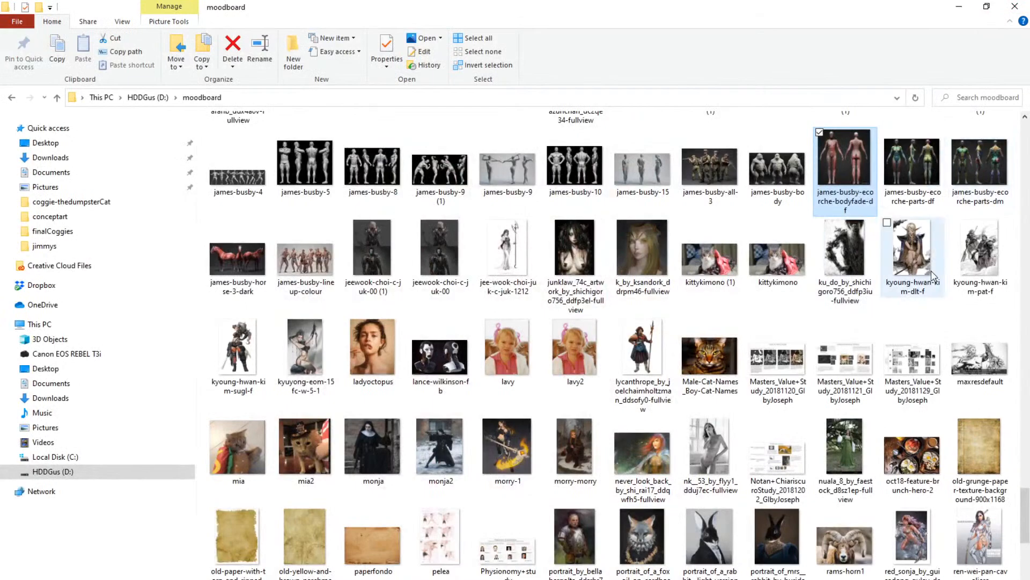
Preview the black-and-white cyborg arm illustration and the backlit Wonder Woman artwork further down the moodboard.
double_click(842, 245)
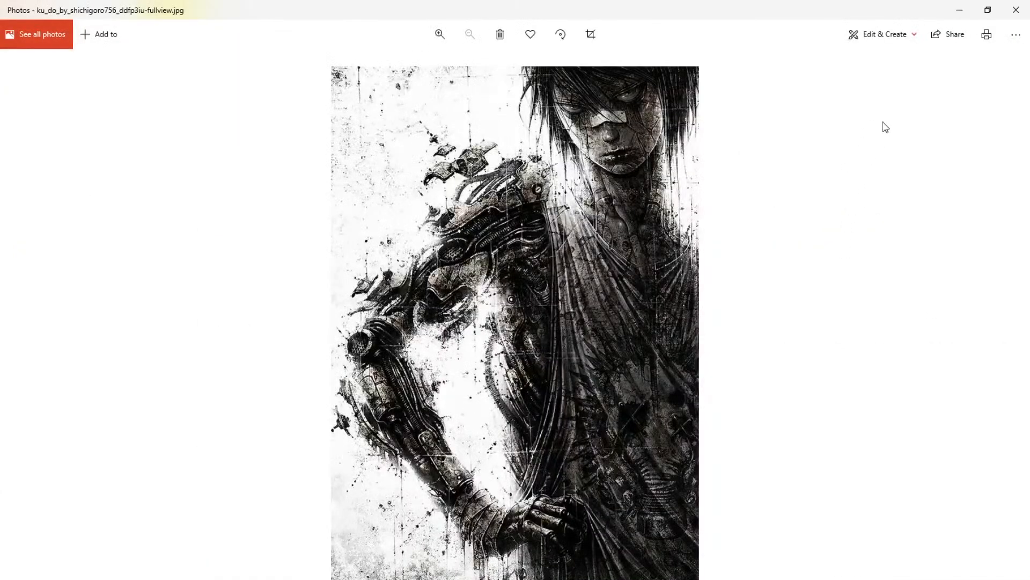
left_click(1015, 10)
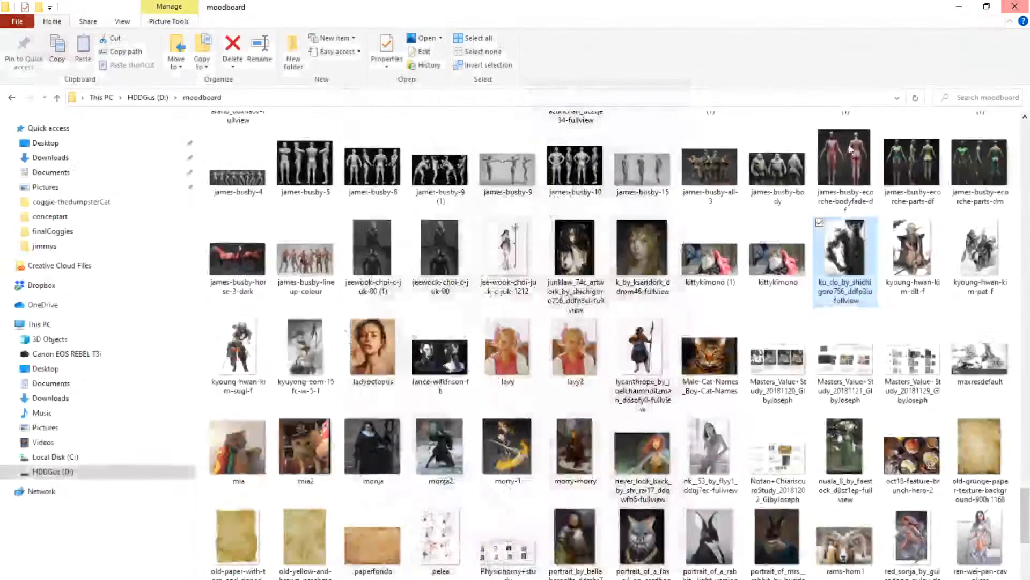
scroll(670, 346, "down", 10)
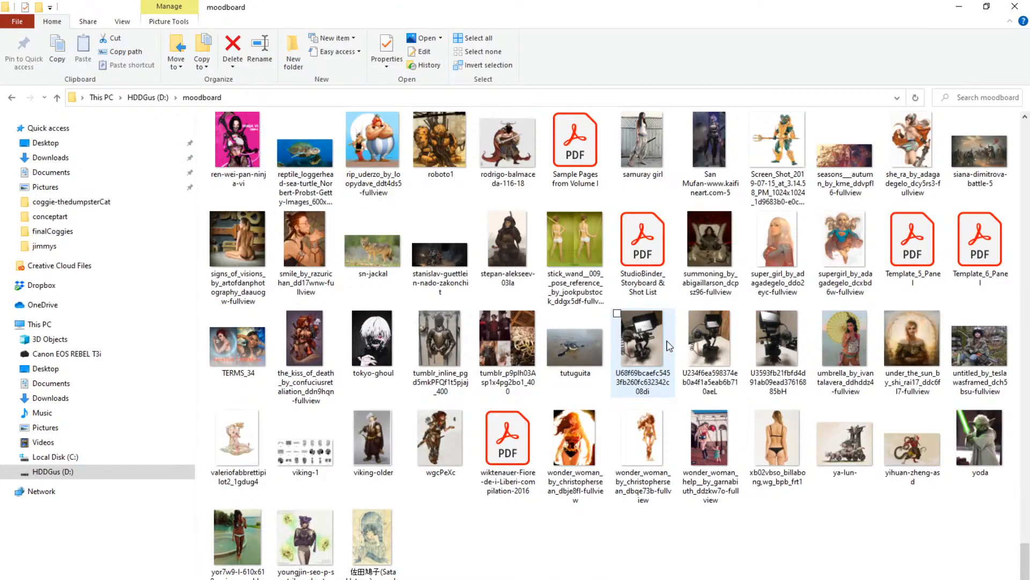
double_click(569, 451)
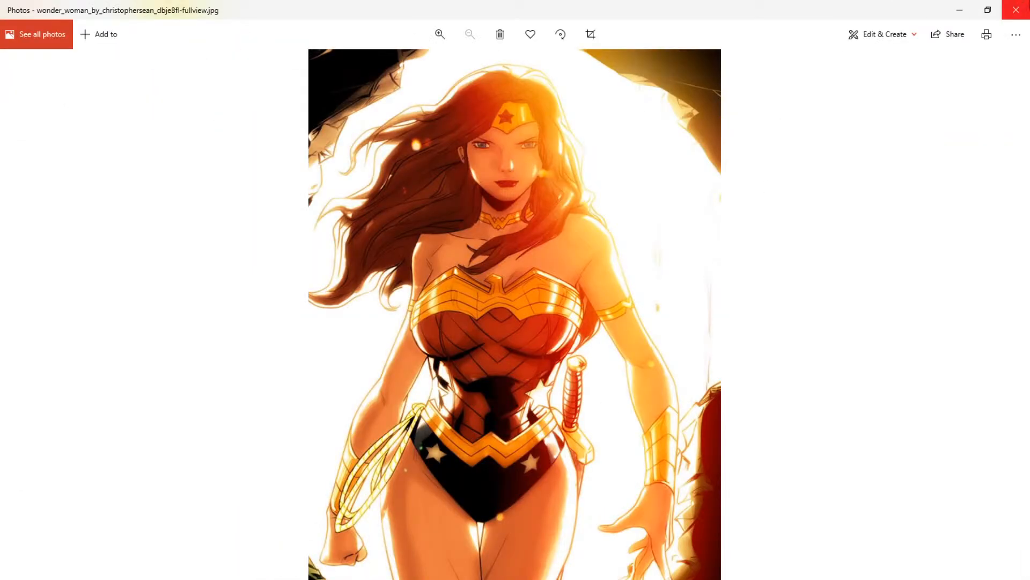
left_click(1015, 11)
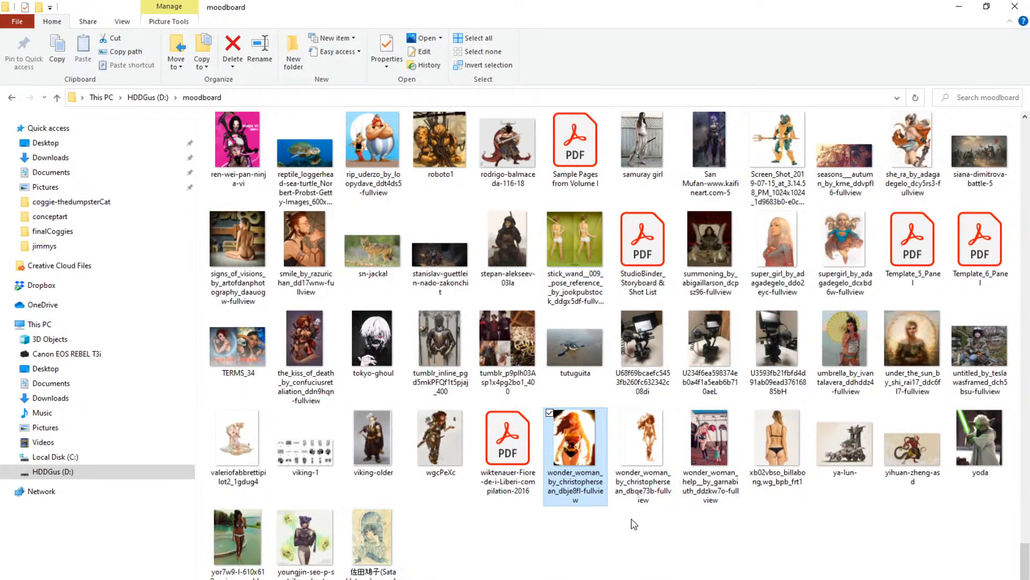
Preview the photo of Yoda with a lightsaber and the sn-jackal photo.
double_click(986, 439)
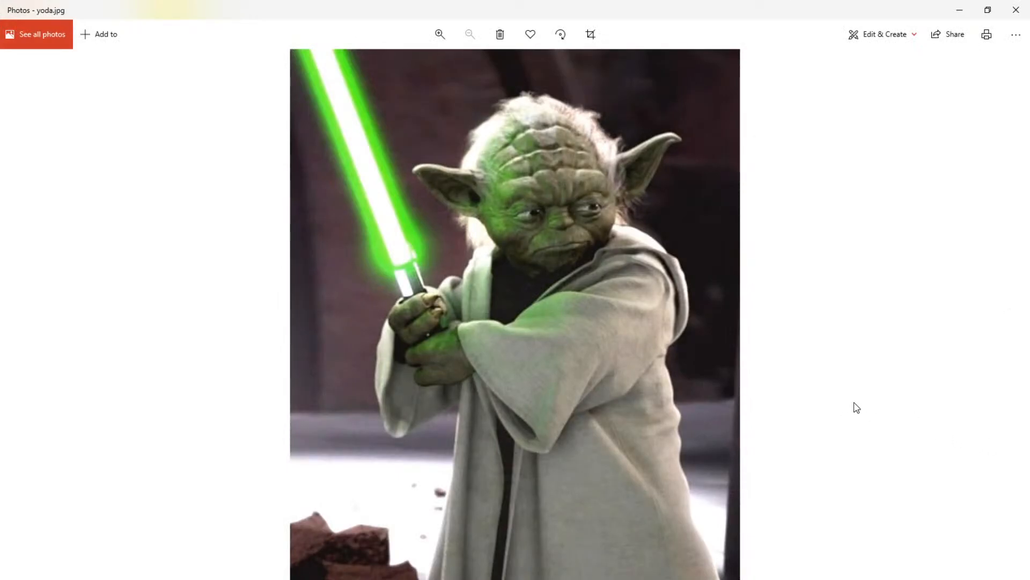
left_click(1016, 10)
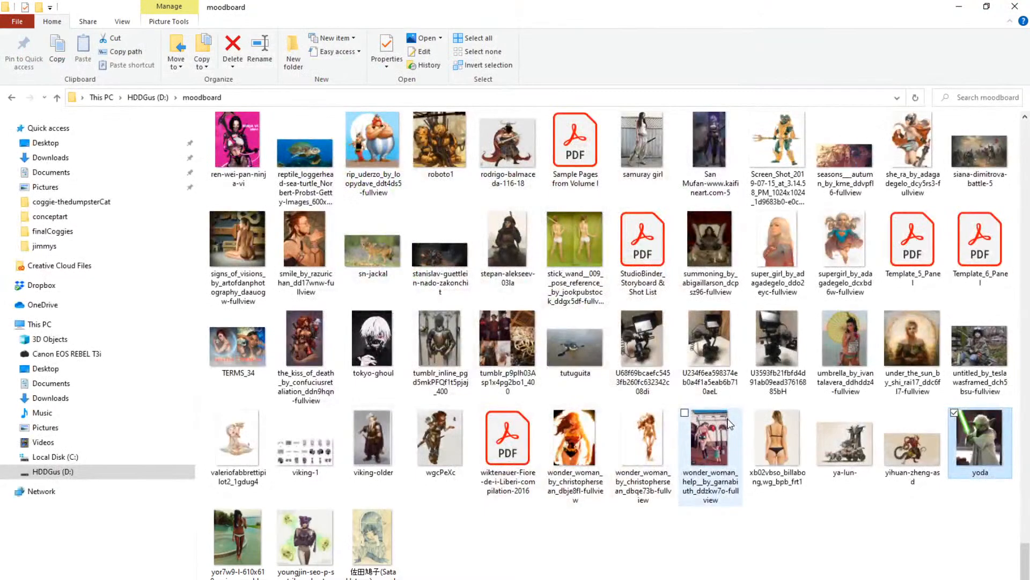
double_click(395, 262)
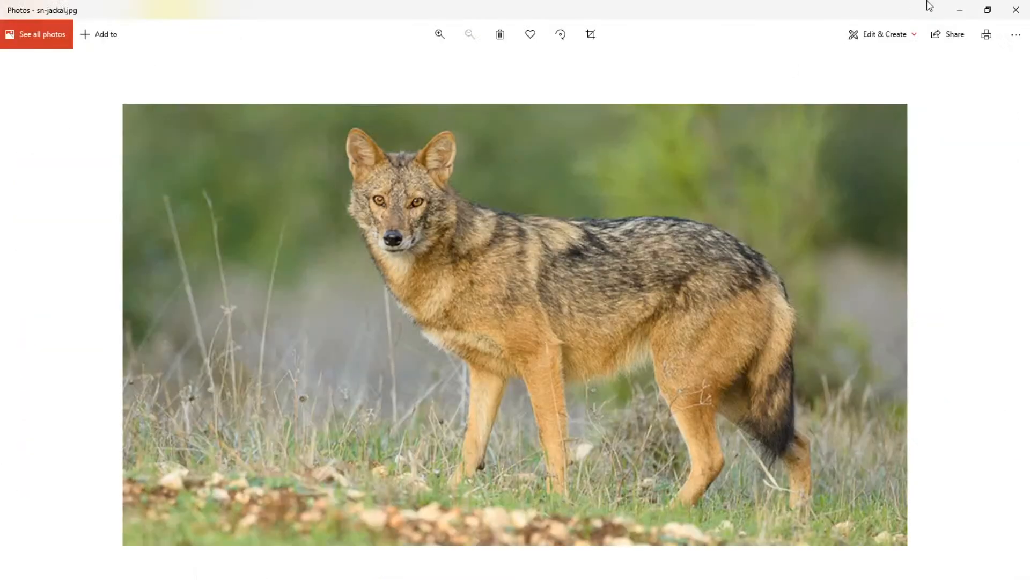
left_click(1016, 9)
Close the moodboard folder and view the full straw-caped samurai image among its neighbours on the reference board.
left_click(1016, 6)
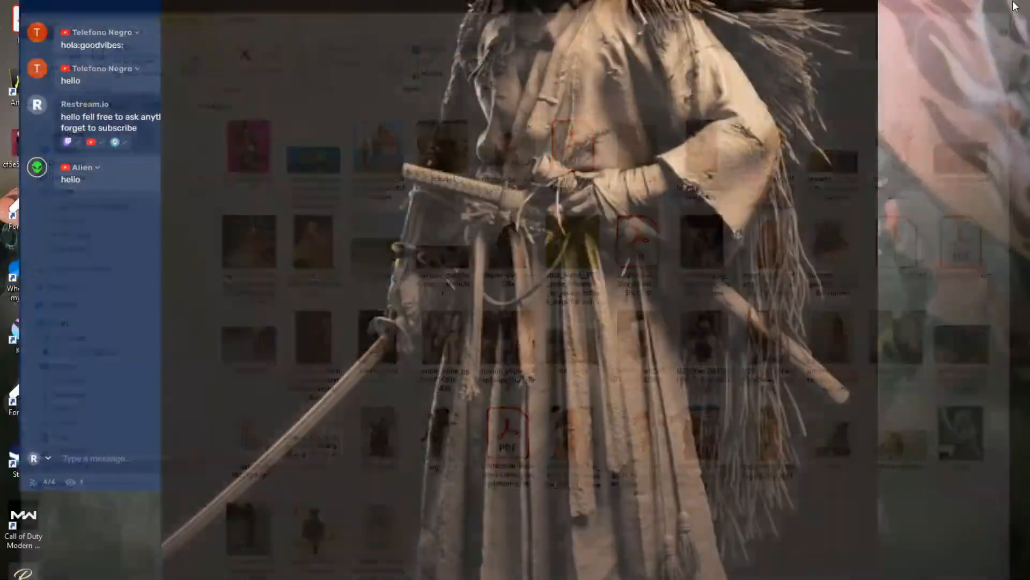
scroll(693, 283, "down", 5)
scroll(730, 307, "down", 4)
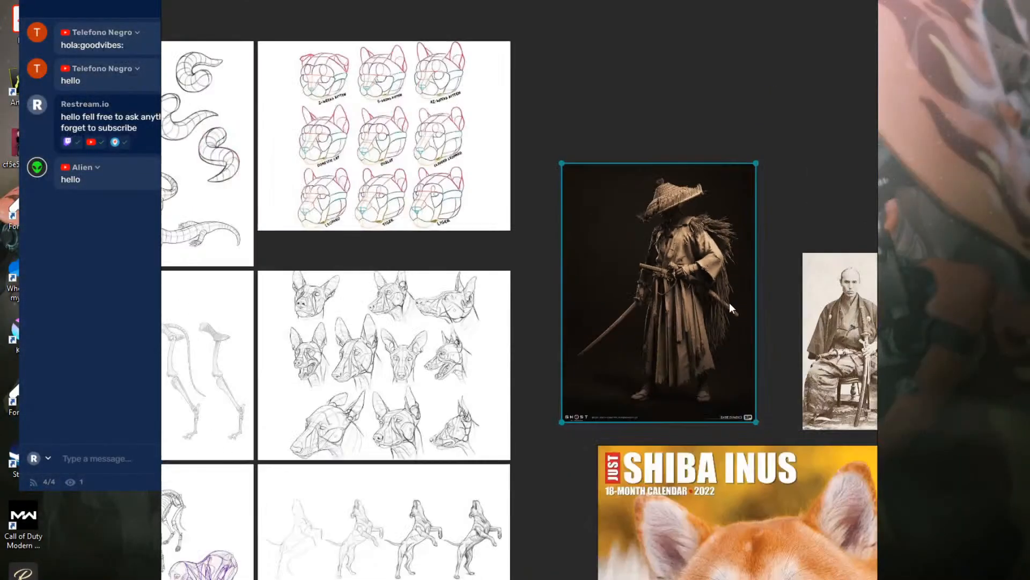